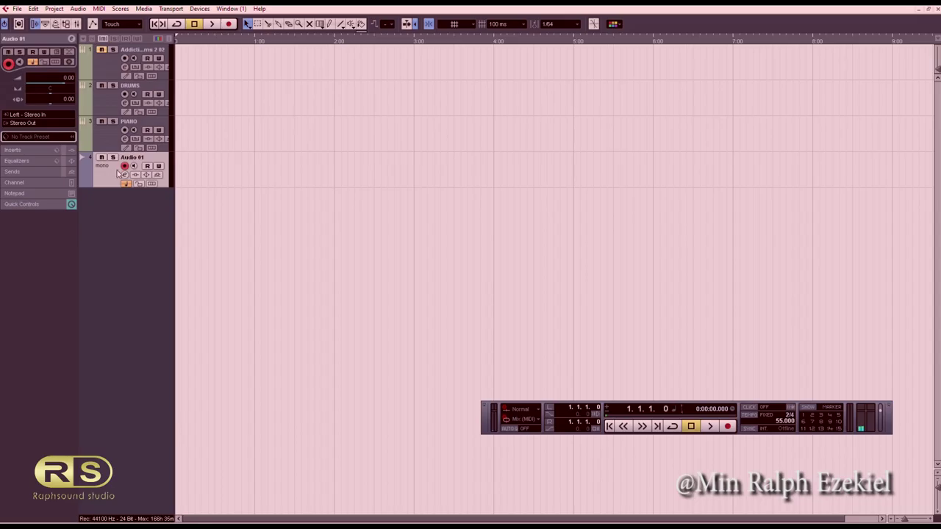
- Remove the DRUMS, PIANO and Audio 01 tracks from the project
click(104, 132)
click(103, 110)
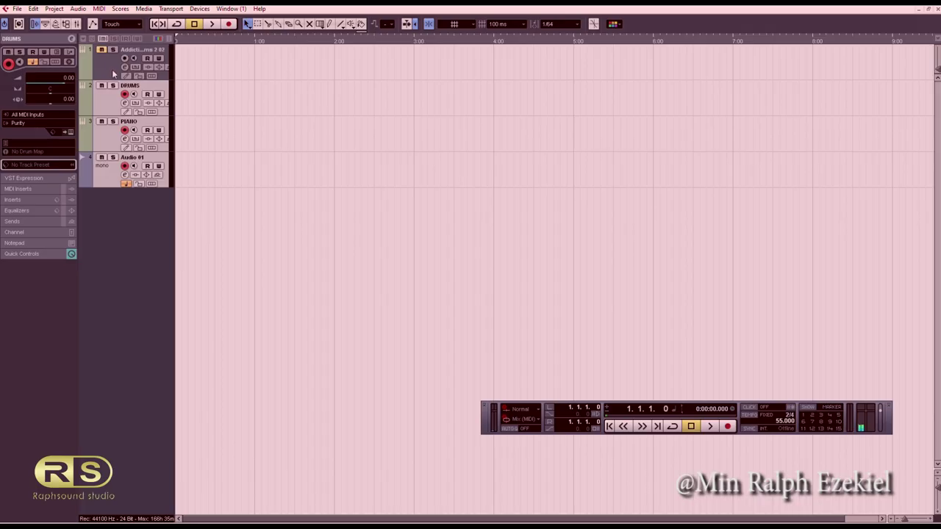
key(shift+Delete)
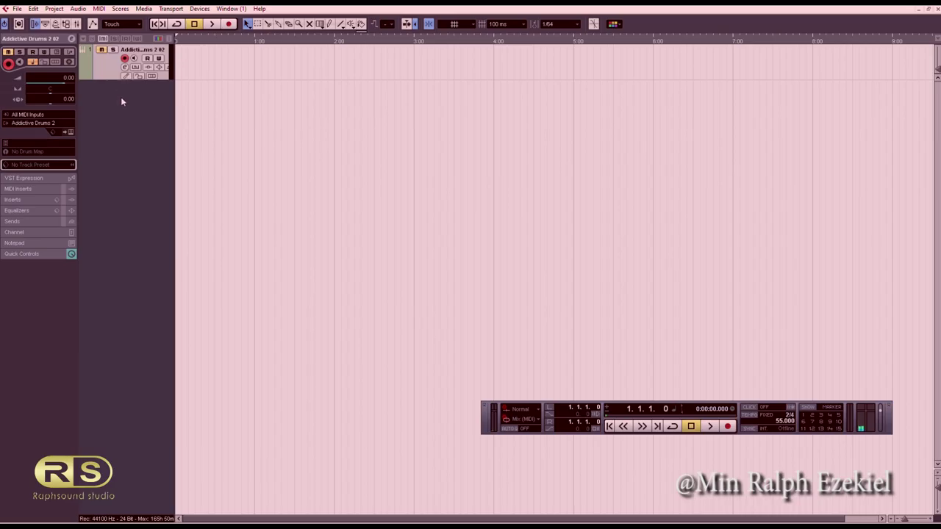
- Add one audio track with a Mono configuration below the Addictive Drums track
right_click(121, 102)
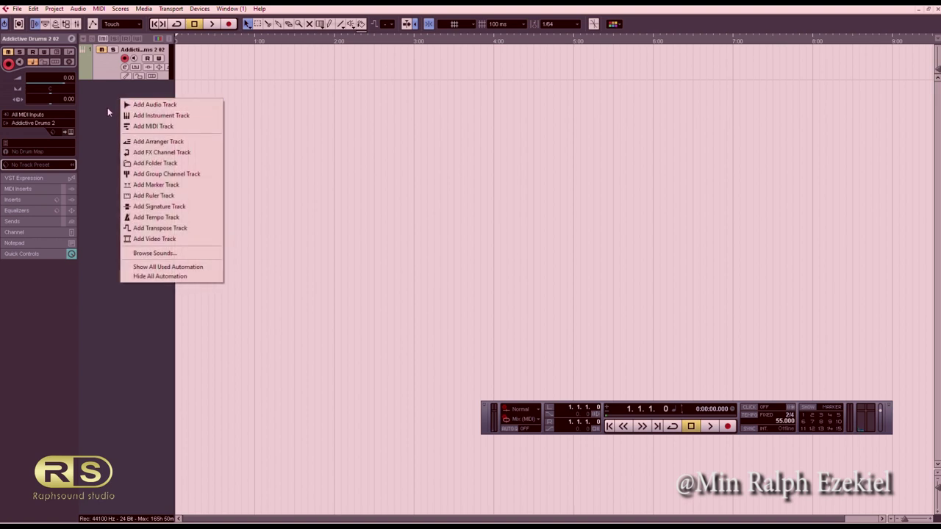
click(110, 110)
right_click(125, 101)
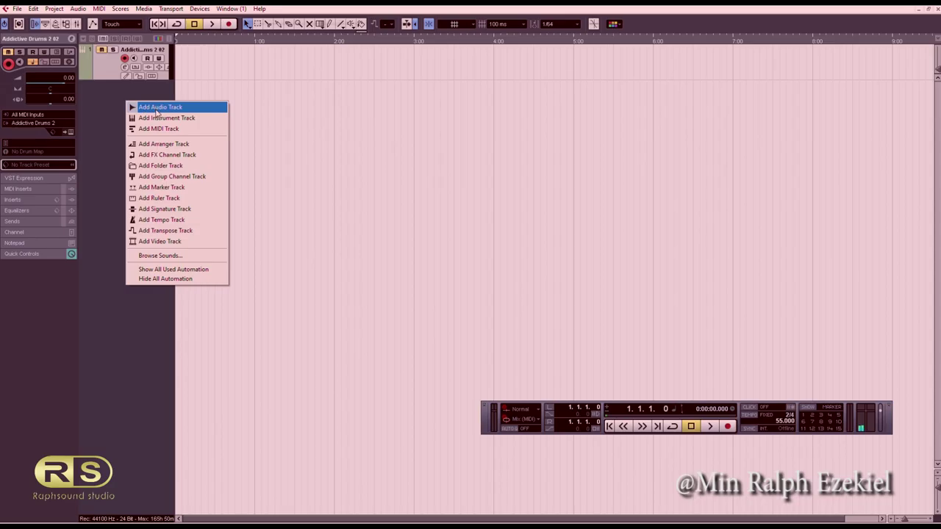
click(156, 108)
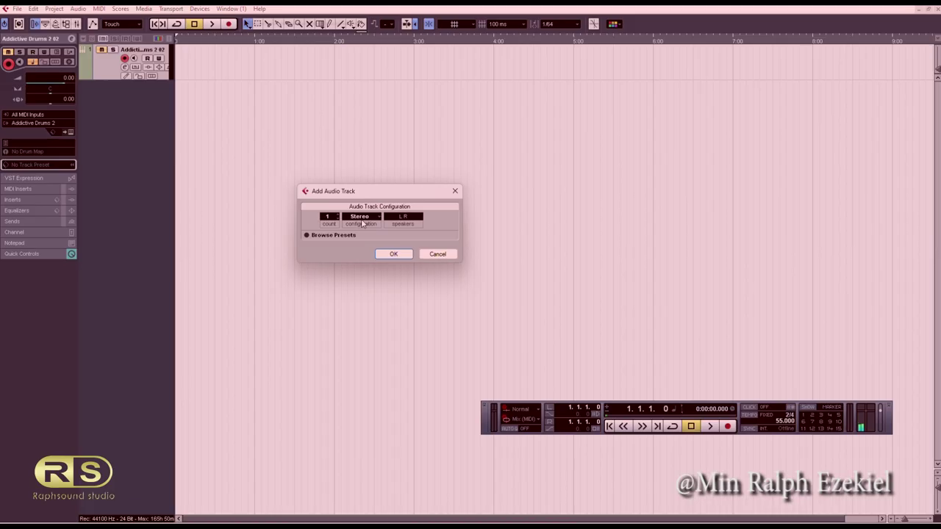
click(365, 218)
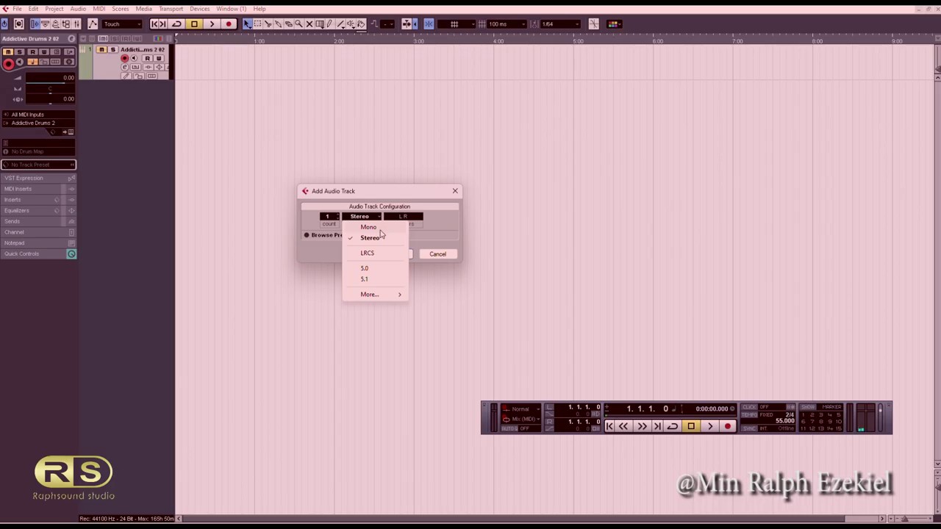
click(377, 229)
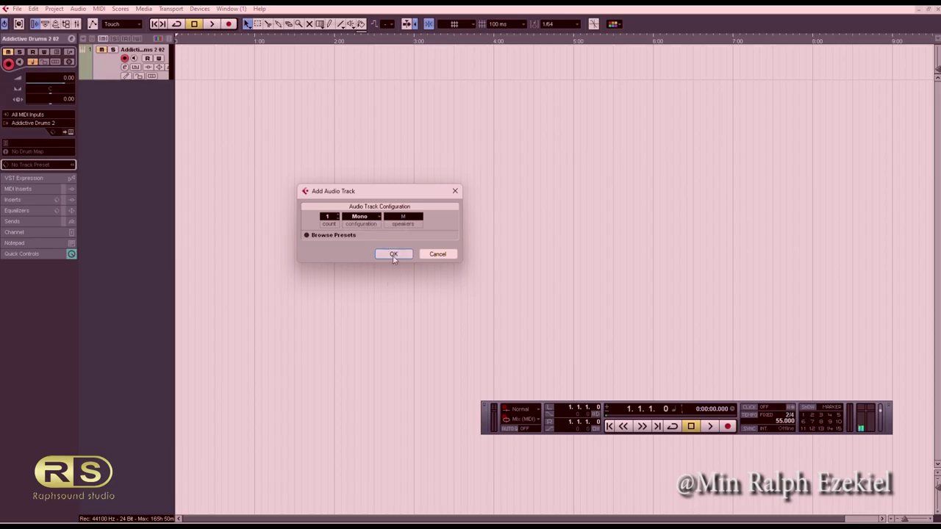
click(394, 255)
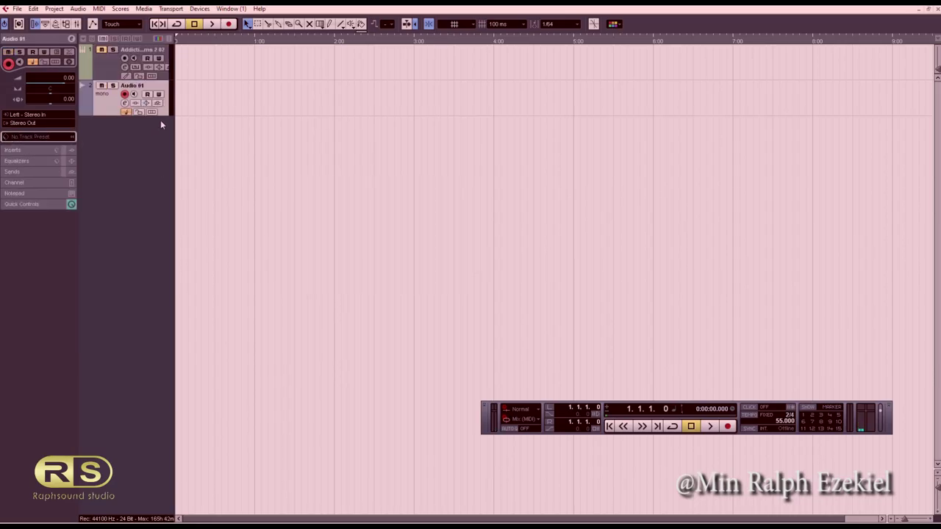
- Make the new audio track slightly taller and rename it LEAD VOCAL
drag(165, 116, 165, 127)
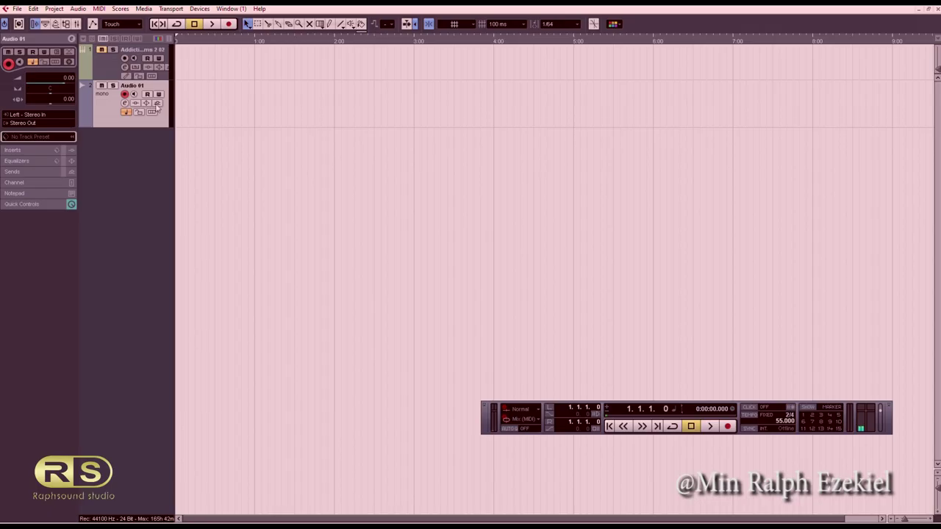
double_click(138, 87)
text(LEAD VOCAL)
key(Return)
right_click(136, 148)
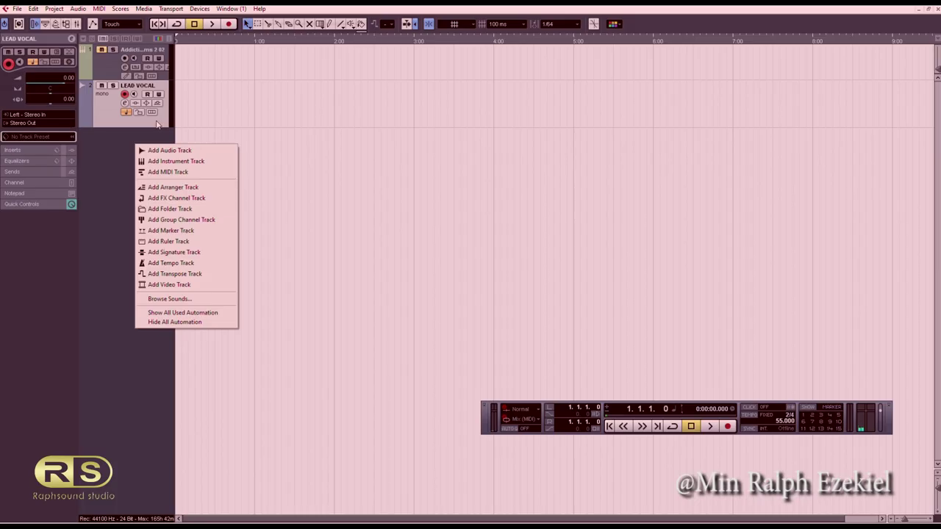
right_click(157, 124)
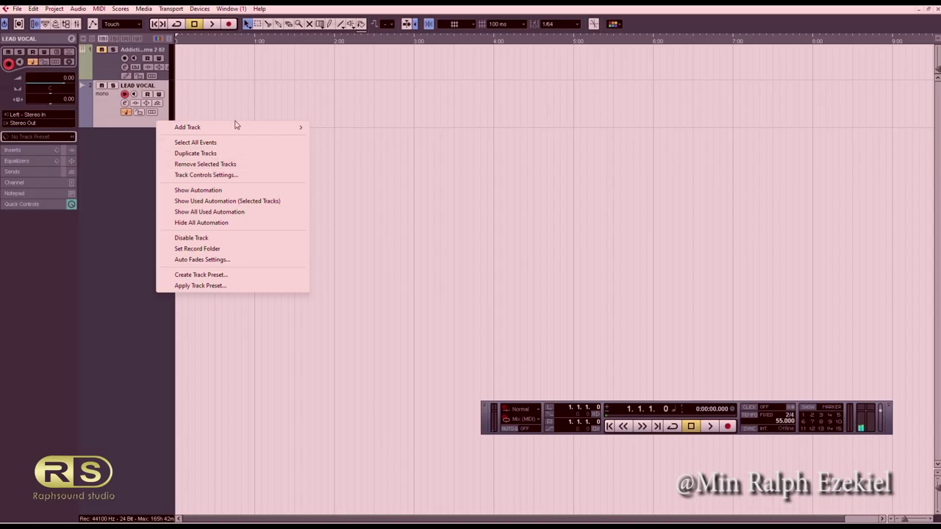
mouse_move(237, 125)
click(338, 128)
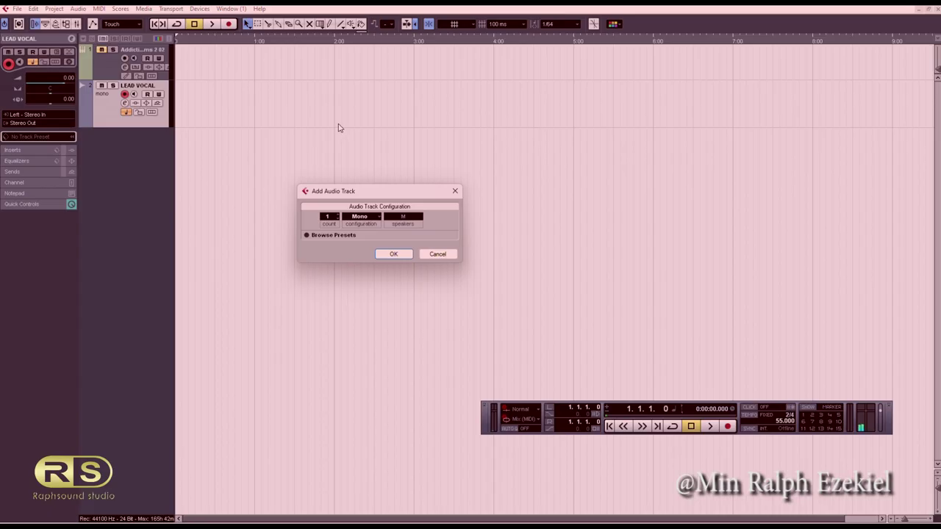
click(455, 191)
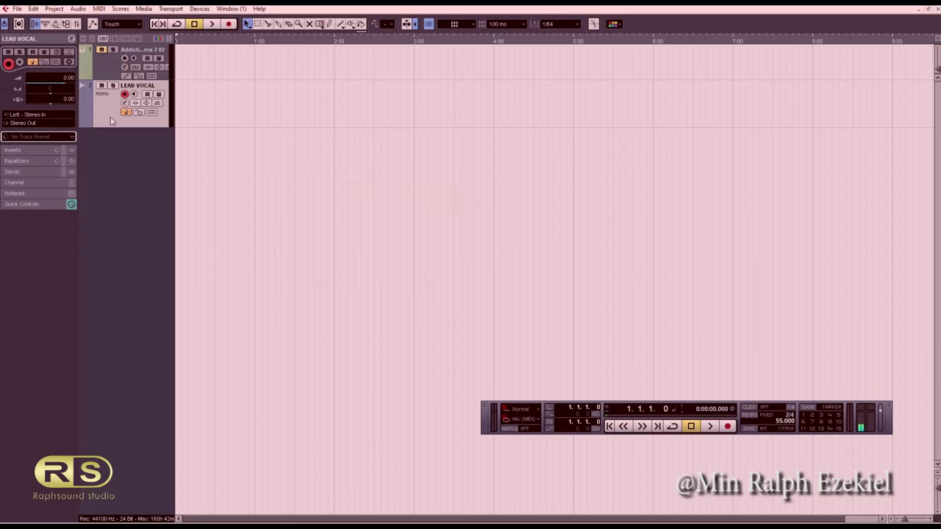
- Duplicate the LEAD VOCAL track and rename the copy SOP BACKUP
click(113, 125)
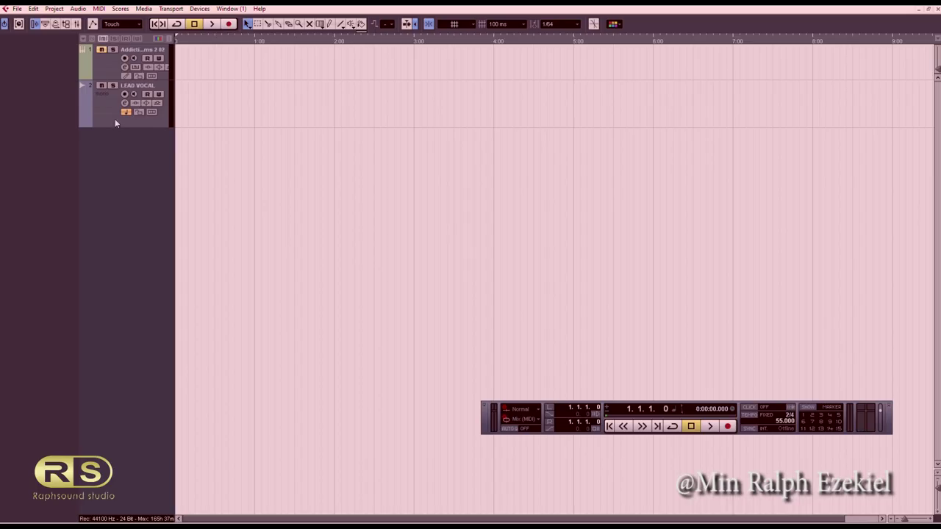
right_click(114, 120)
mouse_move(164, 128)
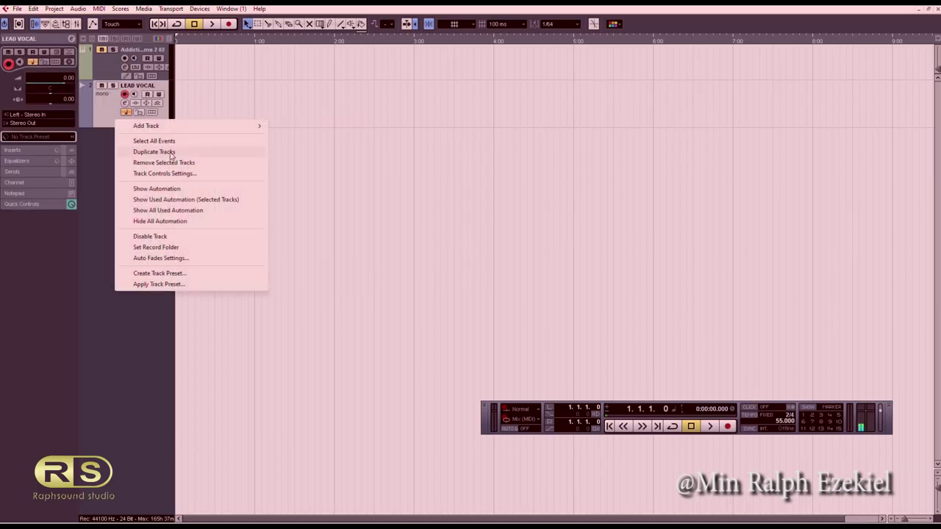
click(171, 153)
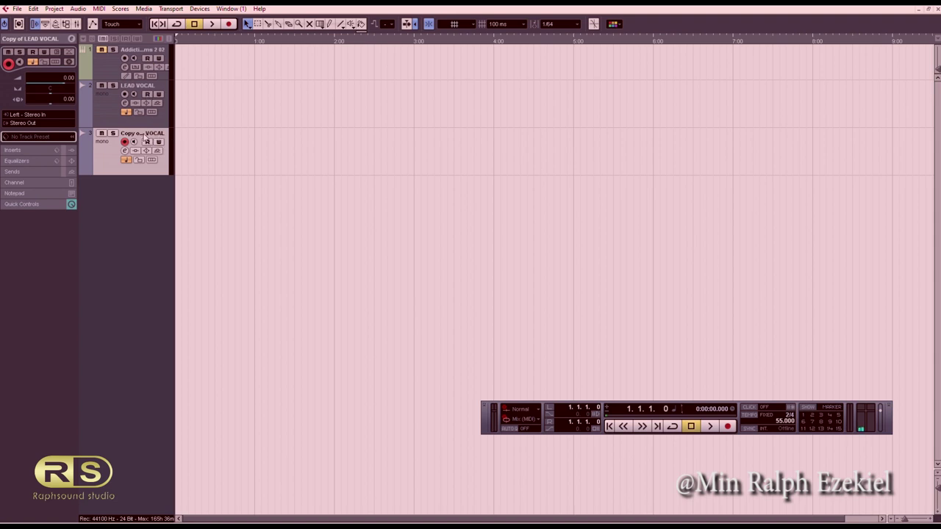
double_click(144, 135)
text(SOP)
text( V)
text(BACKU)
text(P)
click(105, 168)
- Duplicate the SOP BACKUP track and rename the copy AUTO BACKUP
right_click(105, 169)
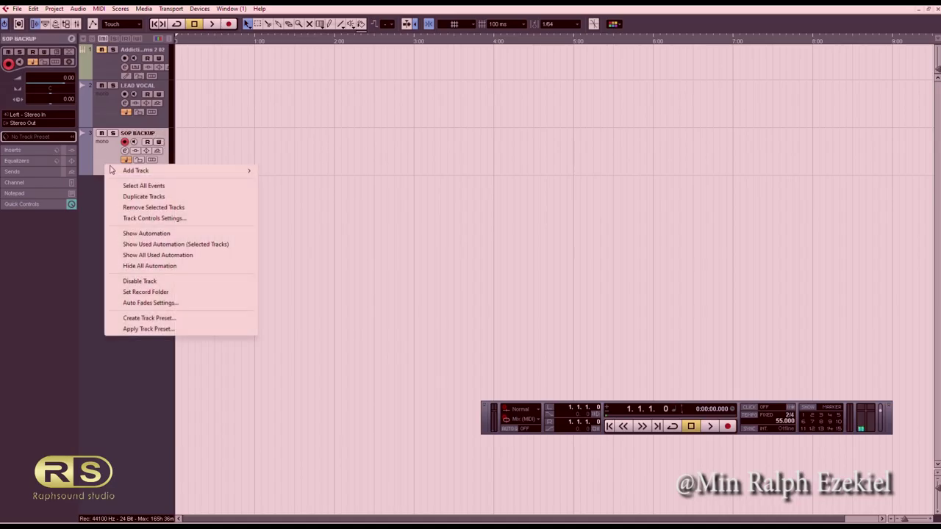
click(130, 197)
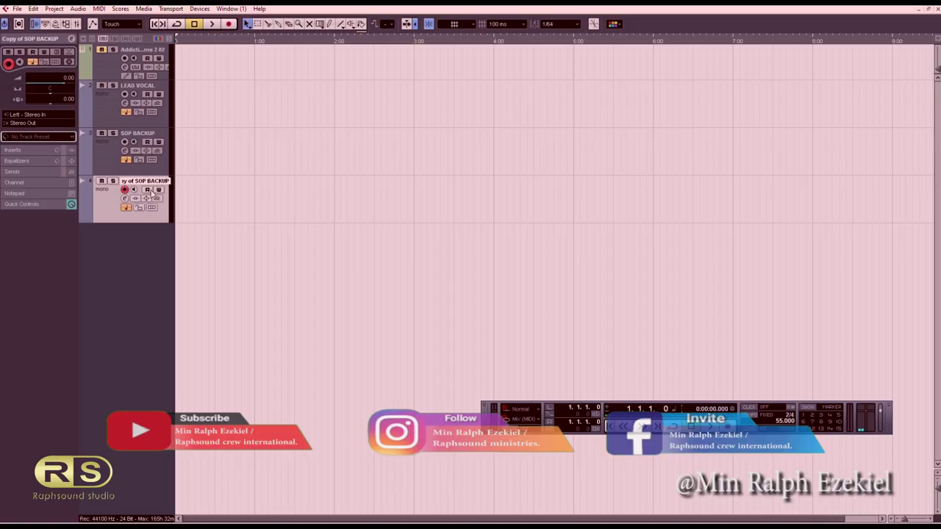
key(BackSpace)
key(BackSpace)
key(BackSpace)
key(BackSpace)
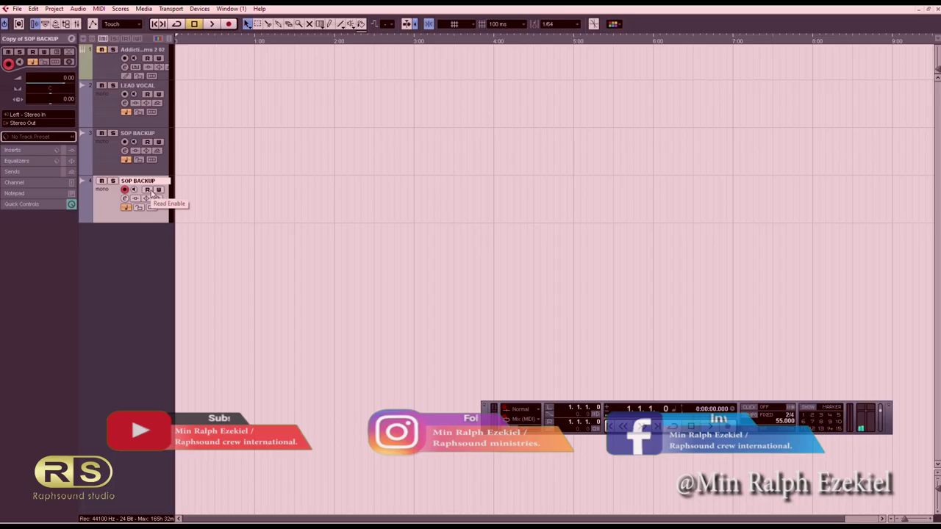
key(BackSpace)
key(BackSpace)
key(BackSpace)
key(BackSpace)
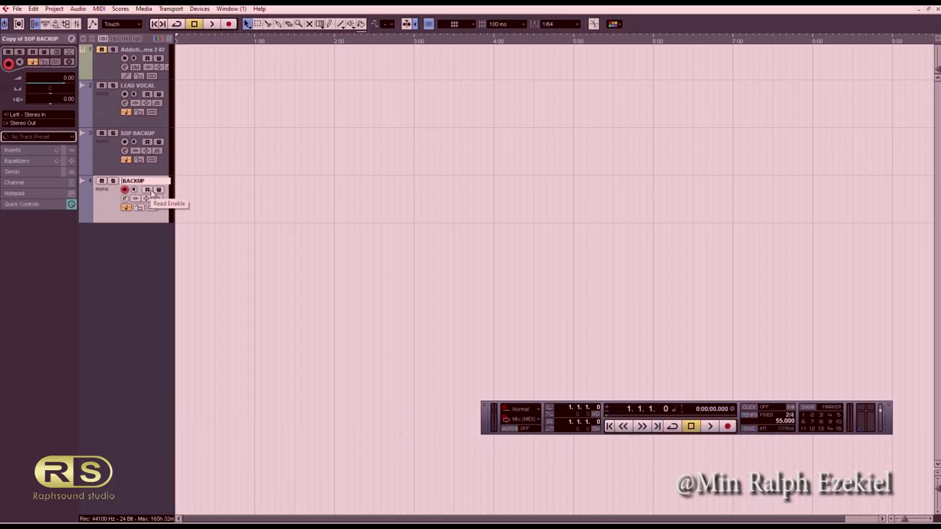
text(AUTO)
- Duplicate the AUTO BACKUP track and rename the copy TENOR BACKUP
right_click(100, 212)
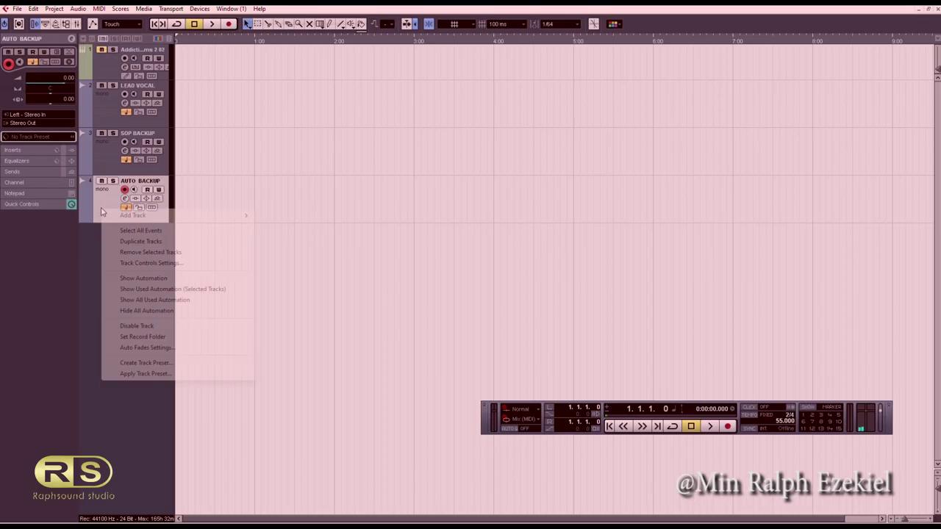
click(122, 243)
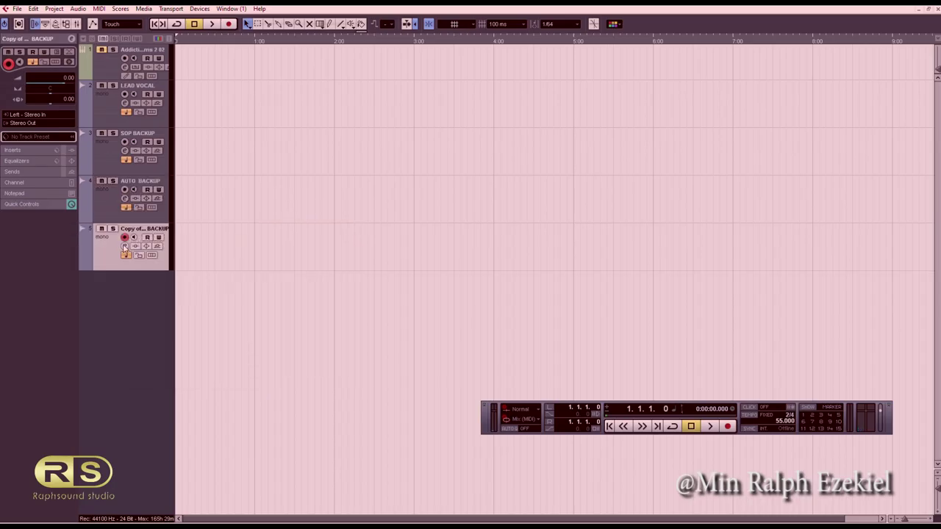
double_click(140, 228)
key(Return)
key(BackSpace)
key(BackSpace)
key(BackSpace)
key(BackSpace)
key(BackSpace)
key(BackSpace)
key(BackSpace)
key(BackSpace)
key(BackSpace)
key(BackSpace)
key(BackSpace)
key(BackSpace)
key(BackSpace)
key(BackSpace)
text(TENOR)
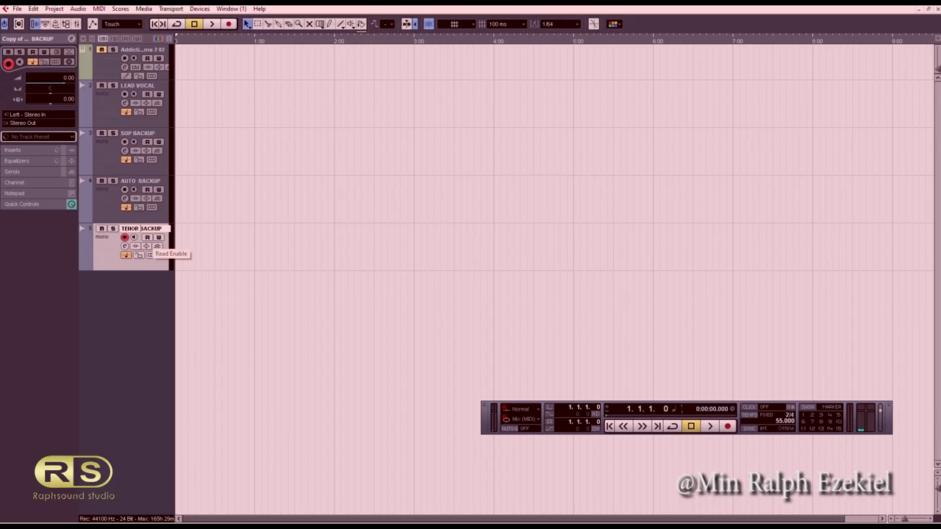
key(Return)
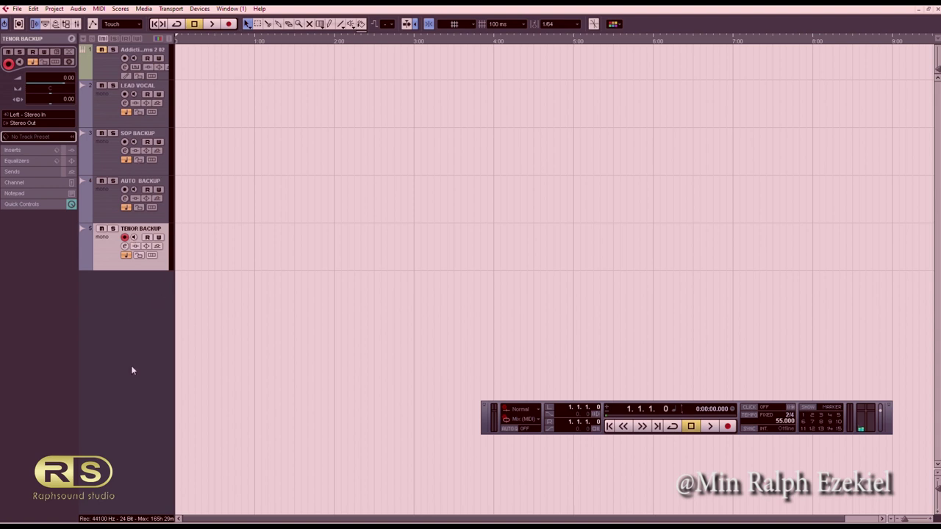
- Add one group channel track with a Stereo configuration to the project
right_click(136, 328)
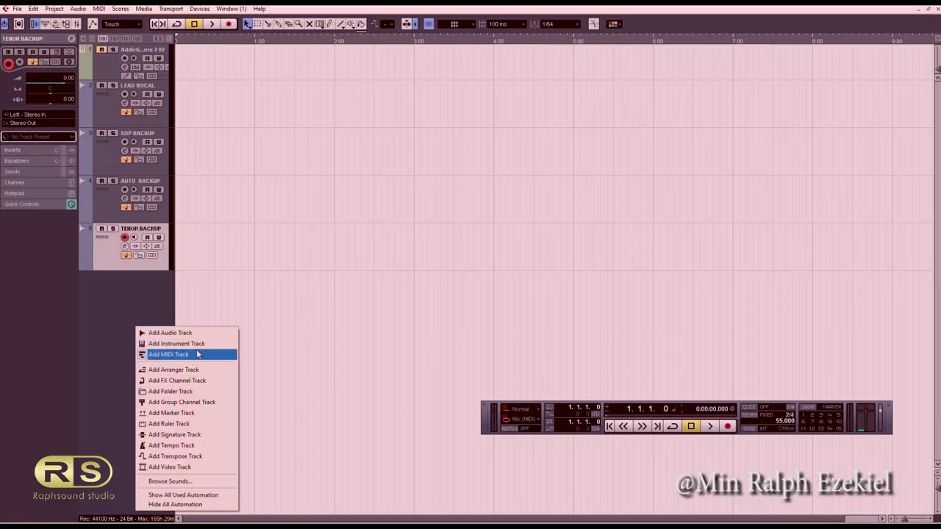
click(203, 403)
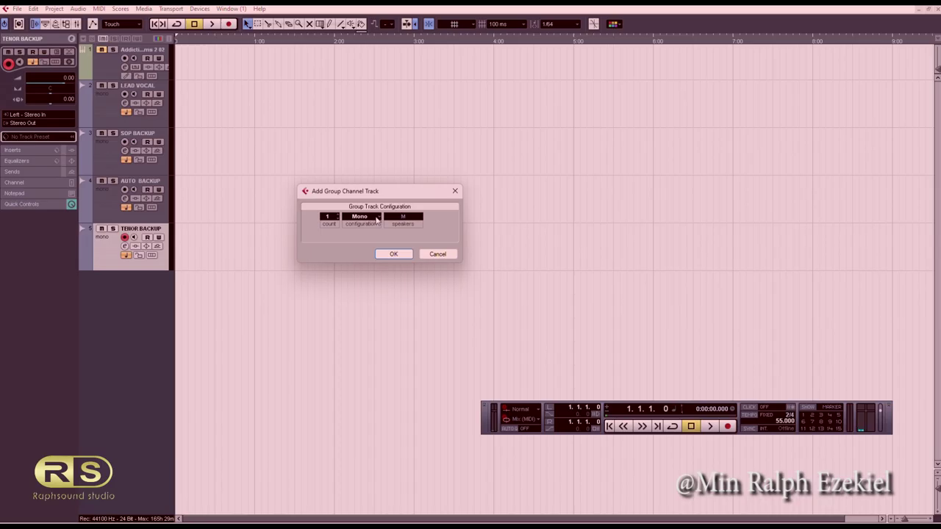
drag(380, 194, 354, 209)
click(348, 234)
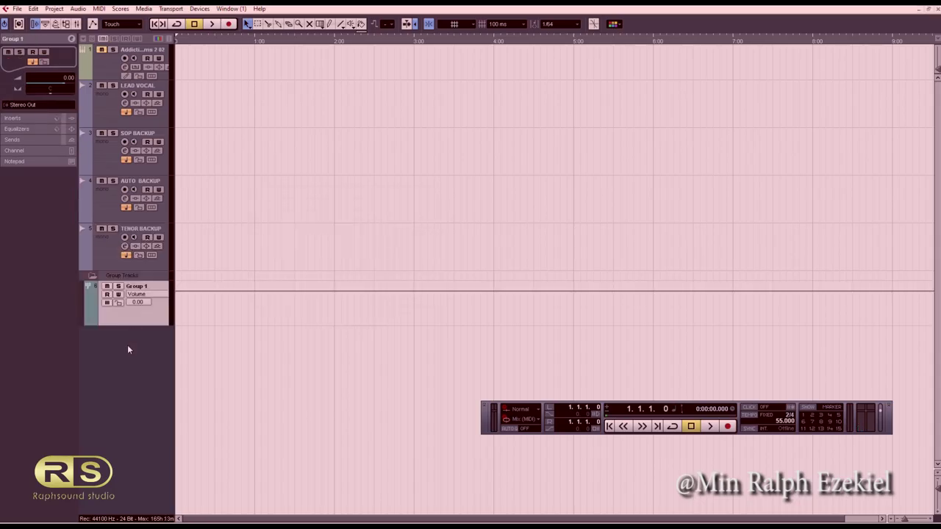
- Add a second group channel track, keeping the Stereo configuration
right_click(127, 345)
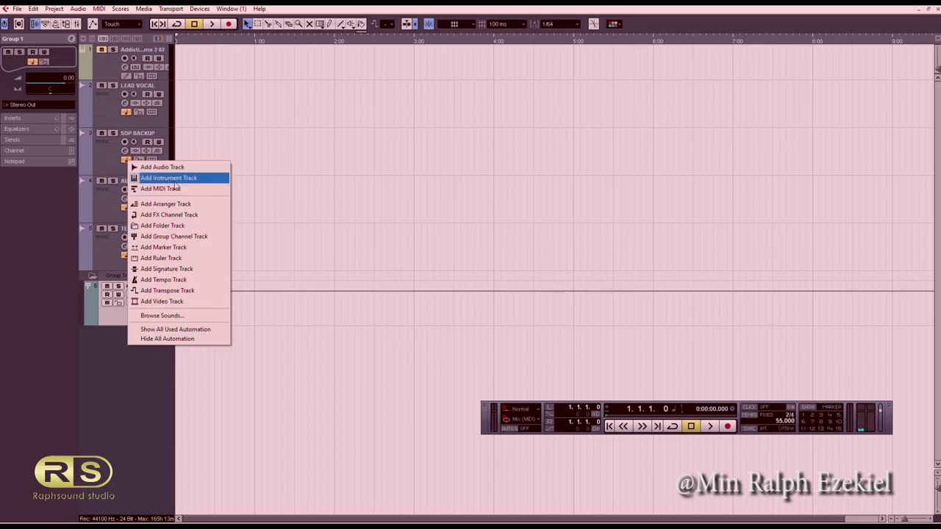
click(187, 236)
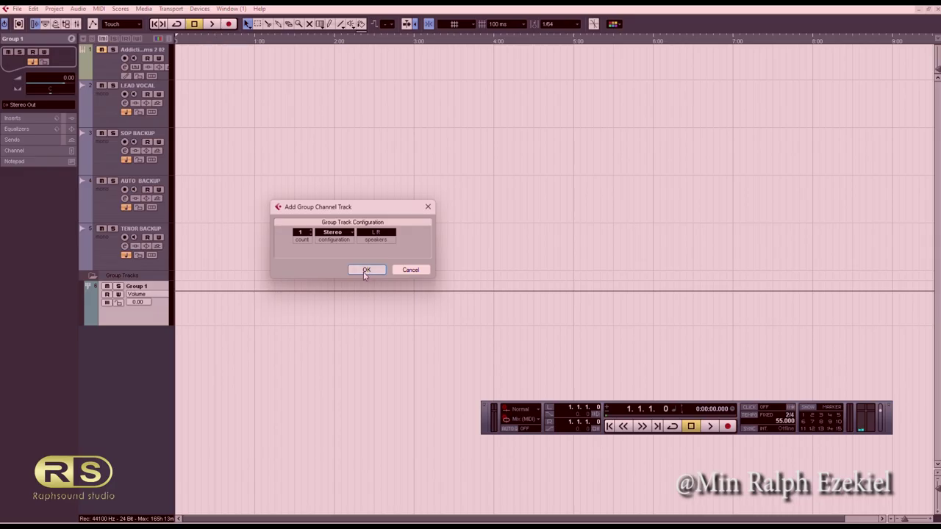
click(365, 270)
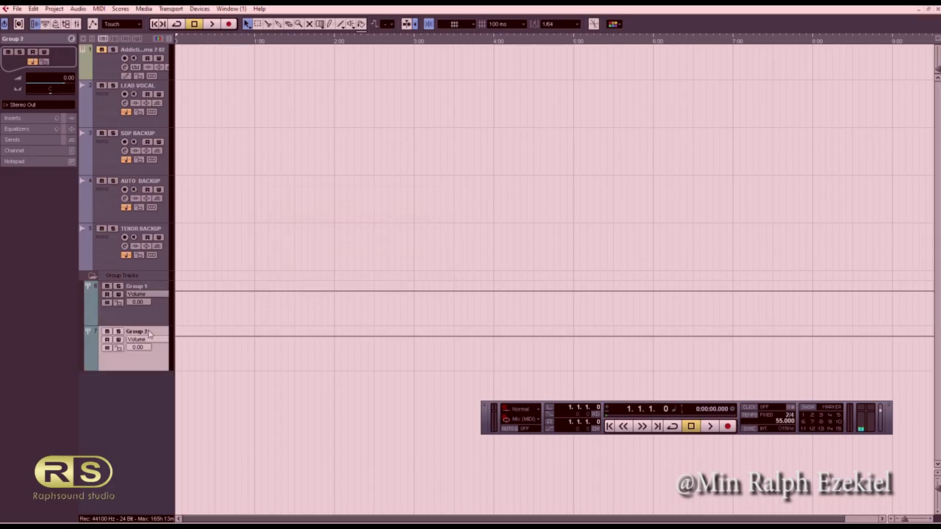
- Rename the first group channel track LEAD VOCAL
click(137, 286)
double_click(138, 287)
text(LE)
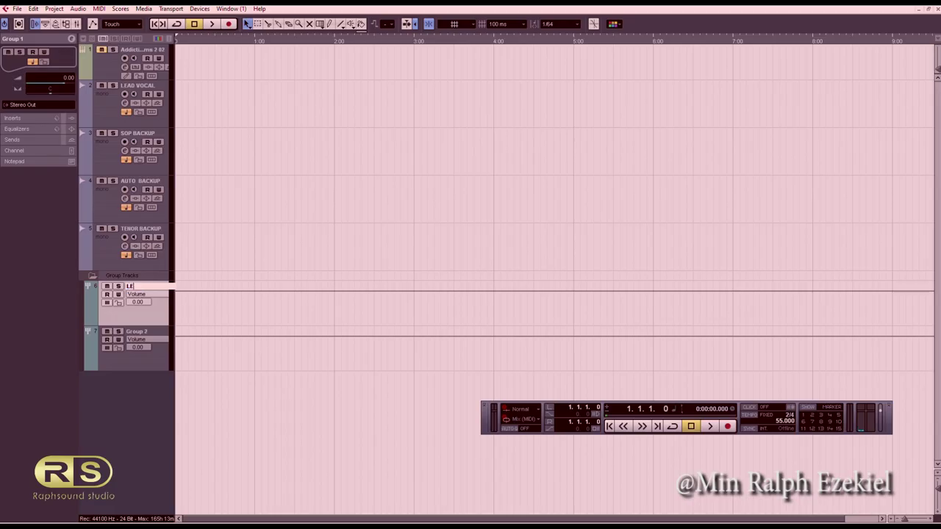
text(AD VOCAL)
- Rename the second group channel track BACKUP SINGS
click(144, 358)
double_click(140, 335)
text(BACKUP)
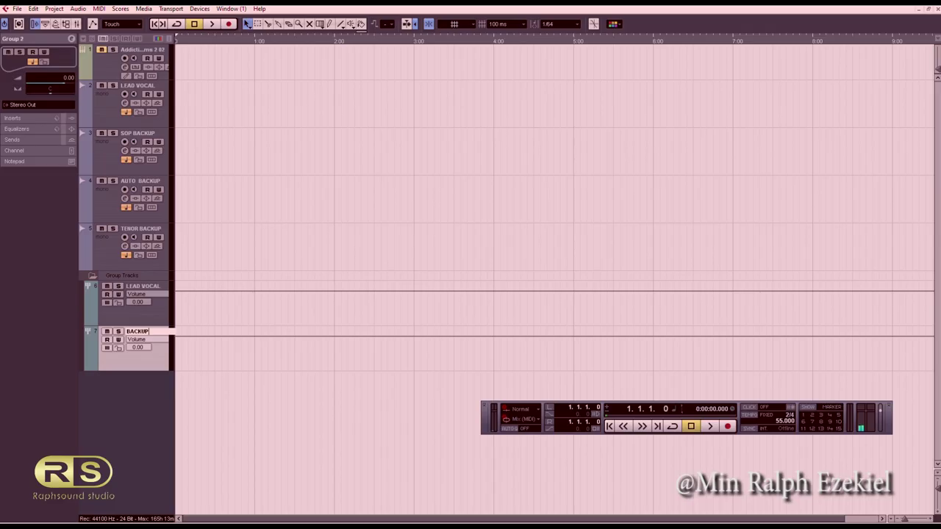
text( SINGS)
key(Return)
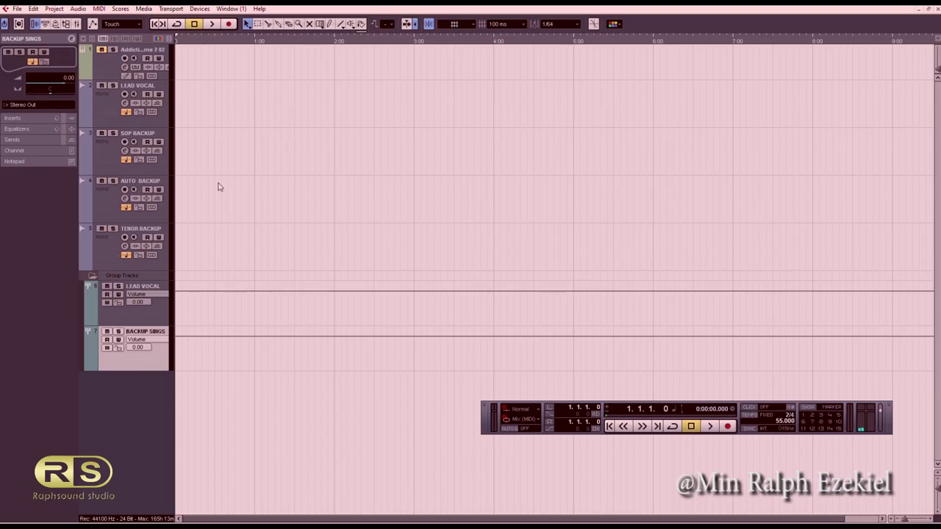
- Duplicate the LEAD VOCAL audio track
click(112, 112)
right_click(112, 111)
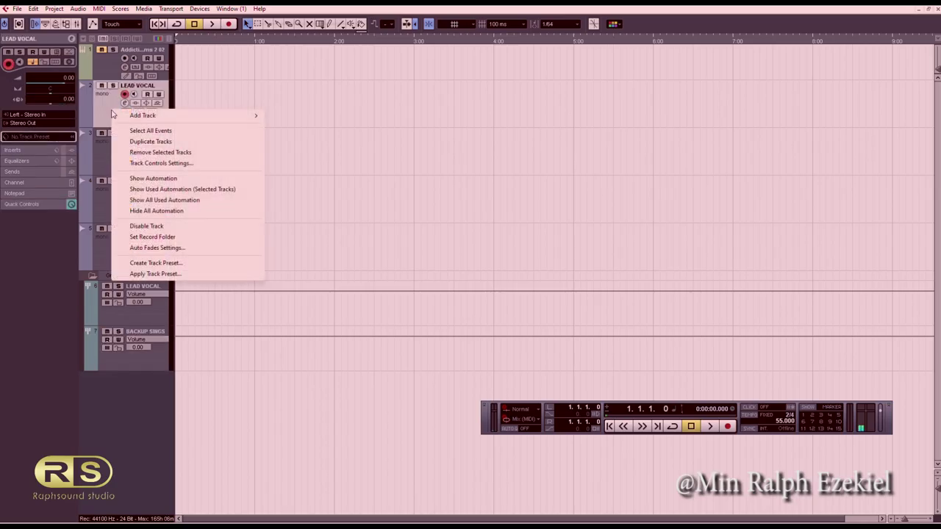
click(198, 141)
- Rename the duplicated audio track LEAD VOCAL 2
double_click(144, 134)
key(Return)
key(BackSpace)
key(BackSpace)
key(BackSpace)
key(BackSpace)
key(BackSpace)
key(BackSpace)
key(BackSpace)
key(BackSpace)
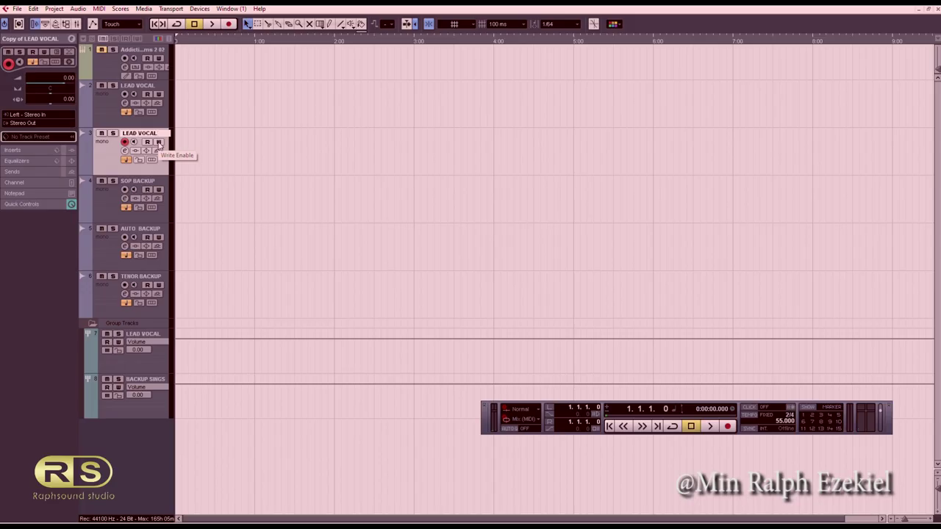
text(2)
key(Return)
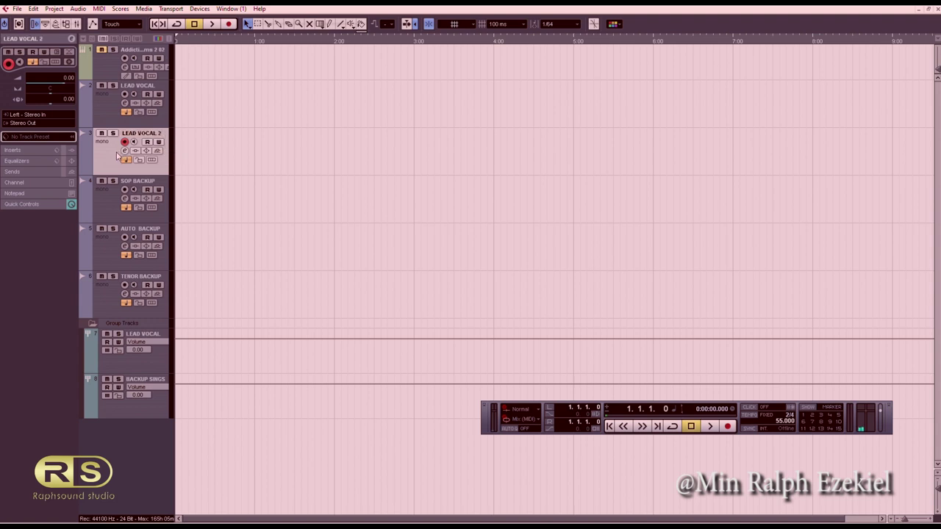
- Route the output of the LEAD VOCAL audio track to the LEAD VOCAL group channel
click(164, 122)
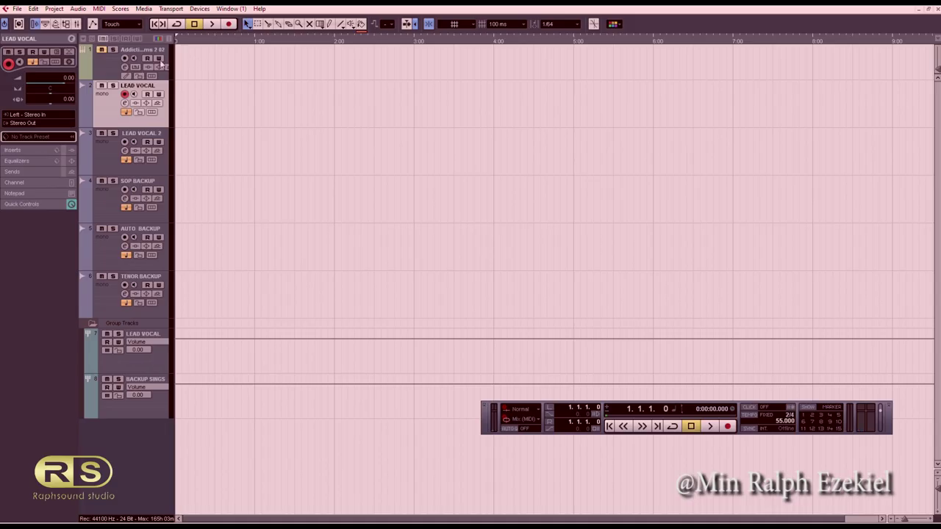
click(104, 70)
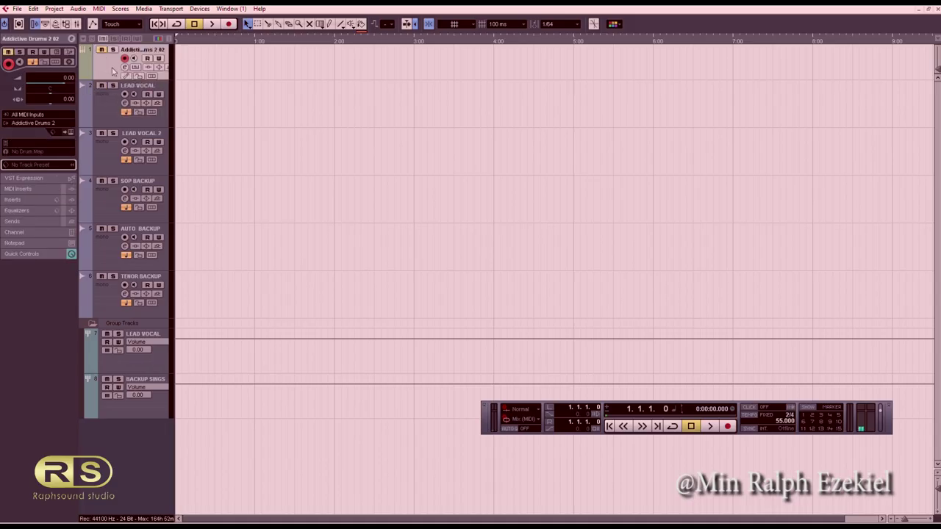
click(116, 107)
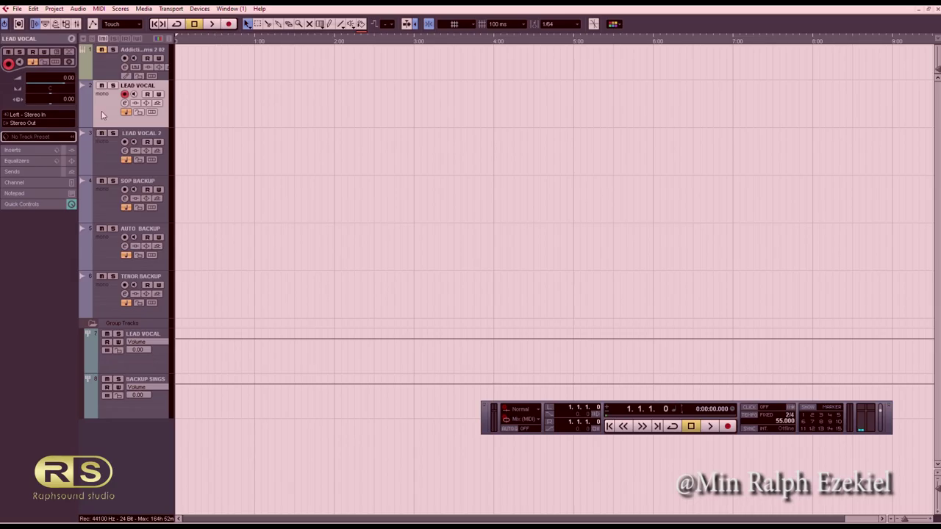
click(44, 123)
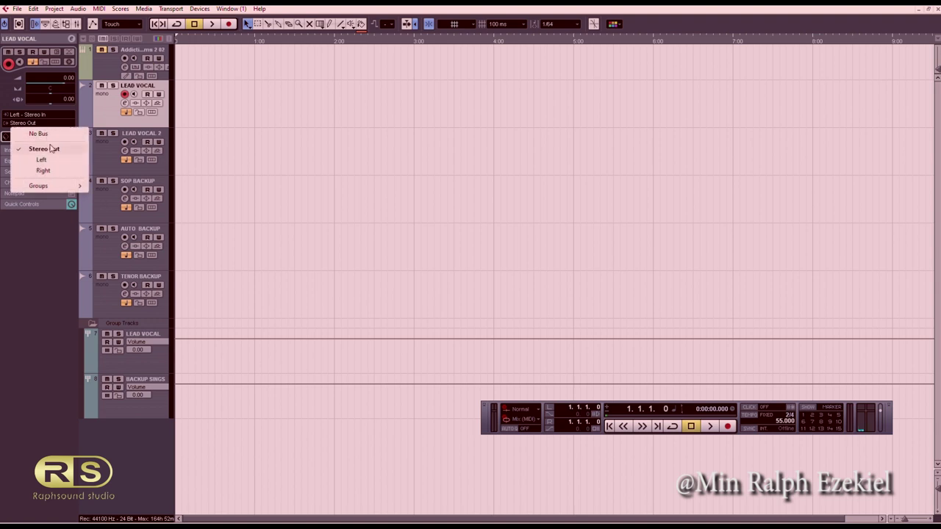
mouse_move(62, 188)
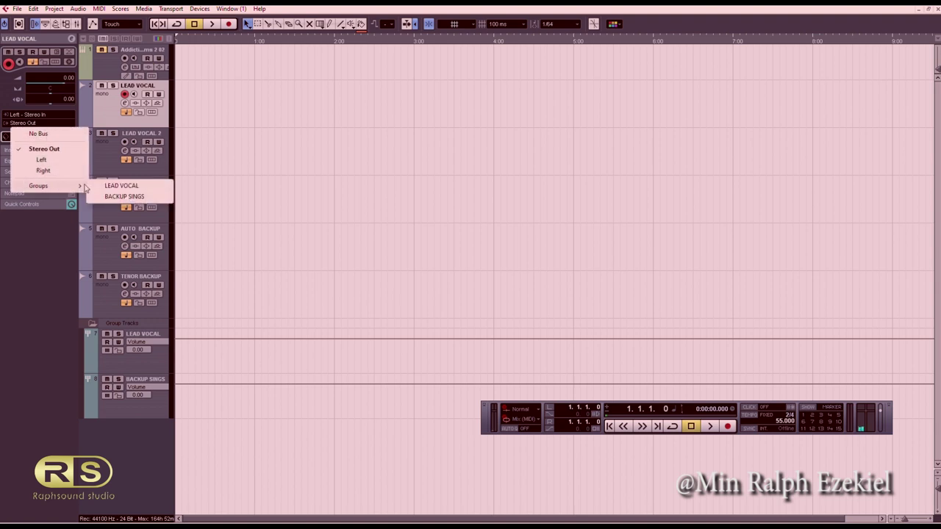
click(117, 186)
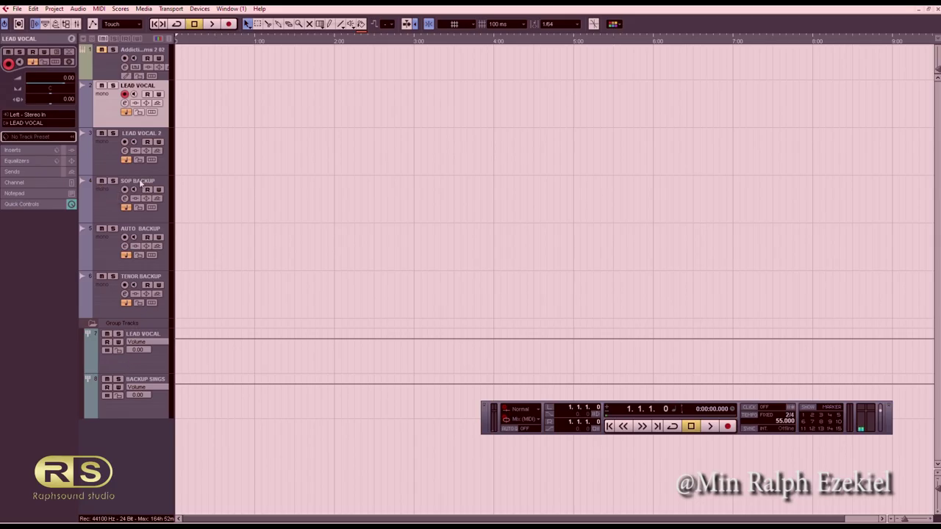
- Route the output of the LEAD VOCAL 2 audio track to the LEAD VOCAL group channel
click(100, 146)
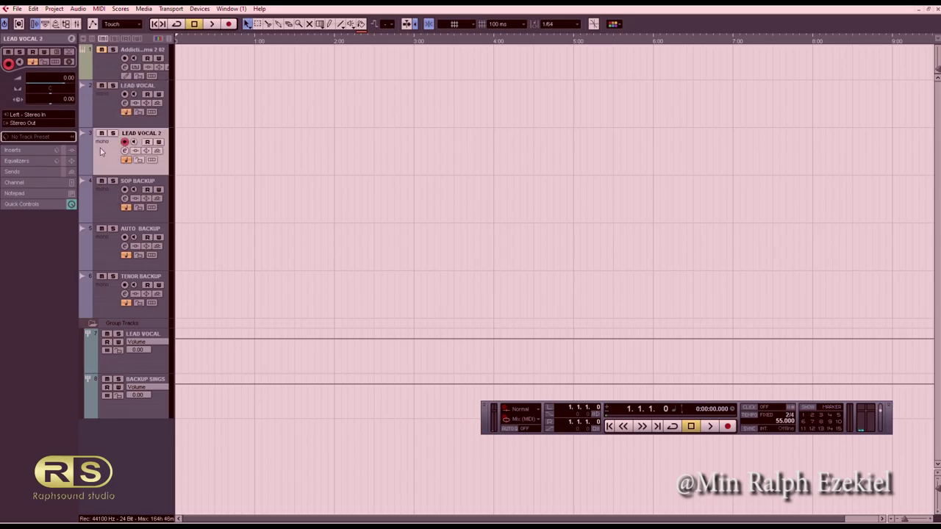
click(31, 126)
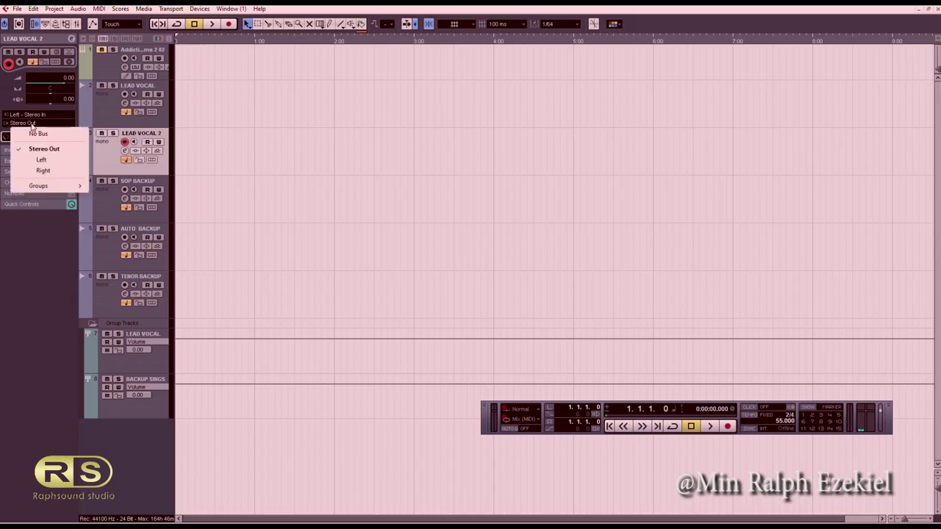
mouse_move(81, 188)
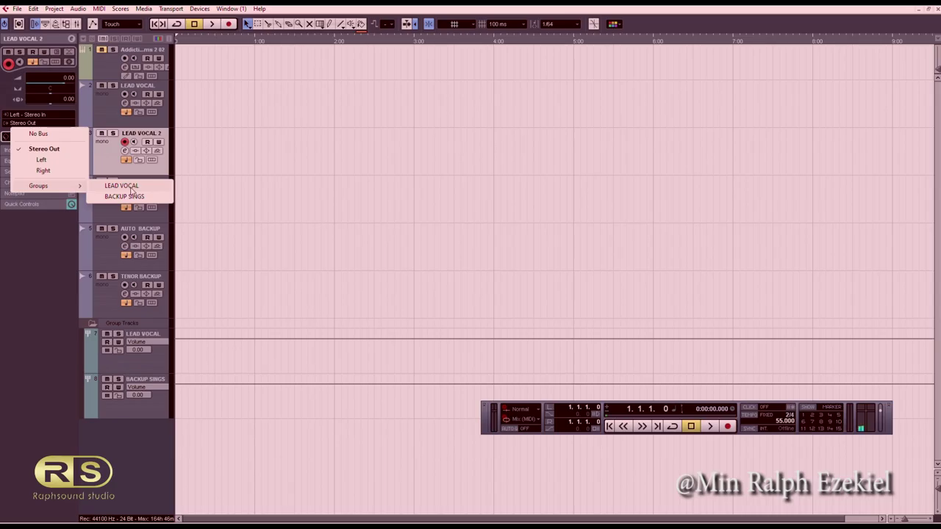
click(133, 189)
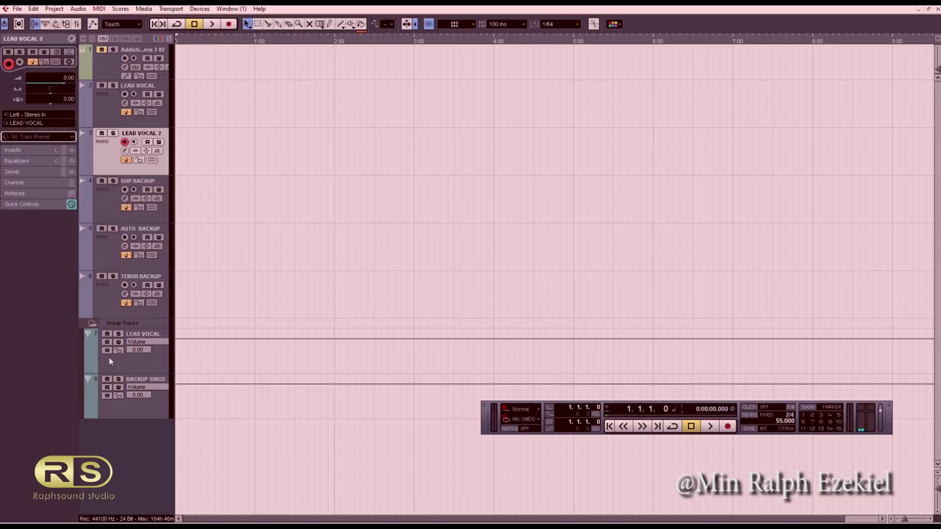
- Rename the second group channel track BACKUP SINGERS and widen the track list to show the full track names
click(140, 386)
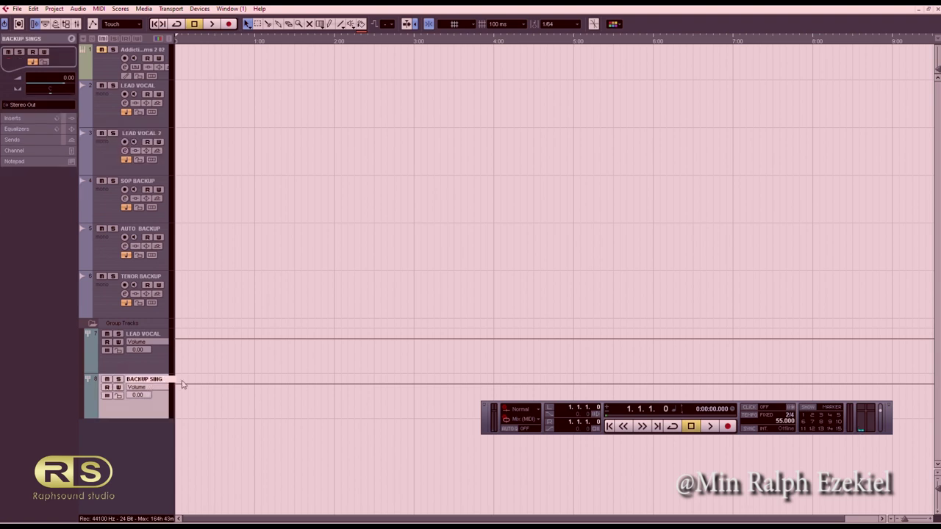
text(ERS)
key(Return)
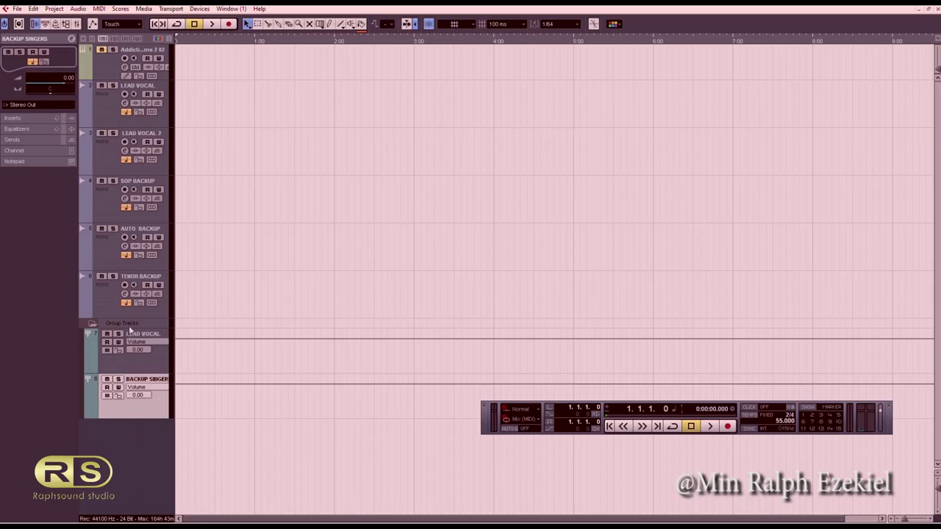
drag(172, 361, 216, 366)
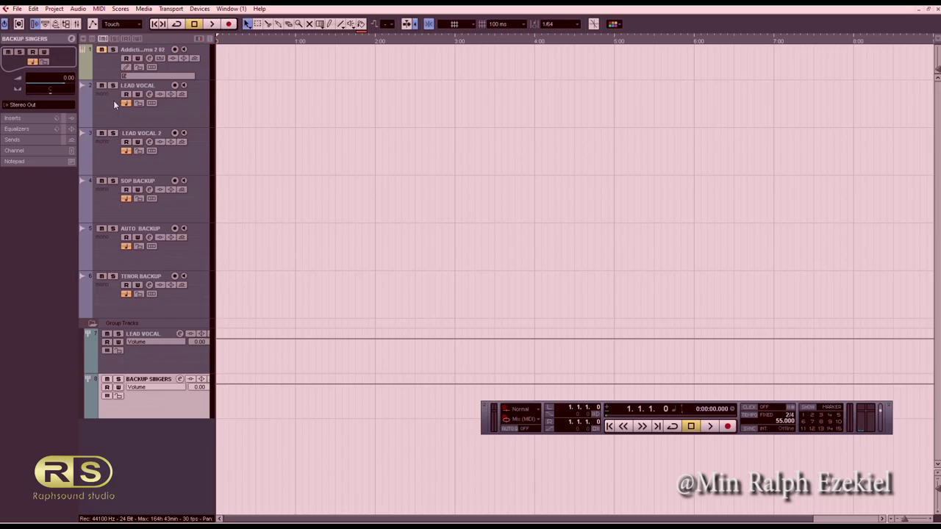
- Select the LEAD VOCAL group channel and play the project briefly
click(146, 358)
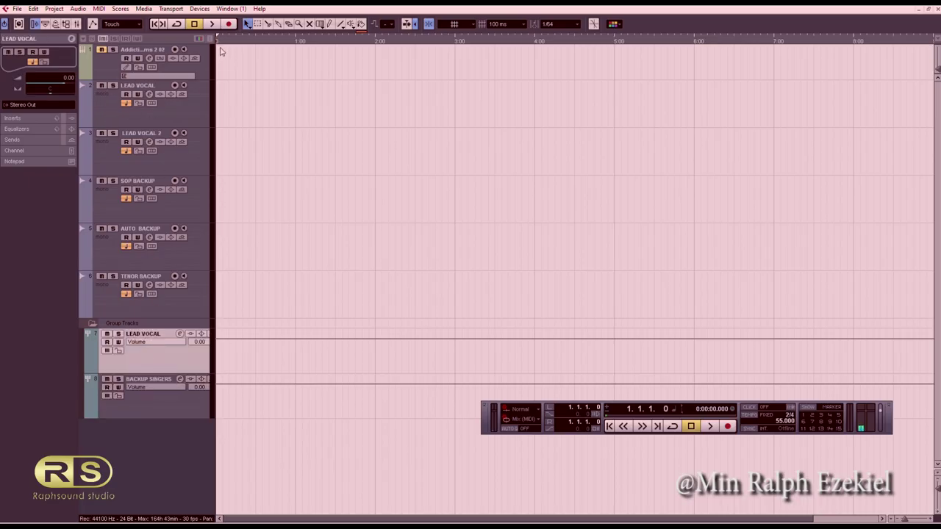
key(space)
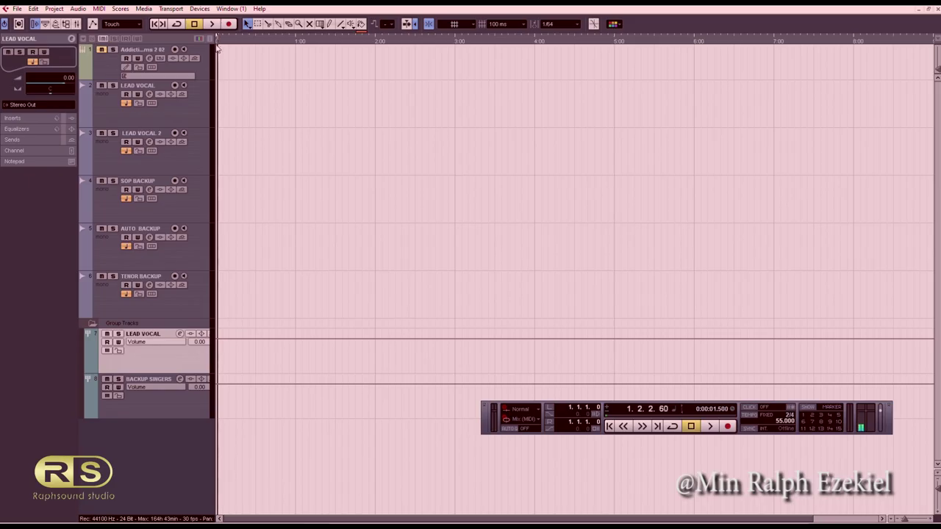
key(space)
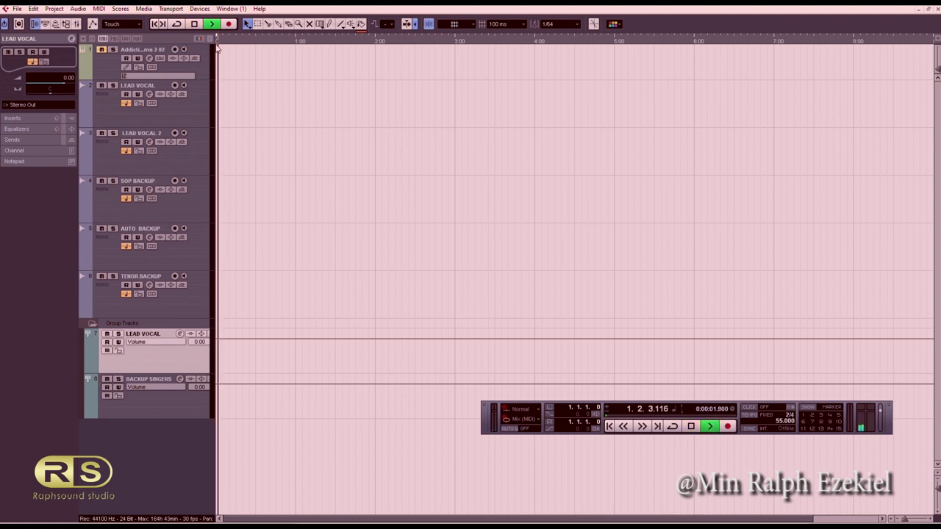
key(space)
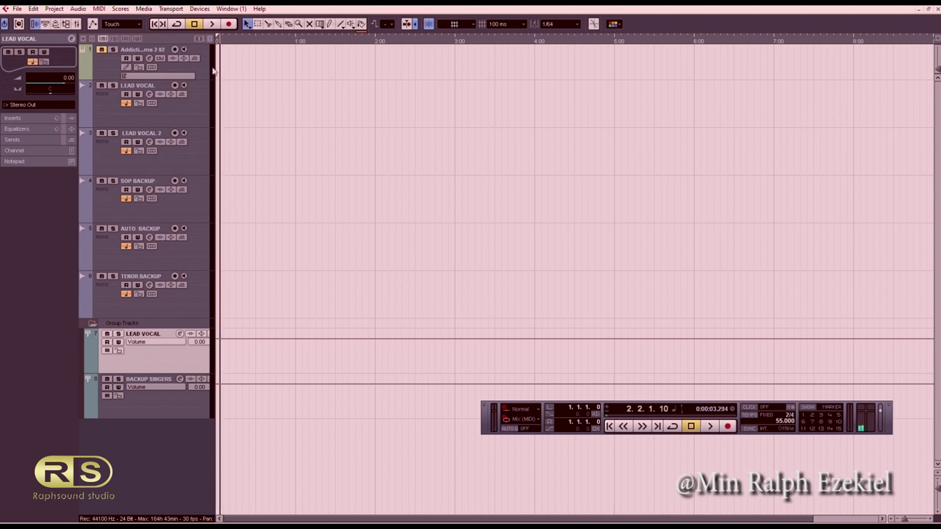
- Try to record a short take on the LEAD VOCAL audio track
click(183, 116)
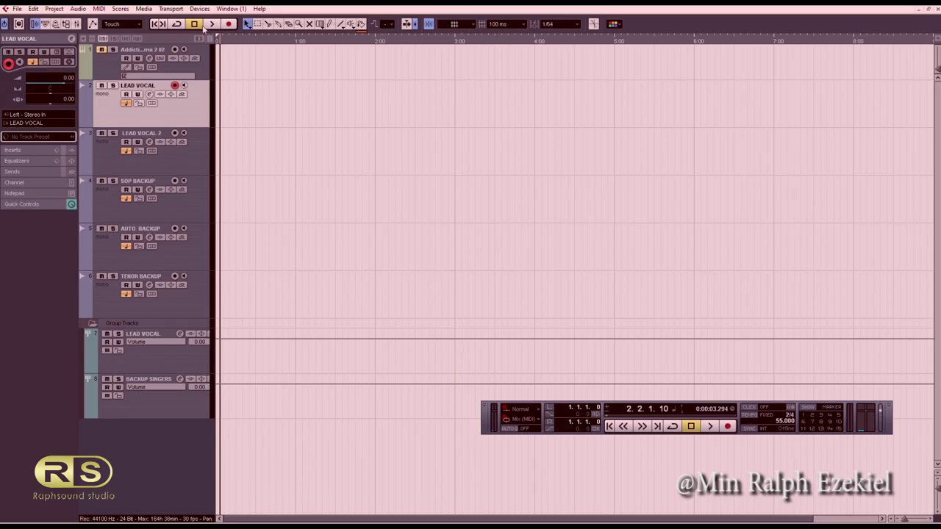
click(229, 24)
key(h)
key(h)
key(h)
key(h)
key(h)
key(h)
key(h)
key(h)
key(h)
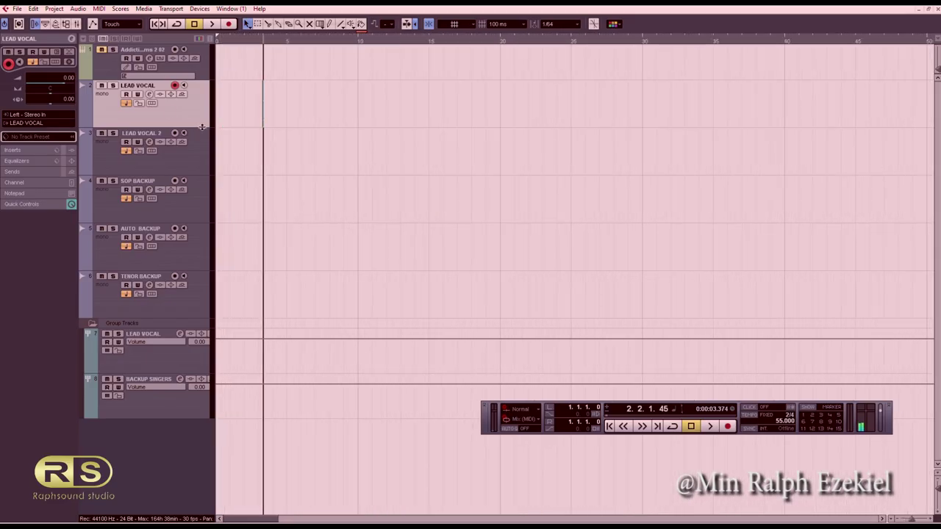
key(h)
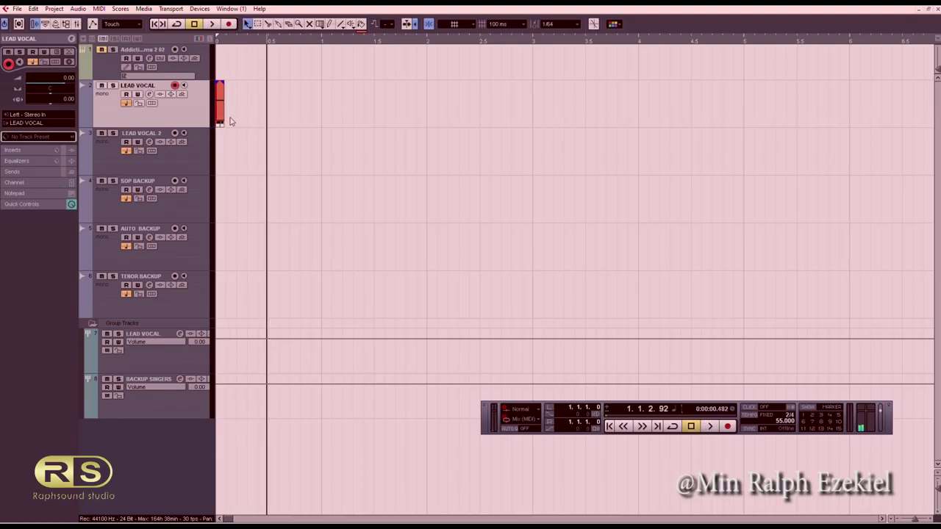
- Record a vocal take of about 15 seconds on the LEAD VOCAL audio track from the project start
click(218, 41)
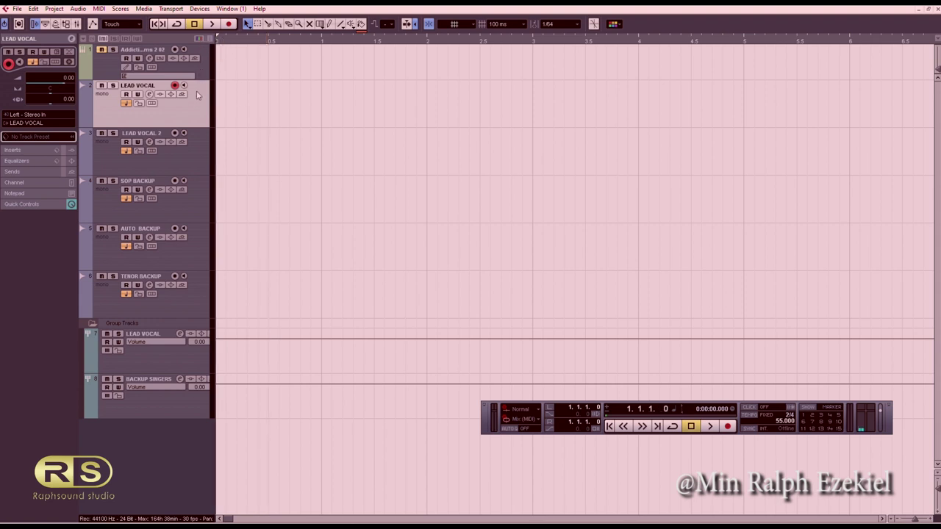
click(228, 23)
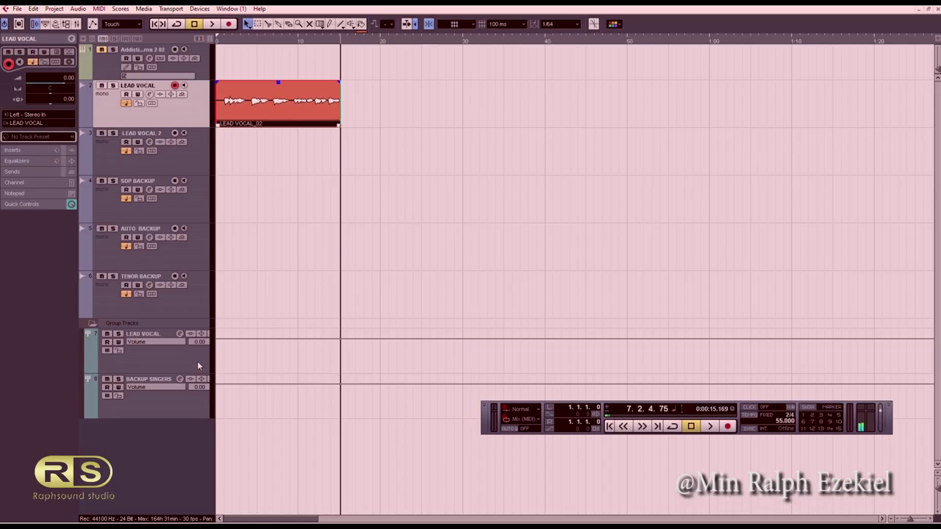
- Select the LEAD VOCAL group channel and play the recorded take from the start to check the group's signal
click(195, 360)
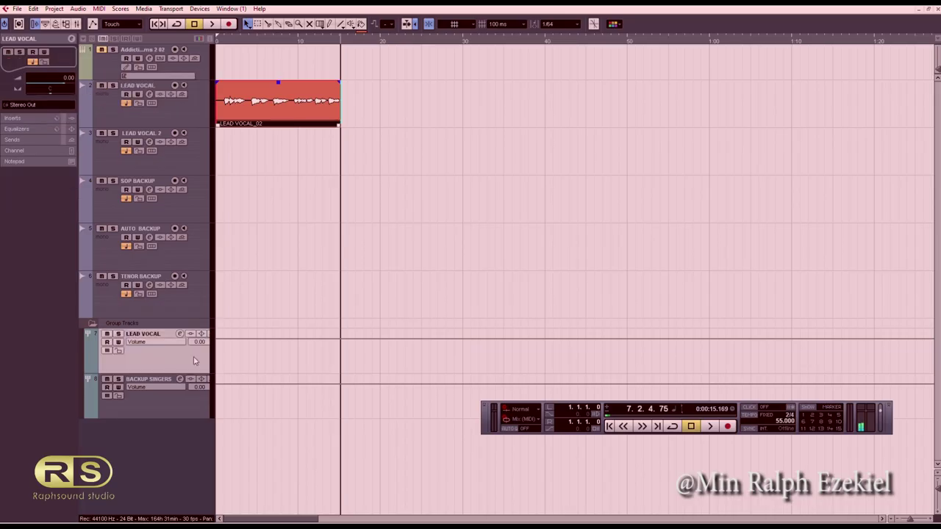
click(218, 42)
key(space)
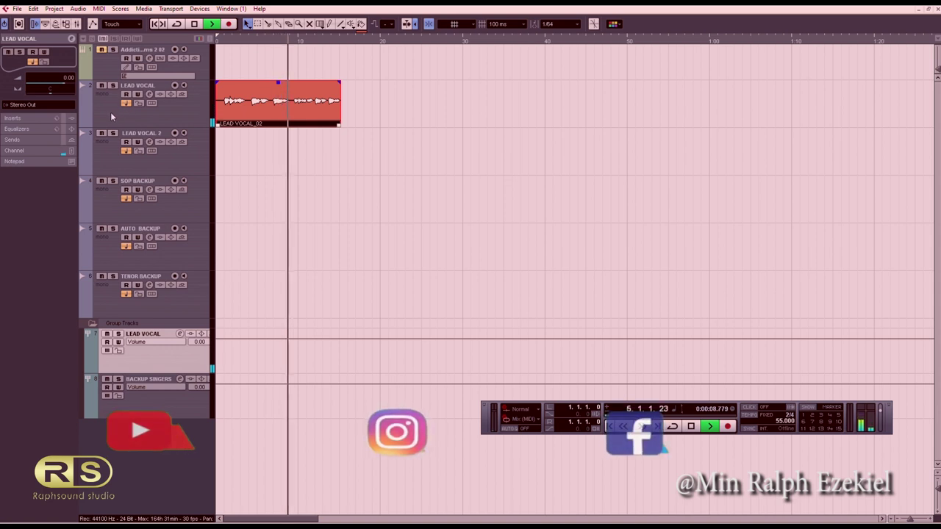
key(space)
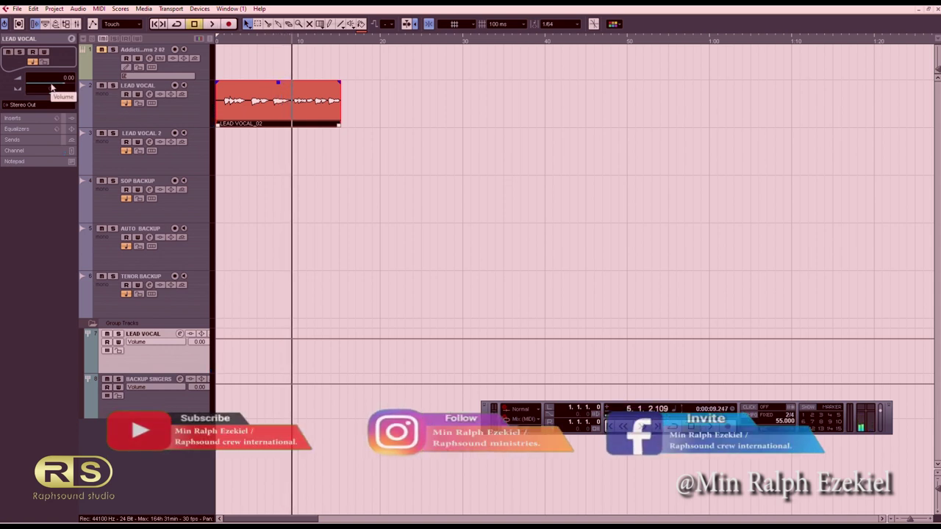
- Lower the LEAD VOCAL group channel's volume to -7.23 and play the take from the start
drag(53, 88, 40, 89)
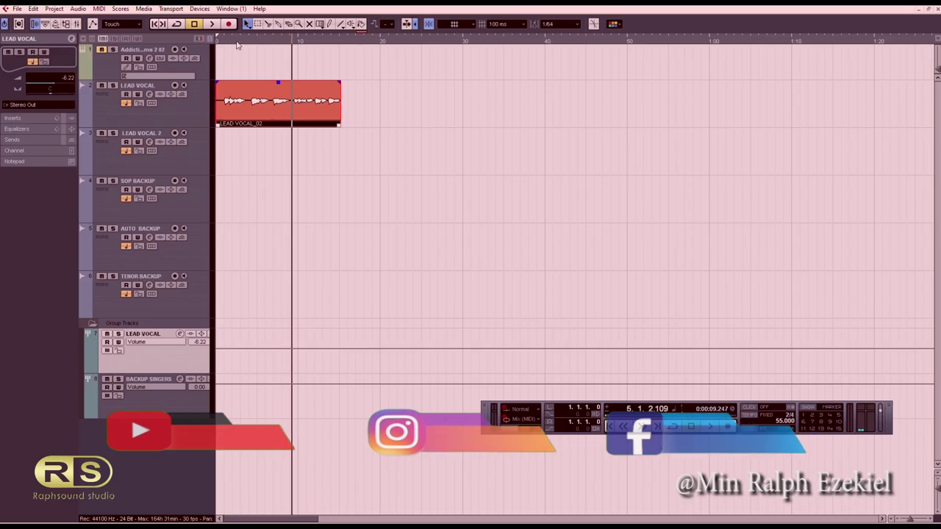
key(Home)
key(space)
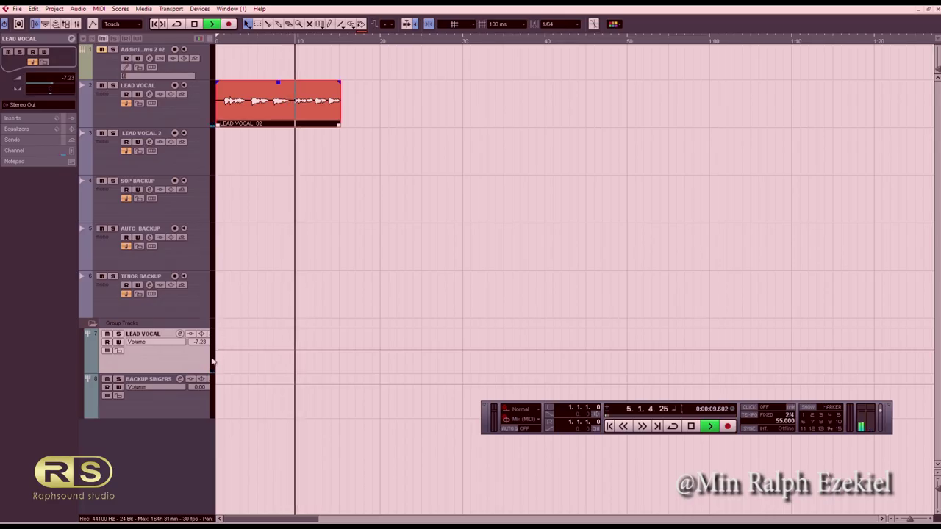
key(space)
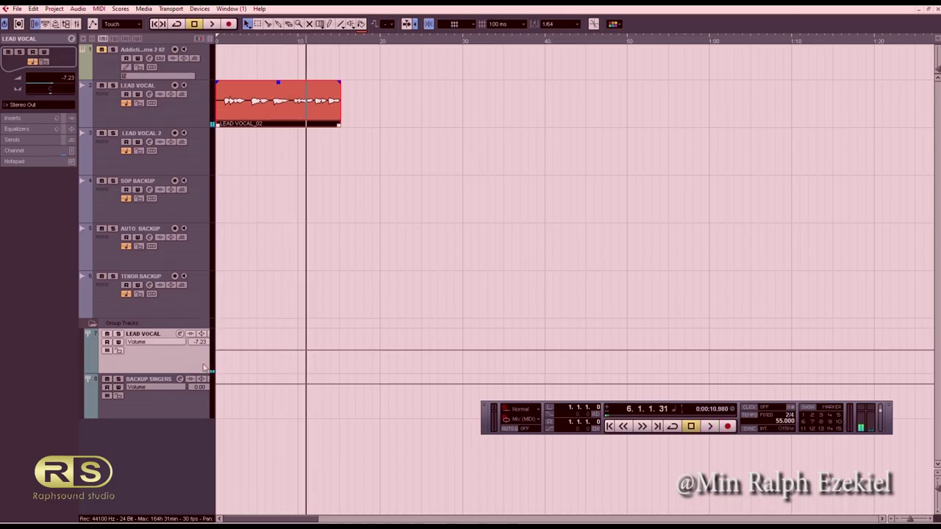
- Switch the LEAD VOCAL audio track's output to Stereo Out and play the take from near the start
click(106, 112)
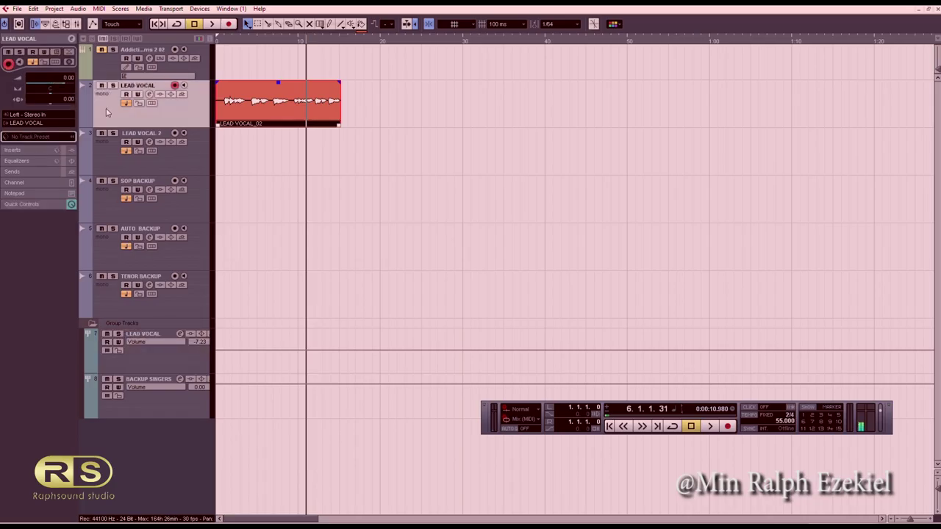
click(26, 123)
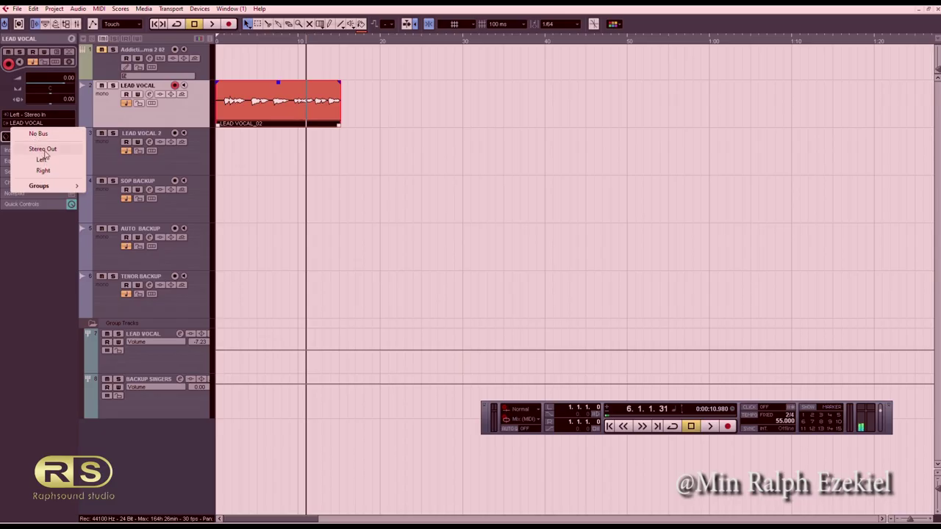
click(44, 150)
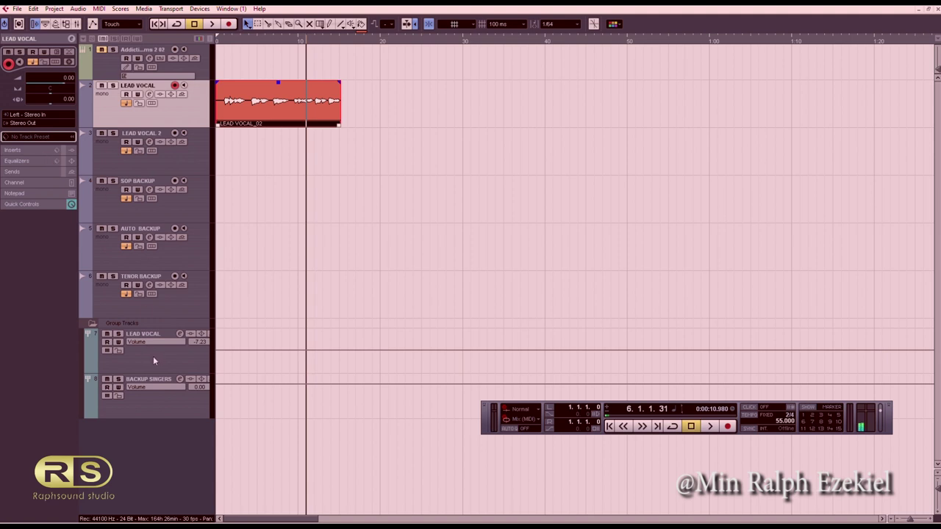
click(225, 44)
key(space)
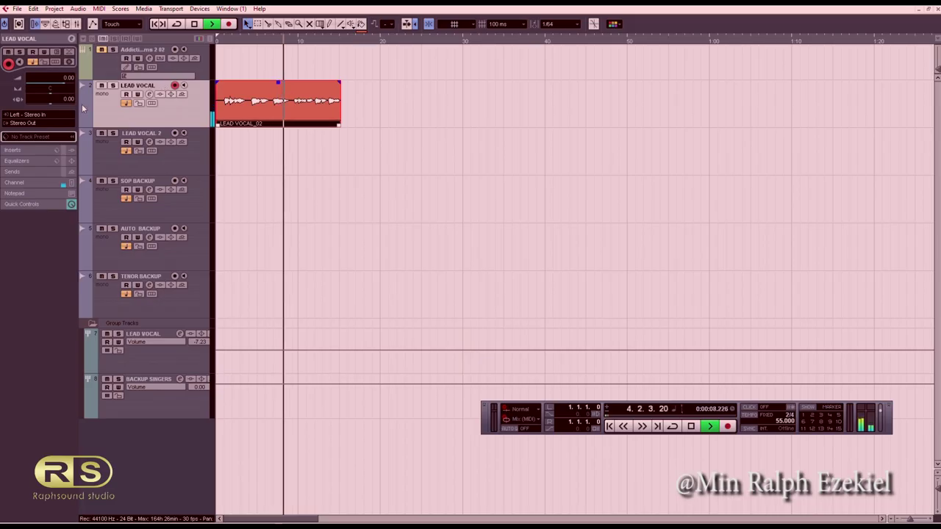
- Stop playback, route the LEAD VOCAL audio track's output back to the LEAD VOCAL group, and play the take from the start
key(space)
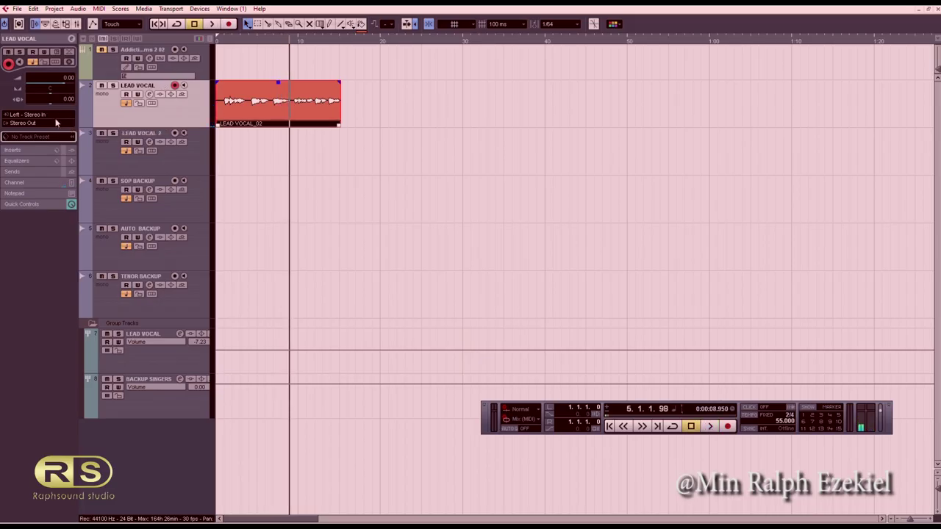
click(54, 123)
mouse_move(69, 186)
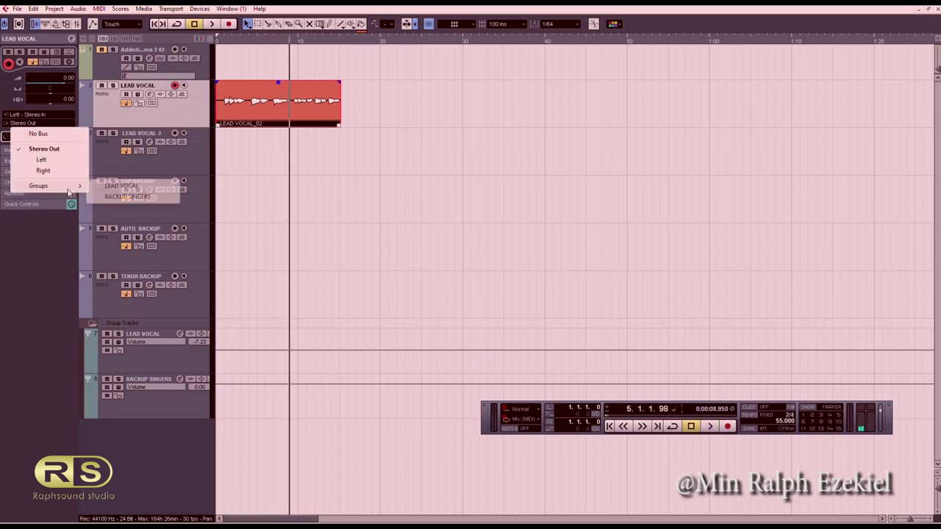
click(112, 187)
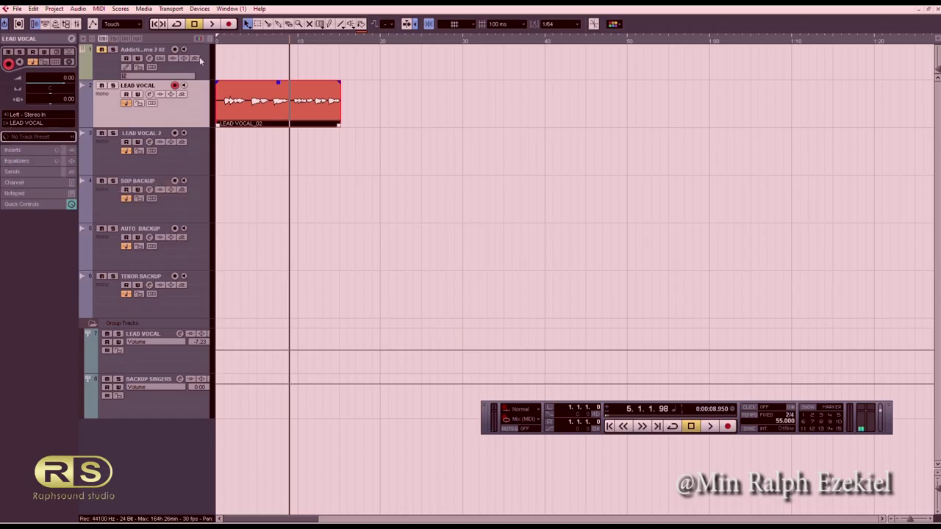
click(219, 43)
key(space)
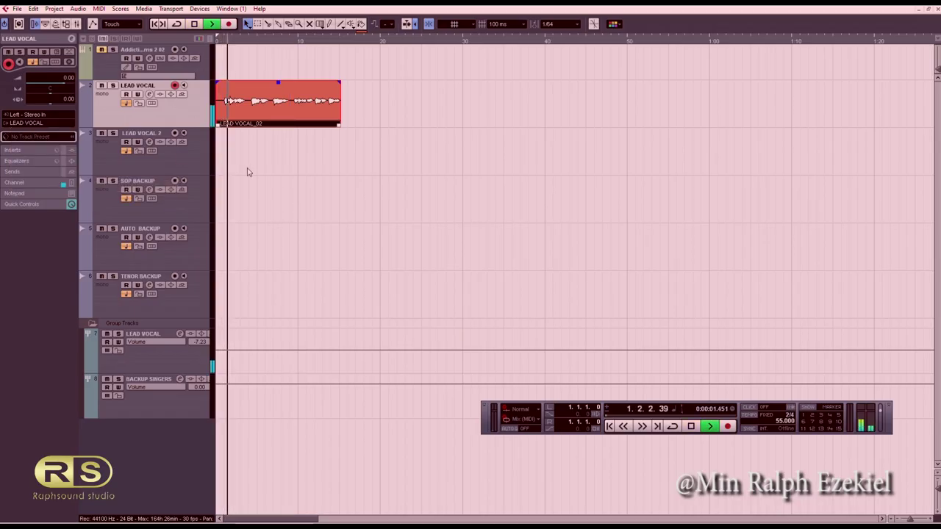
key(space)
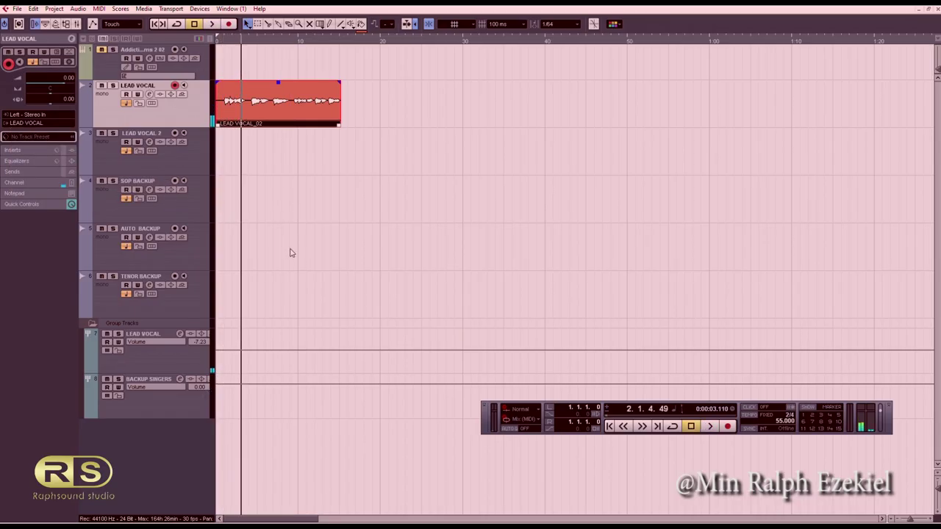
- Delete the recorded take from the LEAD VOCAL track and return the playback cursor to the project start
click(255, 169)
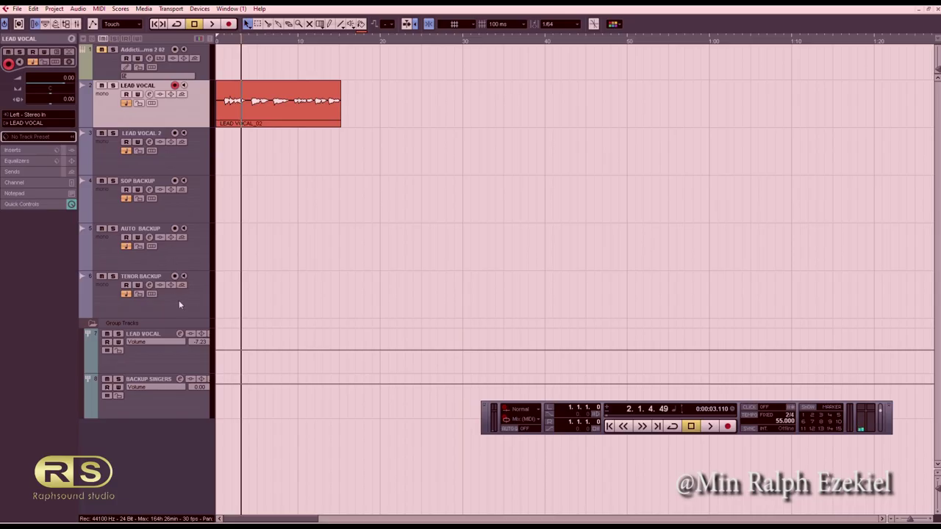
click(295, 125)
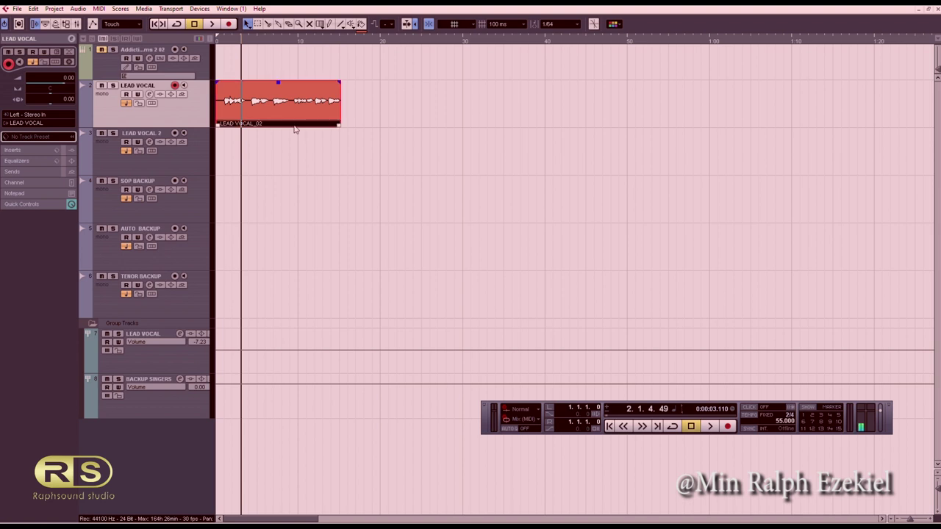
key(Delete)
drag(230, 43, 216, 42)
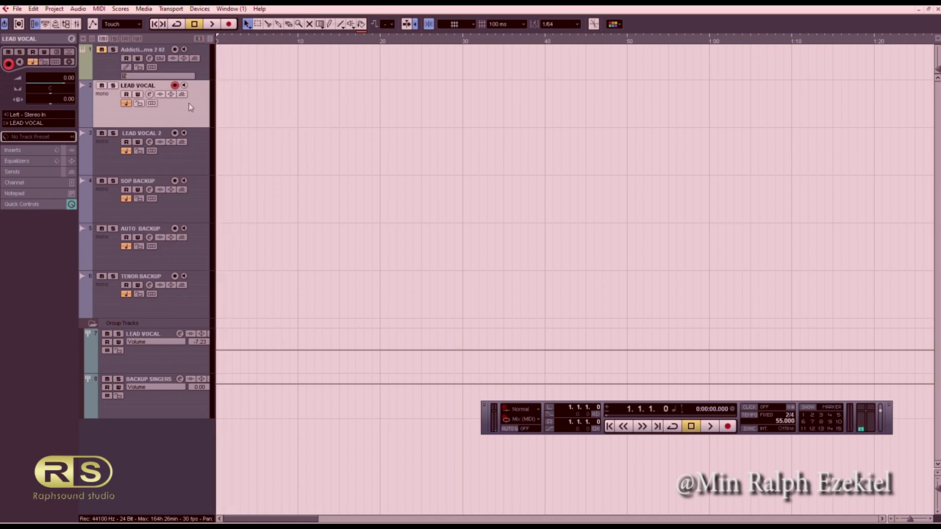
- Route the outputs of the SOP BACKUP, AUTO BACKUP and TENOR BACKUP tracks to the BACKUP SINGERS group
click(102, 199)
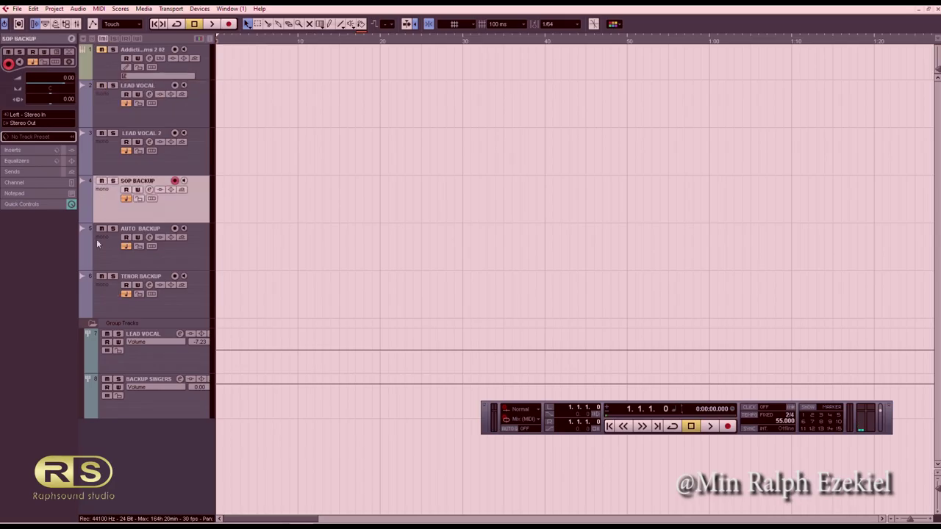
click(60, 125)
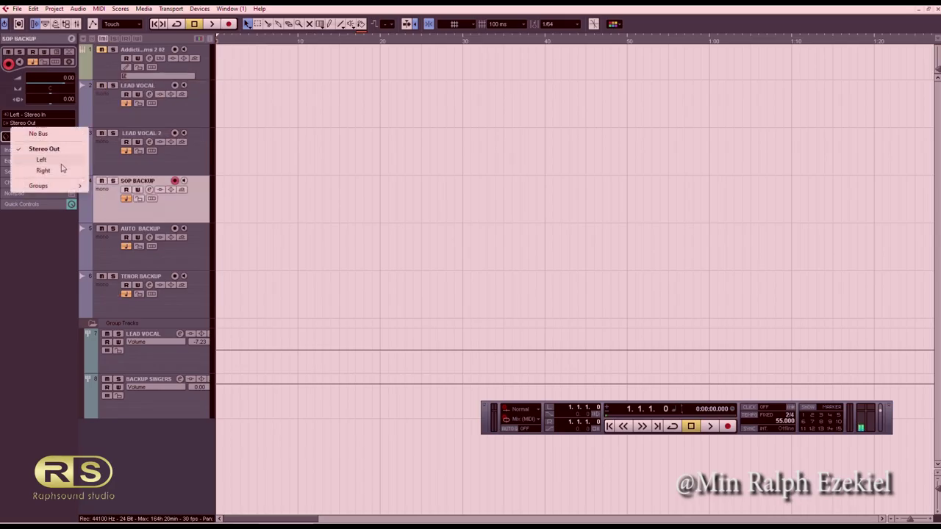
mouse_move(69, 186)
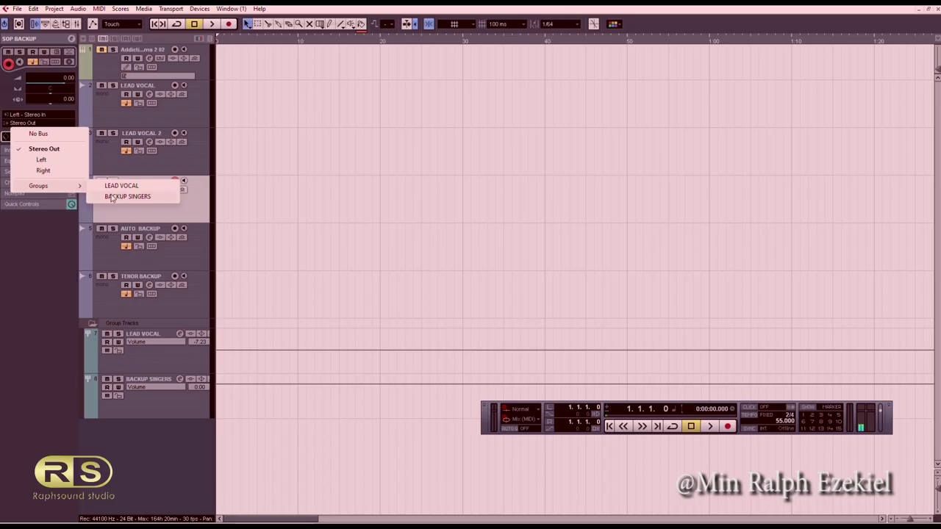
click(110, 196)
click(111, 247)
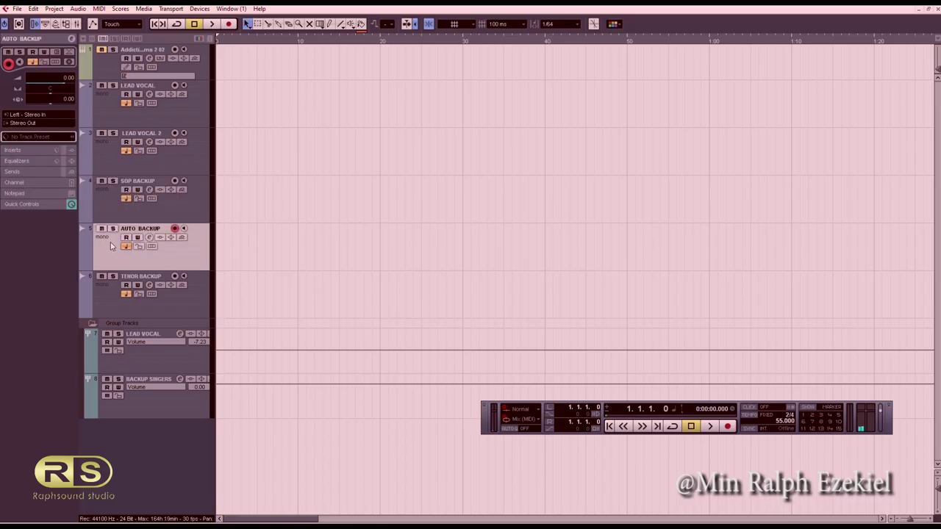
click(64, 125)
mouse_move(72, 188)
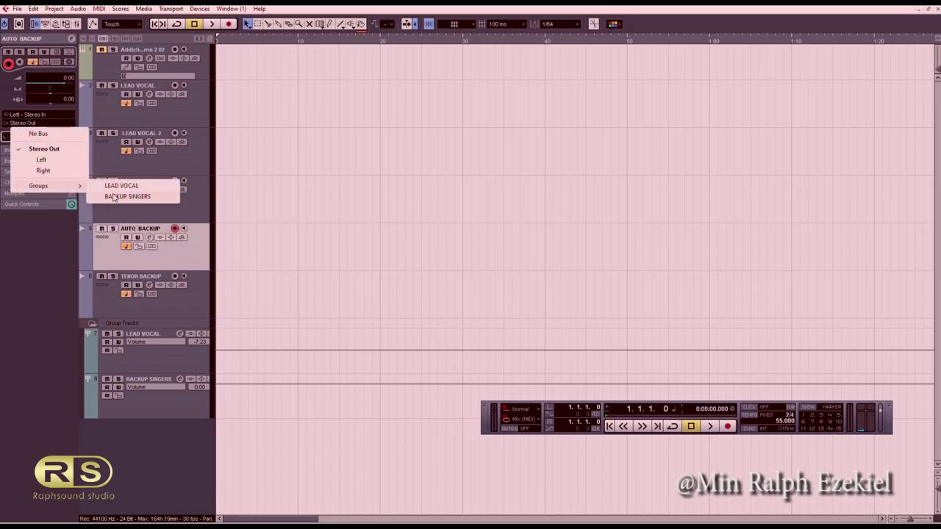
click(114, 197)
click(113, 299)
click(58, 124)
mouse_move(80, 188)
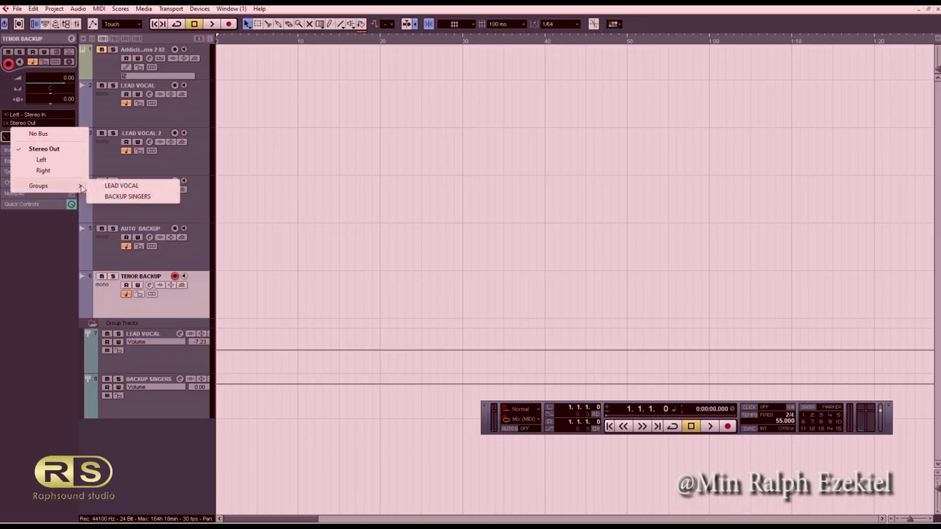
click(105, 198)
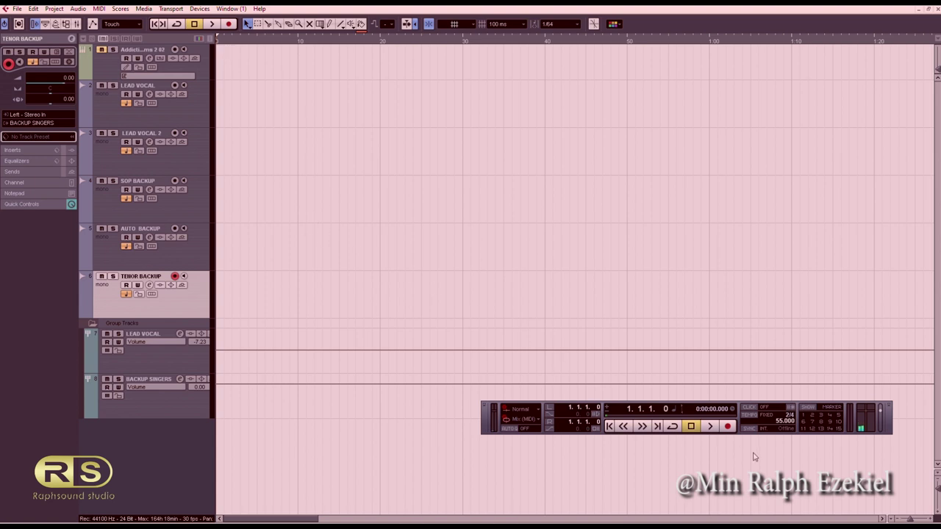
- Move the floating transport panel out of the way and add one HALionOne instrument track below TENOR BACKUP
drag(887, 426, 927, 504)
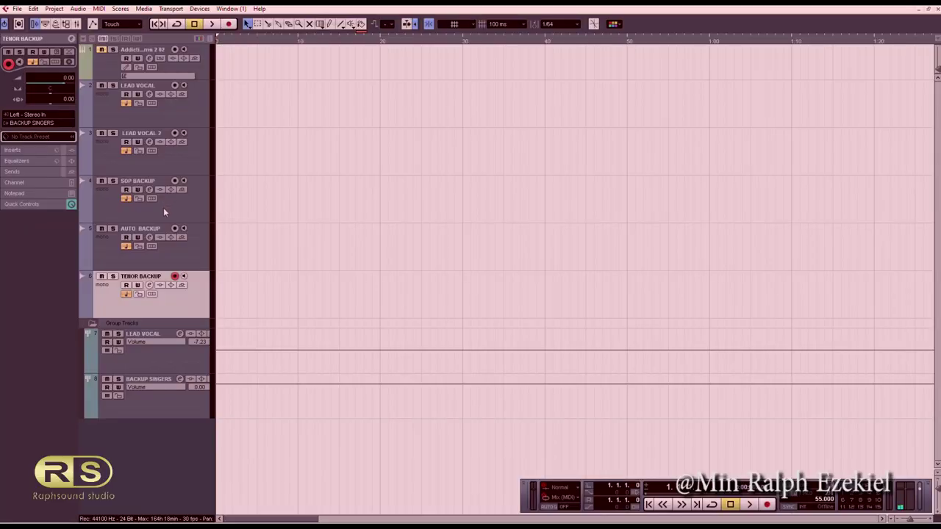
right_click(200, 303)
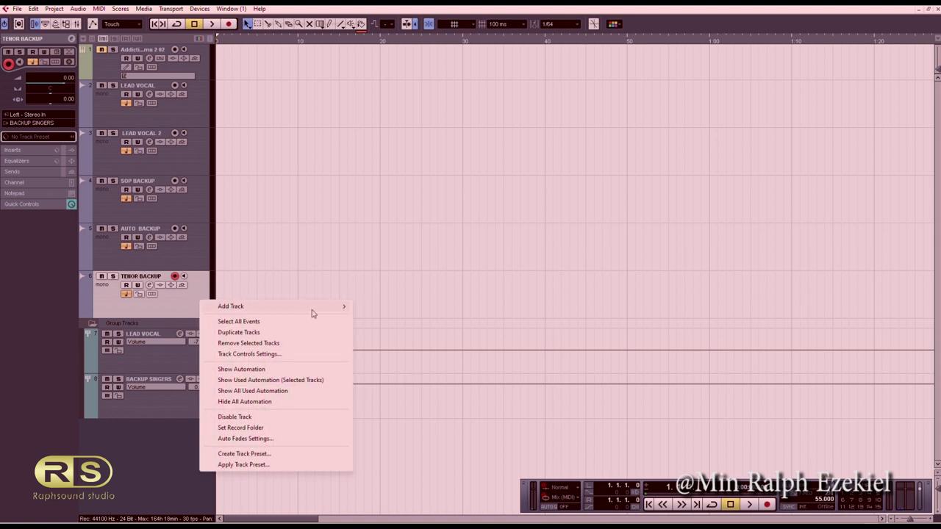
mouse_move(313, 313)
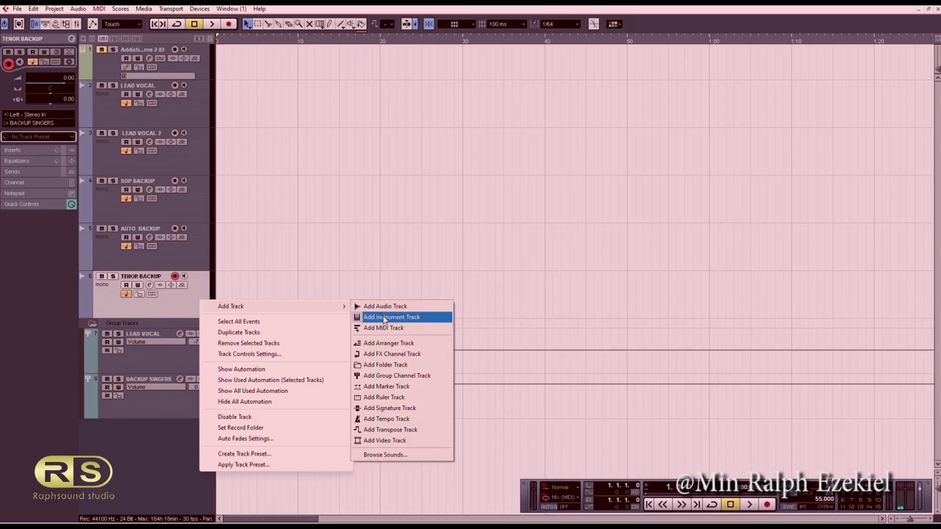
click(384, 318)
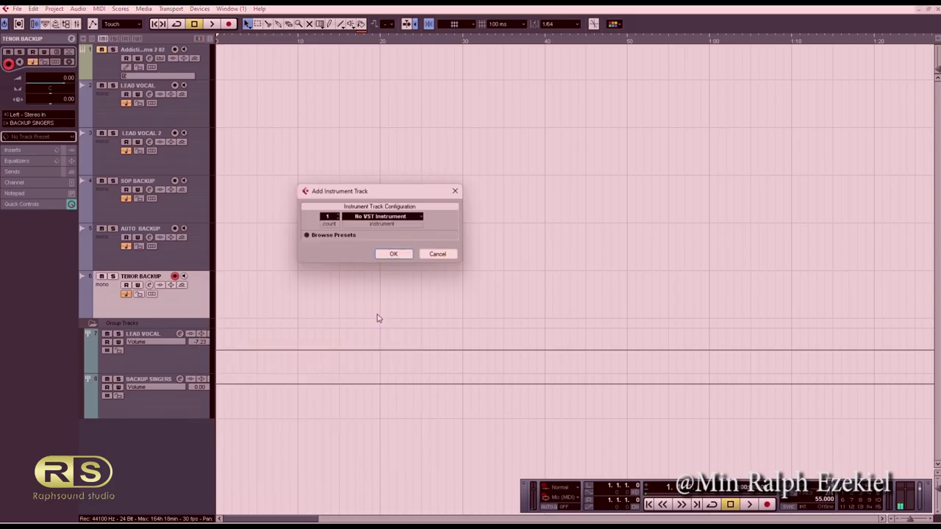
click(380, 217)
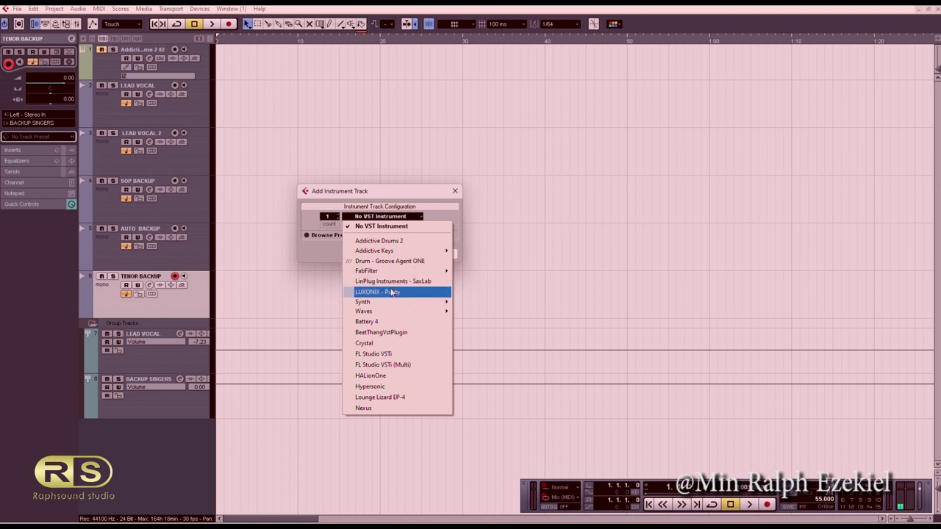
click(393, 380)
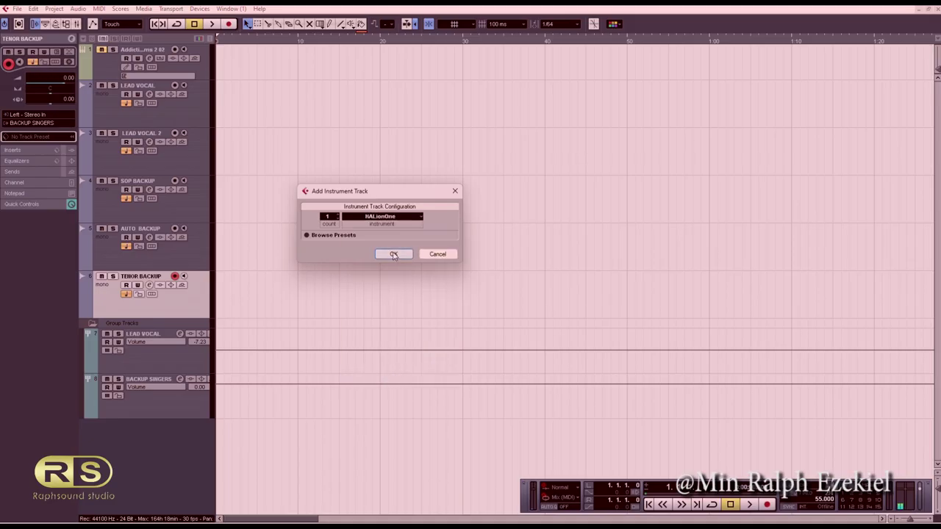
click(393, 255)
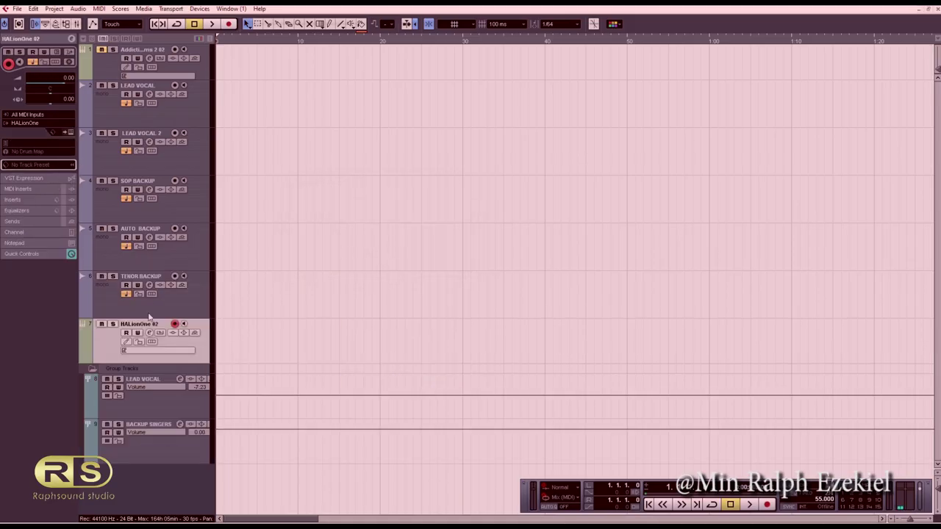
- Rename the new HALionOne instrument track to Piano
double_click(147, 325)
text(Piano)
key(Return)
- Load the YAMAHA S90ES Piano preset in the Piano track's HALionOne instrument, then close the instrument window
click(71, 133)
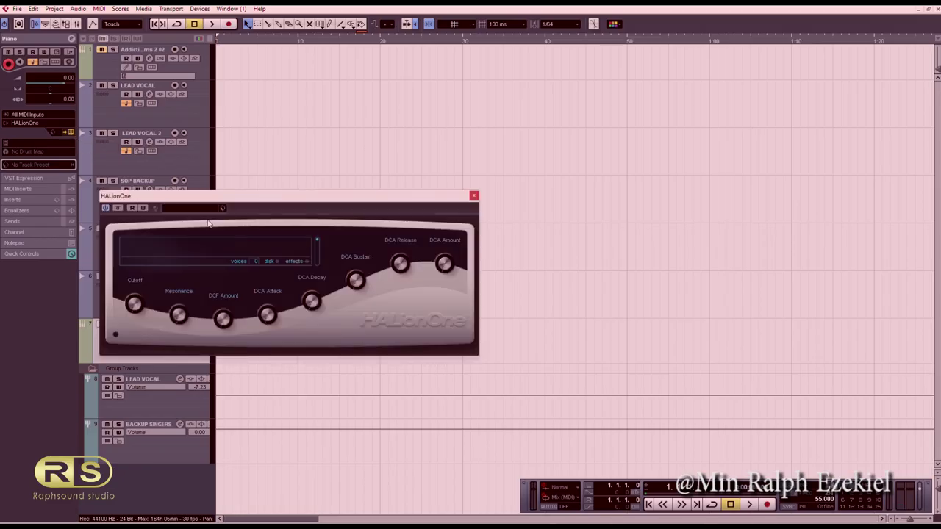
click(200, 209)
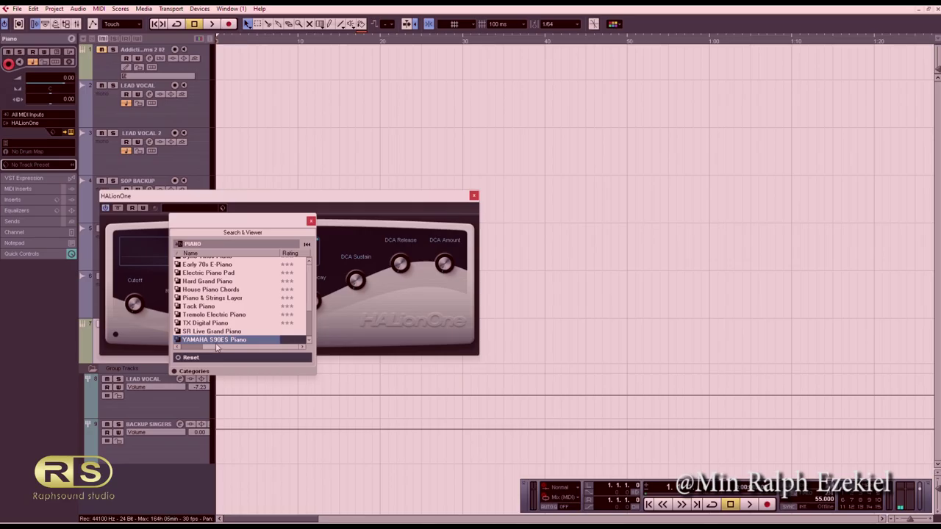
click(311, 222)
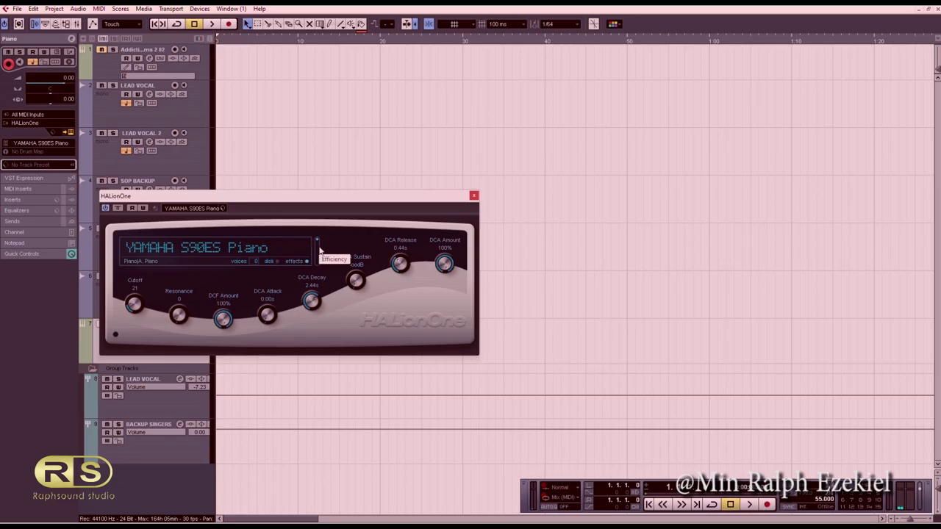
click(473, 195)
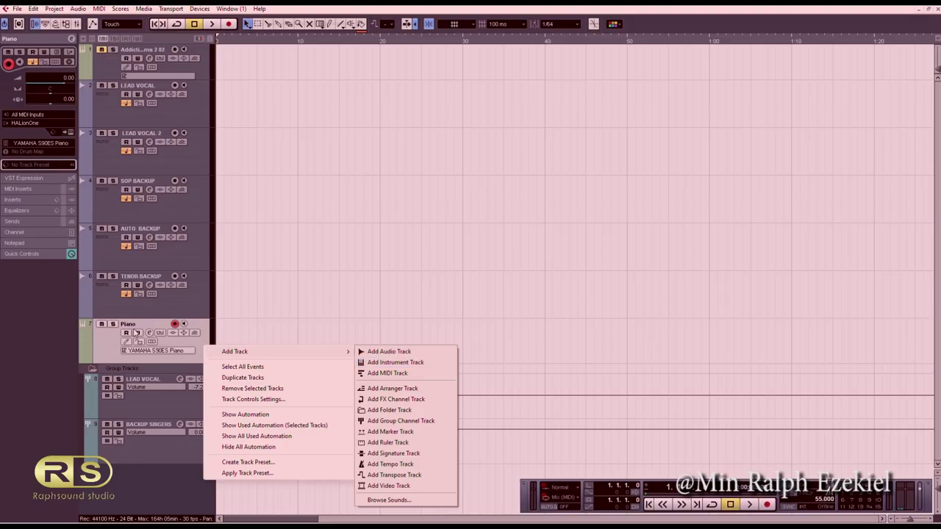
- Duplicate the Piano instrument track and rename the copy to PAD
right_click(115, 344)
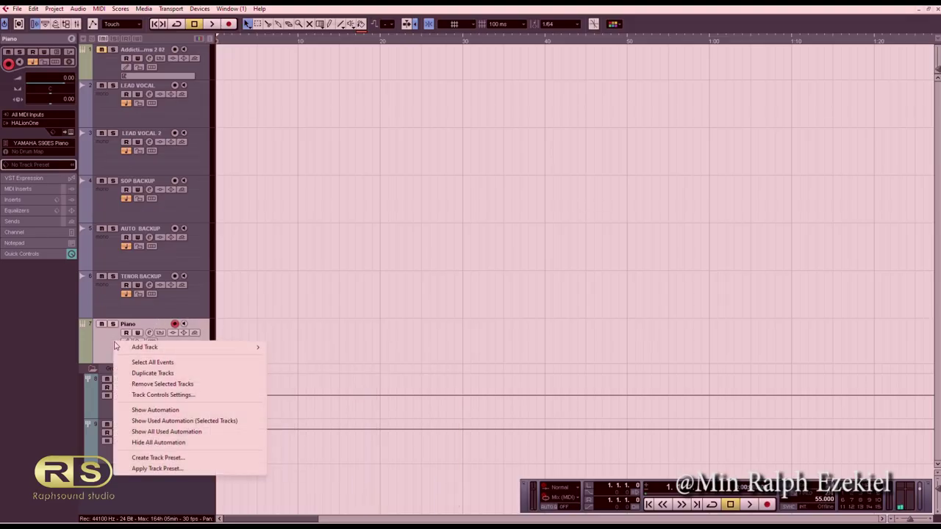
click(205, 374)
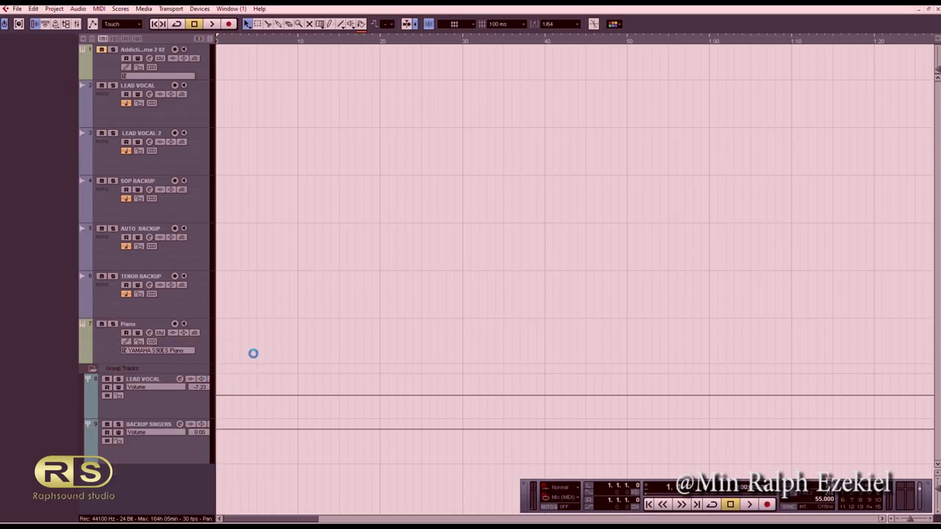
double_click(150, 371)
text(p)
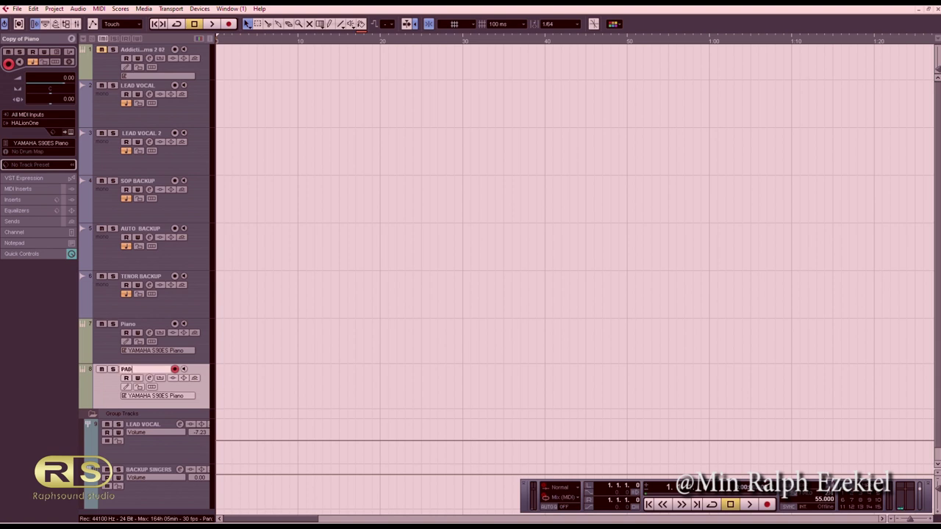
key(Return)
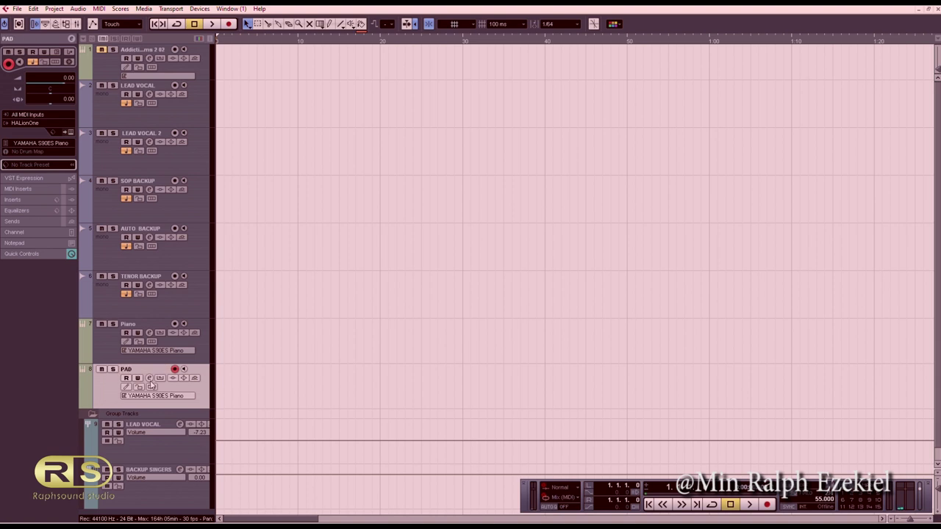
- Search the PAD track's HALionOne presets for PAD and load the BowedPad preset
click(71, 132)
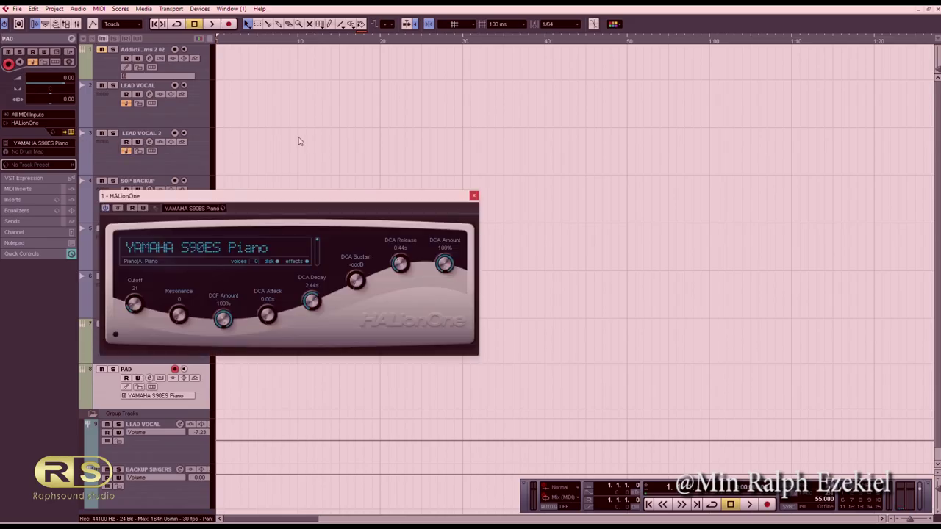
click(218, 208)
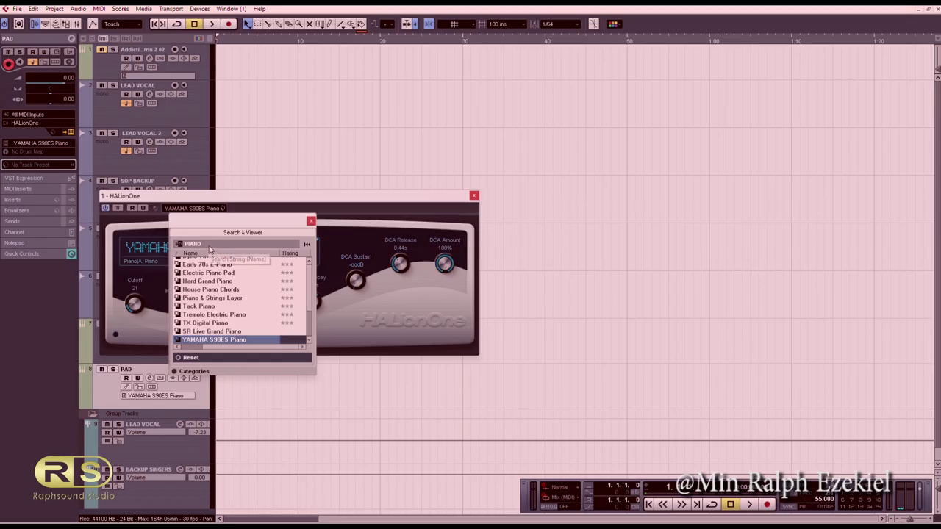
click(211, 246)
text(PAD)
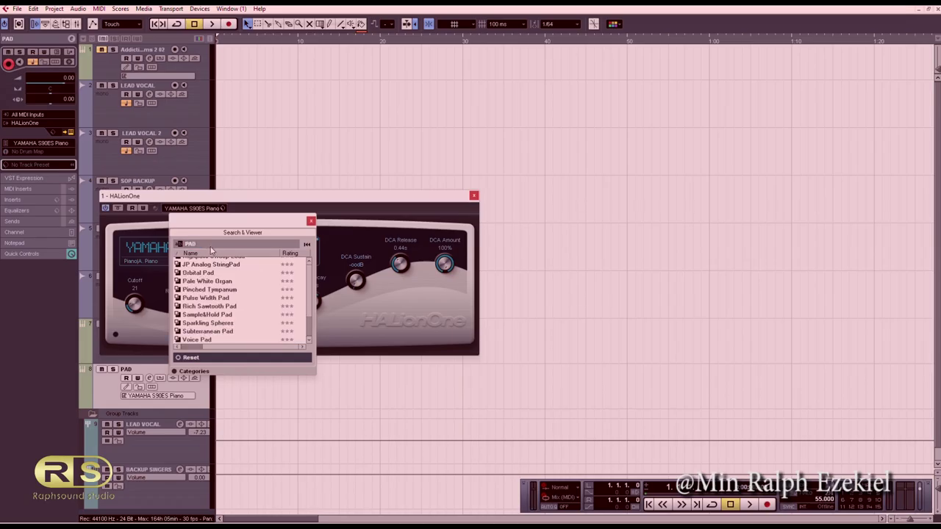
scroll(257, 296, up, 10)
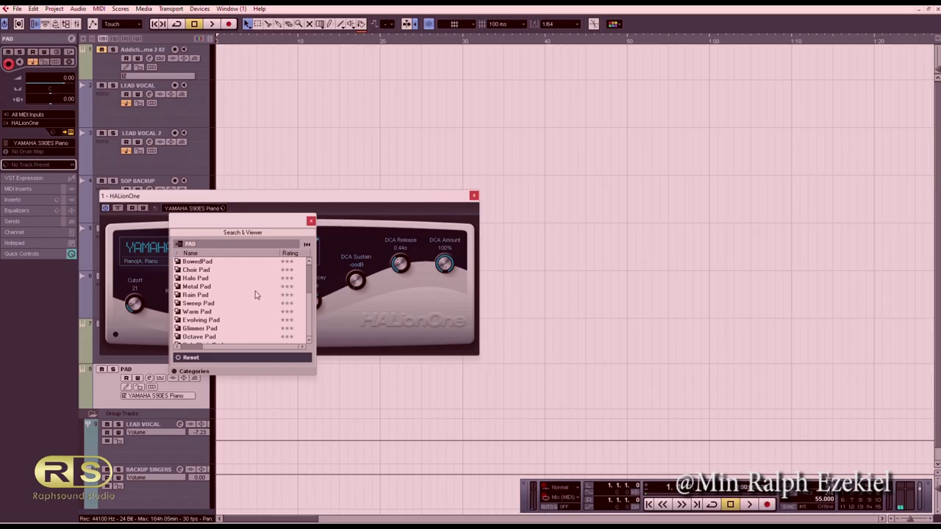
click(229, 263)
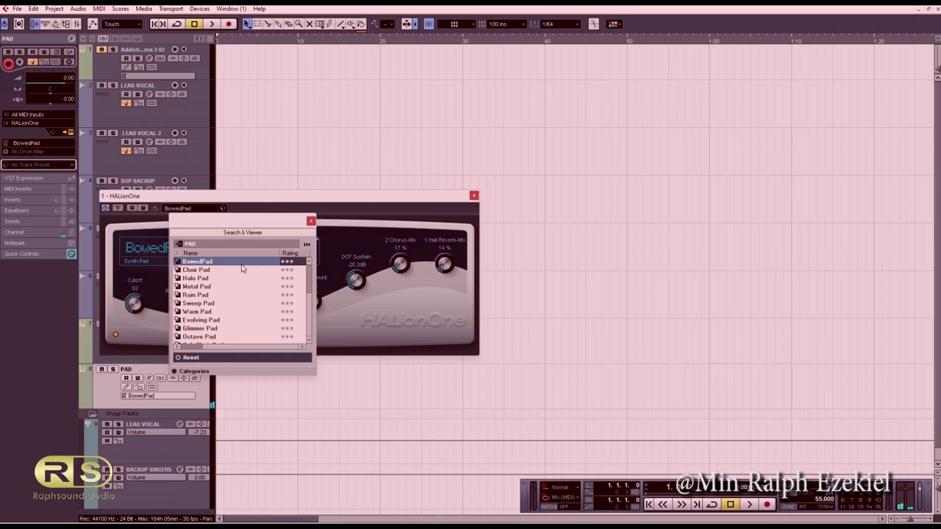
- Audition the Choir Pad, Halo Pad and Metal Pad presets and lower the PAD track's volume to -10.26
click(242, 269)
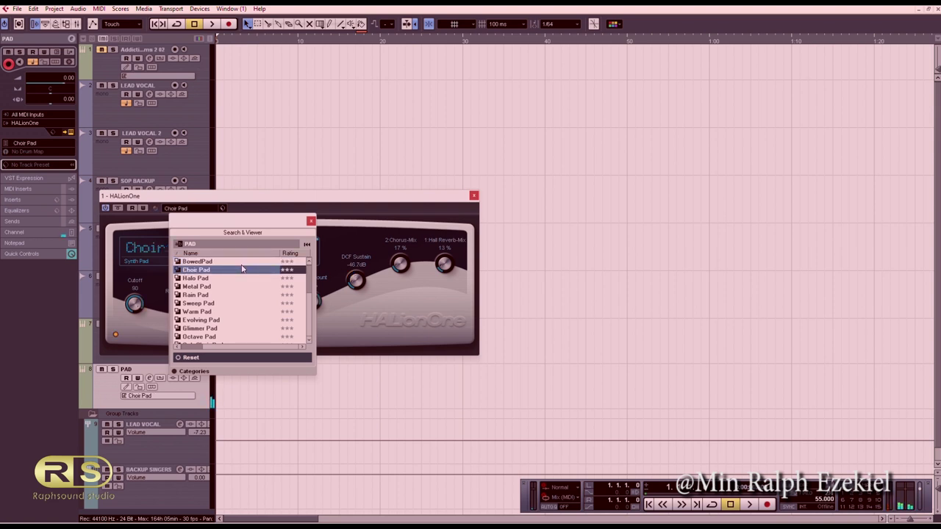
key(Down)
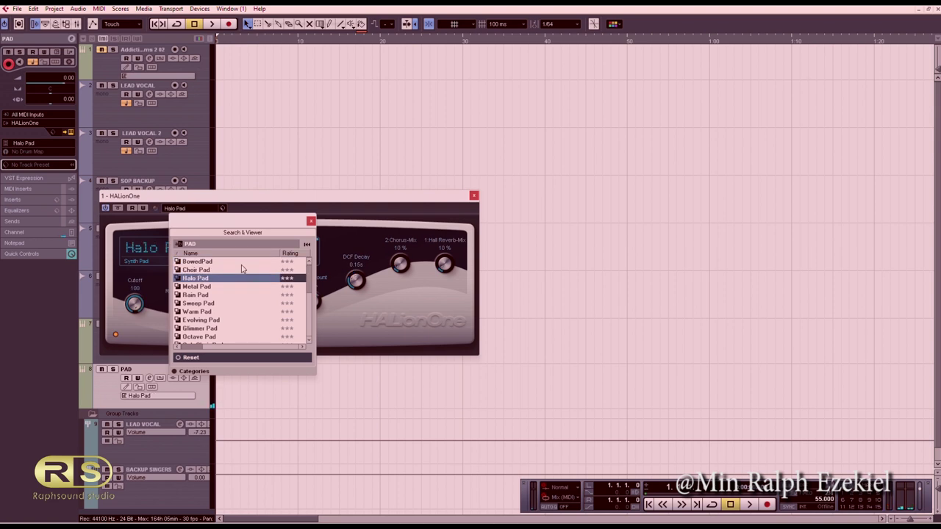
key(Down)
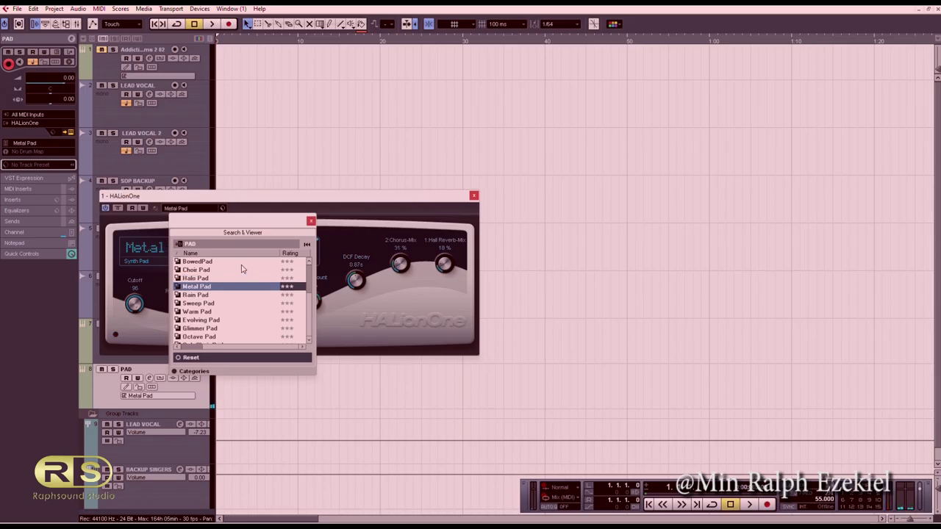
click(46, 81)
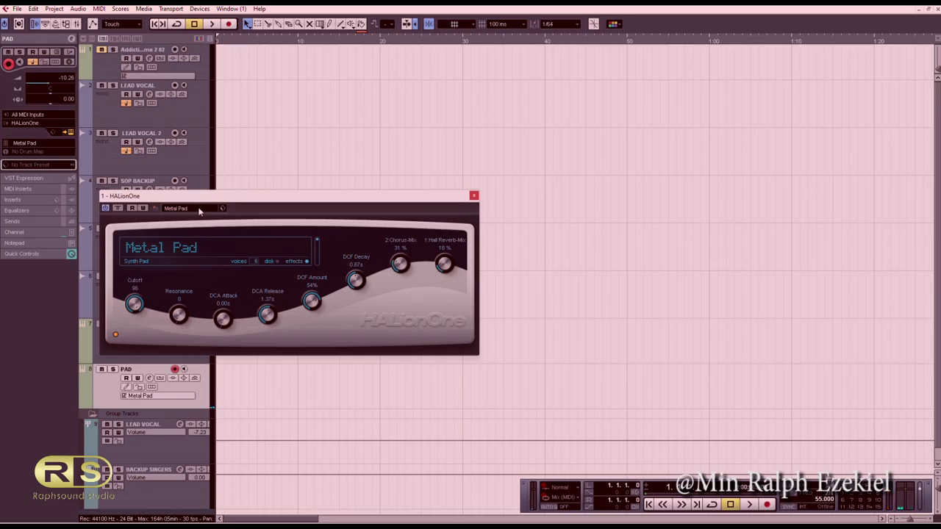
- Audition more pad presets in the PAD track's HALionOne, load Analog Pad and close the instrument window
click(199, 209)
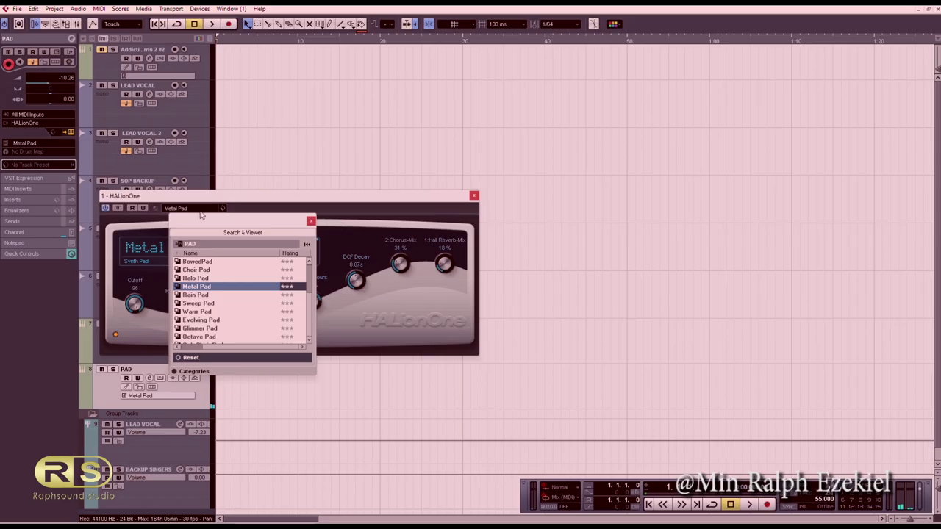
click(238, 293)
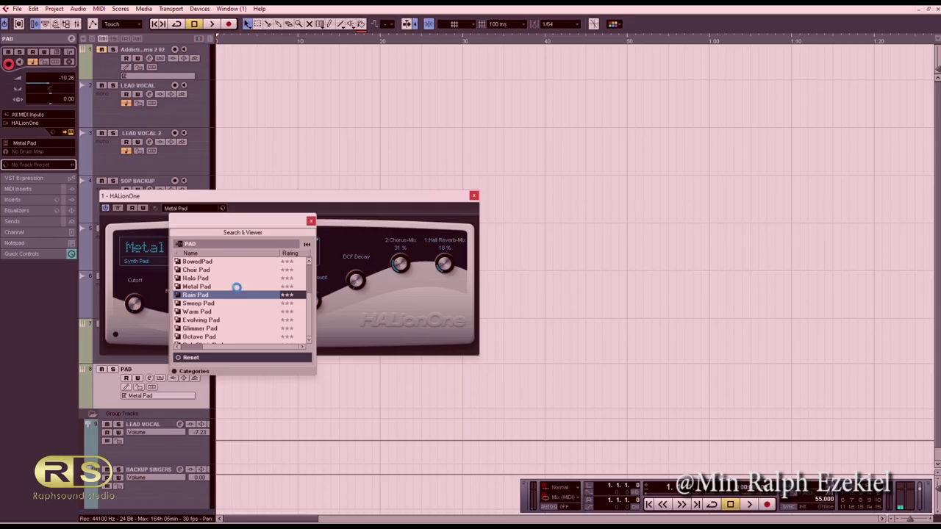
key(Down)
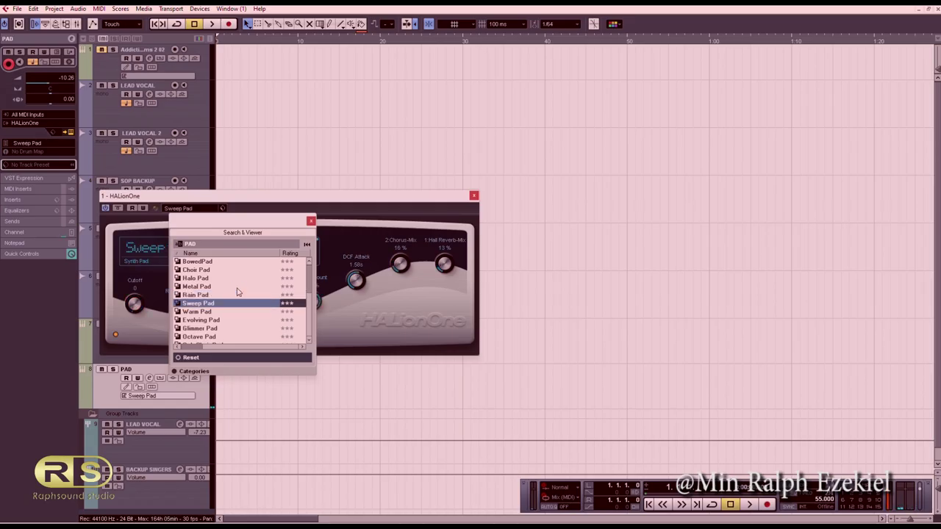
key(Down)
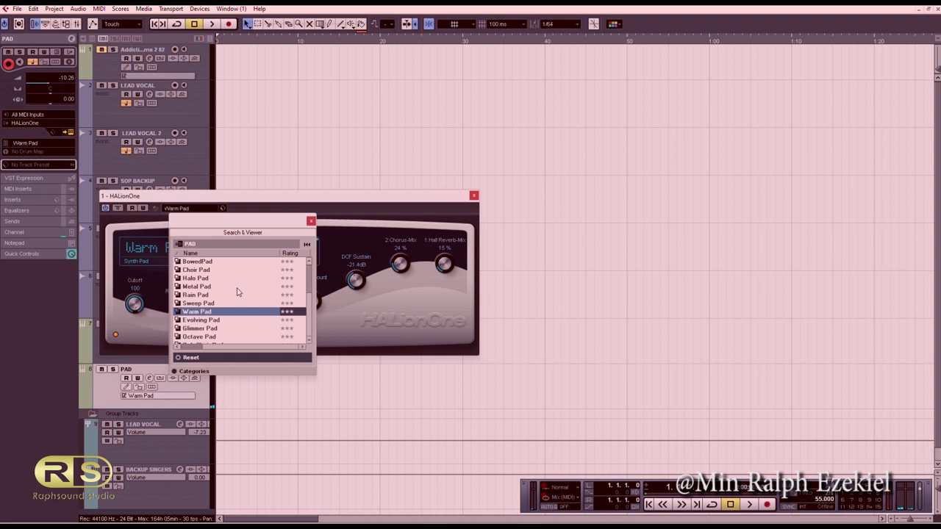
key(Down)
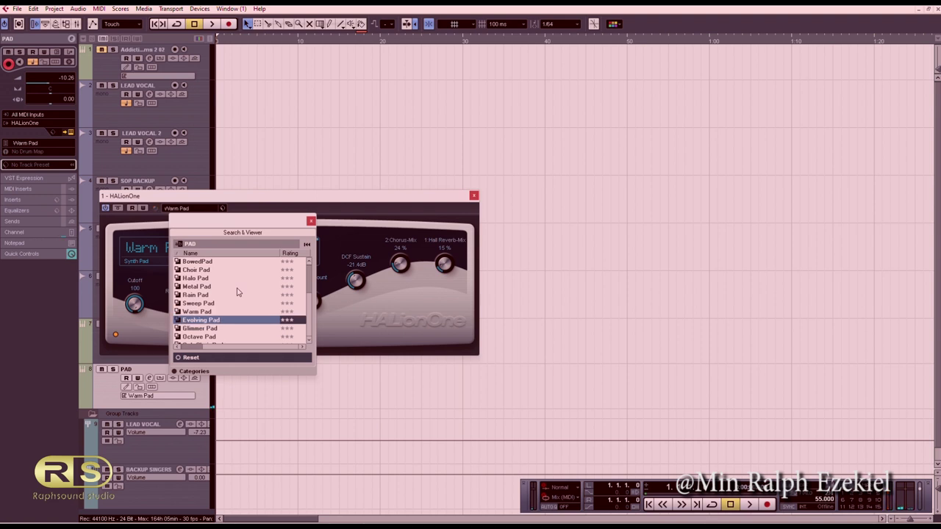
key(Down)
key(Down)
key(Down)
key(Down)
key(Down)
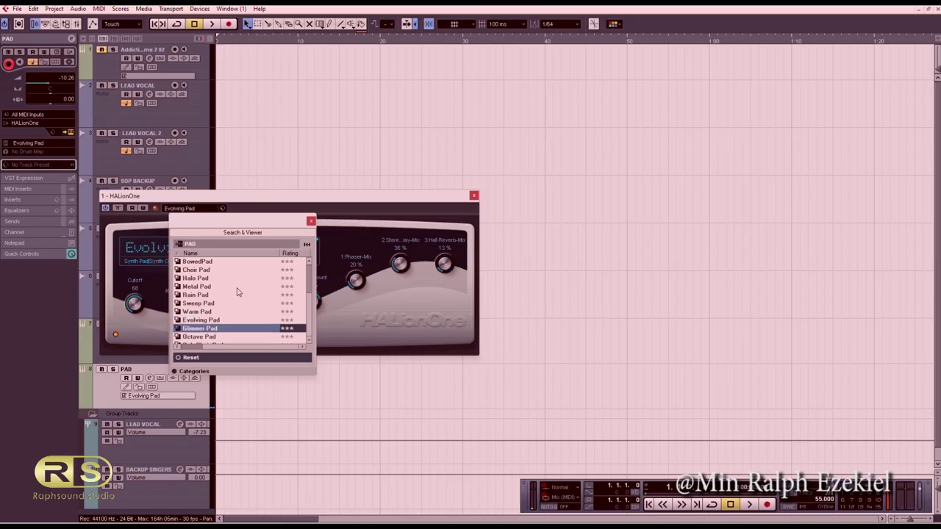
key(Down)
key(Down)
key(Down)
key(Down)
key(Down)
key(Down)
key(Down)
key(Down)
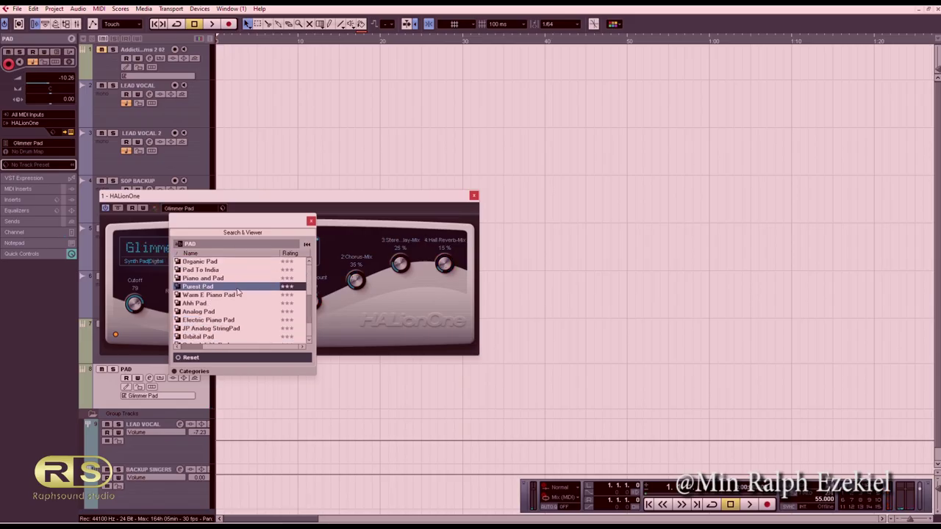
key(Up)
key(Up)
key(Up)
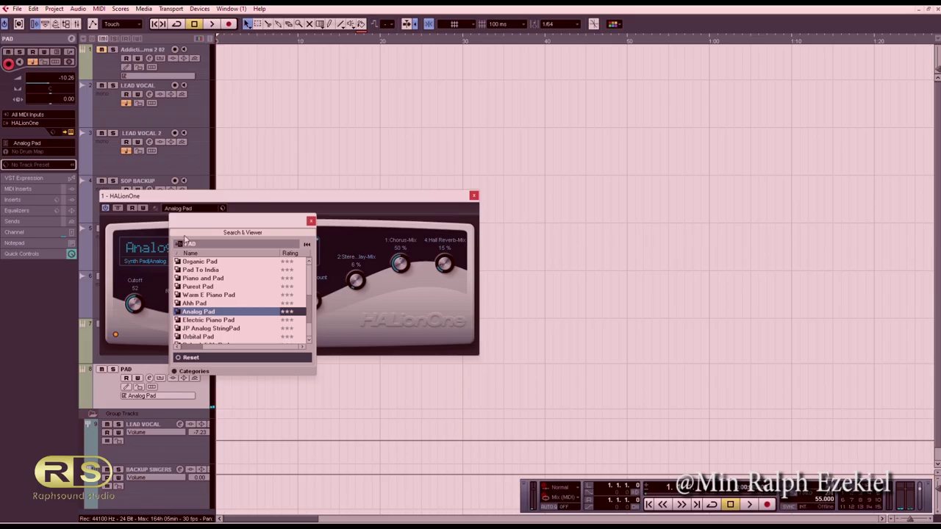
click(311, 221)
click(473, 196)
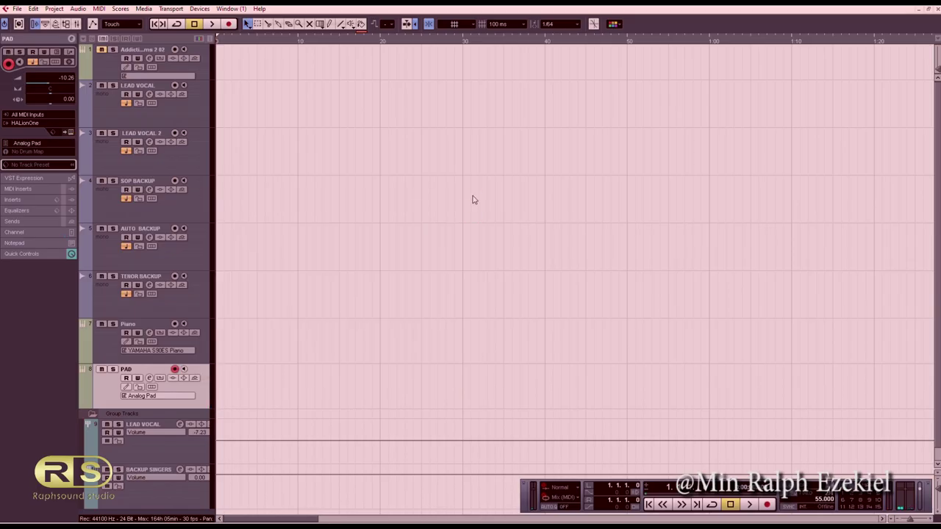
- Lower the Piano track's volume to -8.68 and select the Piano and PAD tracks together
click(108, 351)
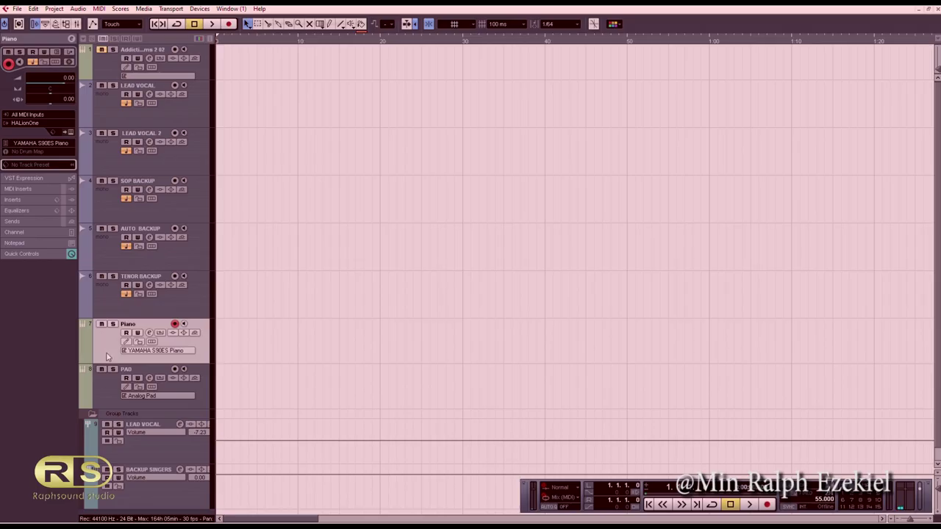
click(105, 393)
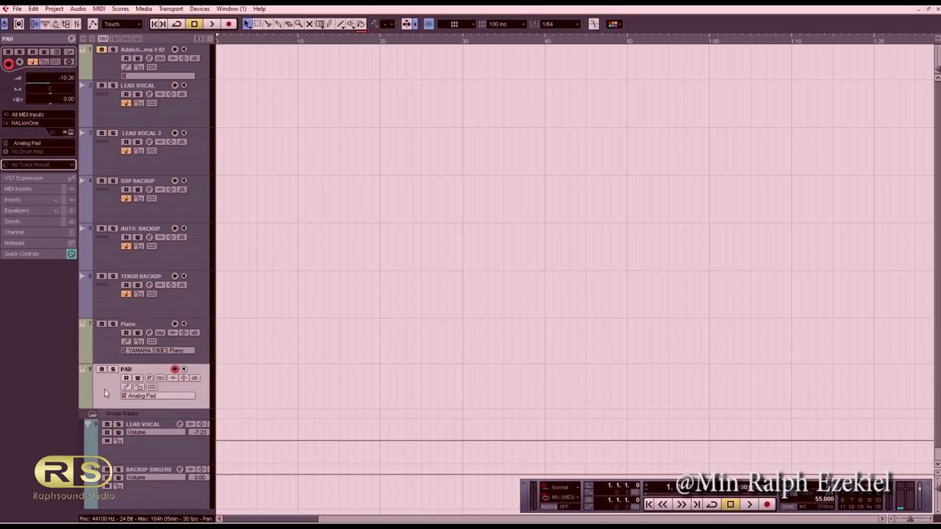
click(105, 342)
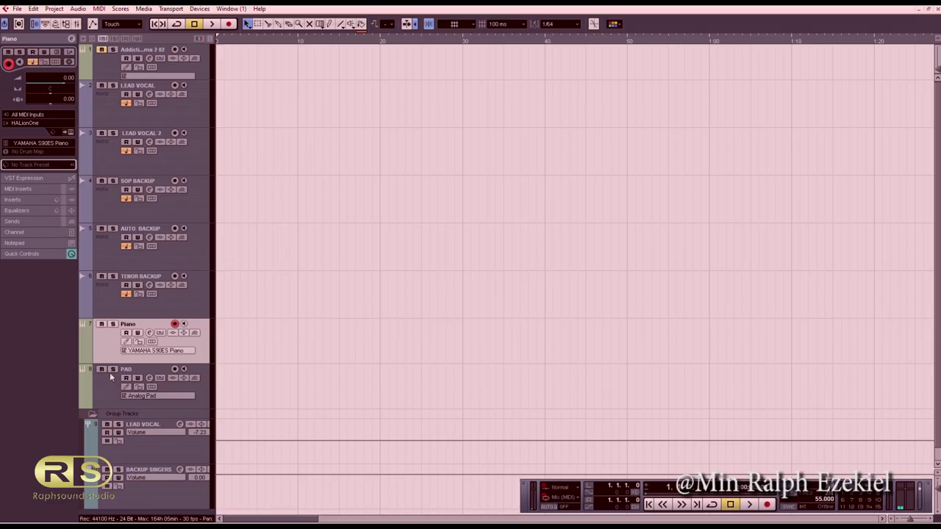
click(56, 84)
click(51, 86)
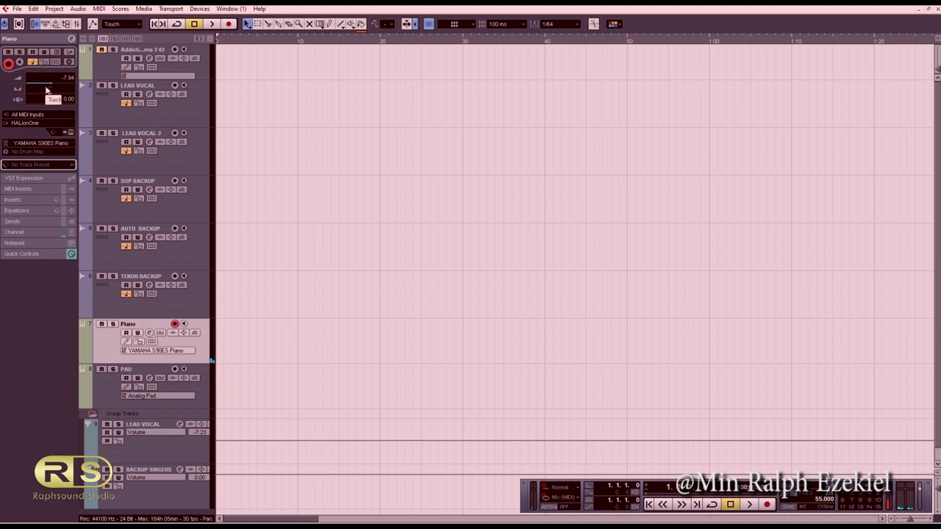
click(48, 87)
click(49, 87)
ctrl+click(110, 403)
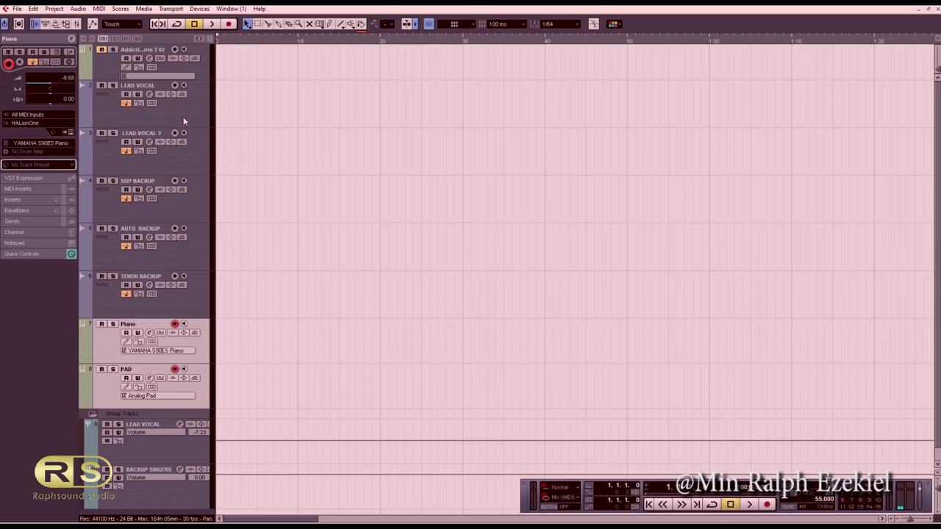
- Rename the LEAD VOCAL audio track to MAIN LEAD VOCAL
click(183, 120)
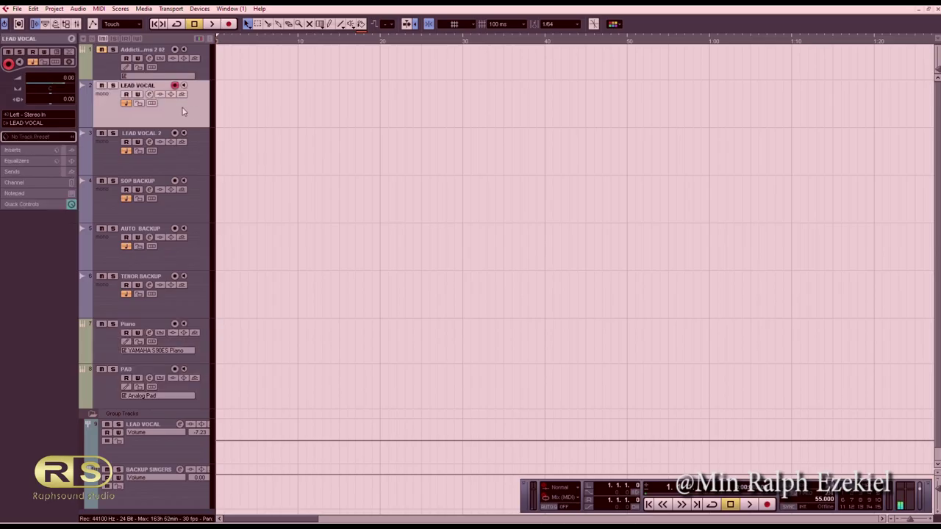
double_click(137, 86)
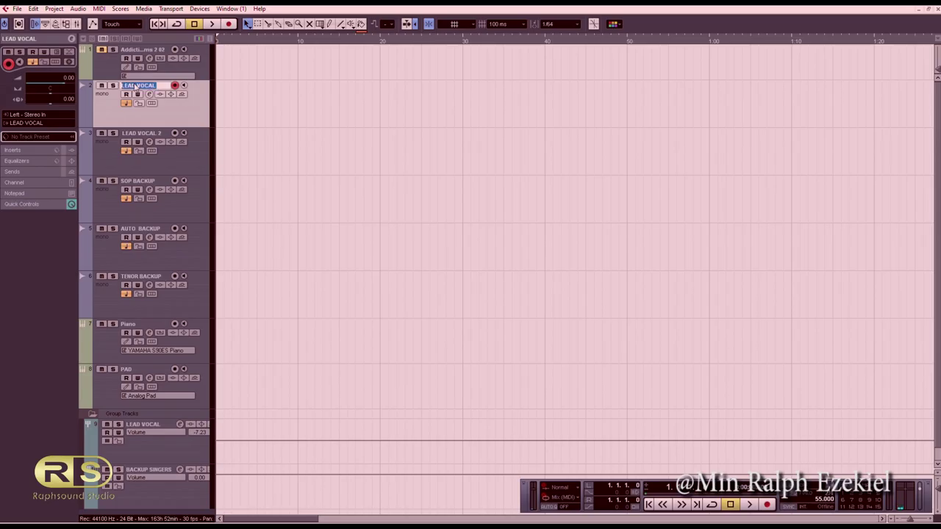
key(Return)
text(MAIN)
click(203, 149)
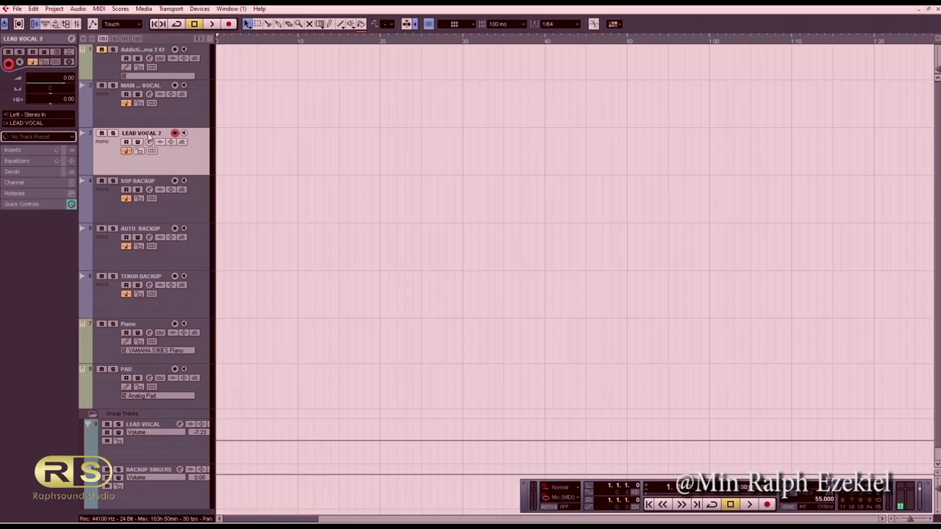
- Rename the LEAD VOCAL 2 audio track to LEAD VOCAL 2 EFFECT
double_click(148, 135)
key(Return)
text(EFFECT)
click(193, 168)
- Record a short test take on the LEAD VOCAL 2 EFFECT track and delete the recorded clip
click(229, 24)
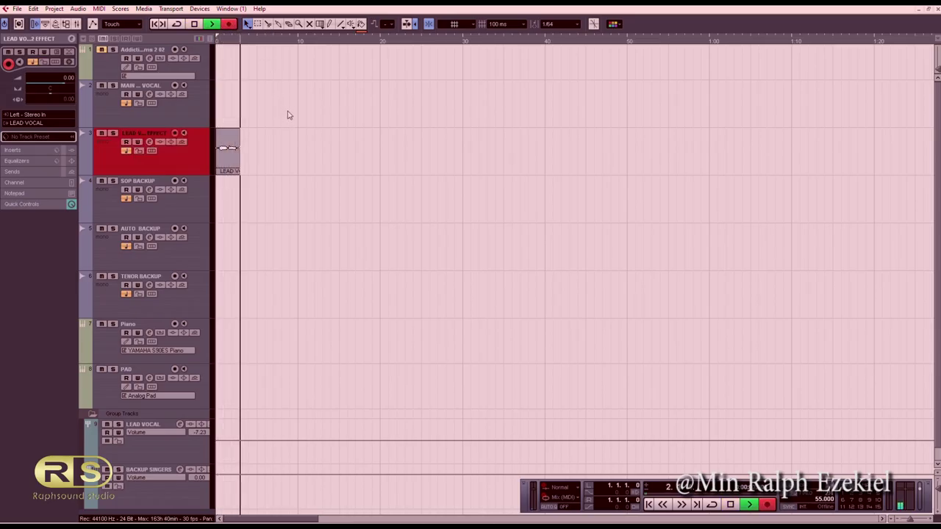
key(space)
drag(235, 153, 232, 130)
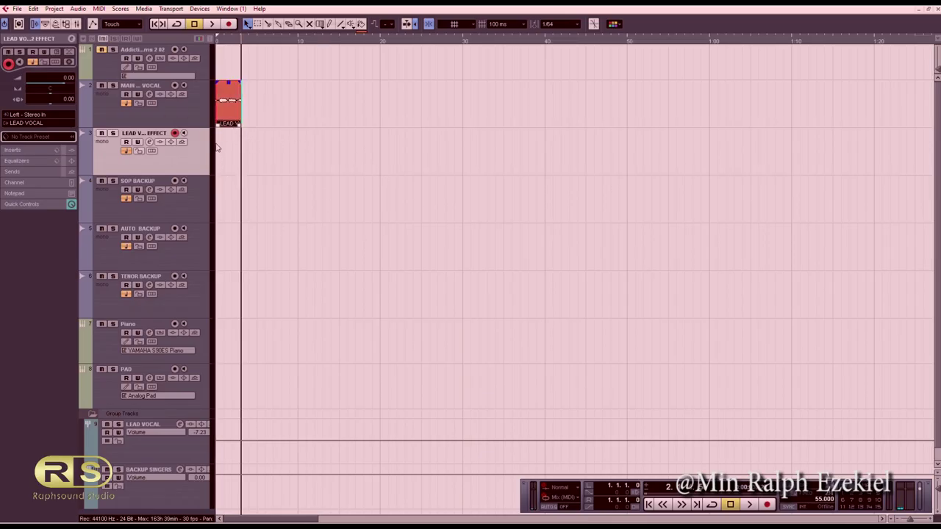
mouse_move(217, 124)
mouse_down()
mouse_move(232, 124)
mouse_move(214, 127)
mouse_up()
key(Delete)
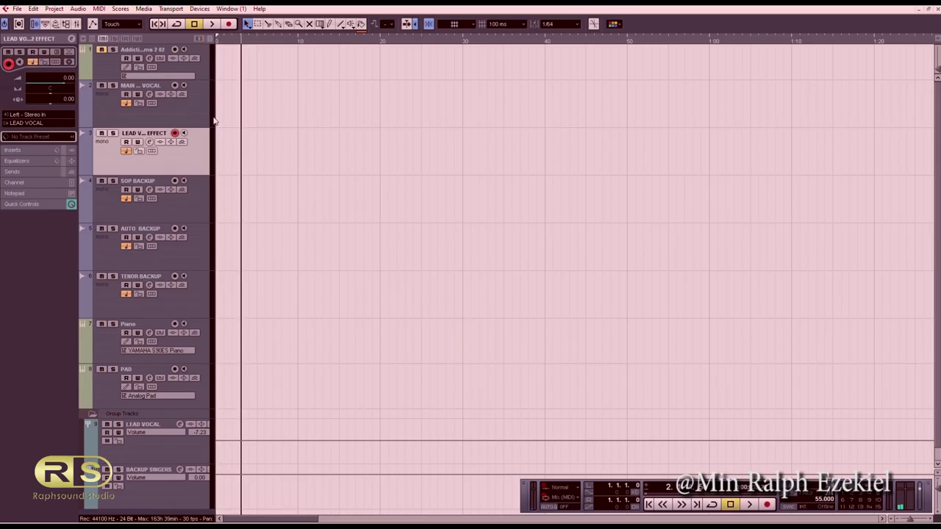
- Select the Addictive Drums 2 track and slightly increase its height
click(208, 121)
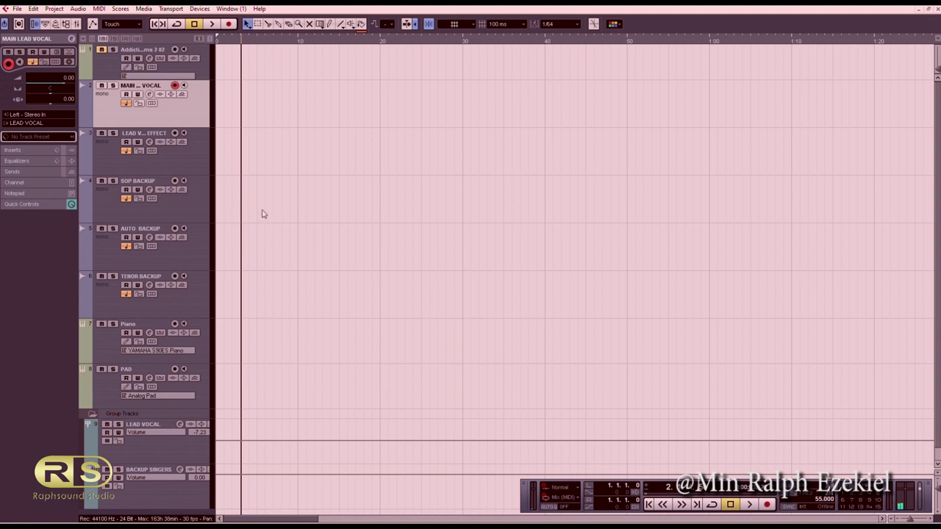
click(205, 74)
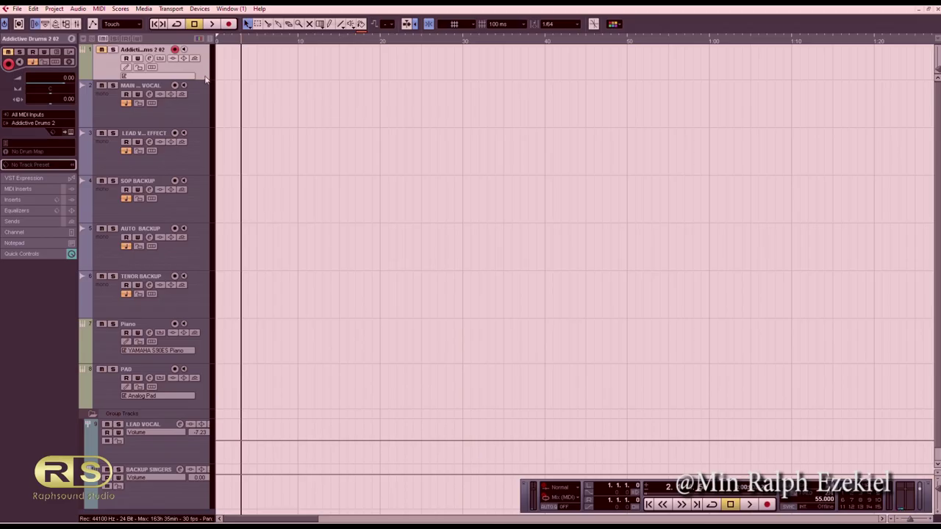
drag(205, 79, 208, 87)
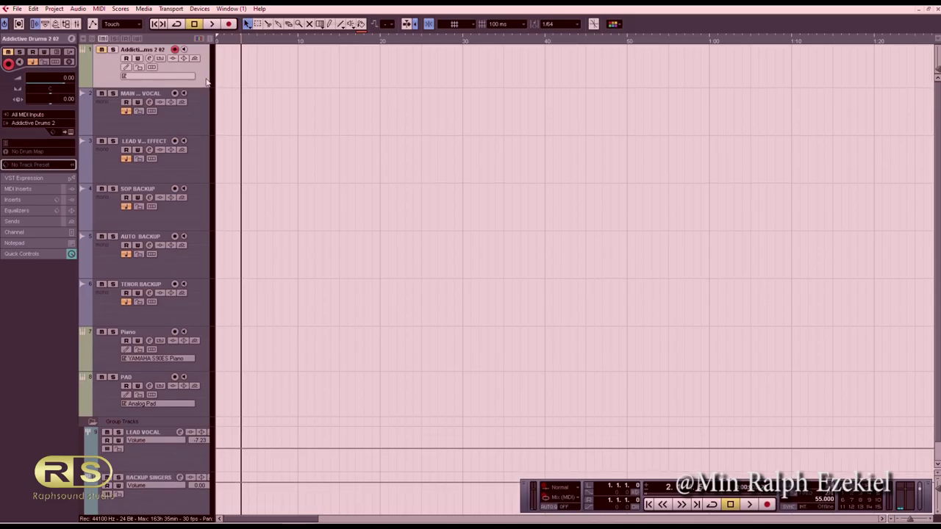
- Add one instrument track using LUXONIX Purity below the Addictive Drums 2 track
right_click(207, 81)
mouse_move(243, 86)
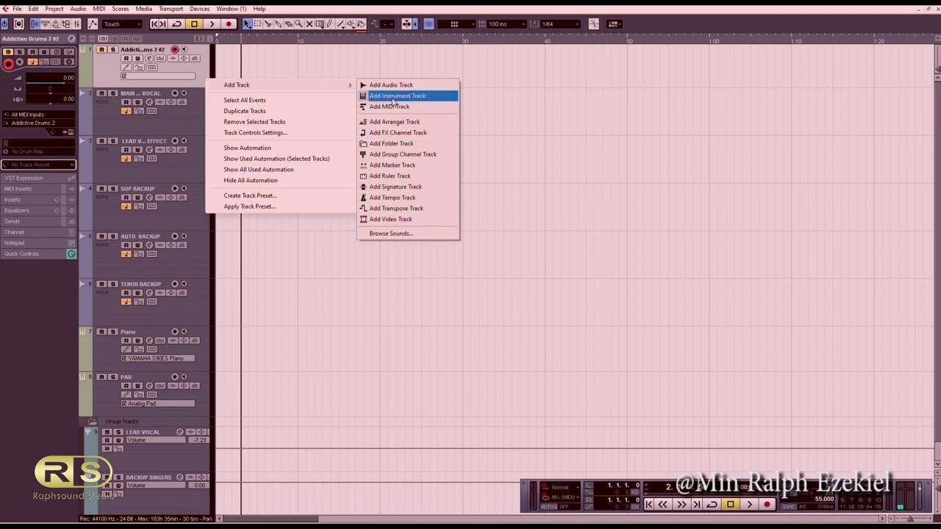
click(392, 99)
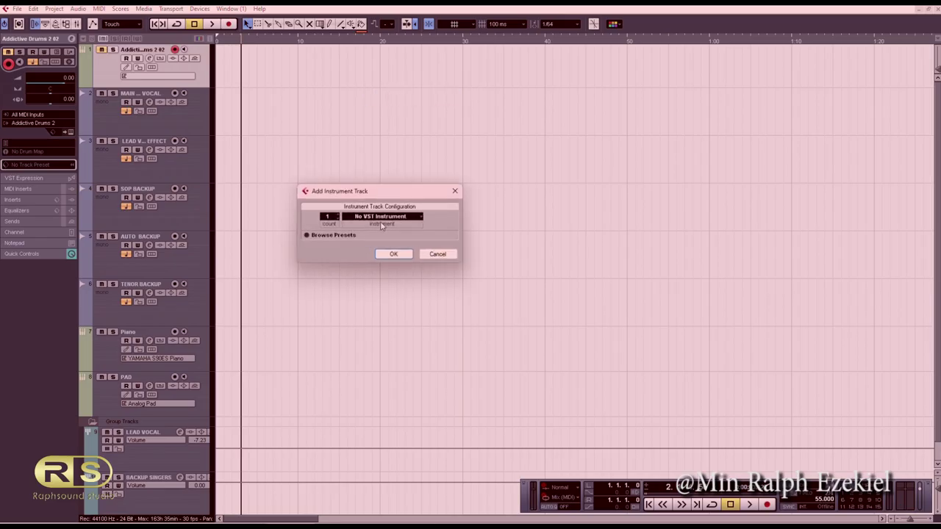
click(380, 222)
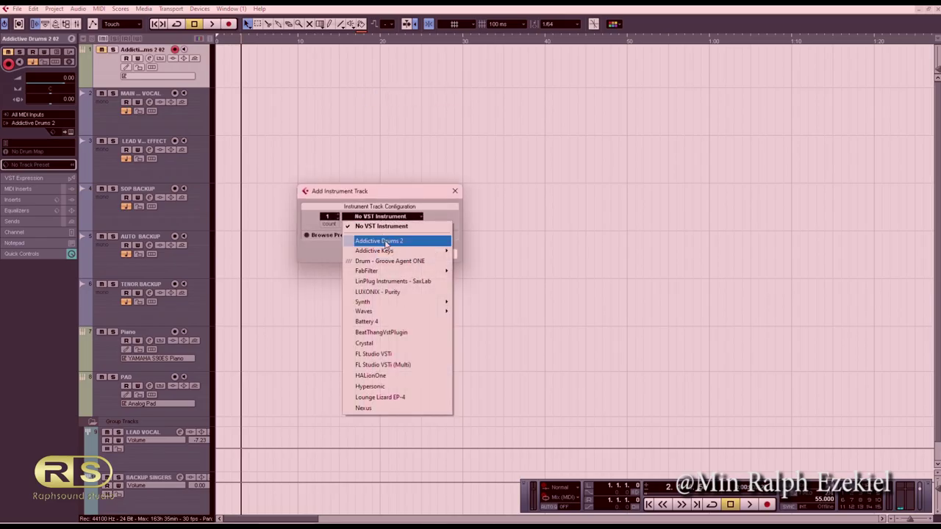
mouse_move(391, 256)
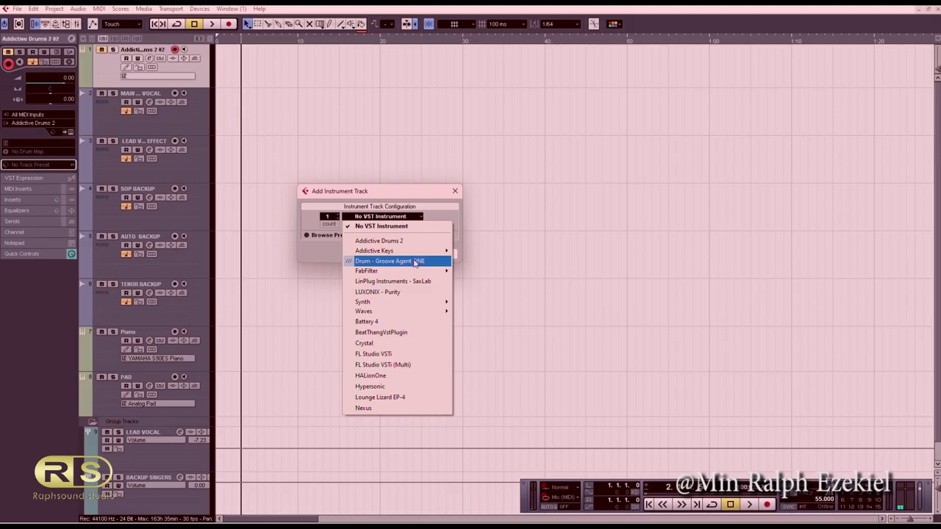
mouse_move(417, 256)
click(424, 293)
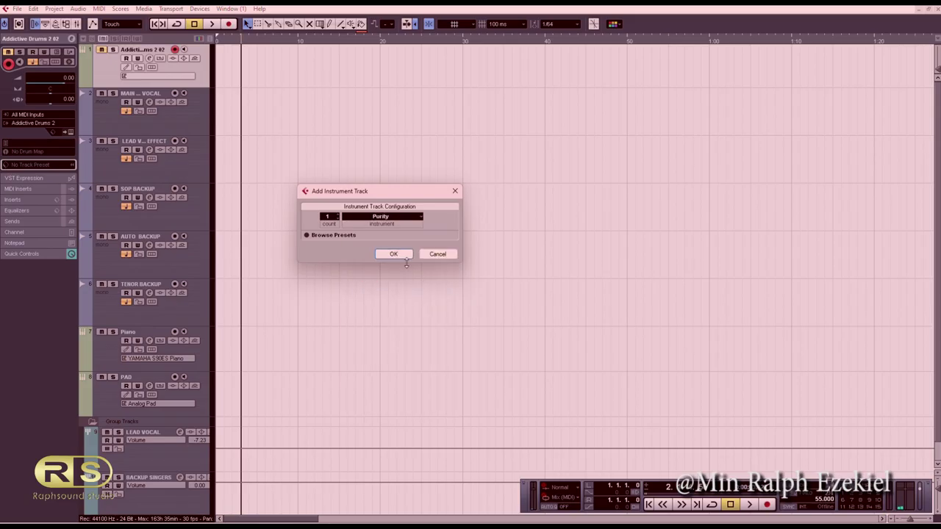
click(397, 253)
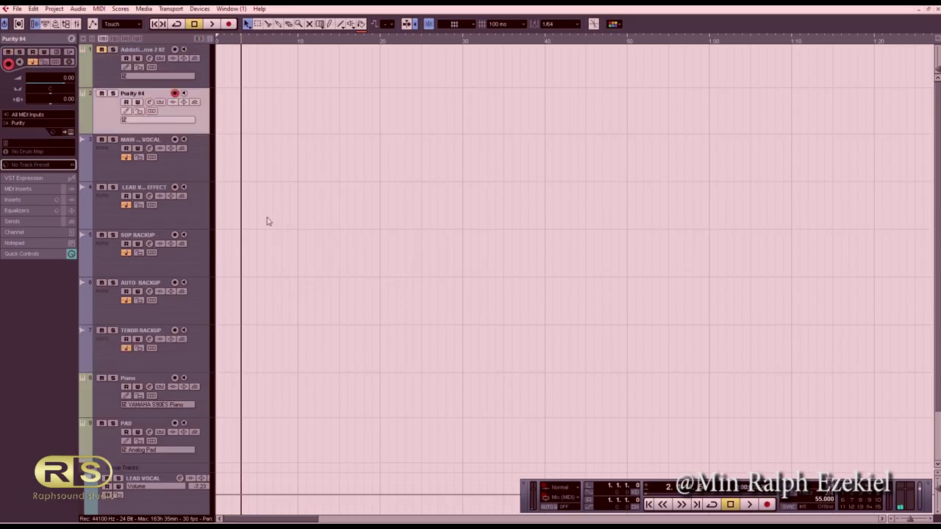
- Rename the new Purity instrument track to LOOP
double_click(129, 95)
text(LOOP)
key(Return)
- Open the Purity instrument on its Drum Loop preset category, with the LOOP track's volume lowered to -9.06
click(69, 131)
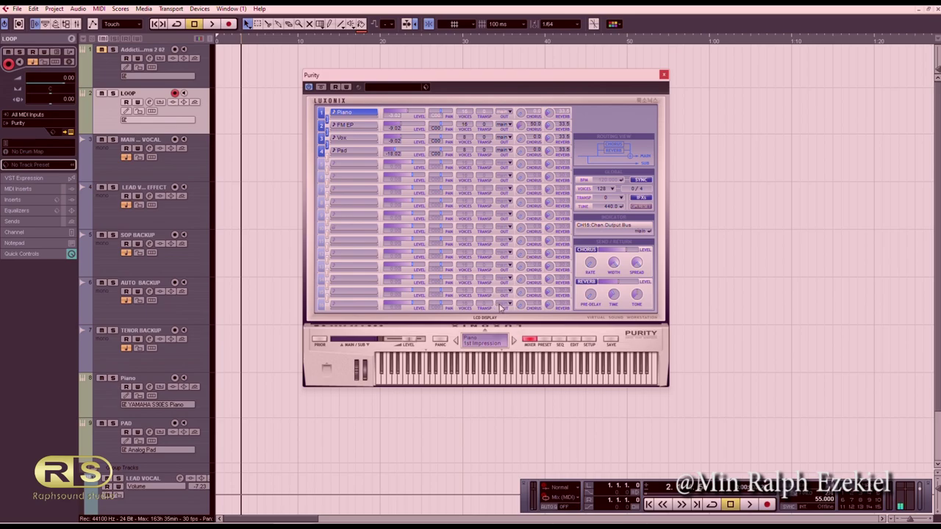
click(544, 341)
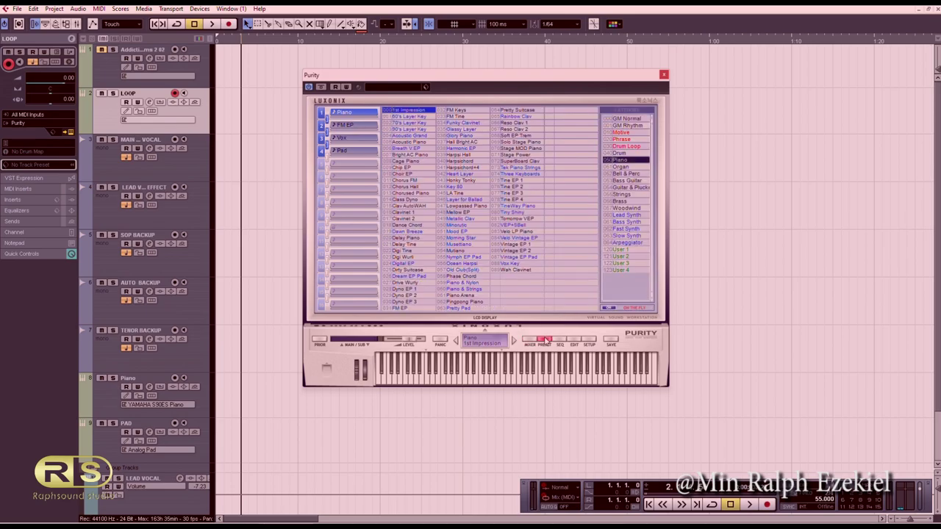
click(622, 146)
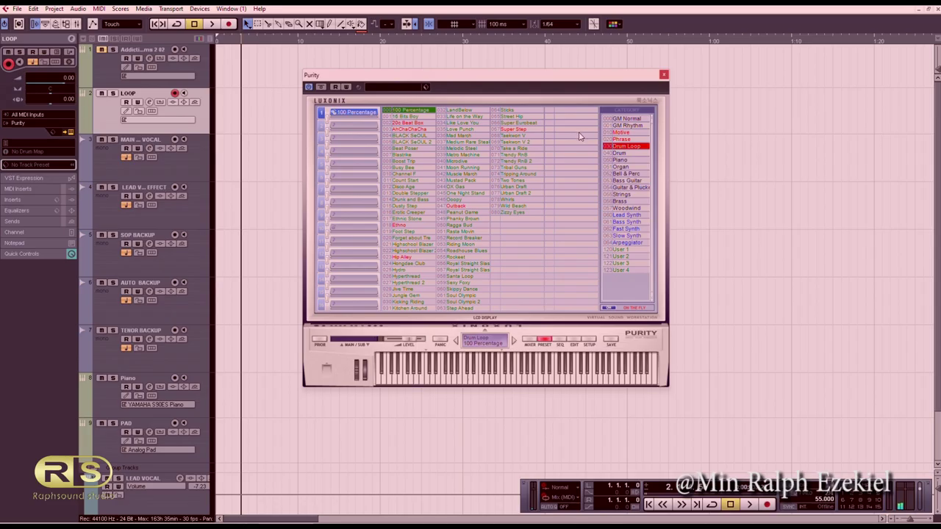
click(224, 41)
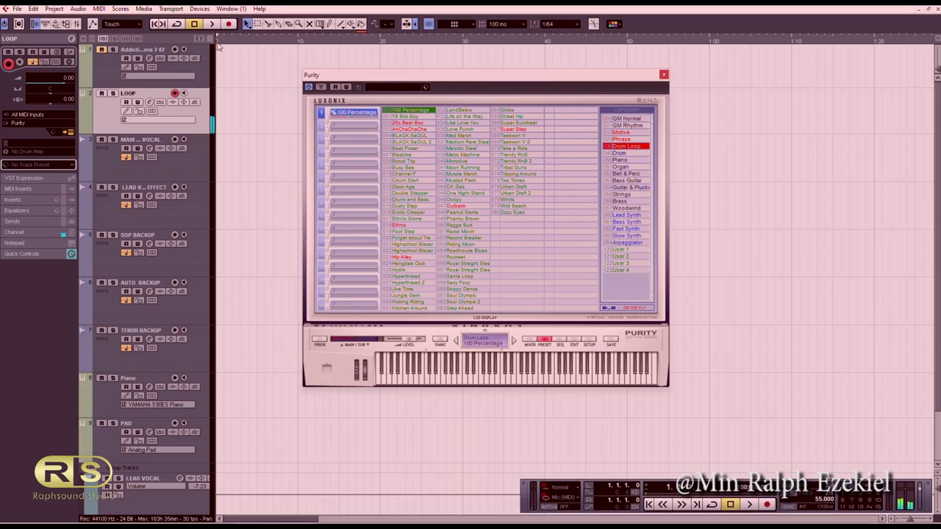
click(49, 84)
- Audition Purity's Drum Loop presets one after another from the second entry through Channel F, and finish on Zizzy Eyes
click(394, 120)
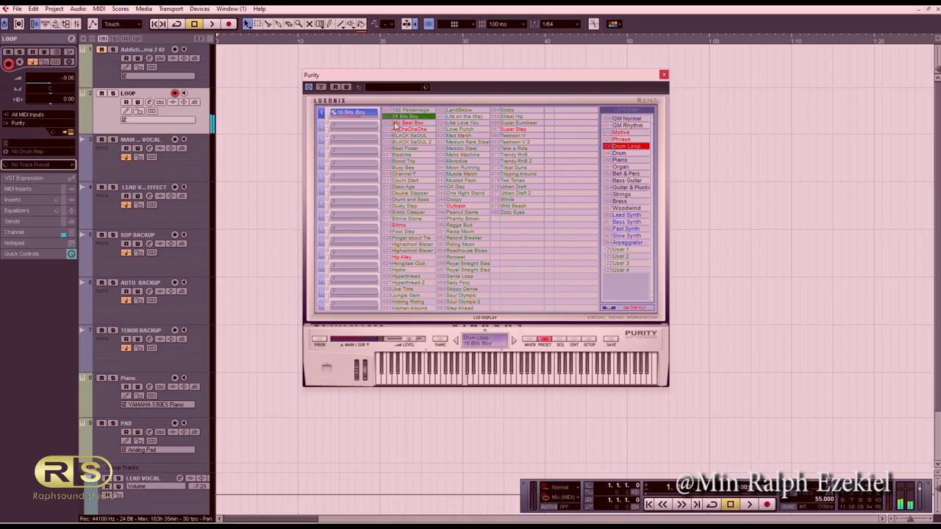
click(395, 123)
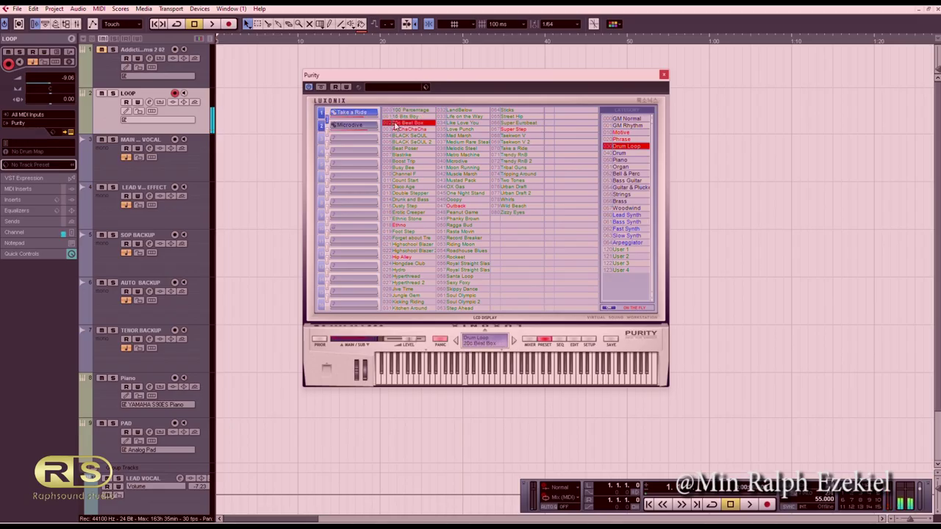
click(394, 126)
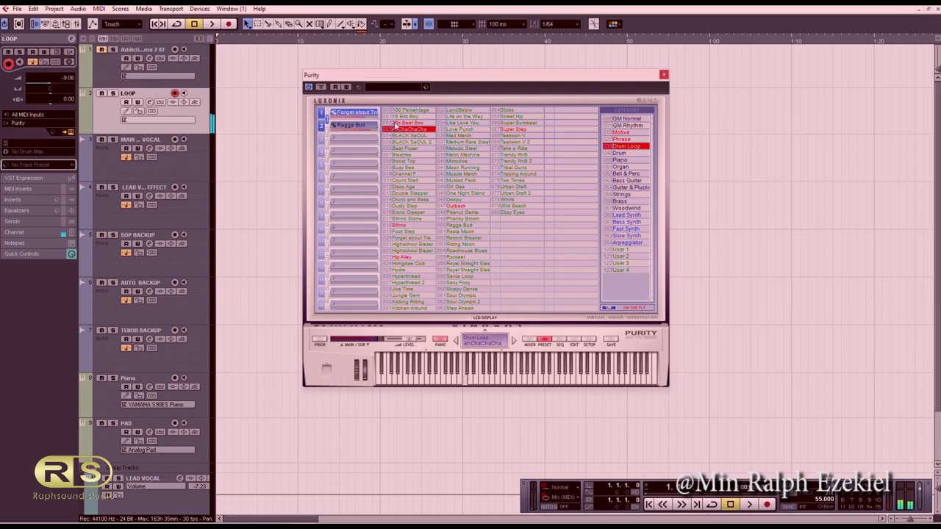
key(Down)
key(Down)
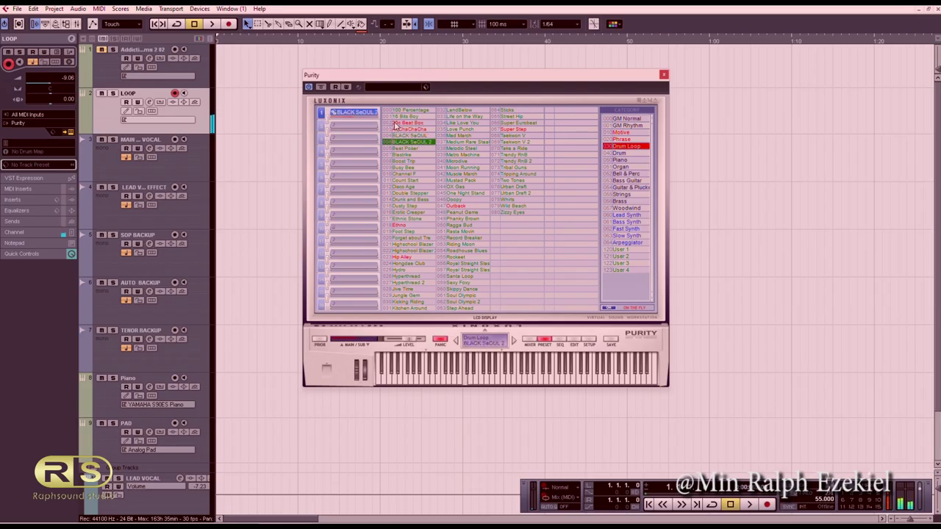
key(Down)
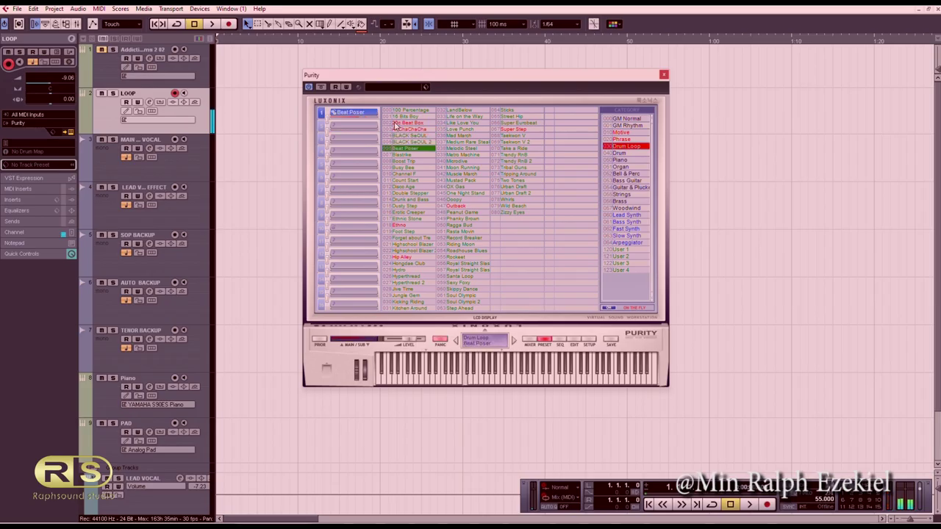
key(Down)
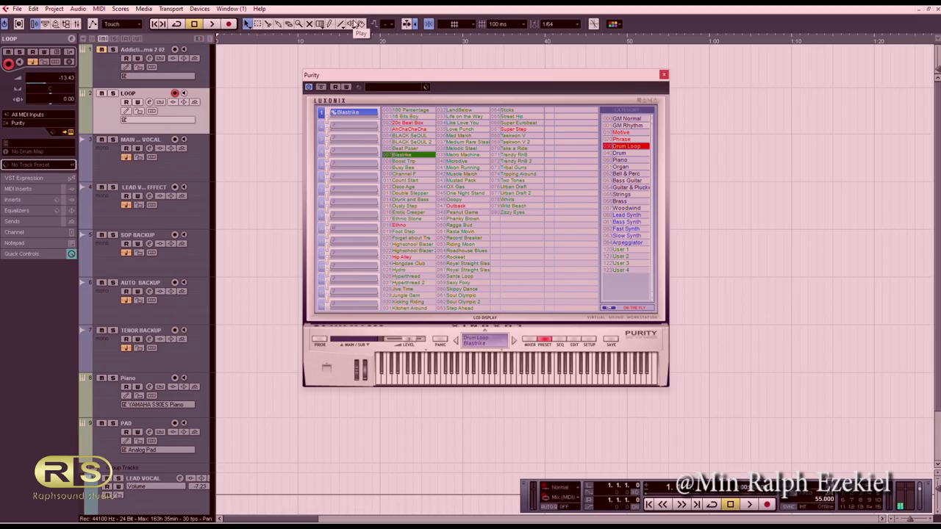
key(Down)
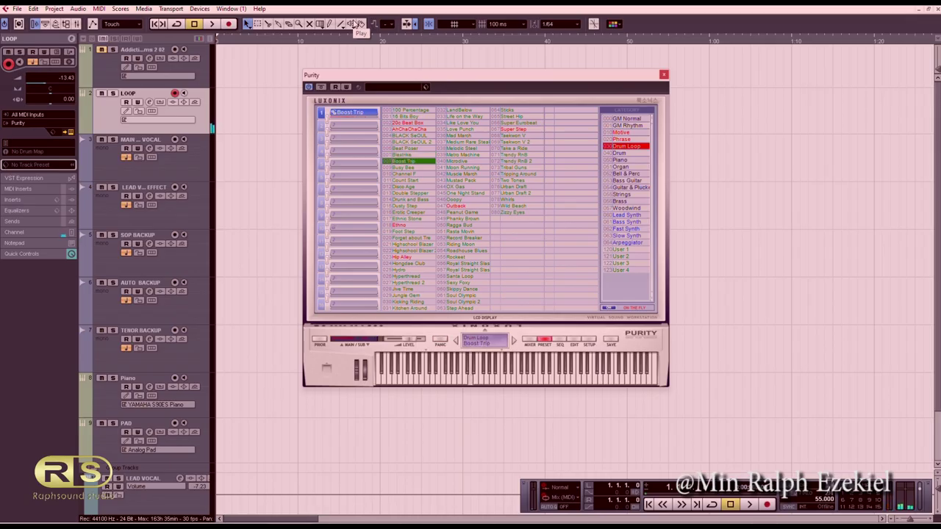
key(Down)
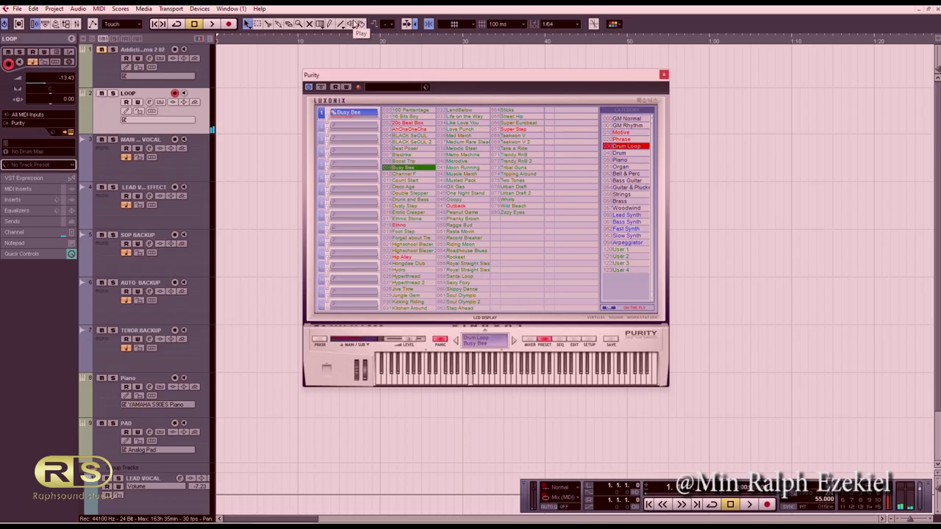
key(Down)
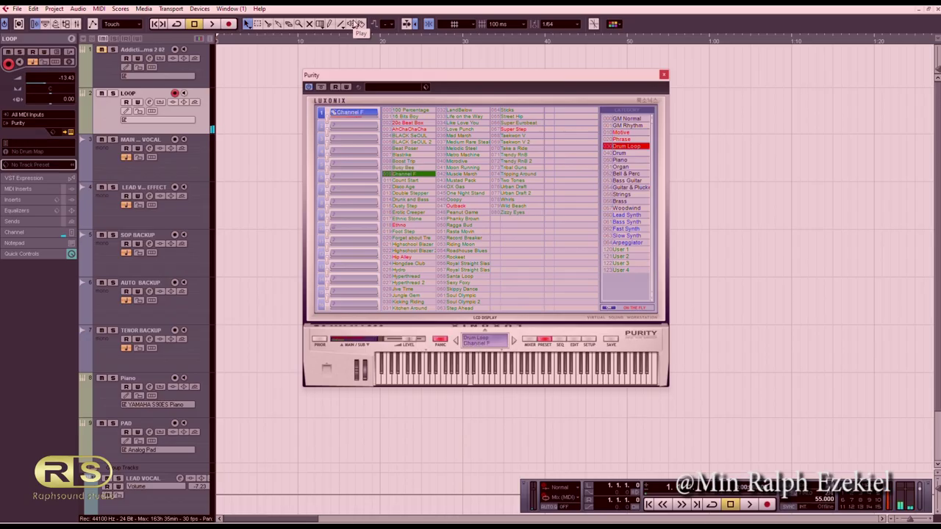
key(End)
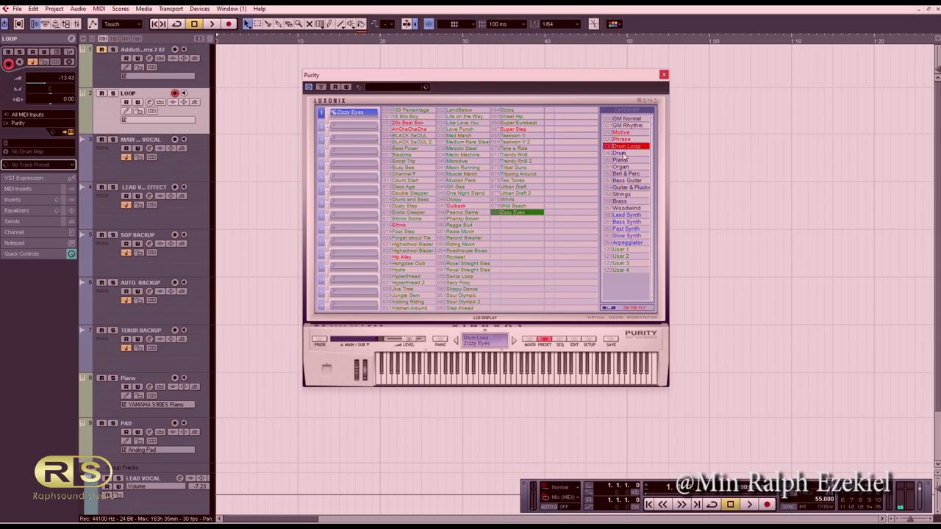
- Load the 12.874 Km preset from Purity's Drum category
click(621, 154)
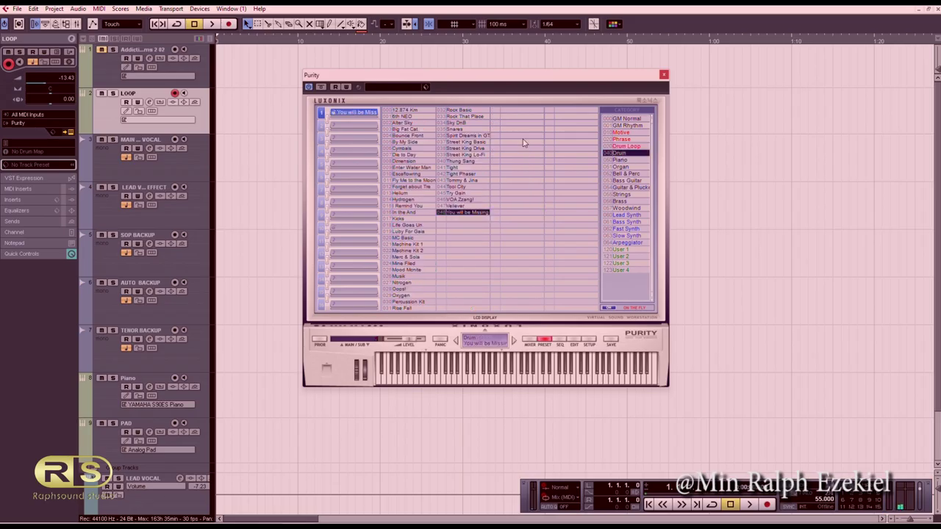
click(408, 111)
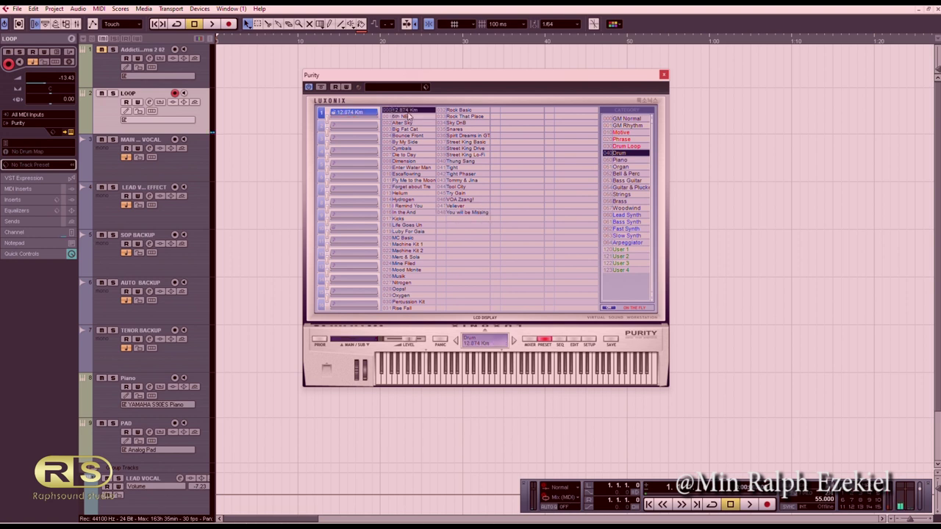
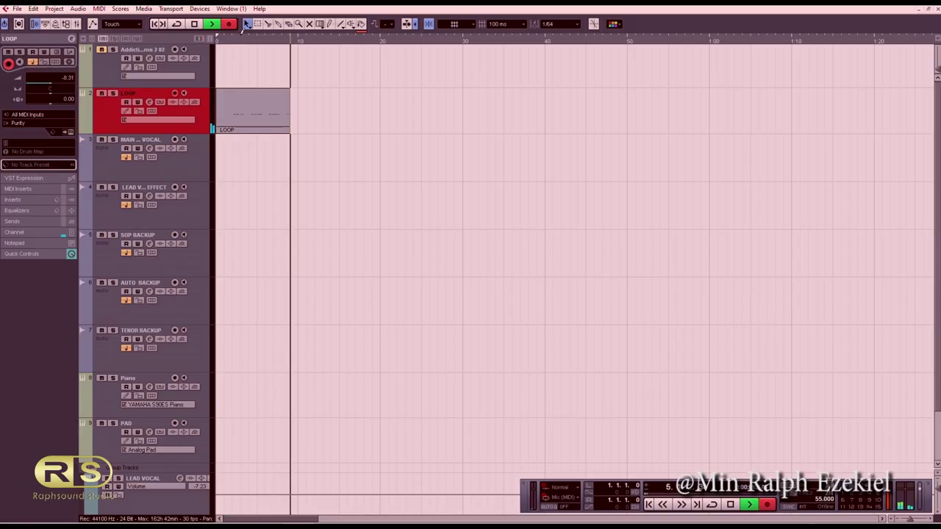
- Stop the recording on the LOOP track and trim the recorded clip's end to about the 10-second mark
key(space)
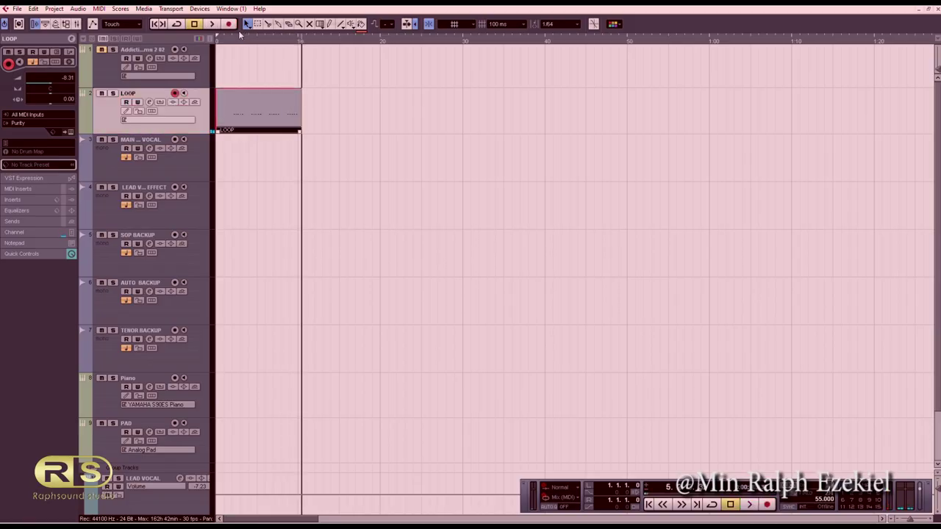
drag(299, 133, 297, 135)
key(F2)
key(F2)
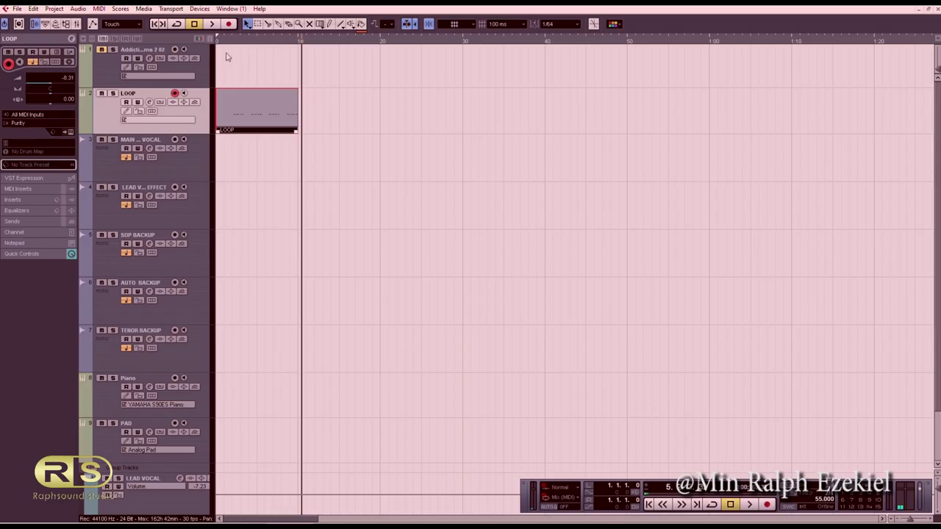
- Play back the opening of the recorded LOOP clip from the project start
key(h)
key(h)
key(h)
key(h)
key(h)
key(h)
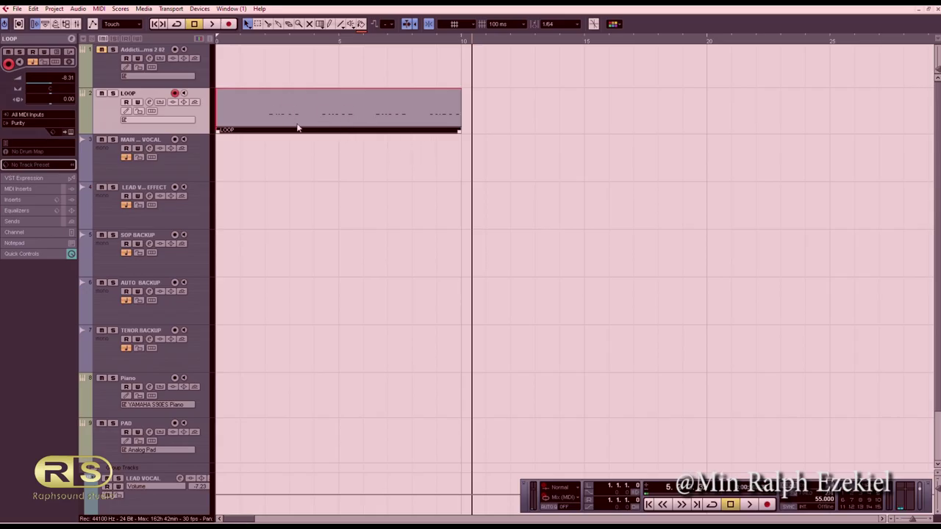
click(220, 42)
key(space)
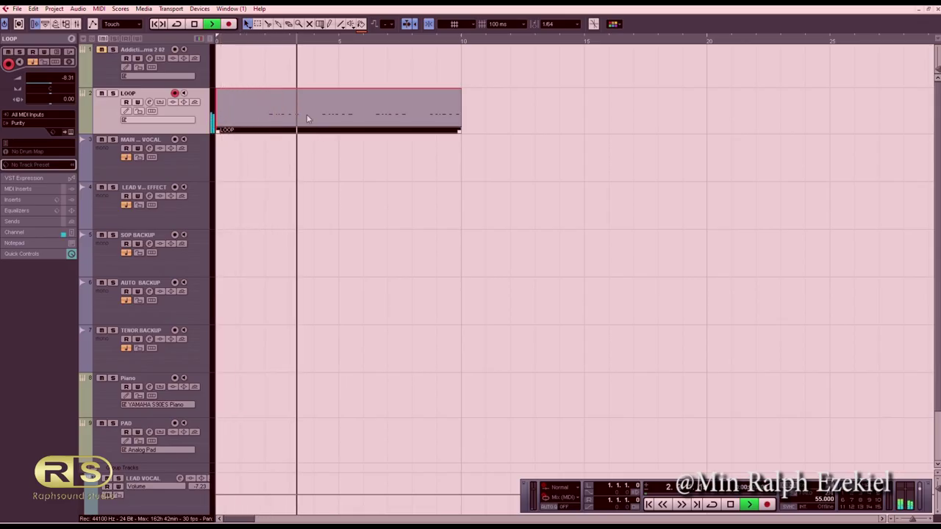
key(space)
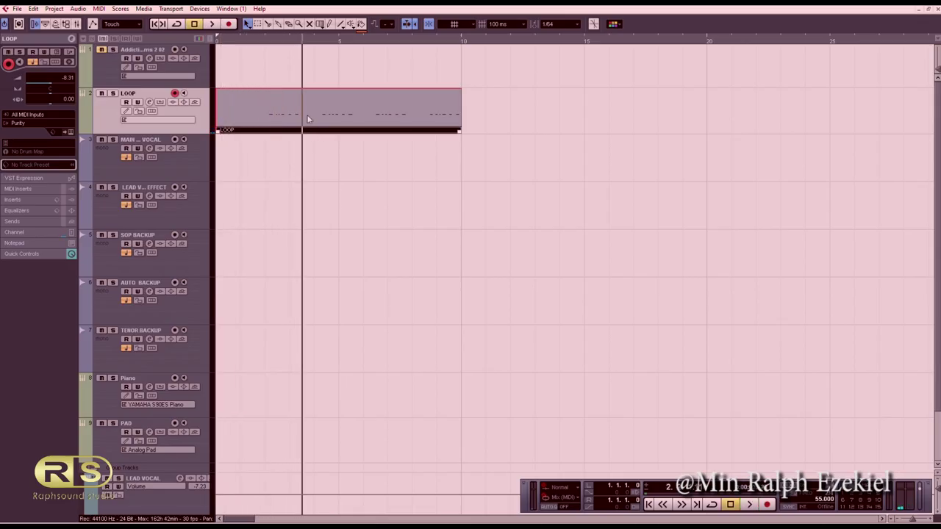
- Open the LOOP clip's notes for editing and quantize them to 1/64
double_click(308, 115)
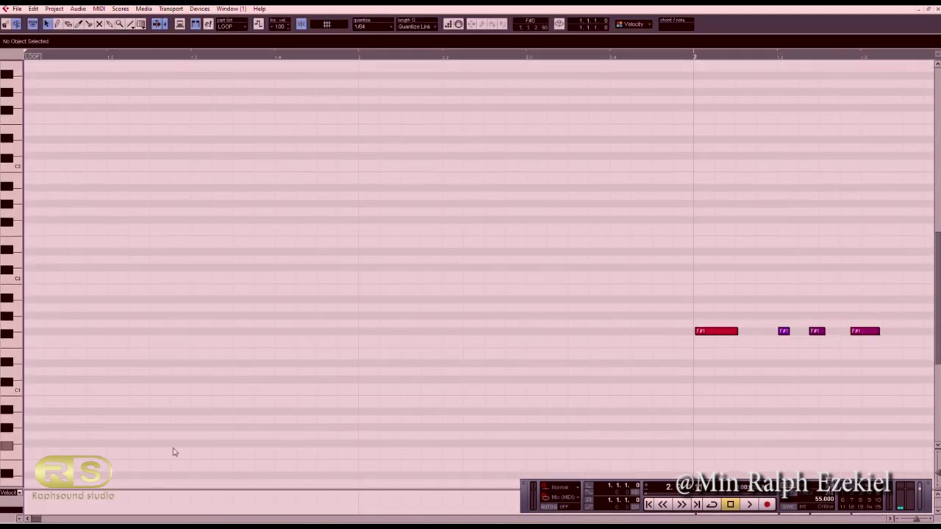
drag(35, 519, 38, 519)
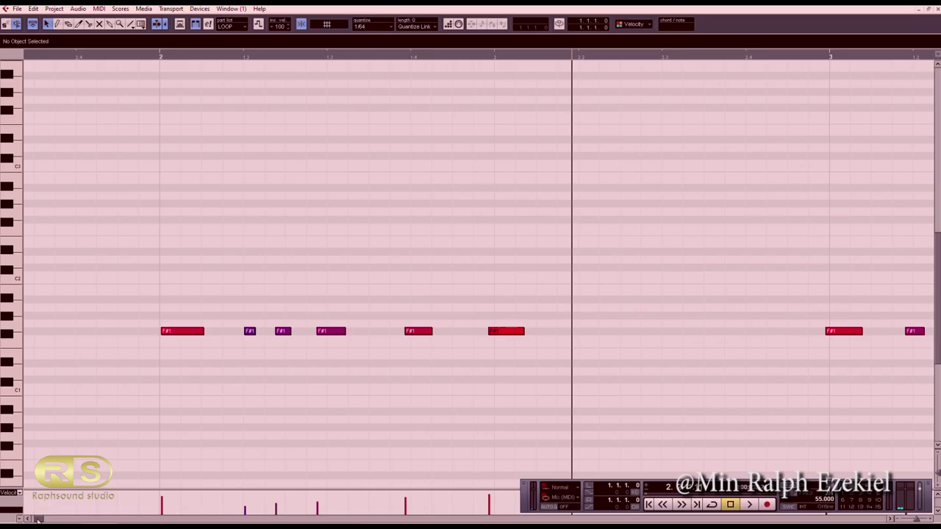
key(g)
key(g)
key(g)
key(g)
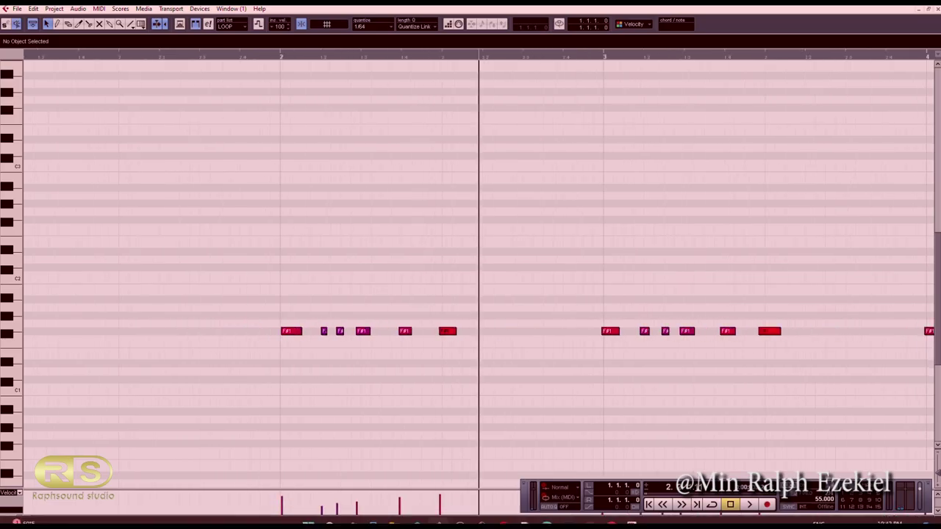
drag(41, 518, 41, 519)
key(g)
key(g)
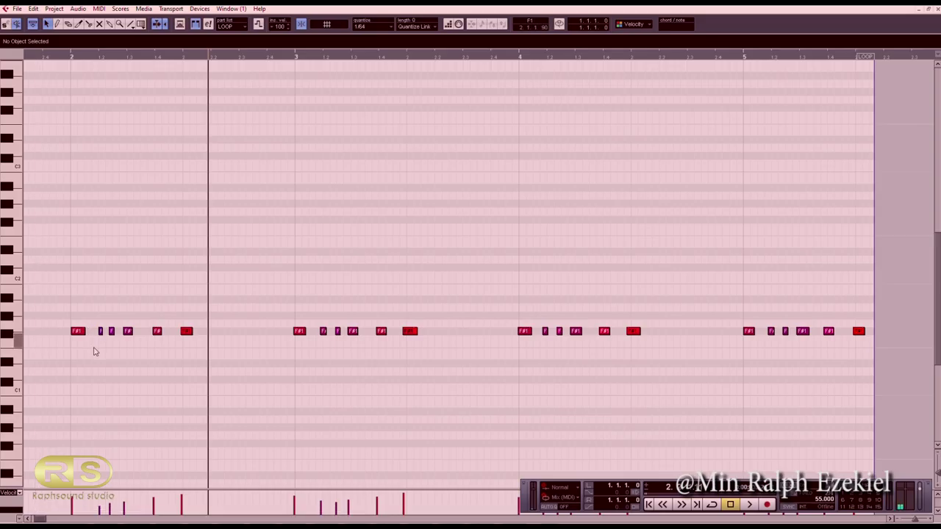
key(q)
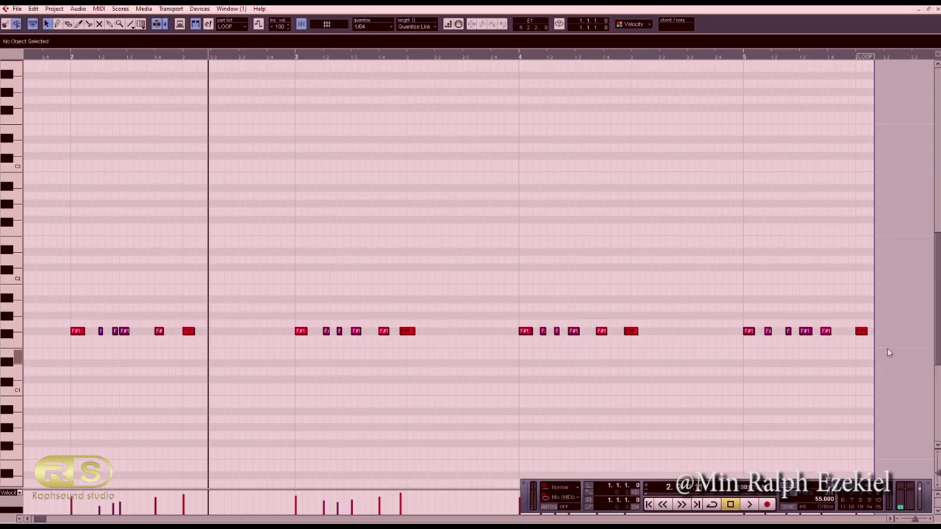
- Move the last F#1 notes of the groups in bars 3 and 4 slightly later, onto positions 3.2.1 and 4.2.1
click(631, 332)
shift+click(408, 332)
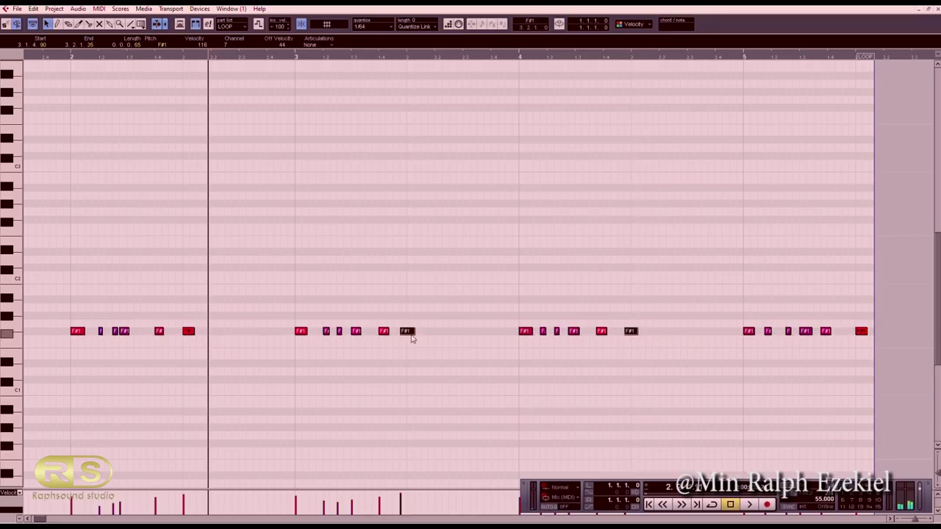
key(Right)
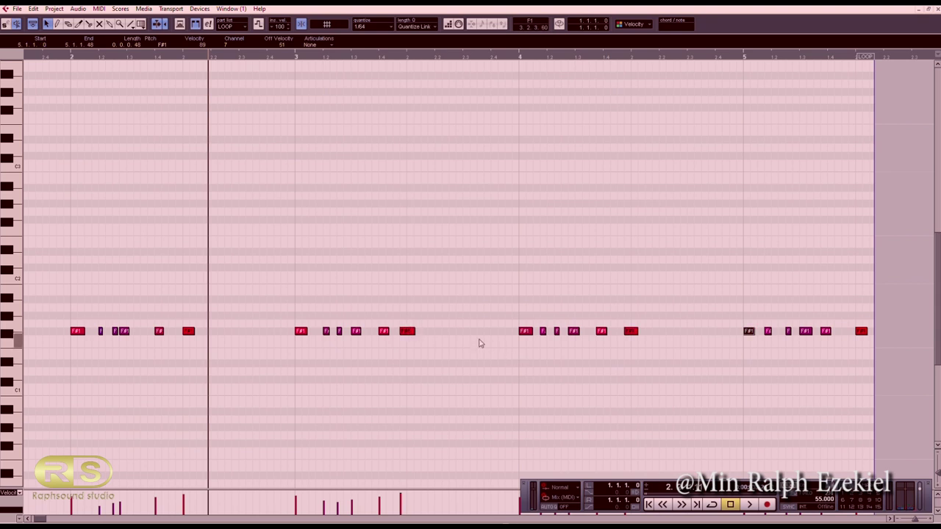
click(408, 332)
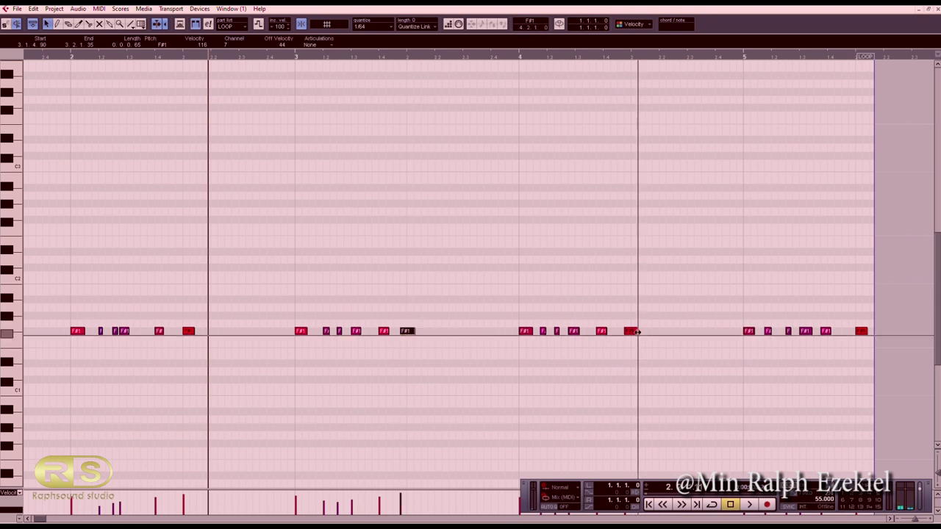
drag(409, 335, 419, 343)
drag(637, 333, 639, 335)
click(343, 262)
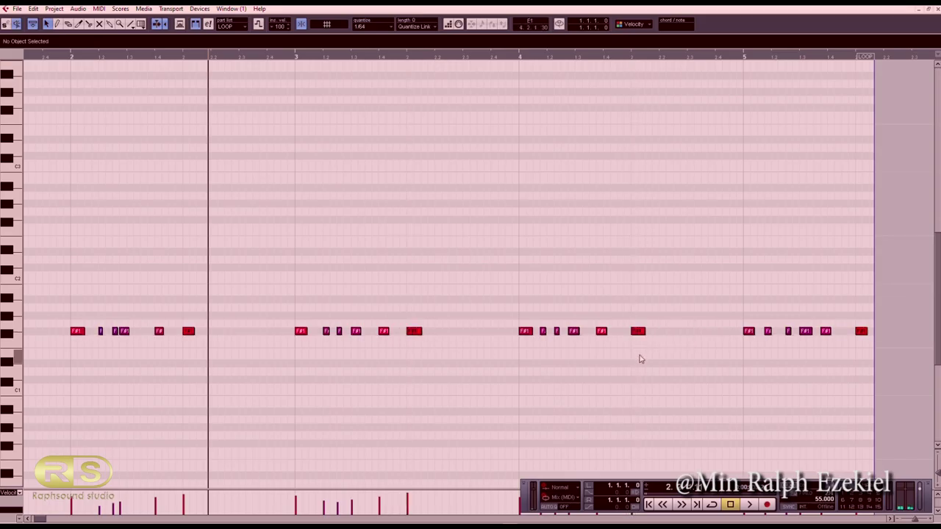
- Play the part from just before bar 2 and move that bar's fourth F#1 note to 2.1.3.0
click(42, 58)
key(space)
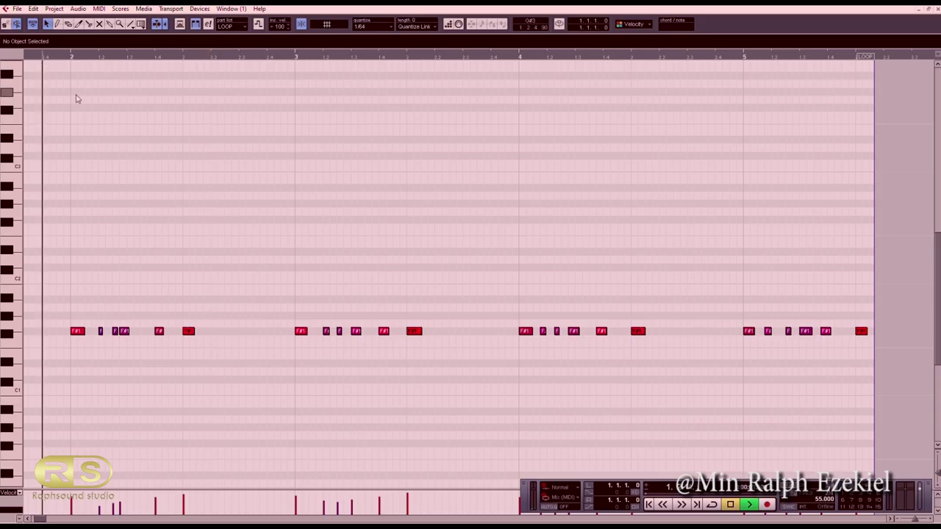
key(space)
drag(122, 331, 131, 334)
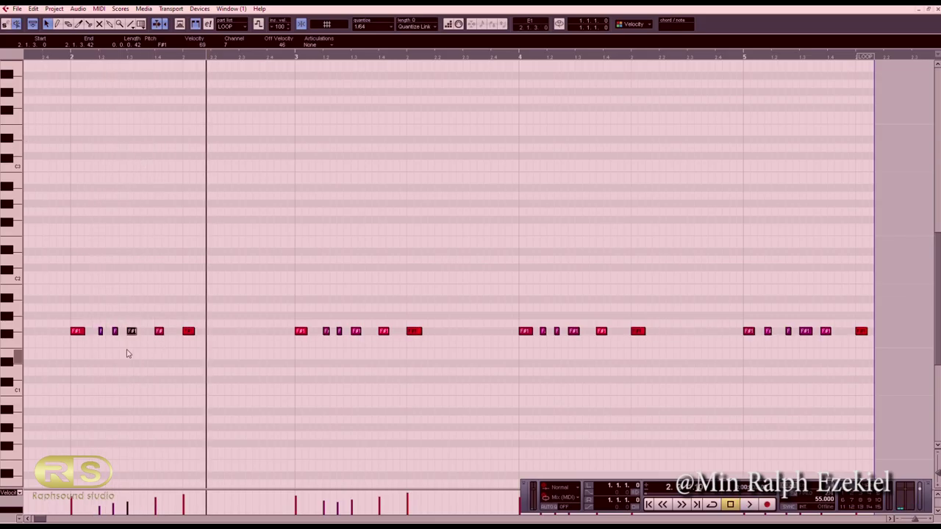
- Play back the edited loop notes from before bar 2 into bar 4 to check their timing
click(49, 59)
key(space)
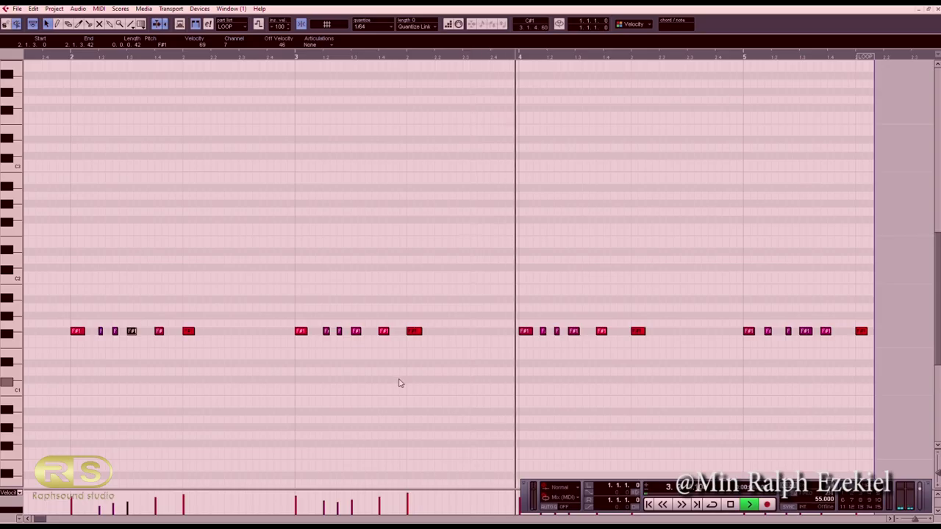
key(space)
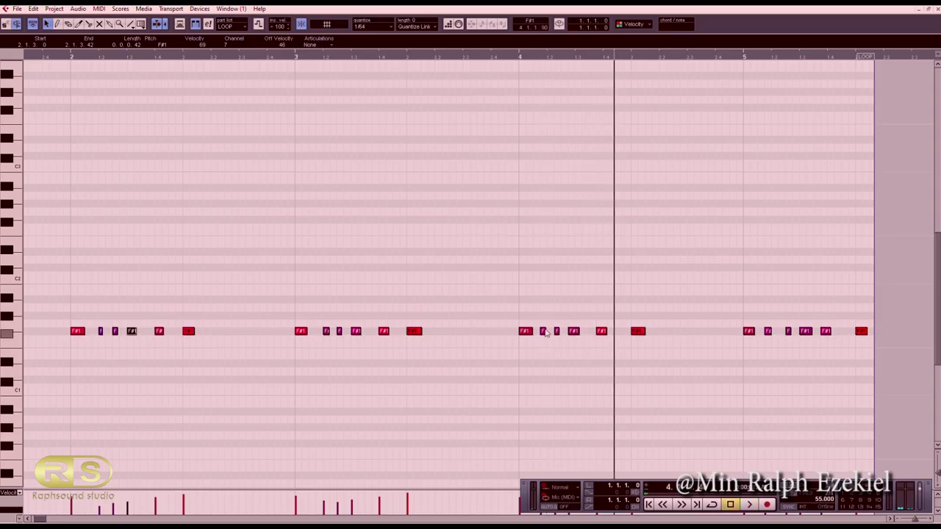
- Move bar 4's second, third and fourth F#1 notes later so the group starts at 4.1.2.0, and play back the change
drag(542, 315, 562, 345)
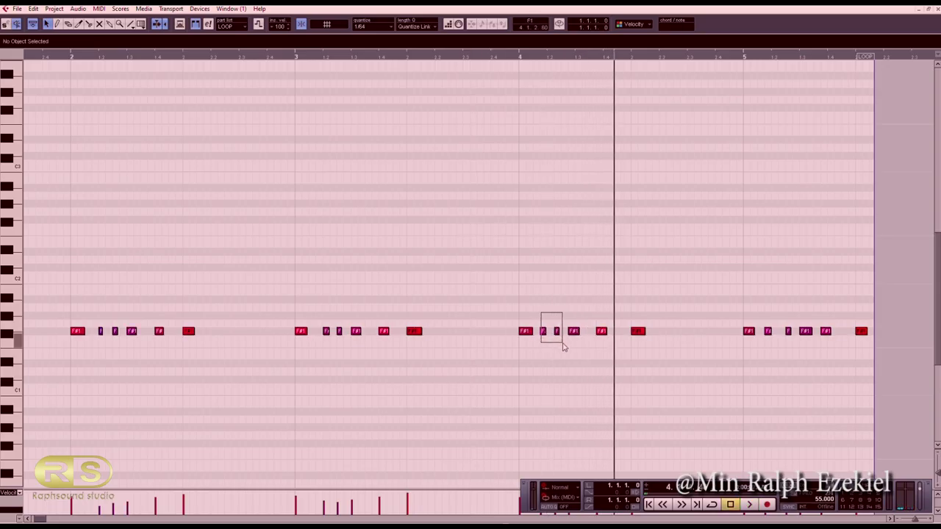
drag(571, 353, 583, 335)
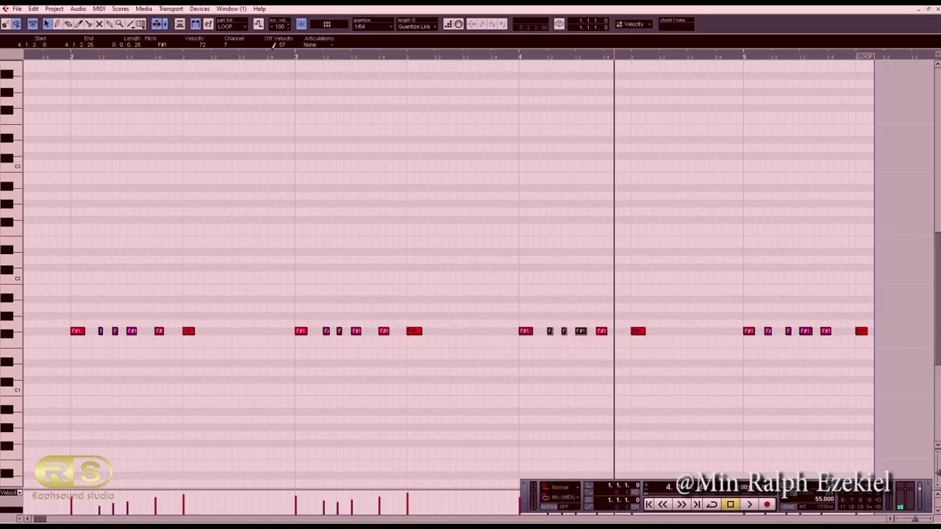
click(57, 58)
key(space)
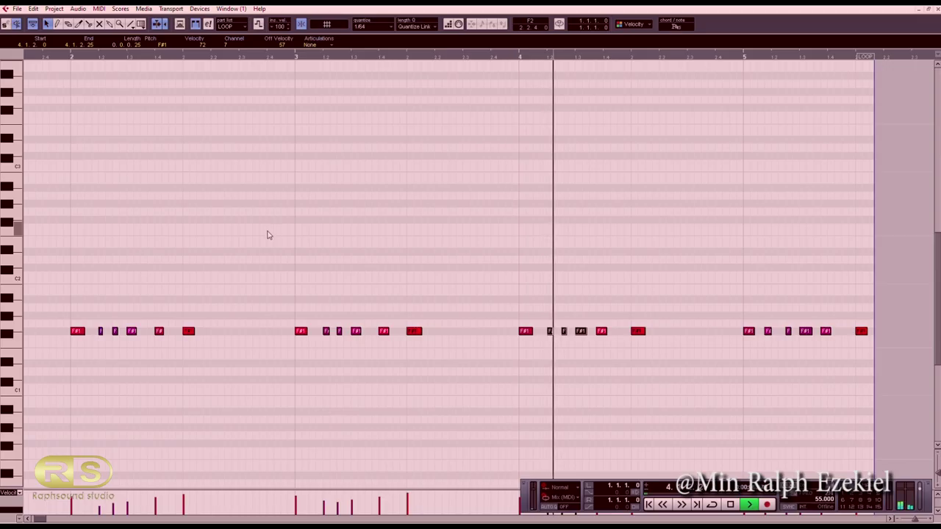
key(space)
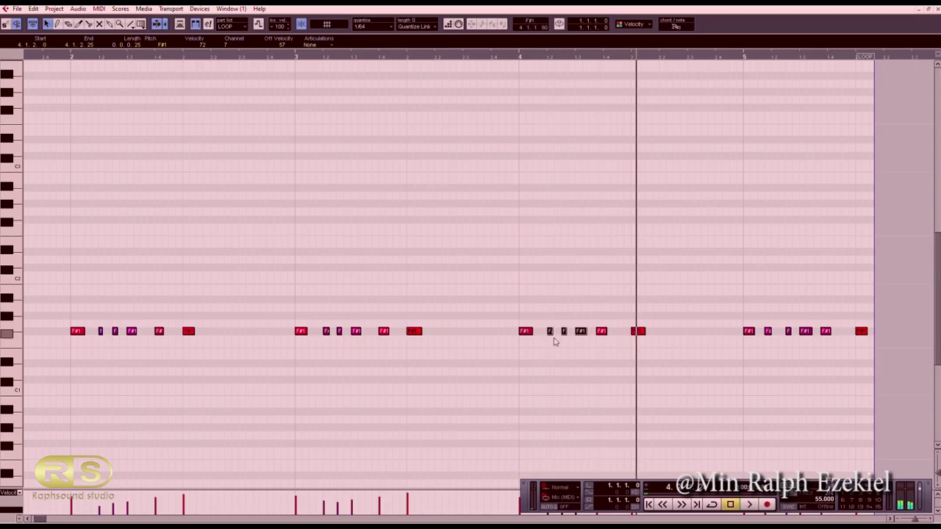
- Move bar 4's fifth F#1 note to 4.1.4.0 and play the part from bar 3 to check its timing
click(601, 331)
drag(607, 334, 614, 335)
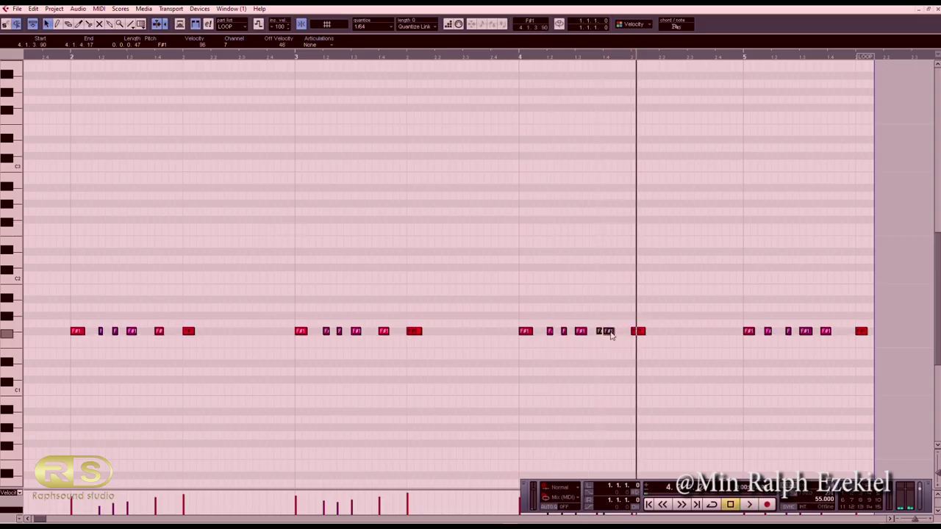
click(291, 58)
key(space)
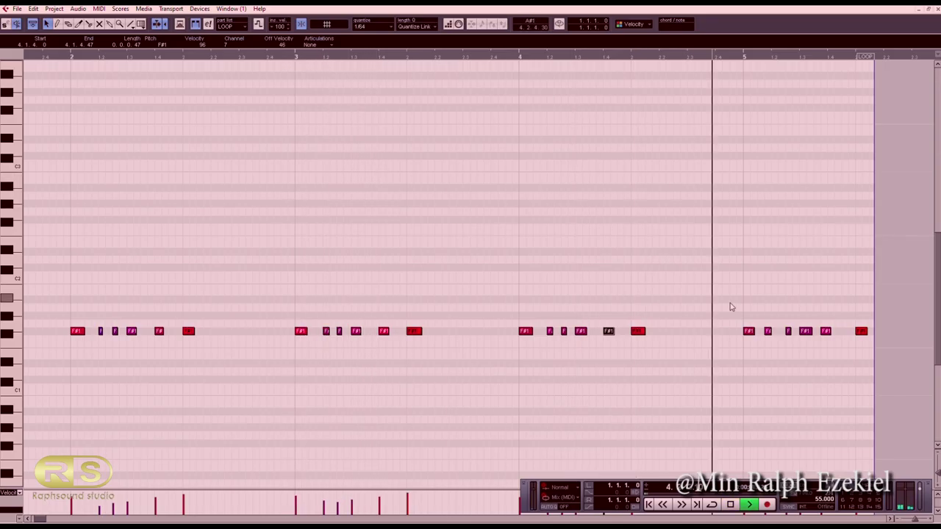
key(space)
- Delete bar 5's F#1 notes and replace them with a copy of bar 4's group starting at 5.1.1.0
drag(743, 307, 875, 355)
key(Delete)
drag(746, 307, 499, 375)
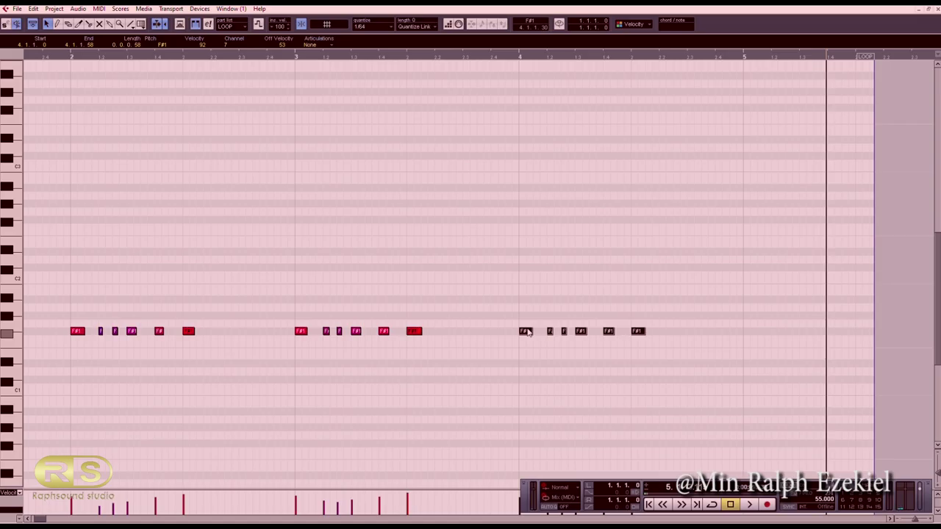
drag(527, 332, 752, 339)
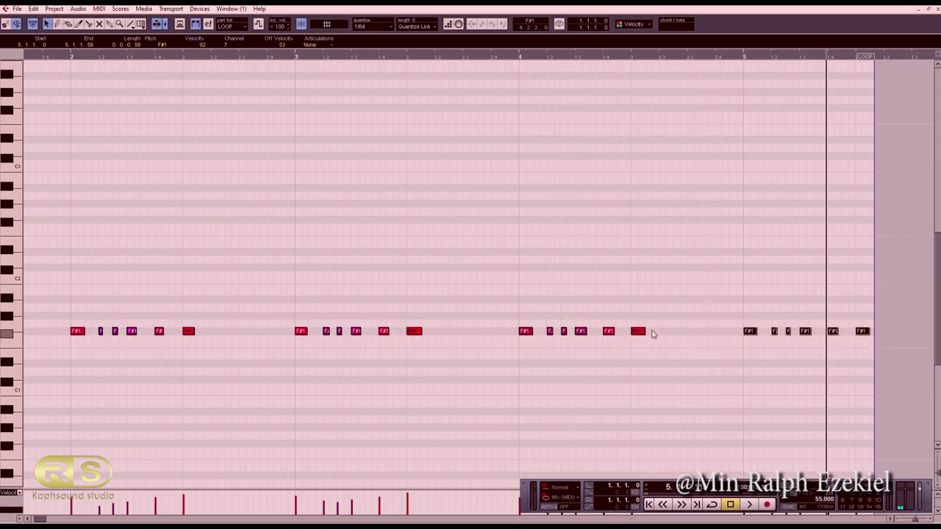
- Play back the finished loop notes from bar 2 to the end and close the note editor
double_click(69, 59)
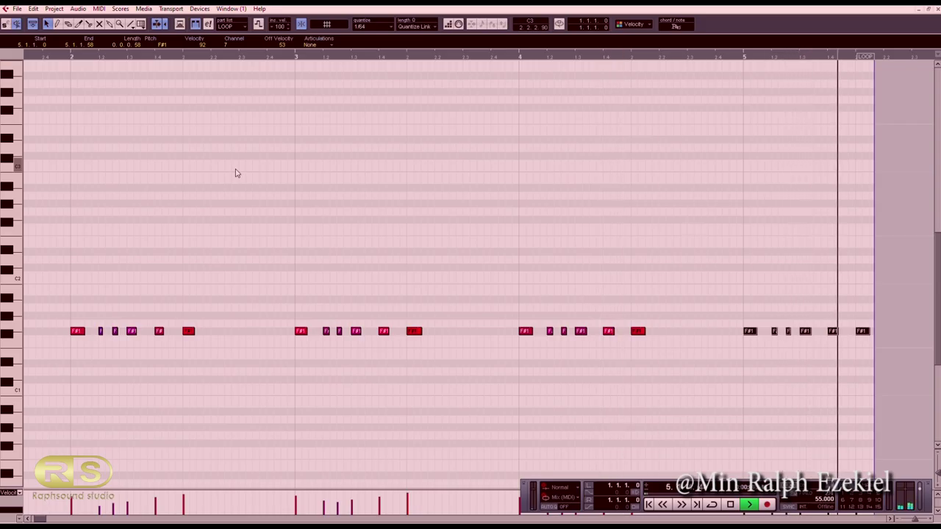
key(space)
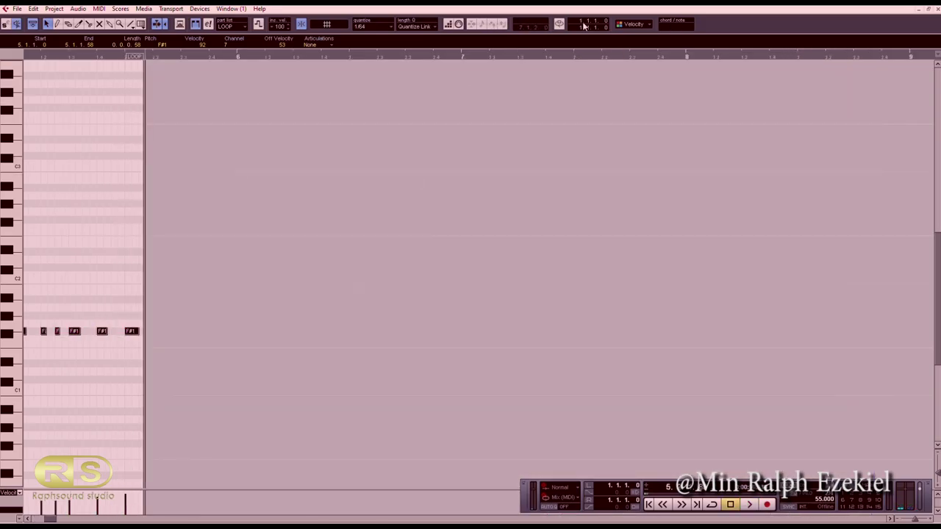
click(937, 9)
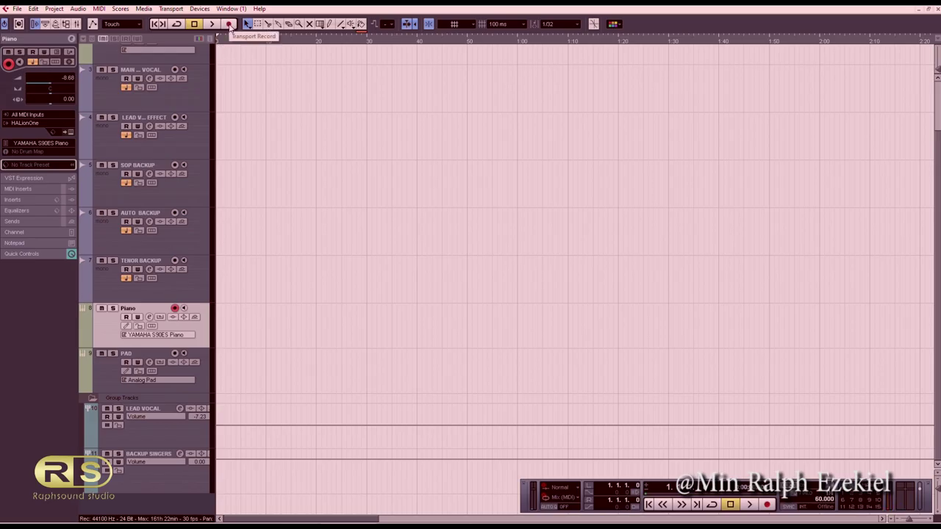
- Record the same performance onto the Piano and PAD tracks simultaneously
shift+click(106, 376)
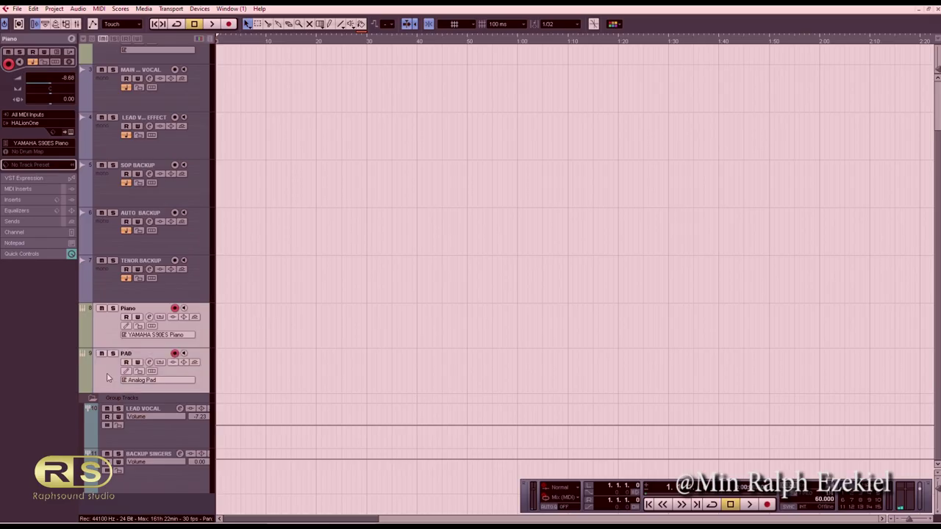
click(228, 24)
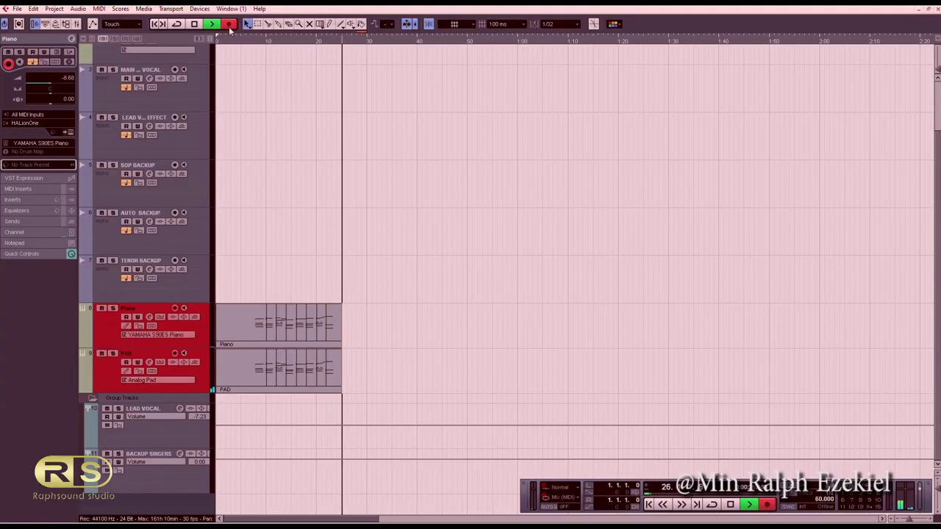
key(space)
- Play back the recorded Piano and PAD parts, then delete the PAD part
drag(223, 42, 256, 44)
key(space)
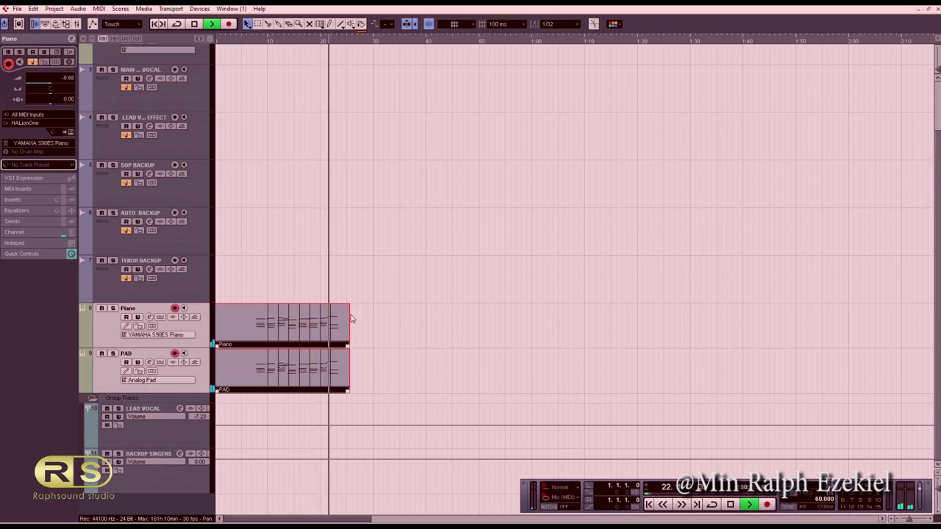
key(space)
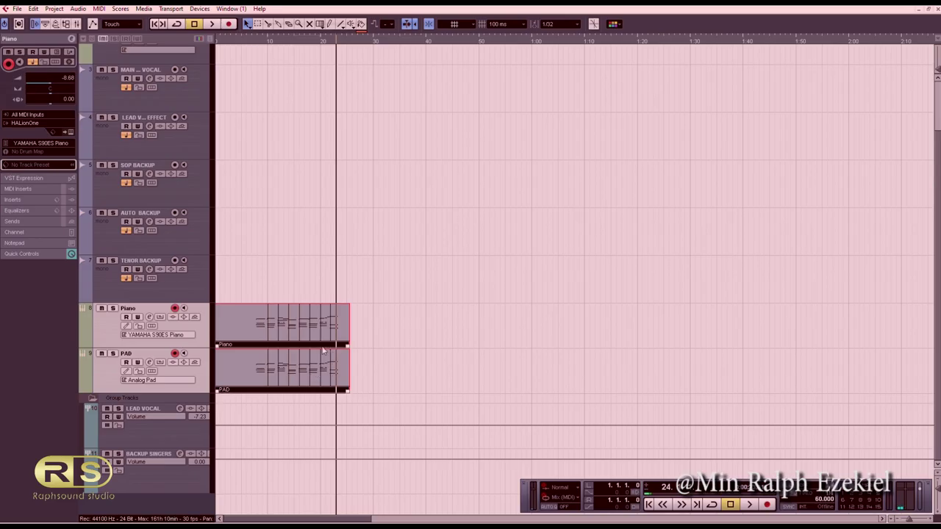
click(437, 374)
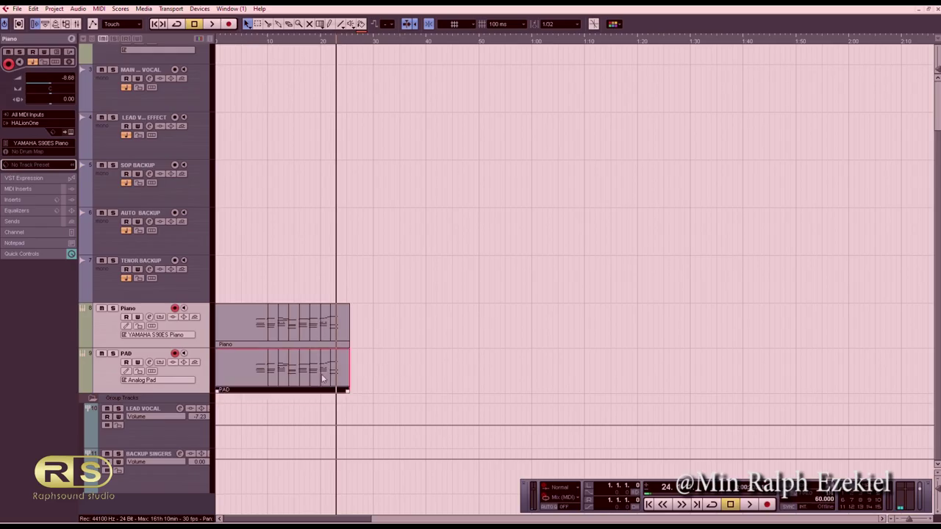
key(Delete)
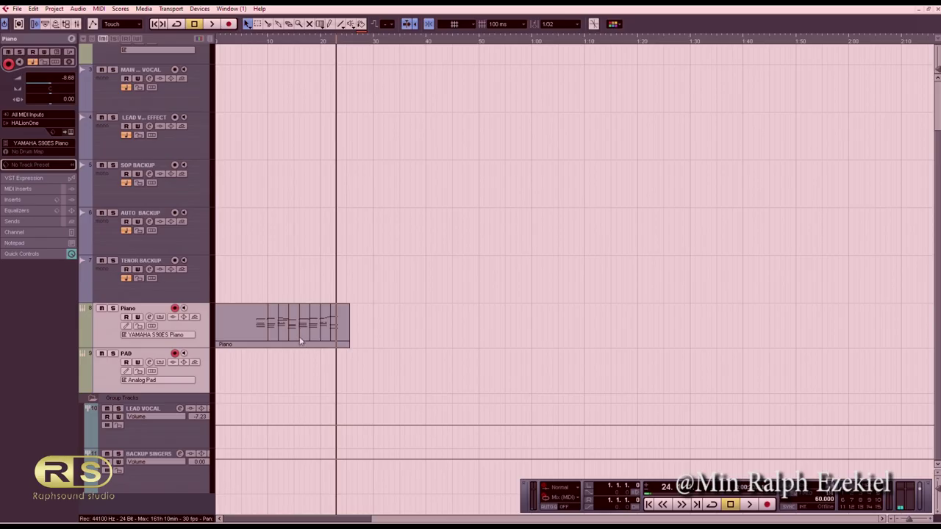
- Copy the Piano part onto the PAD track, play both tracks together, and delete the PAD copy
drag(299, 336, 298, 363)
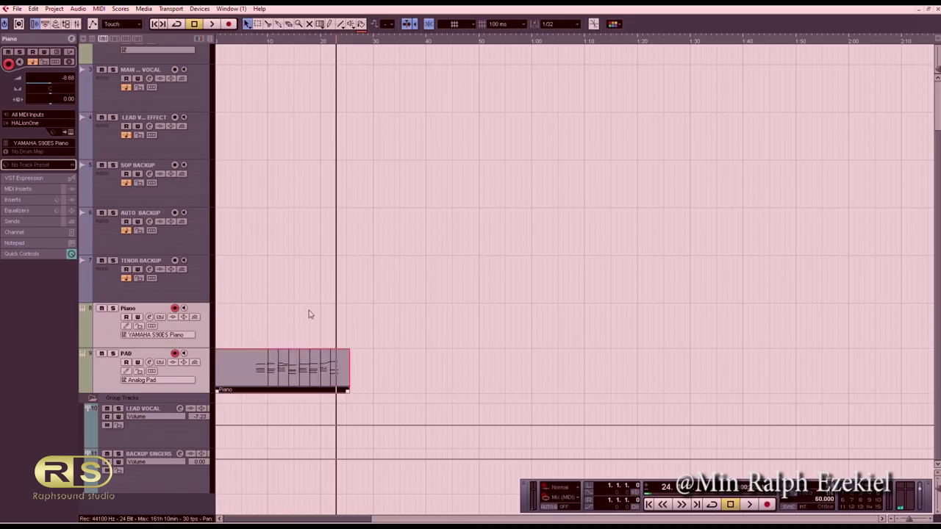
drag(287, 363, 303, 338)
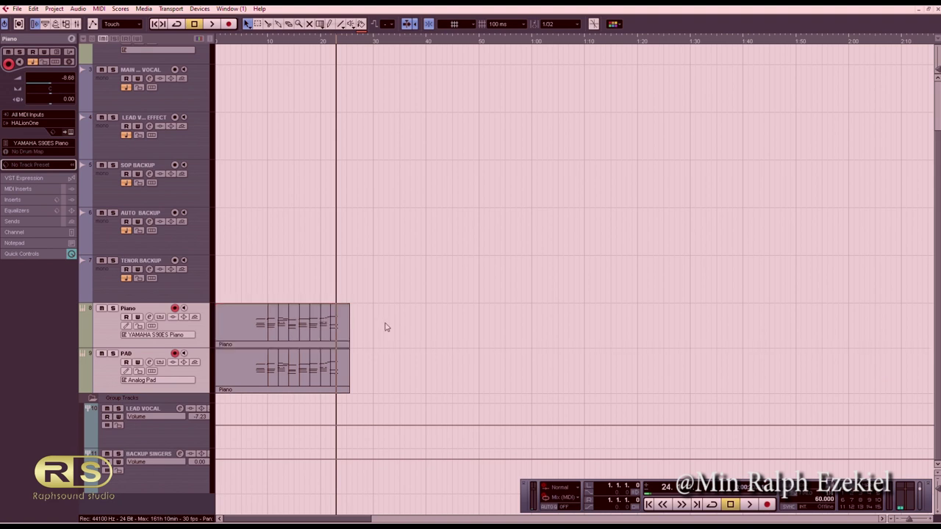
key(space)
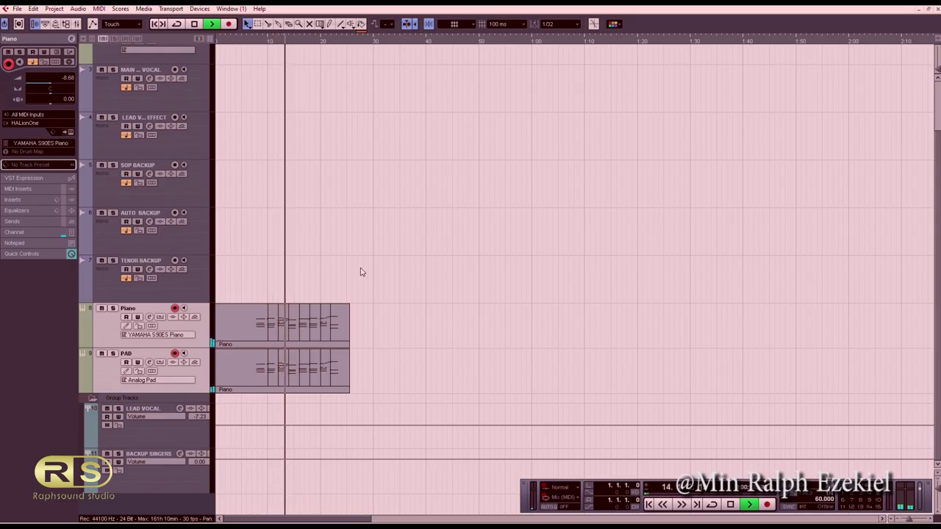
key(space)
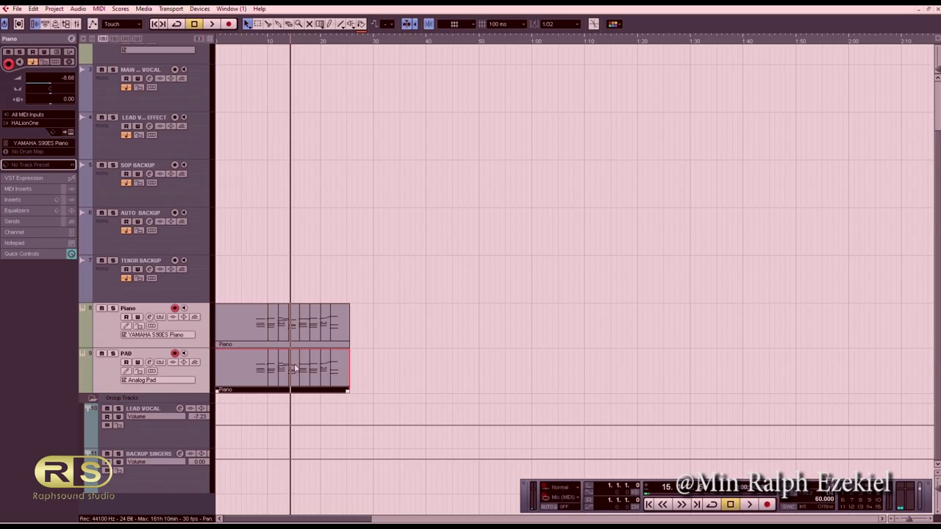
key(Delete)
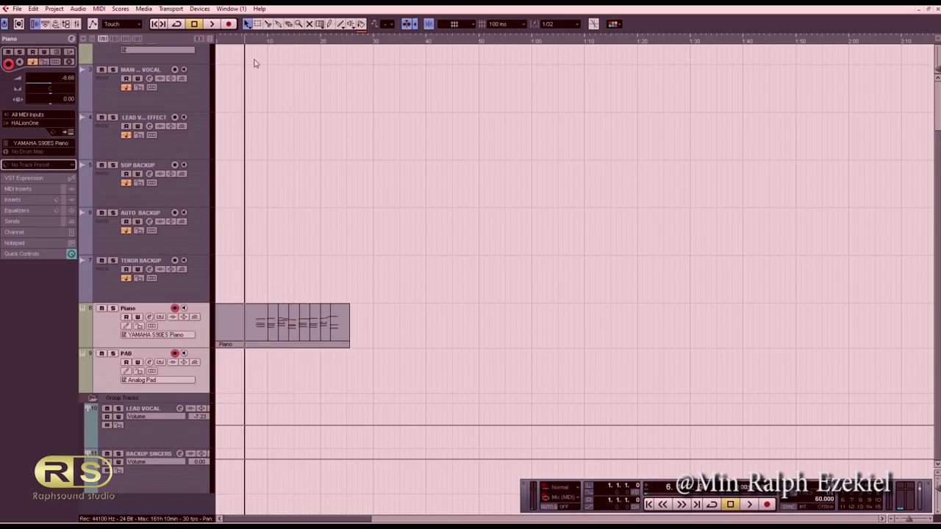
- Play back the recorded Piano part on its own from just before its first notes
click(254, 41)
key(space)
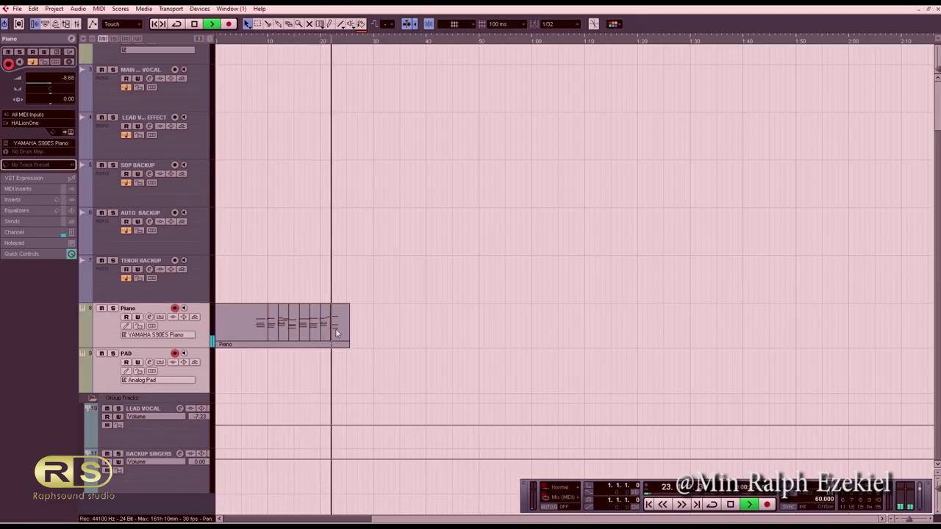
key(space)
- Open the Piano part's notes for editing and quantize them to 1/32
double_click(309, 326)
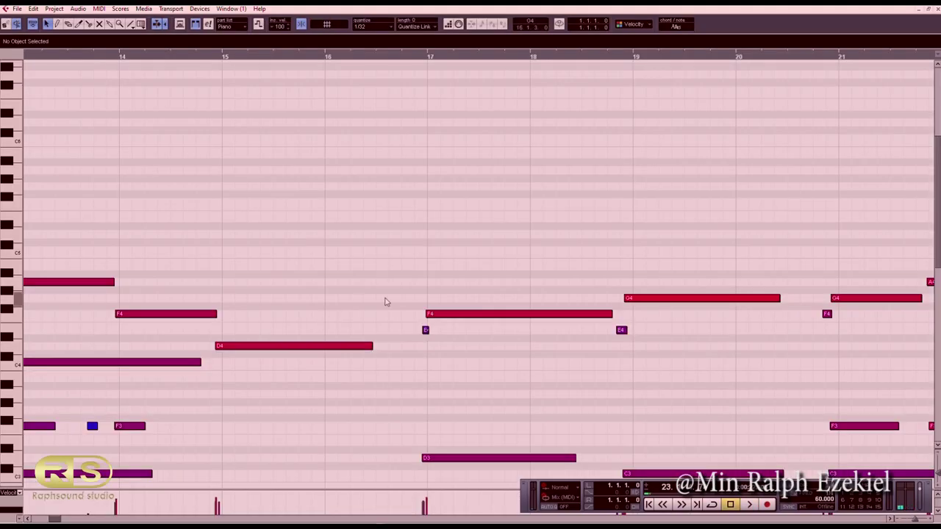
key(g)
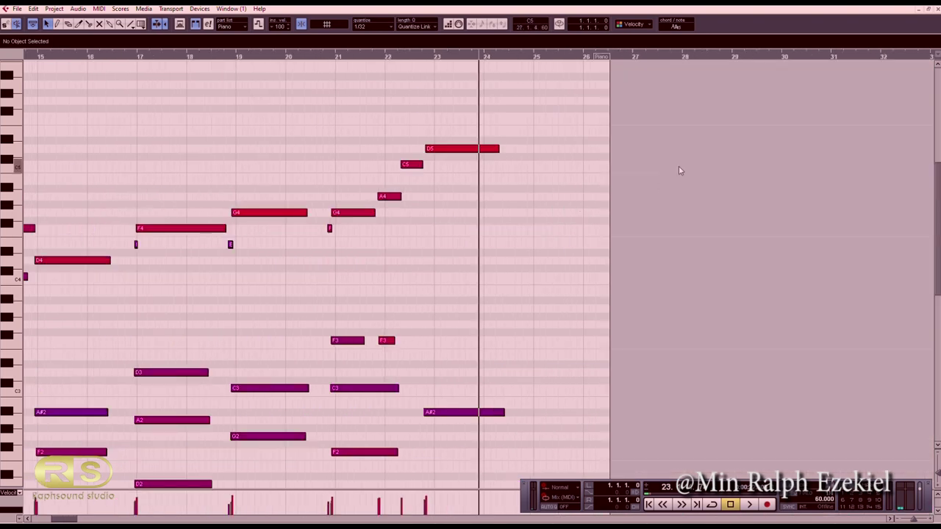
key(h)
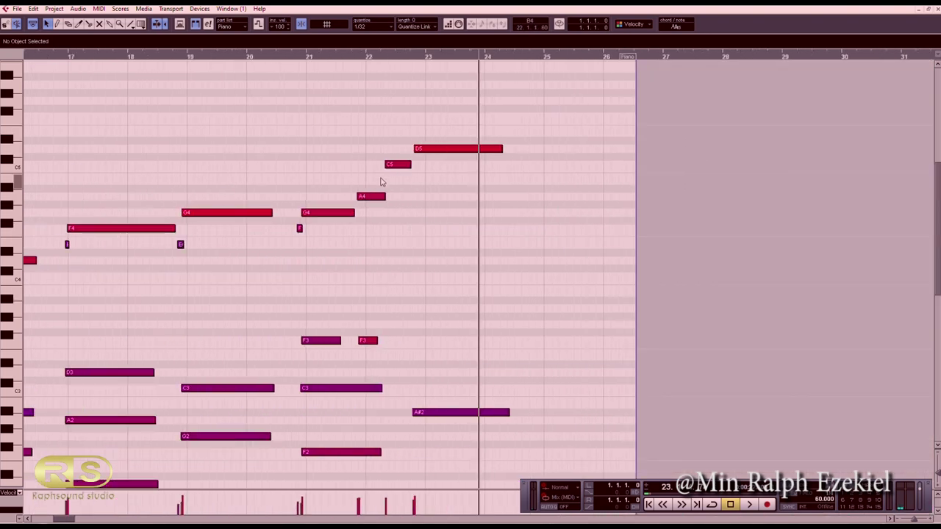
scroll(296, 88, down, 2)
scroll(302, 105, up, 2)
key(q)
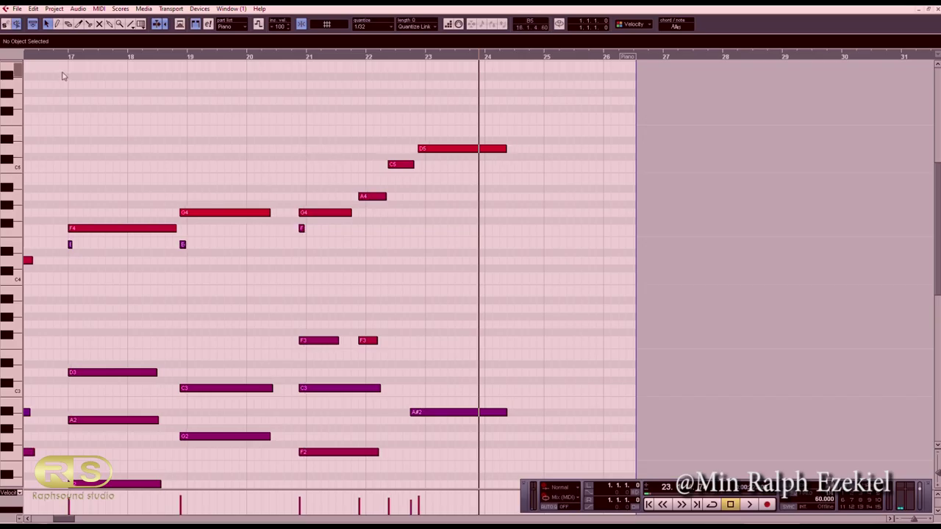
- Play the quantized piano notes from bar 8 to check their timing
drag(33, 57, 19, 60)
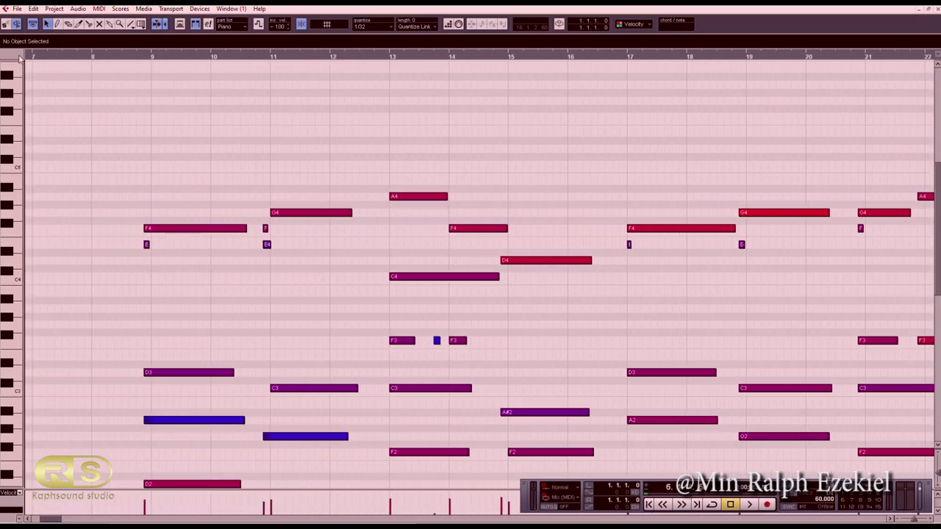
click(93, 59)
key(space)
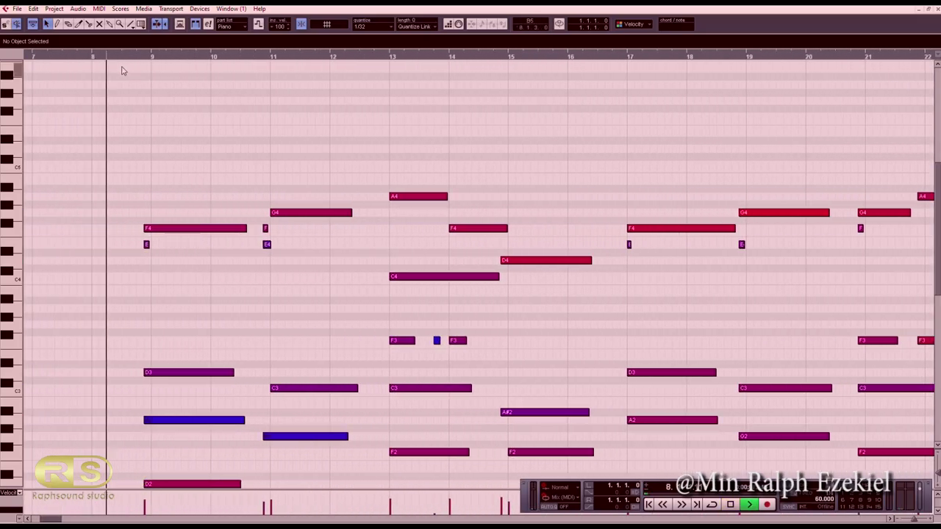
- Try to shift all the piano notes later together so the first chord starts at 9.1.1.0
key(ctrl+a)
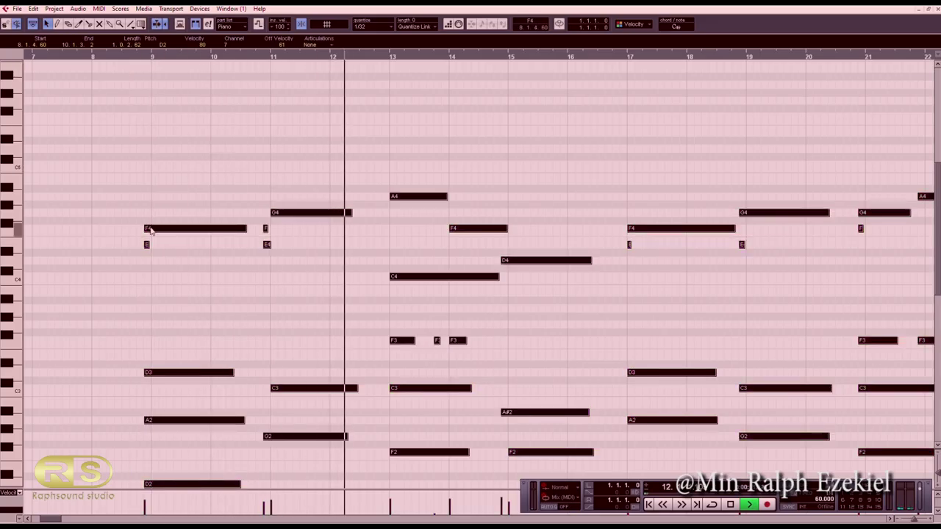
drag(148, 227, 155, 228)
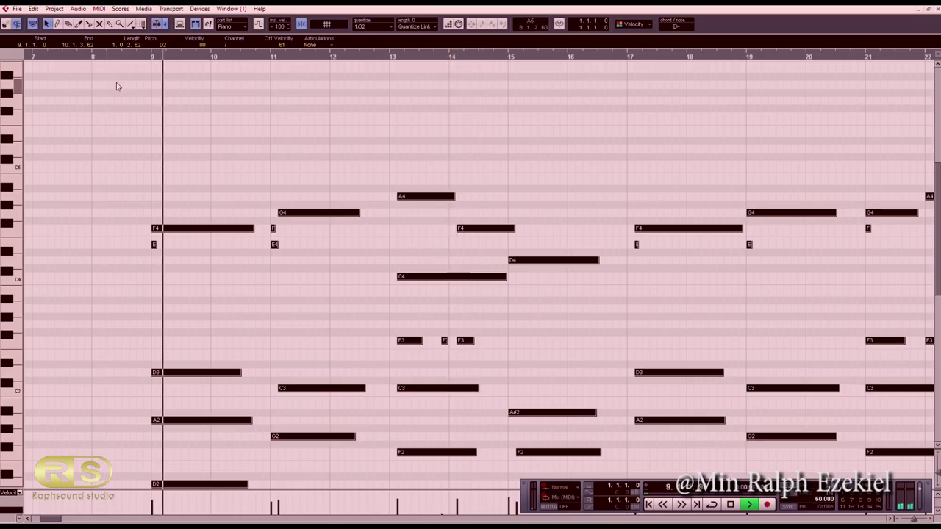
click(162, 168)
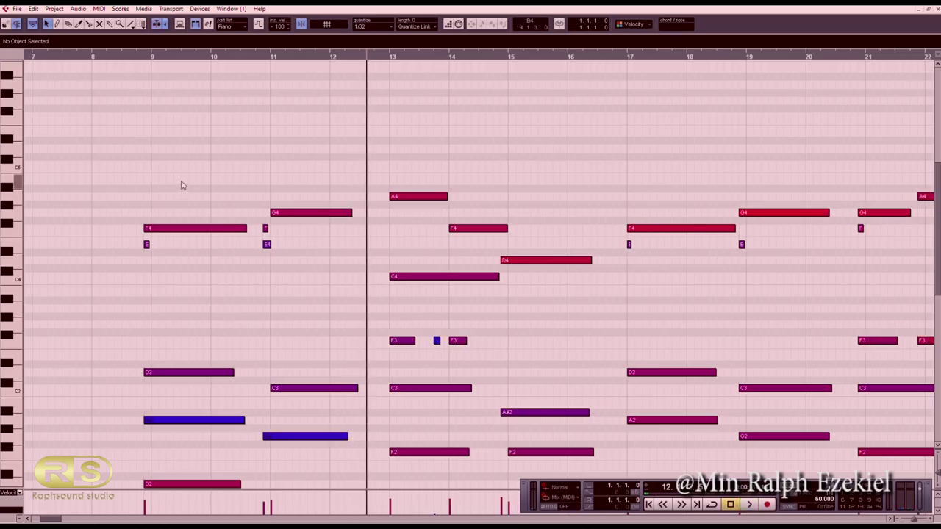
- Move the first chord's F4, D3, A2 and D2 notes together so they start at 9.1.1.0
drag(214, 283, 217, 427)
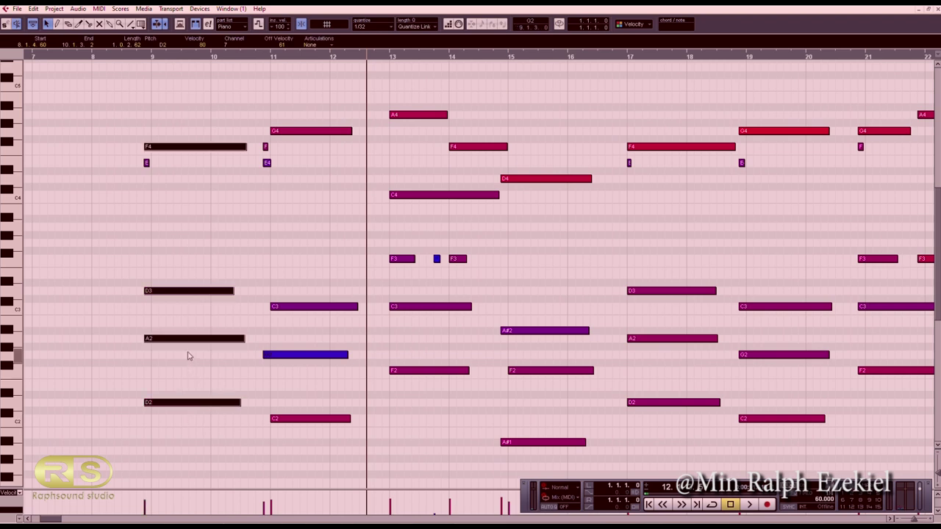
drag(160, 296, 168, 296)
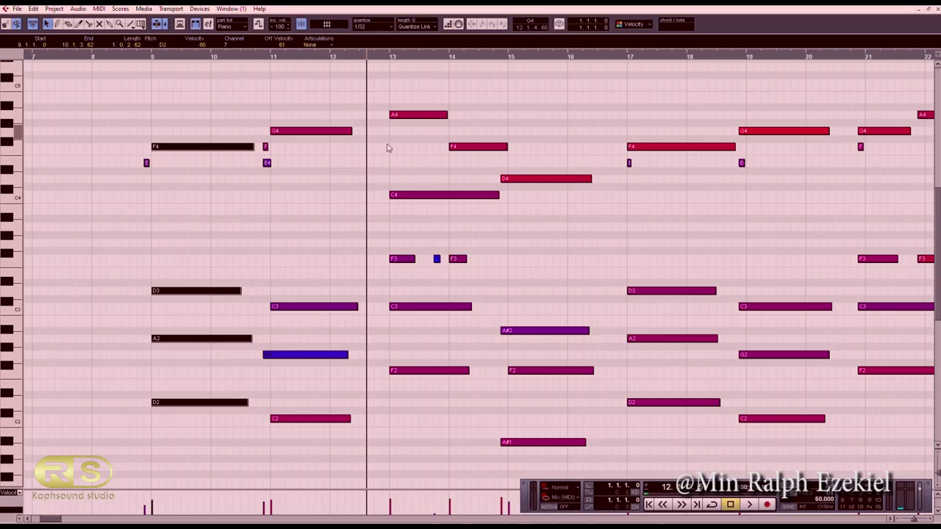
drag(529, 162, 533, 271)
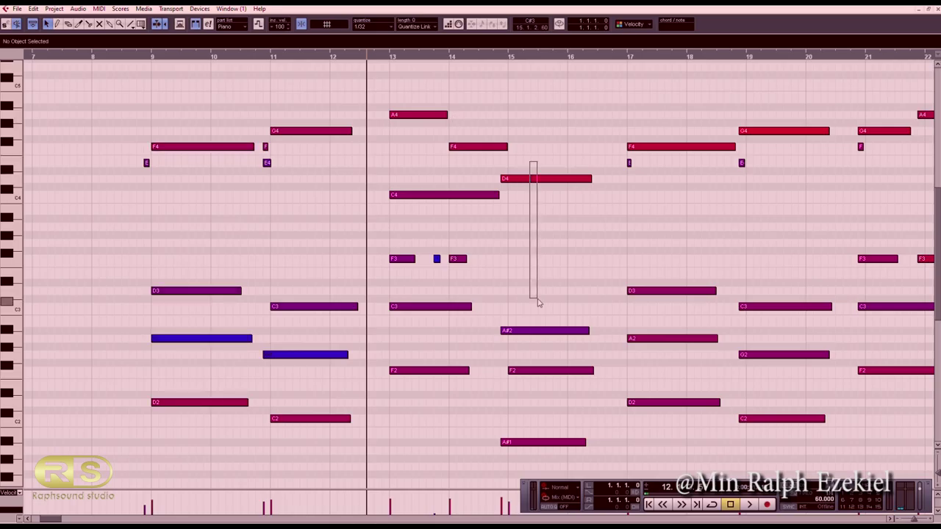
drag(545, 308, 537, 279)
click(537, 277)
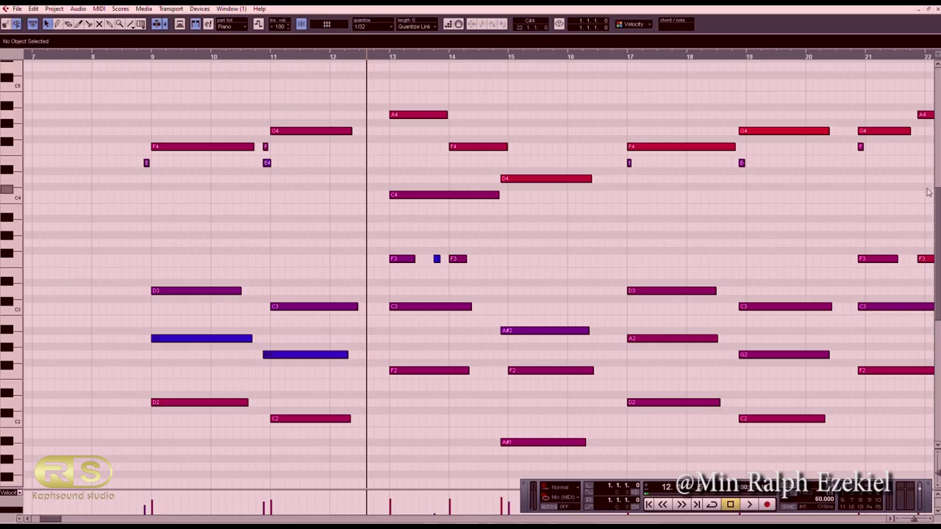
drag(938, 209, 937, 210)
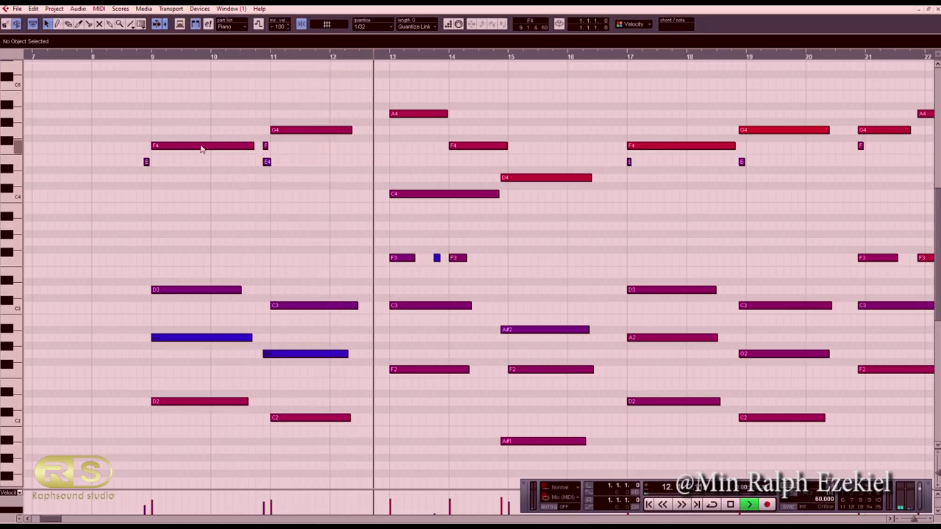
- Play the piano notes from just before bar 9 to check the shifted first chord's timing
click(133, 59)
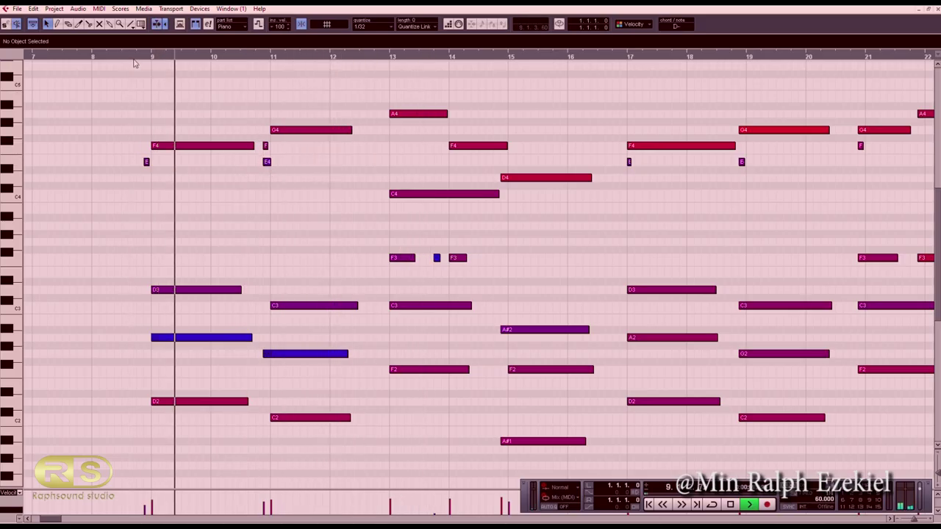
key(space)
click(138, 59)
key(space)
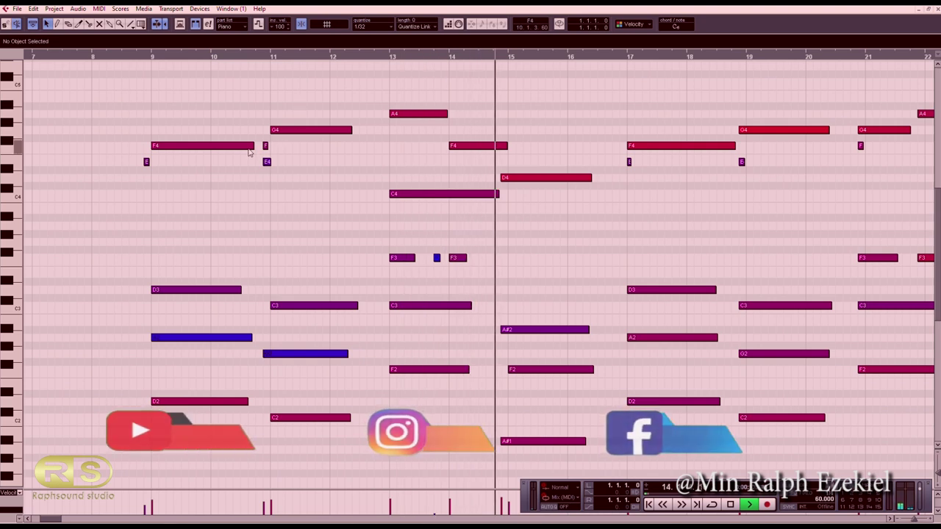
- Lengthen the short F4 before bar 11, extend the E4 below it back to 10.1.4.0, and play from bar 8
click(268, 162)
key(space)
mouse_move(268, 162)
mouse_down()
mouse_move(278, 160)
mouse_move(266, 168)
mouse_up()
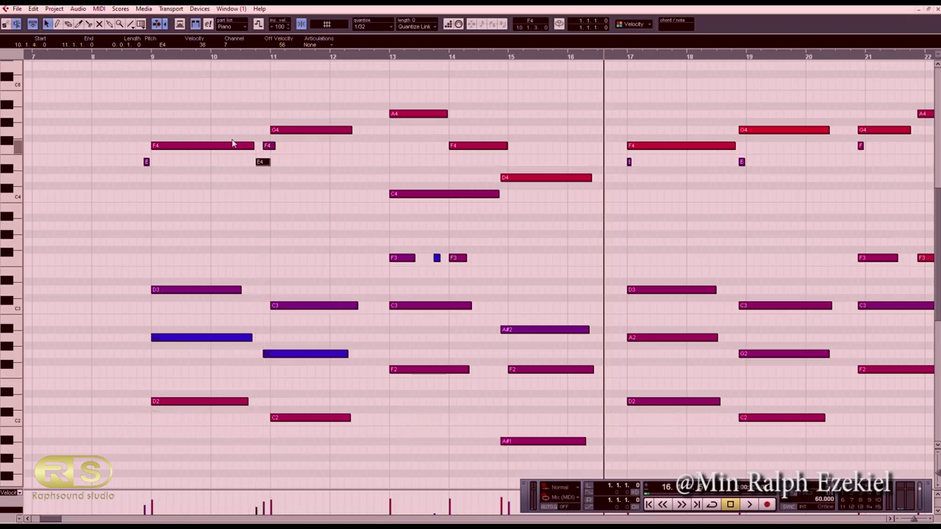
click(99, 60)
key(space)
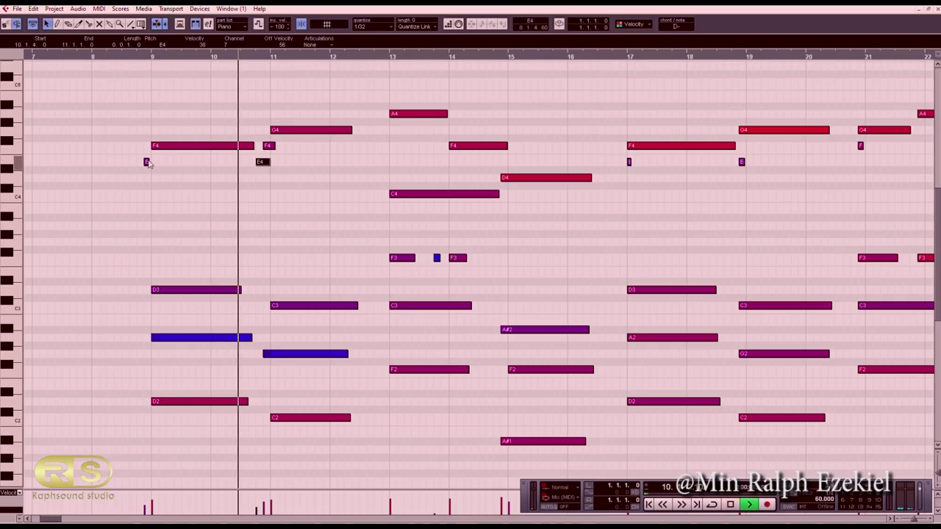
- Lengthen the short E4 grace note before bar 9 past the chord's start and play from just before it
drag(147, 163, 159, 161)
click(166, 172)
click(127, 58)
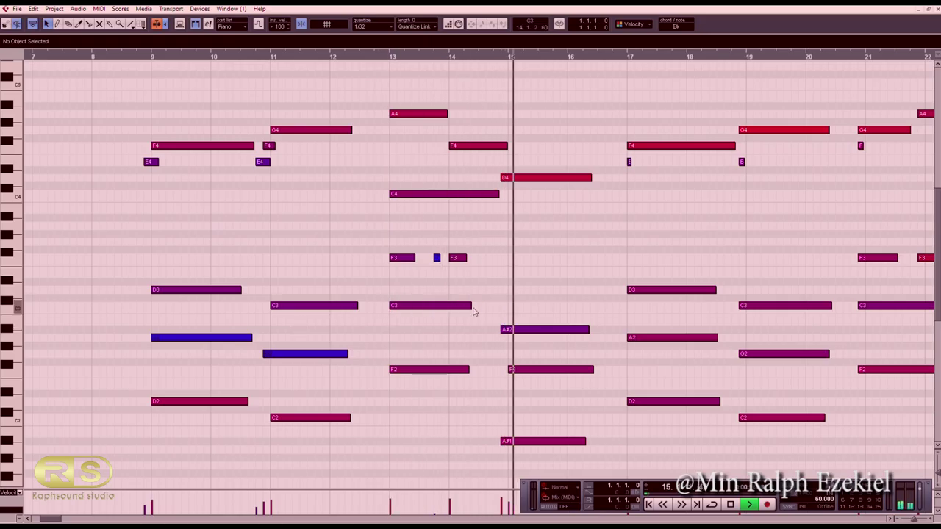
key(space)
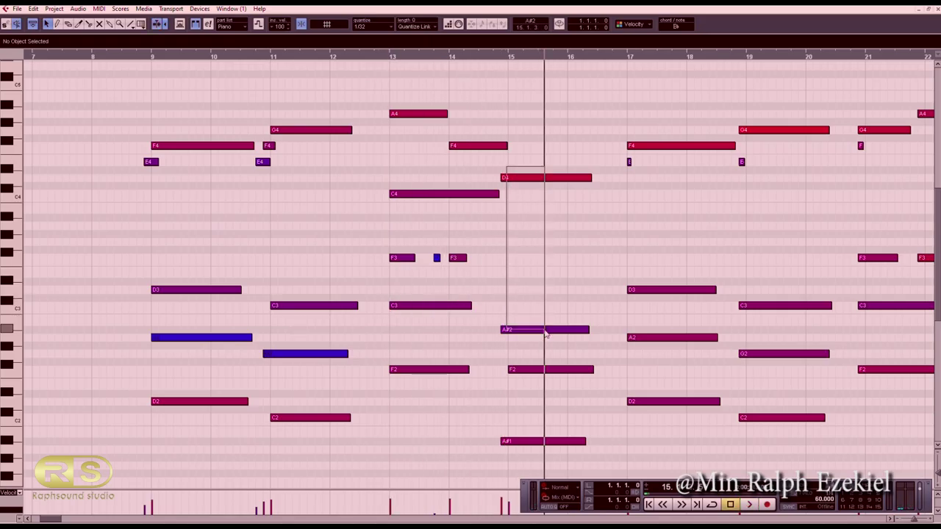
- Trim the start of the A#1 note to bar 15 and play the passage back from bar 9
drag(545, 333, 544, 332)
click(503, 440)
drag(505, 440, 510, 440)
click(144, 55)
key(space)
scroll(447, 244, down, 1)
scroll(453, 245, up, 1)
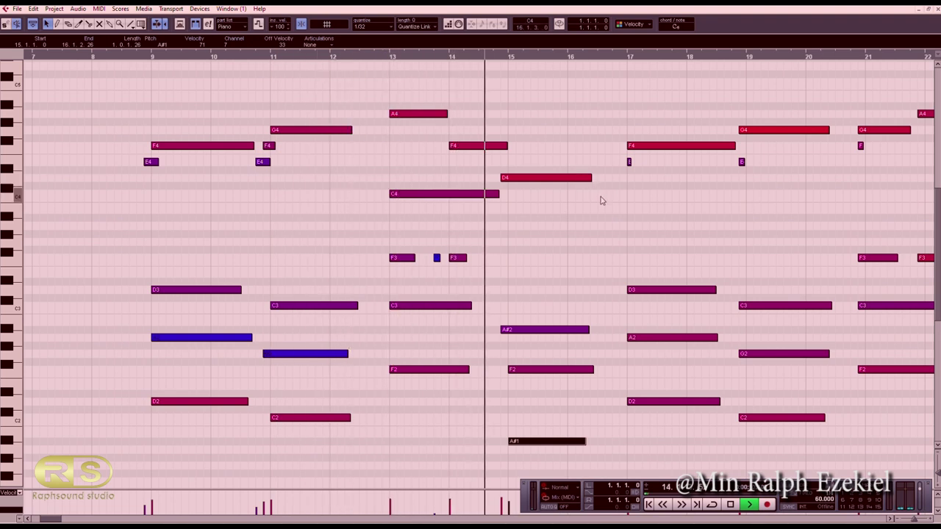
key(space)
- Quantize the D4 and A#2 notes near bar 15 to the bar line and play the part through
drag(529, 160, 545, 212)
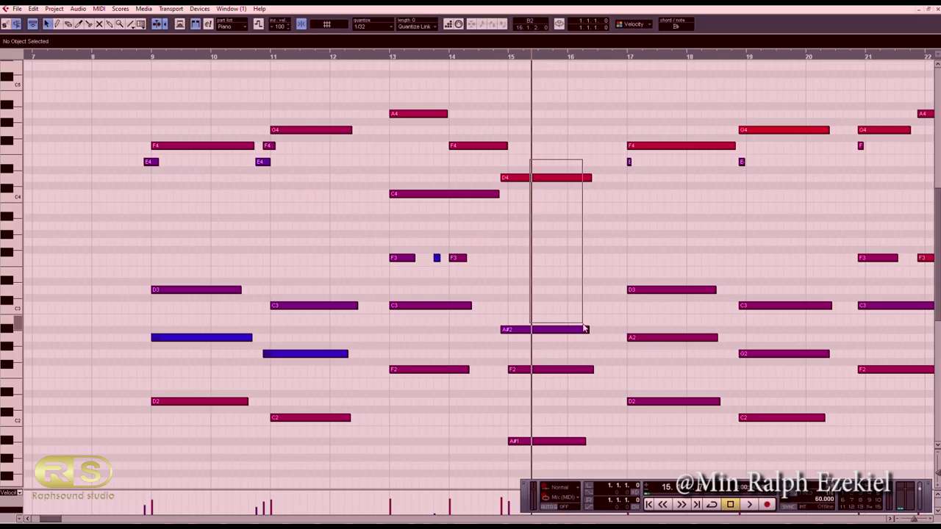
drag(585, 328, 580, 335)
key(q)
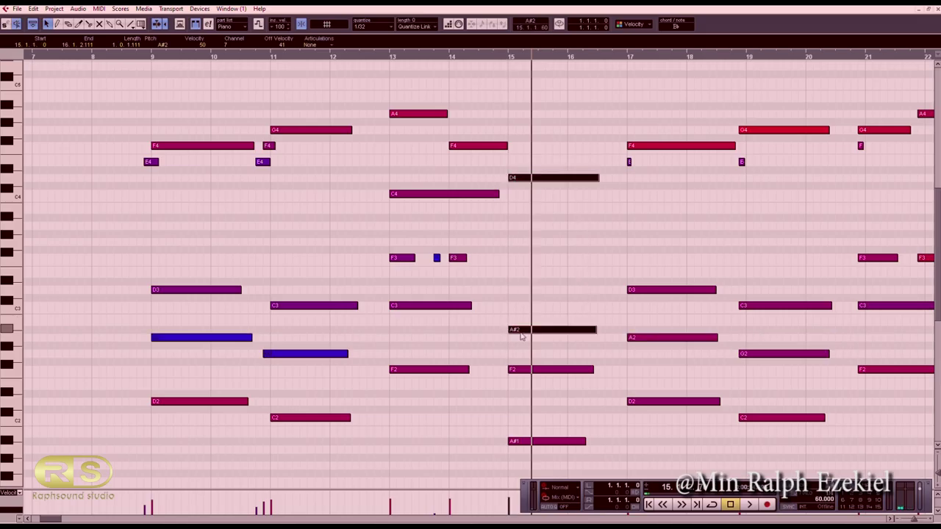
click(143, 57)
key(space)
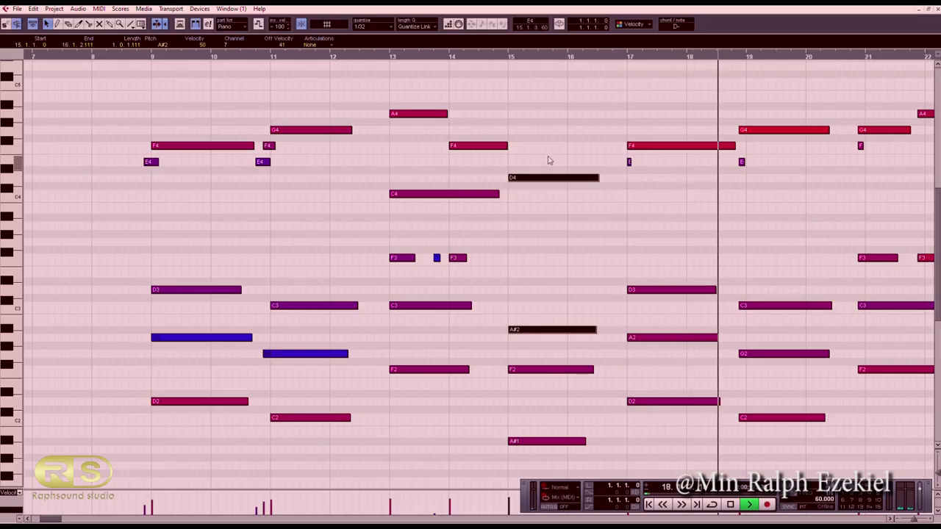
key(g)
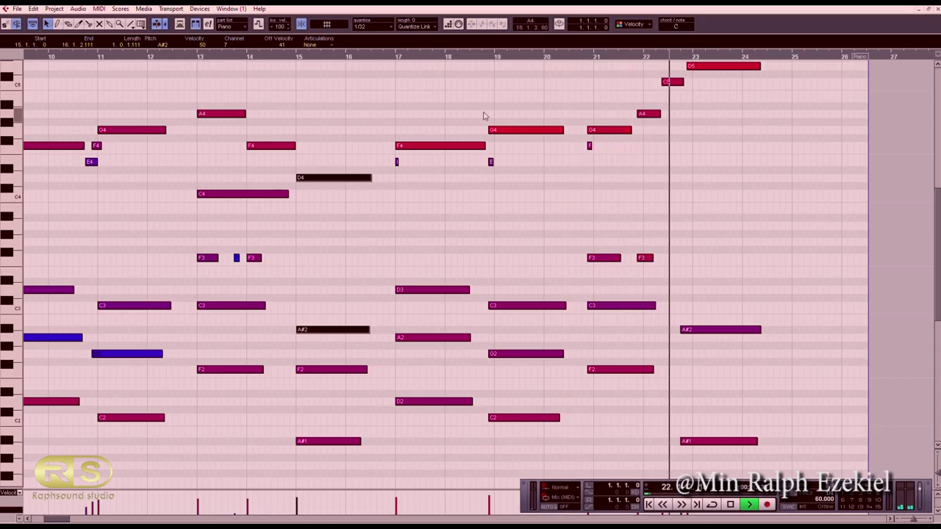
key(space)
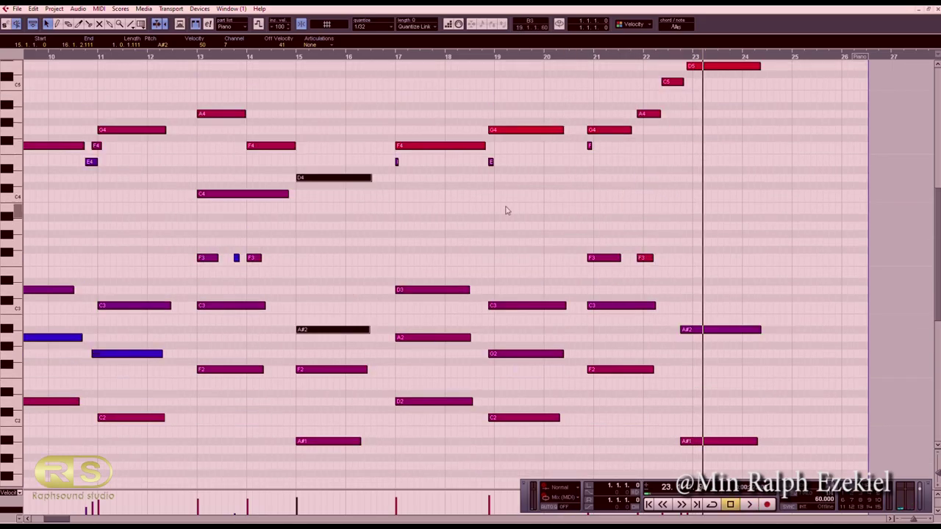
- Align all the chord notes that start just before bar 19 to the start of bar 19
click(500, 106)
drag(495, 97, 527, 135)
click(501, 93)
drag(492, 87, 526, 416)
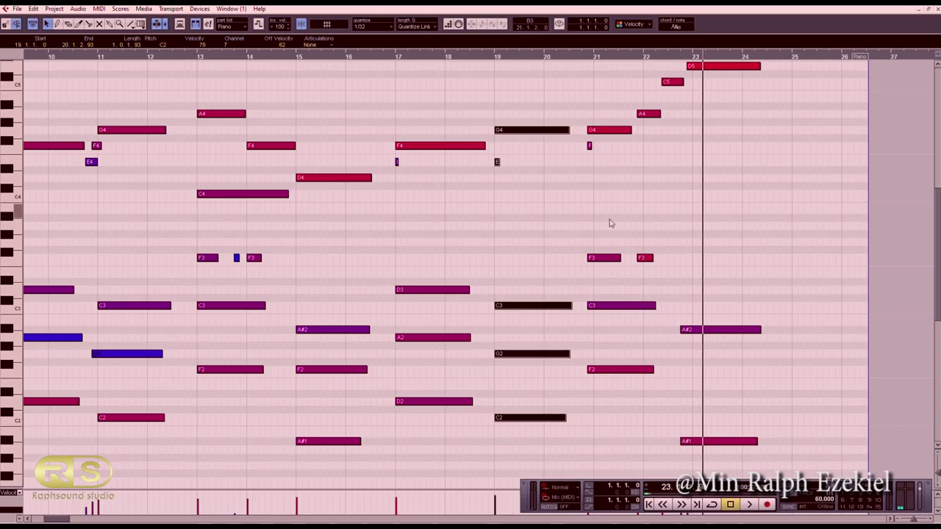
- Shift all notes from around bar 21 to the end so the first chord starts at bar 21, and play them back
click(595, 453)
drag(591, 448, 741, 66)
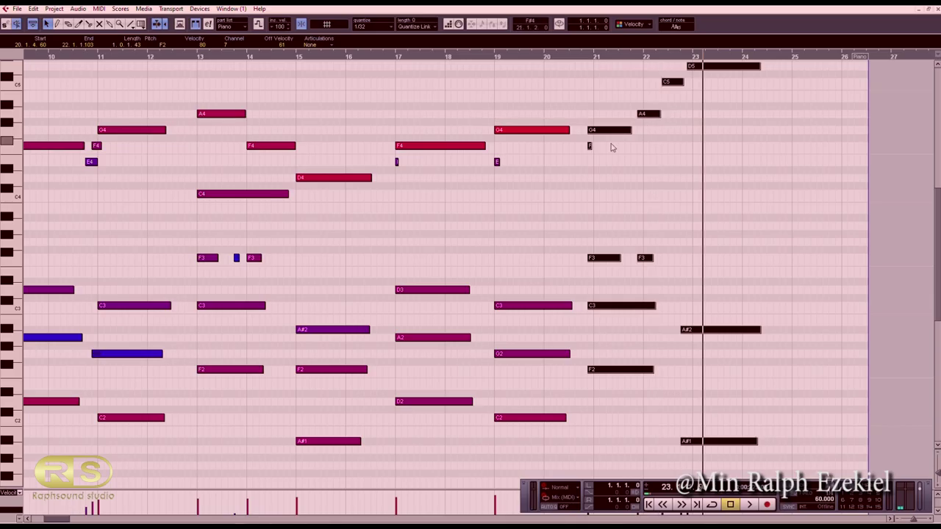
drag(599, 263, 605, 261)
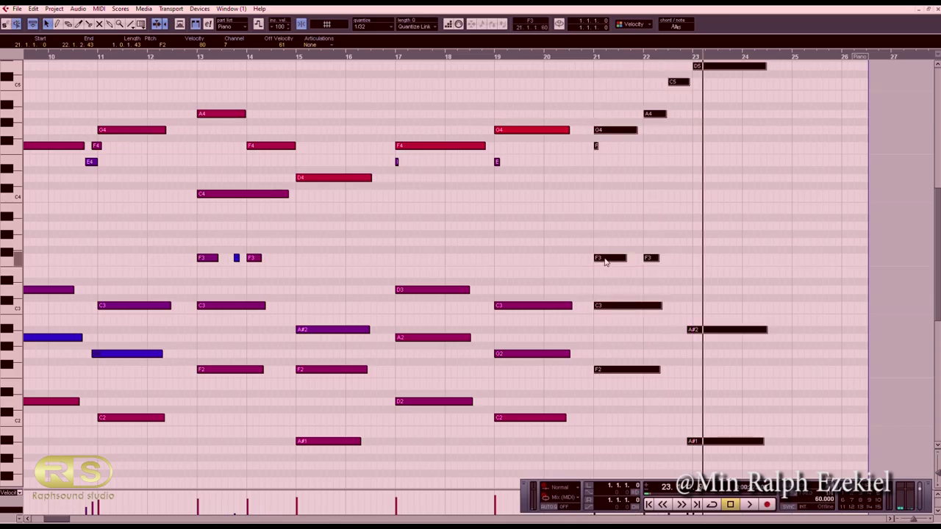
click(470, 57)
key(space)
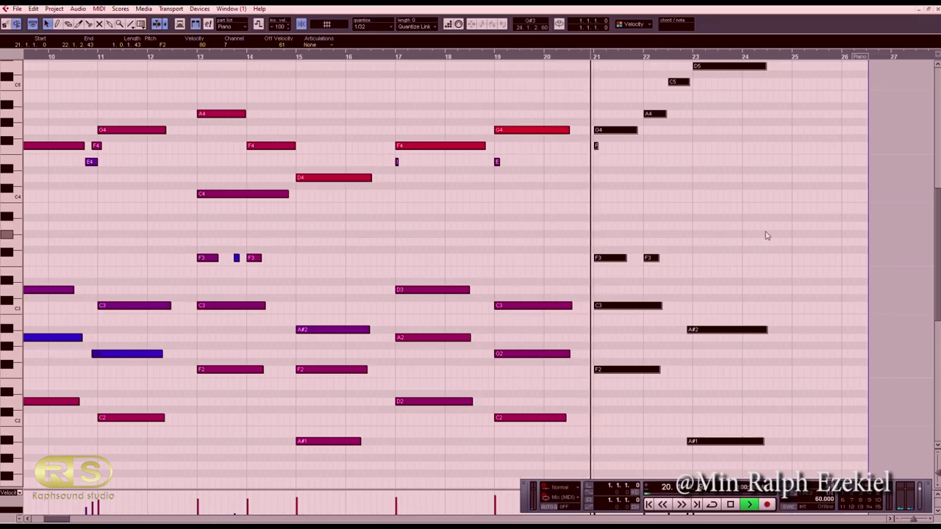
scroll(770, 230, up, 3)
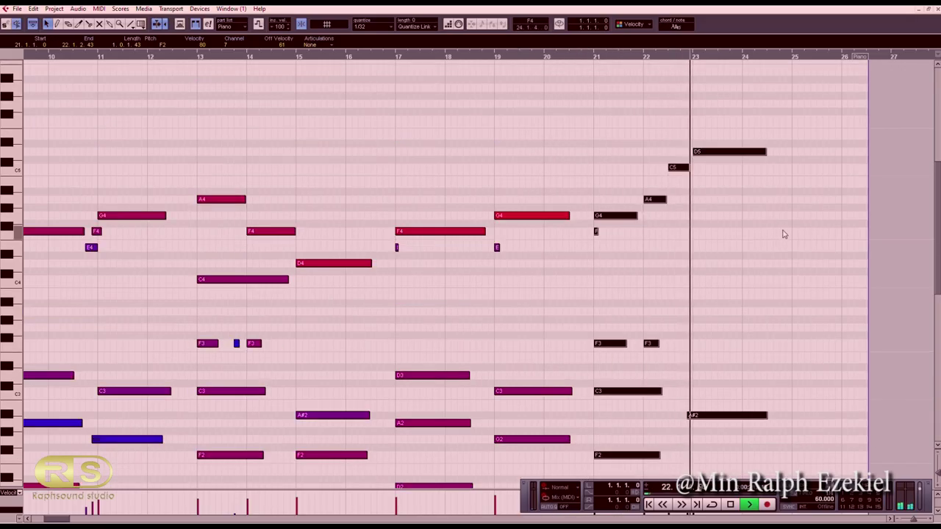
scroll(772, 230, down, 3)
- Quantize the low A#2 and A#1 notes near bar 23 to the bar line and audition the ending
drag(707, 324, 728, 445)
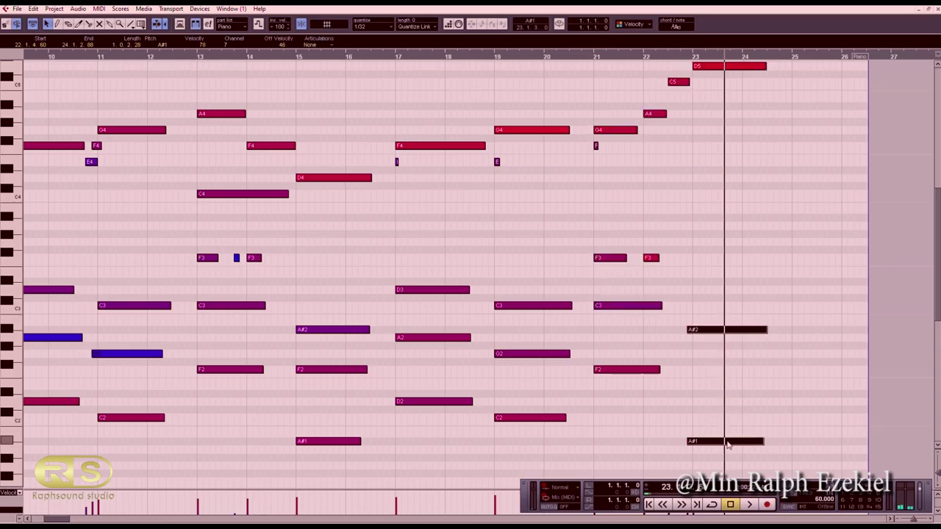
key(q)
click(561, 58)
key(space)
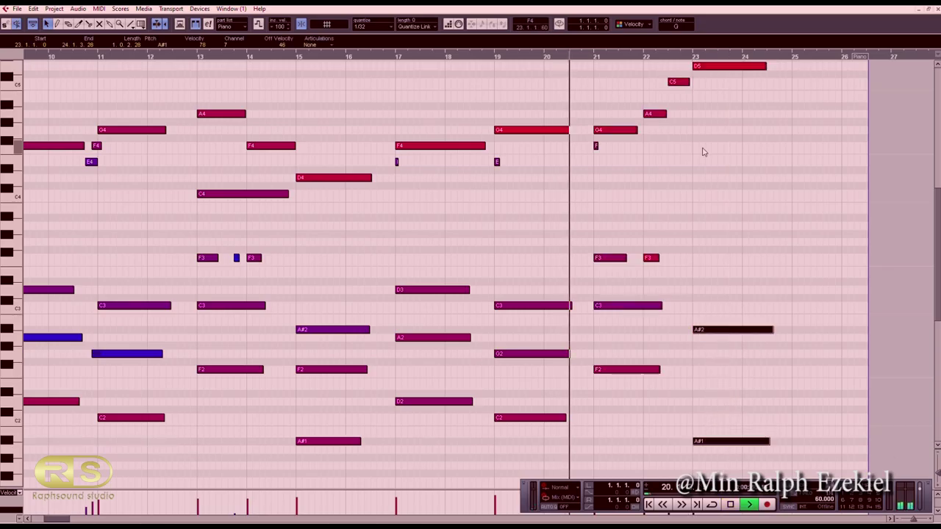
scroll(700, 152, up, 3)
key(space)
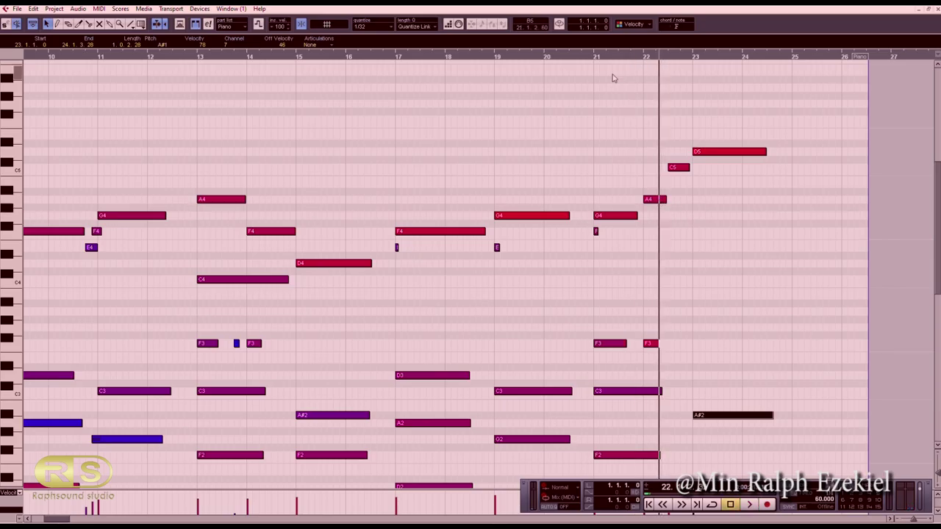
click(571, 59)
key(space)
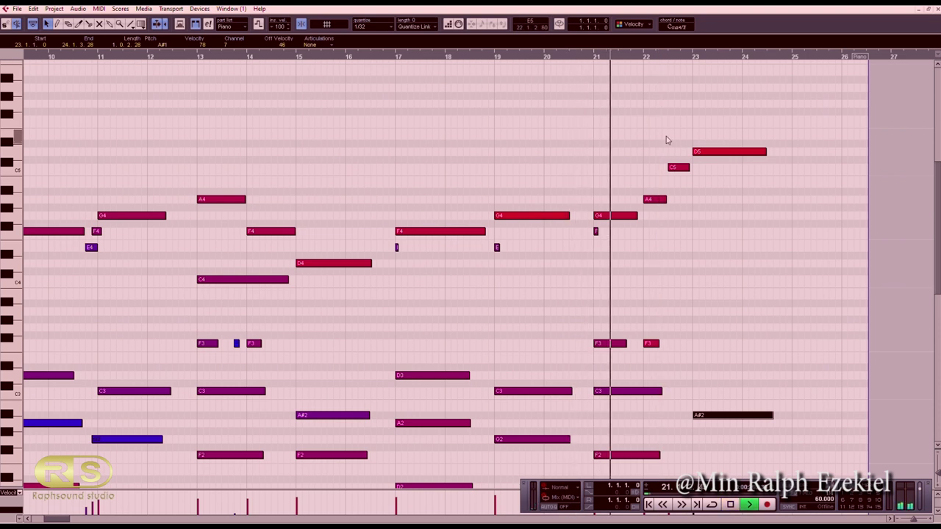
key(space)
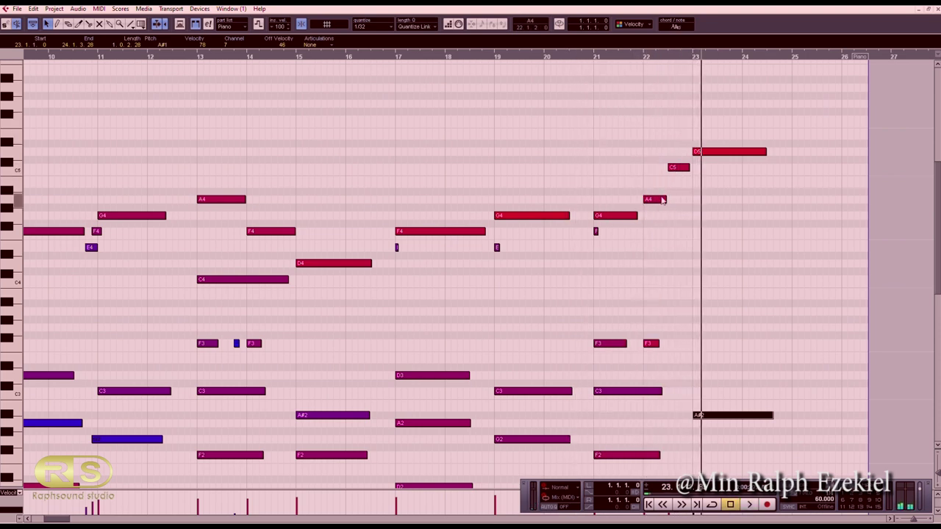
- Try raising the short C5 note before bar 23 to C#5 and audition the passage
click(661, 199)
drag(680, 169, 677, 160)
click(501, 58)
key(space)
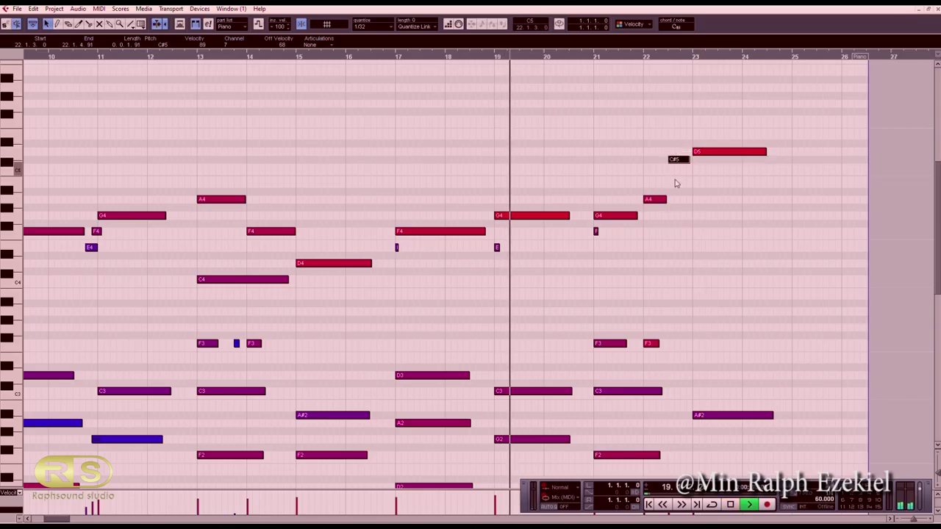
click(706, 210)
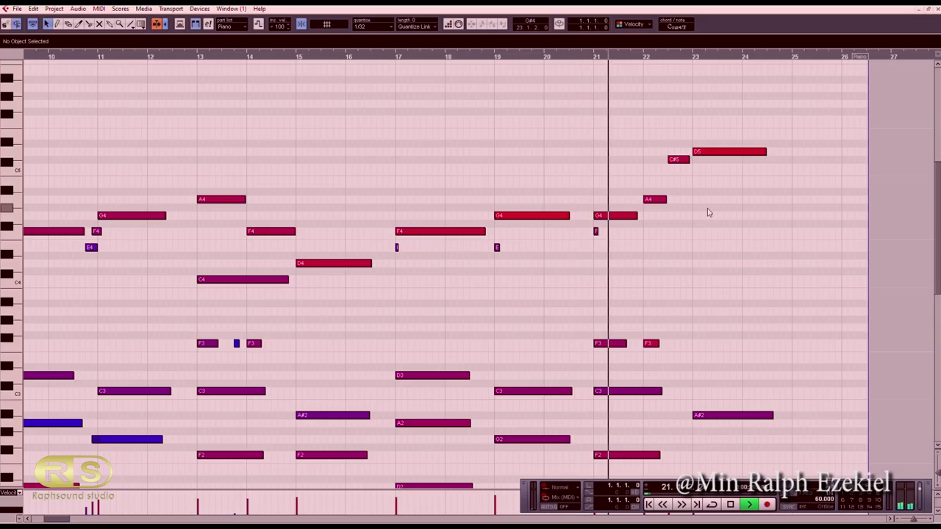
key(space)
- Replace the two short melody notes in bar 22 with one longer C5 starting at bar 22, and play it back
drag(653, 199, 687, 169)
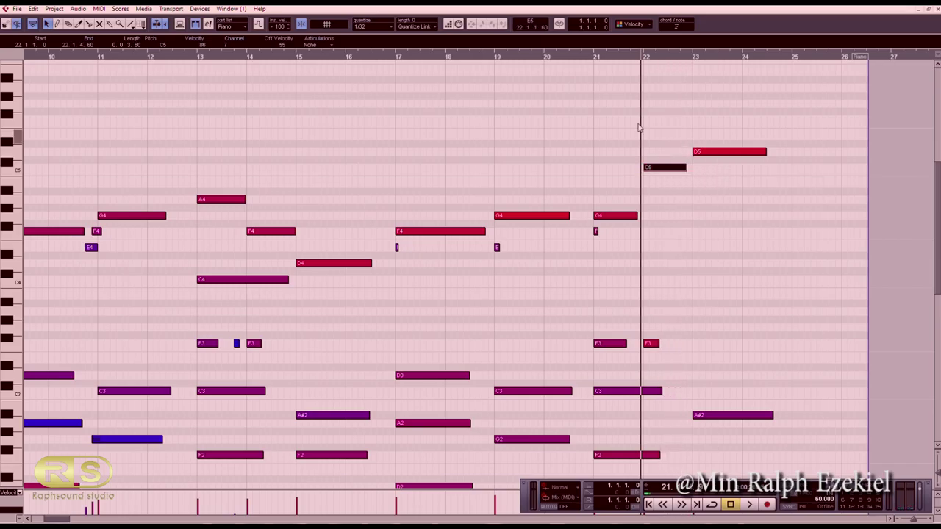
click(551, 58)
key(space)
click(710, 212)
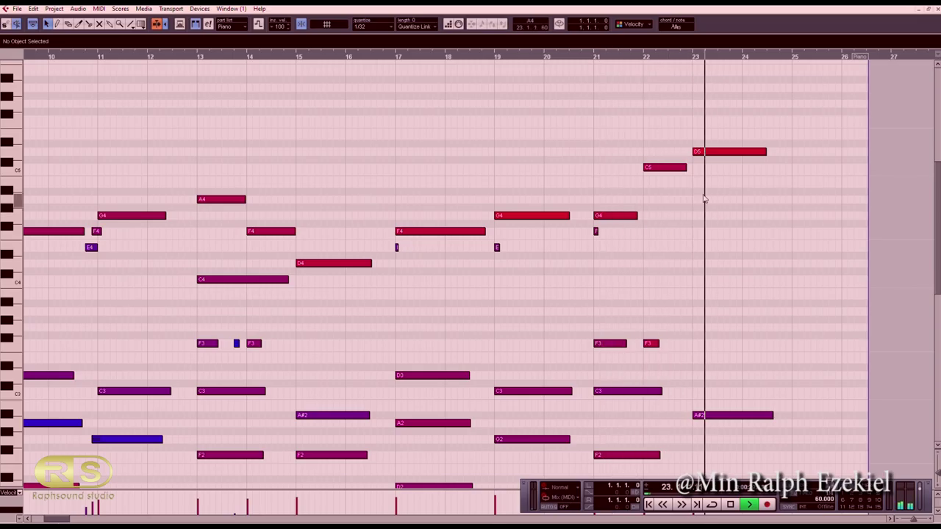
key(space)
- Extend the C5 note in bar 22 to the start of bar 23 and listen to the change
drag(685, 169, 693, 170)
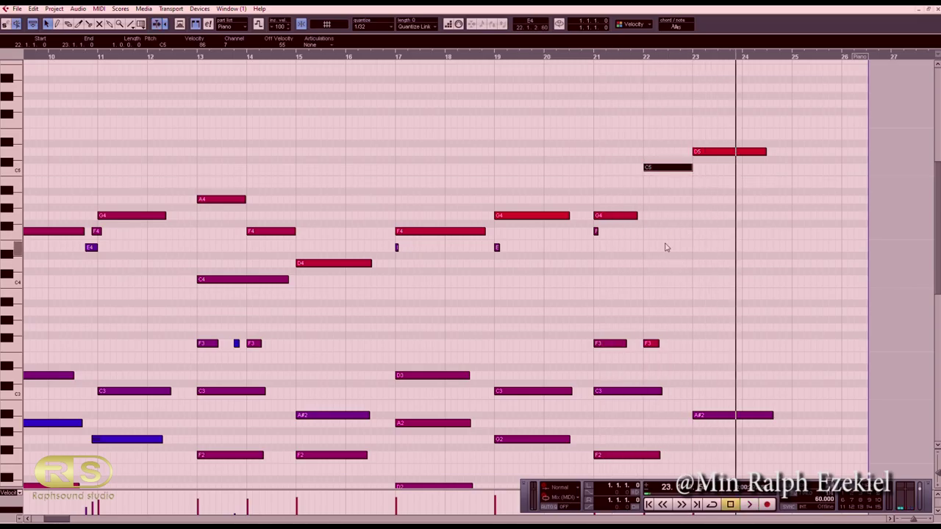
click(547, 57)
key(space)
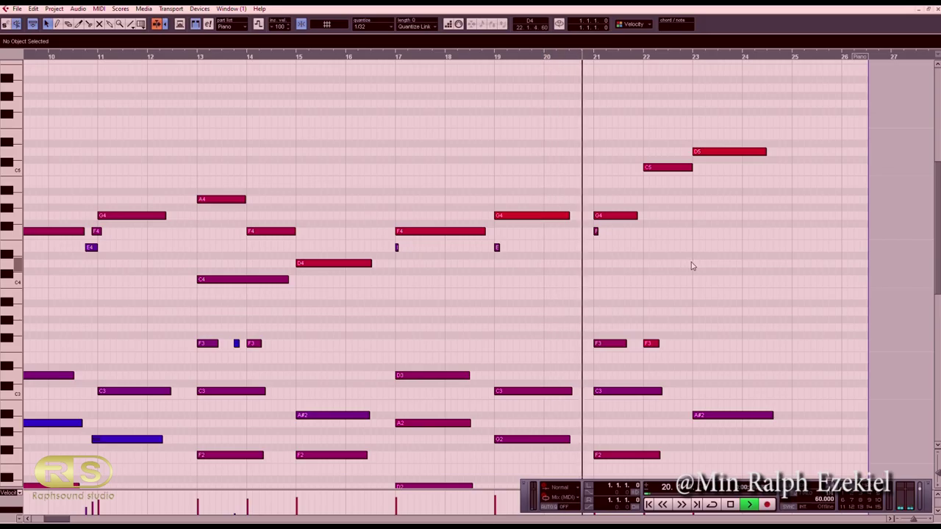
click(665, 220)
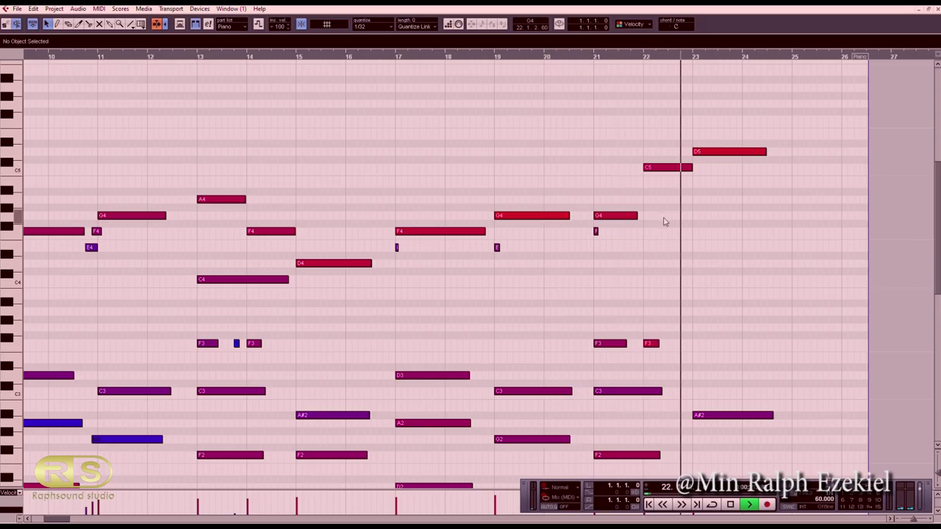
key(space)
- Lengthen the G4 in bar 21 to bar 22 and the F3 in bar 22 to 0.0.3.60, and play the ending
drag(636, 216, 644, 217)
drag(659, 344, 687, 347)
click(507, 56)
key(space)
scroll(726, 206, down, 3)
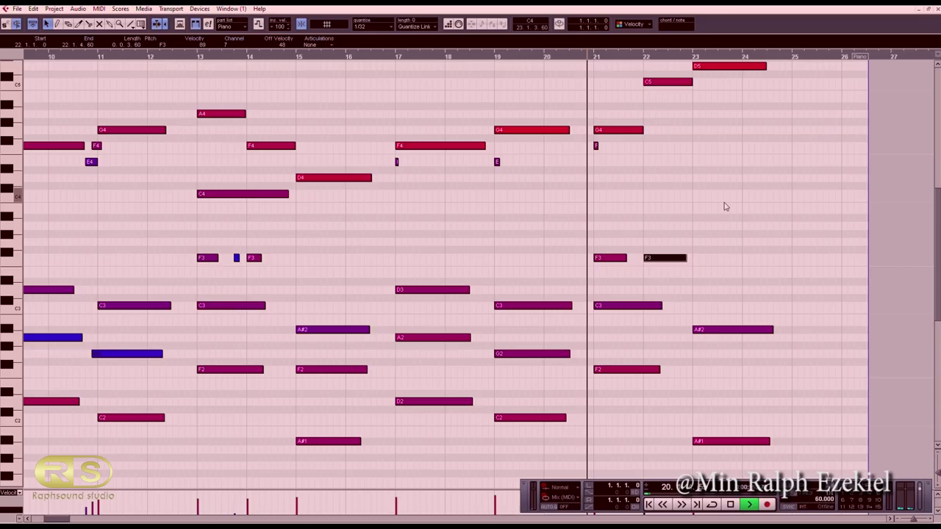
scroll(725, 207, up, 3)
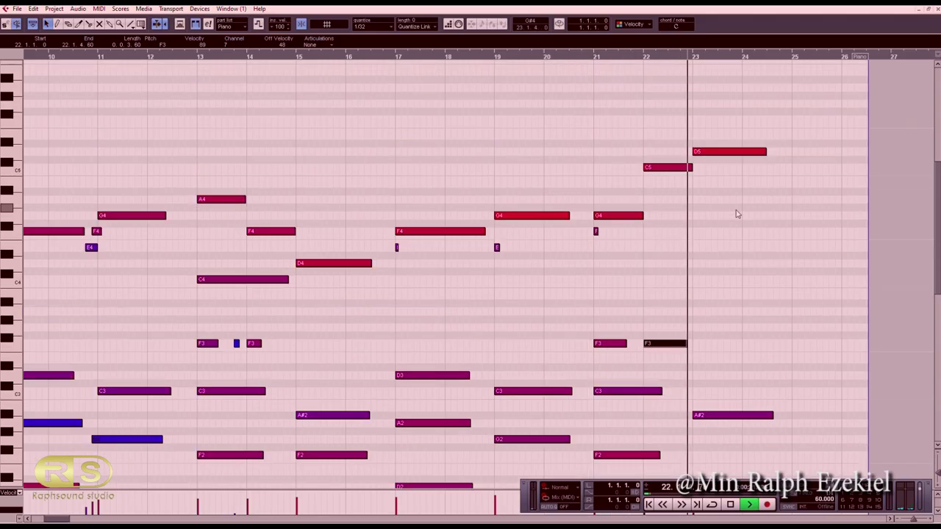
key(g)
key(space)
- Close the note editor, copy the Piano part to the PAD track, and play both tracks from the start
click(936, 9)
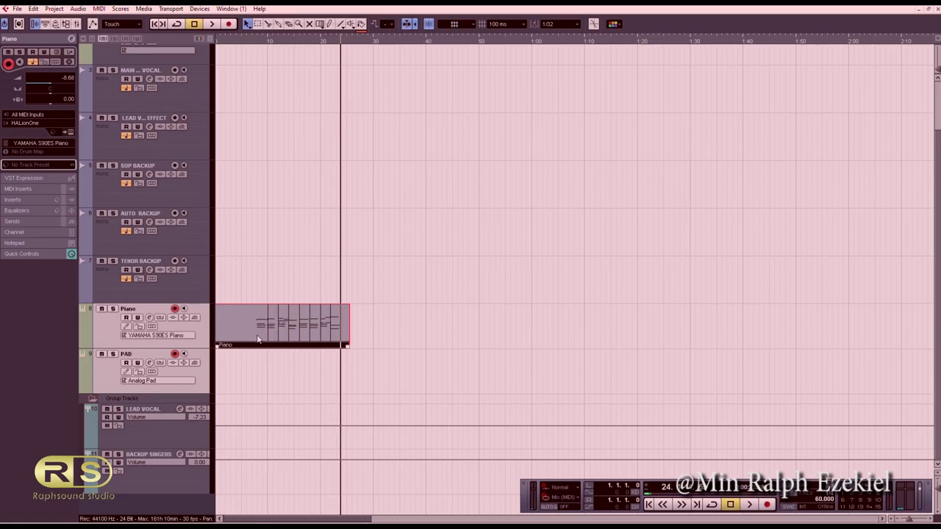
drag(260, 339, 260, 365)
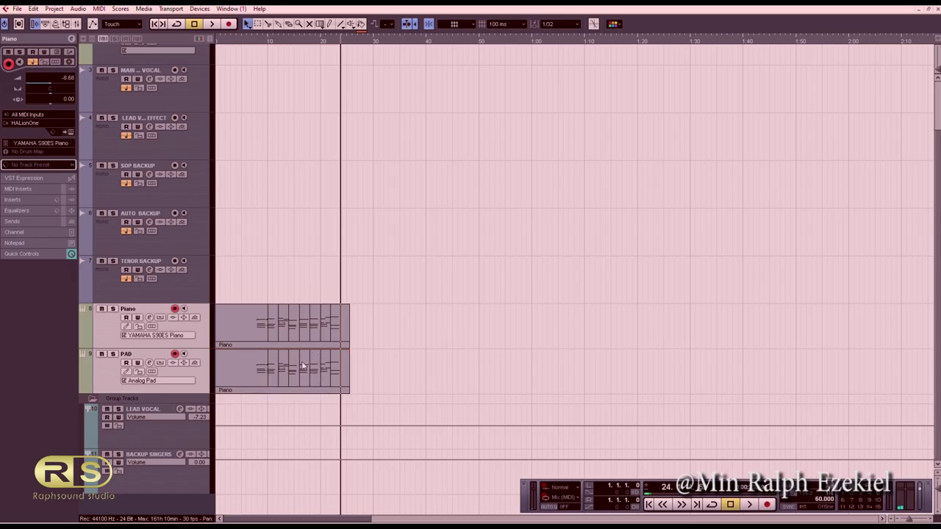
drag(241, 41, 207, 42)
key(space)
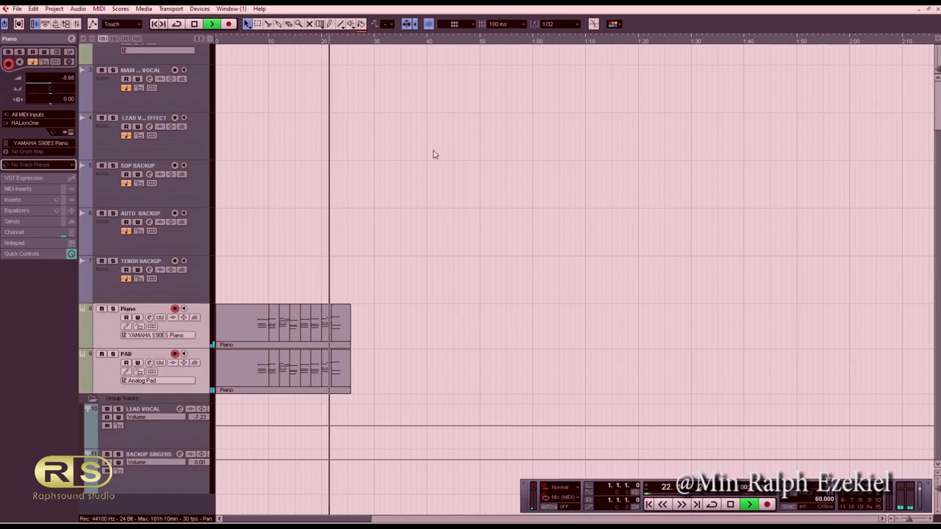
key(space)
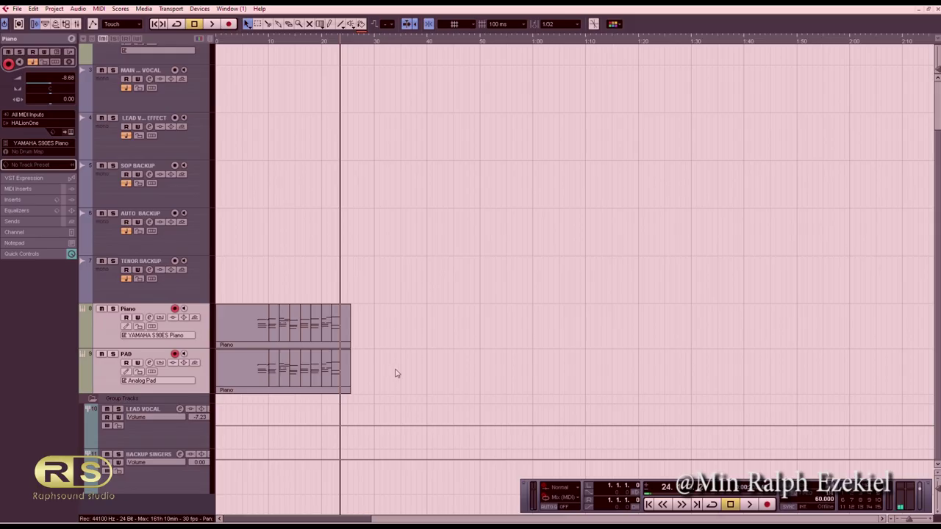
- Color the parts on the Piano and PAD tracks red
drag(396, 374, 258, 328)
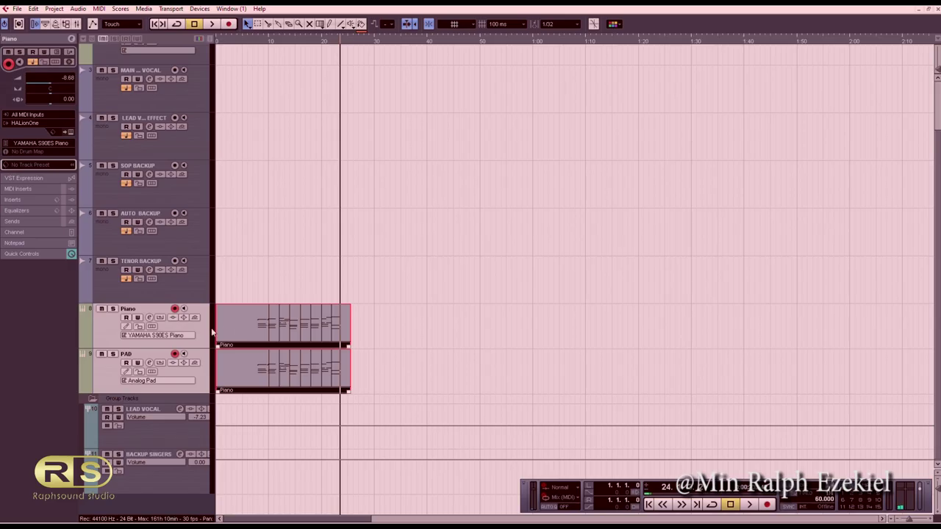
click(613, 24)
click(629, 47)
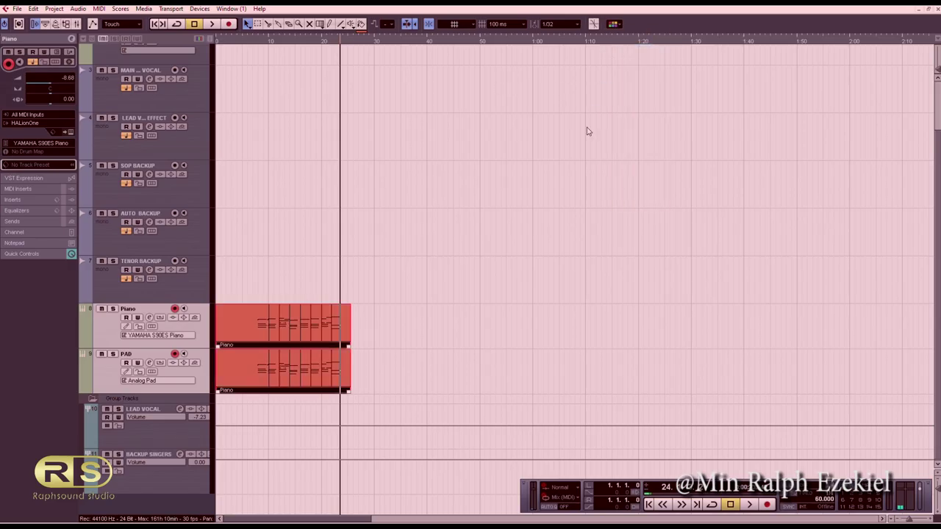
click(595, 112)
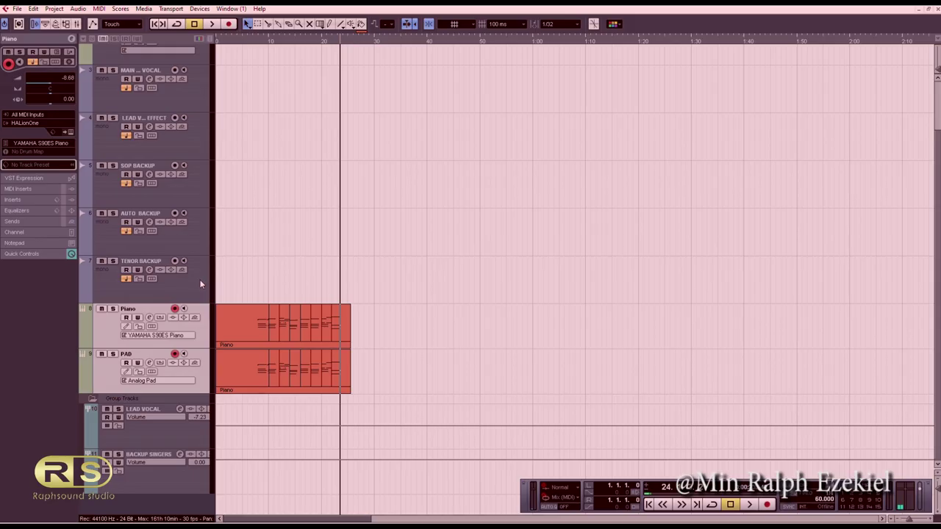
- Add one HALionOne instrument track directly below the TENOR BACKUP track
scroll(240, 257, up, 2)
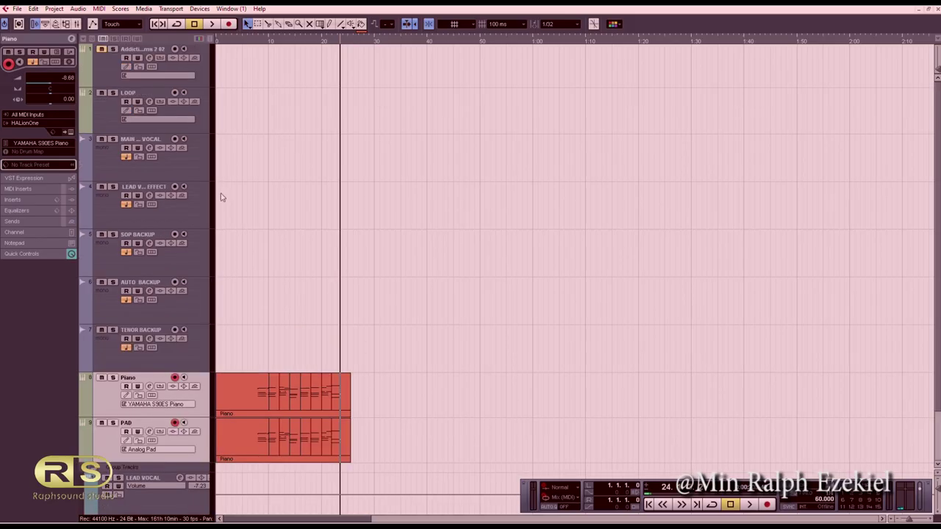
scroll(219, 254, down, 2)
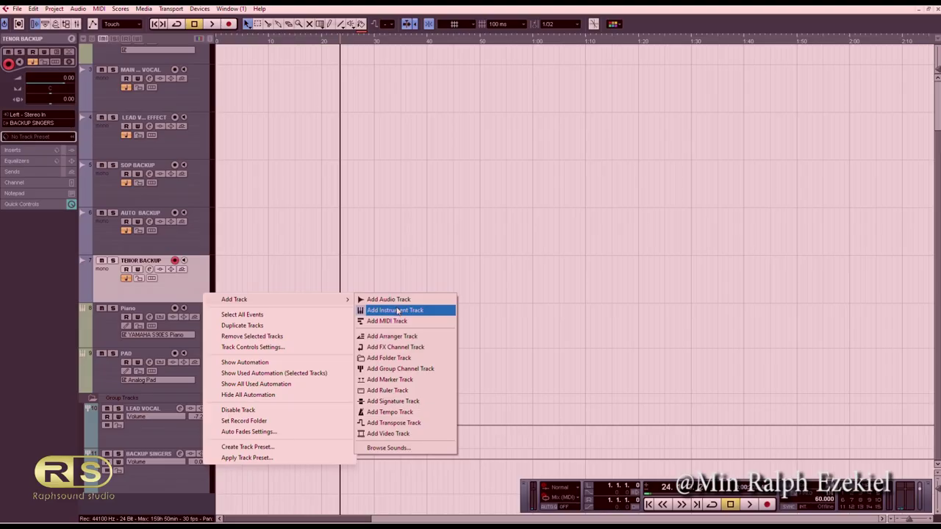
click(398, 311)
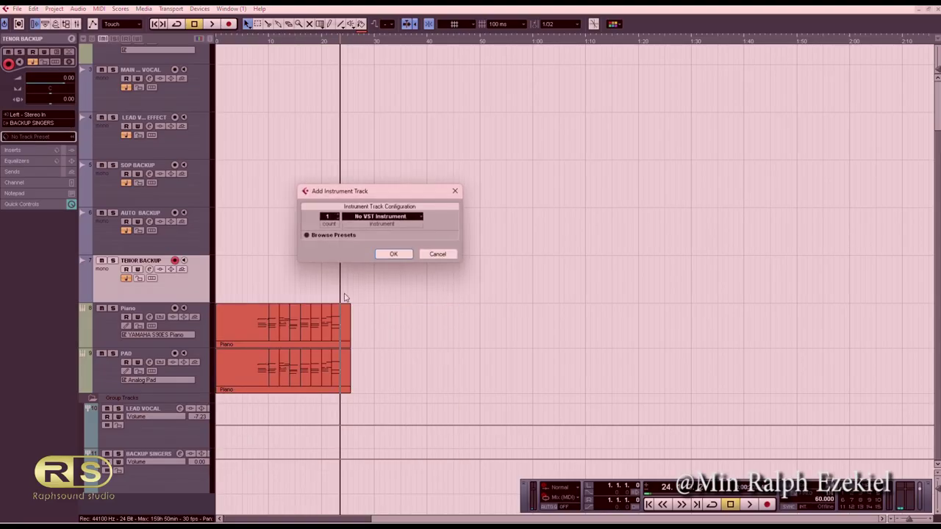
click(361, 218)
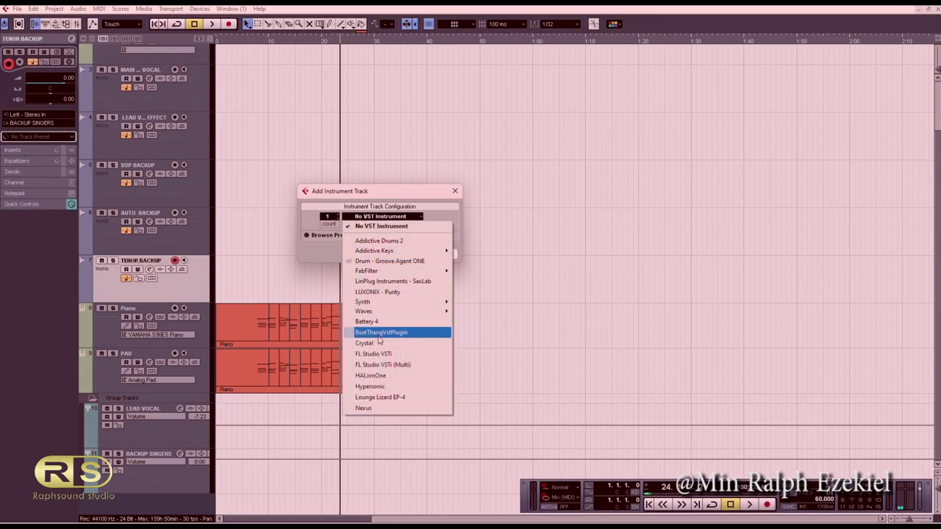
click(382, 376)
click(391, 255)
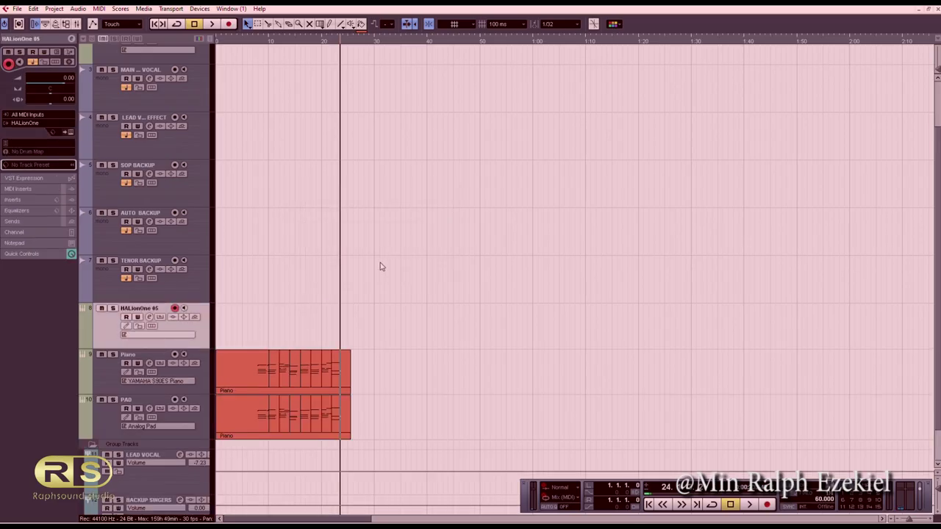
- Open the new track's HALionOne instrument and search its presets for "BASS GU"
click(197, 335)
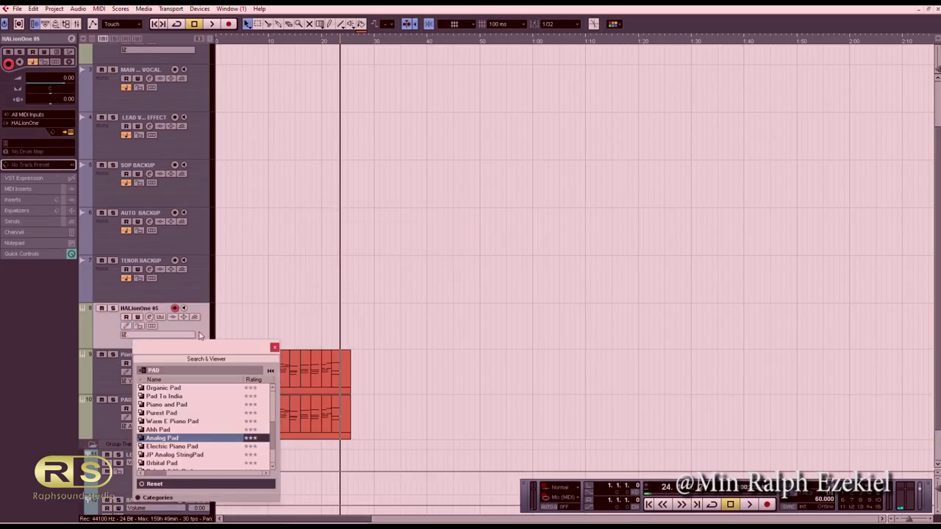
click(274, 348)
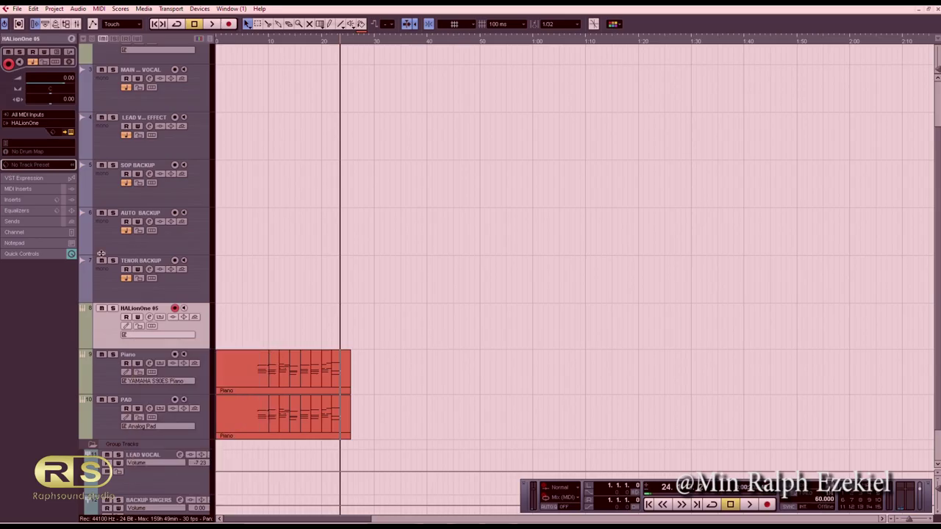
click(71, 133)
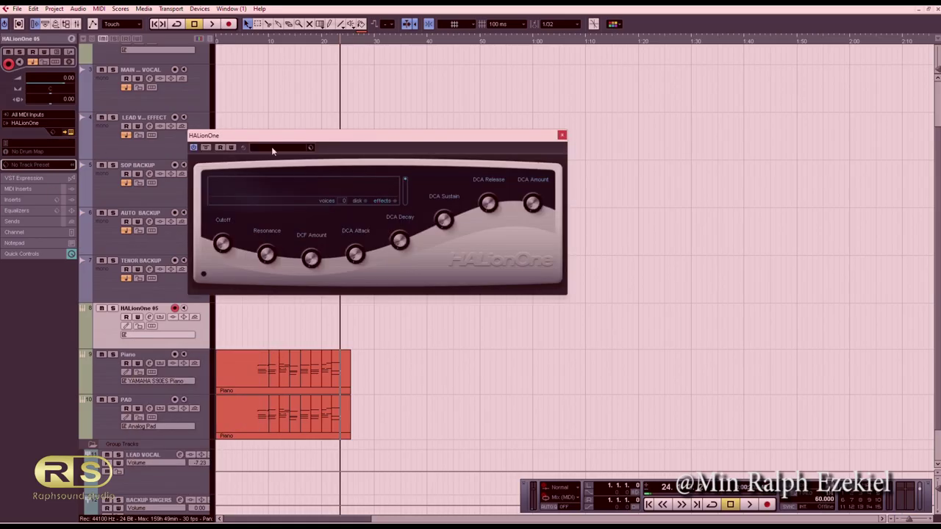
click(271, 148)
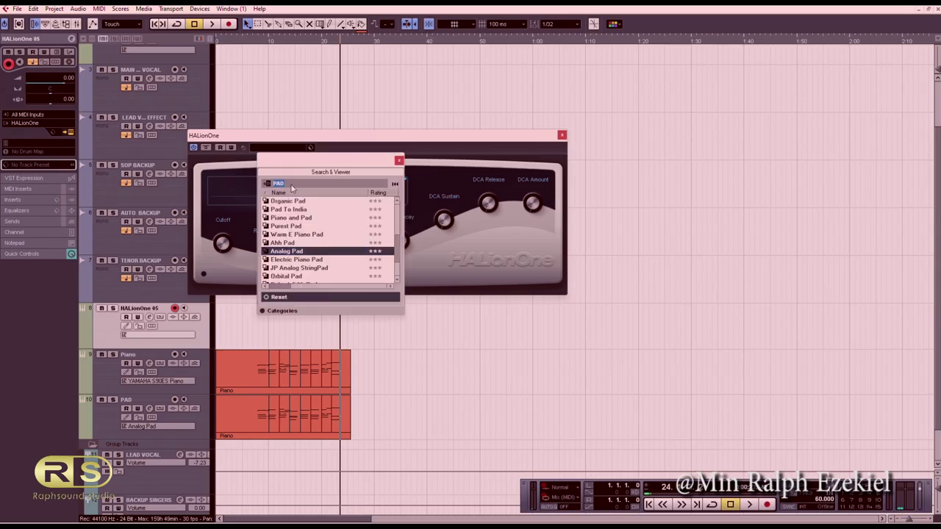
text(B)
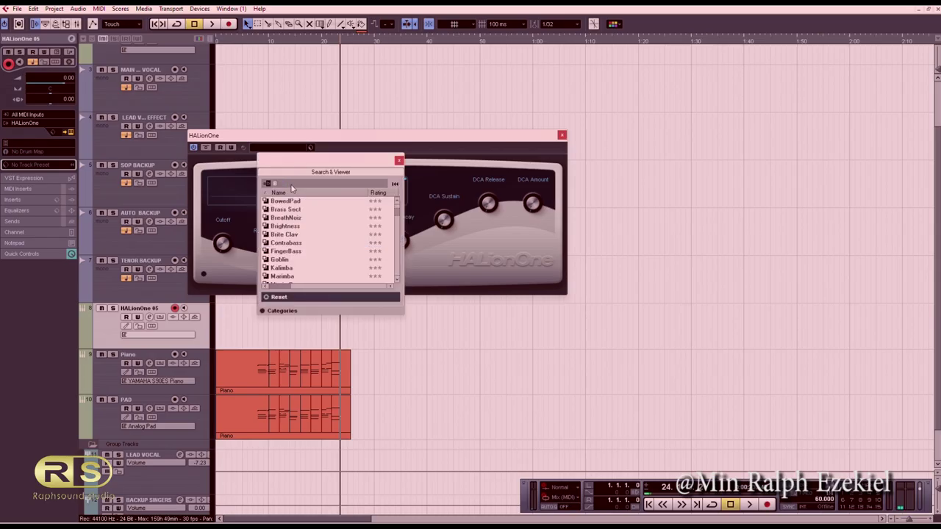
text(ASS GU)
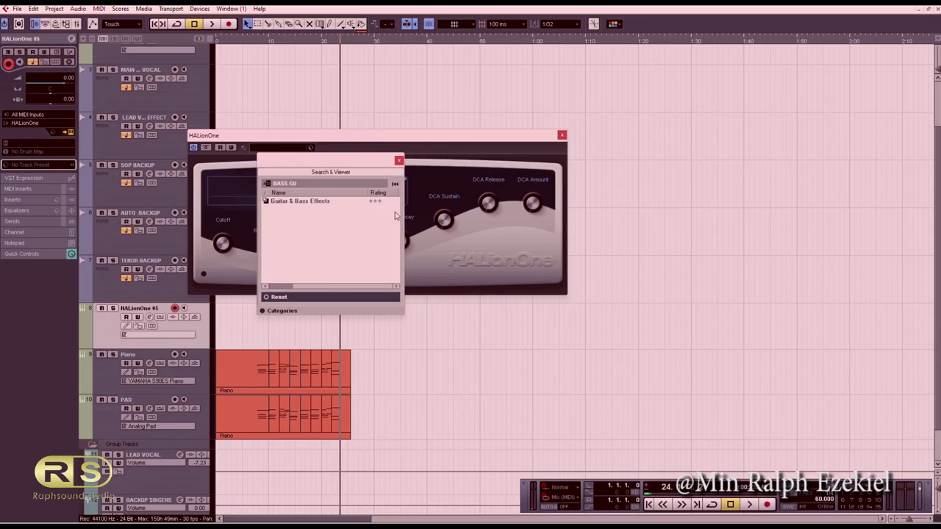
- Replace the preset search with "GUITAR" and load the Distortion Guitar 2 VX preset
key(BackSpace)
key(BackSpace)
key(BackSpace)
key(BackSpace)
key(BackSpace)
key(BackSpace)
key(BackSpace)
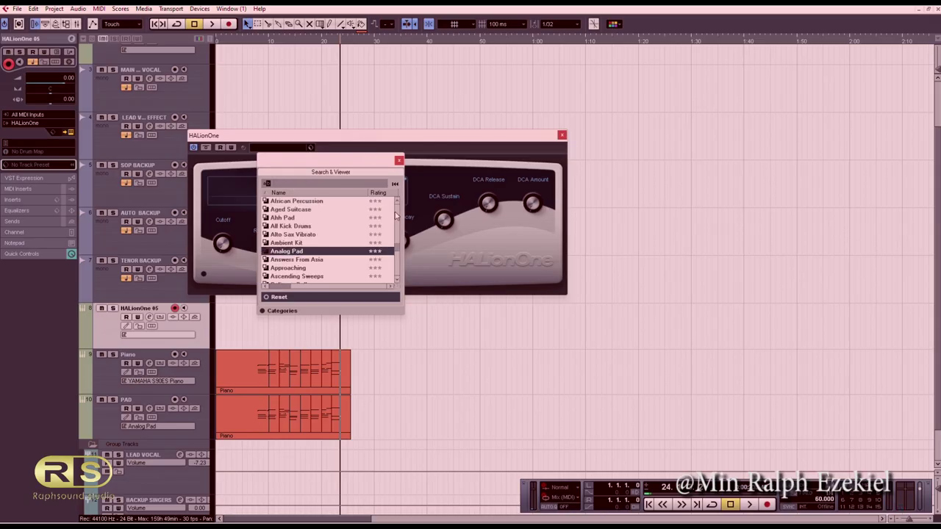
text(GU)
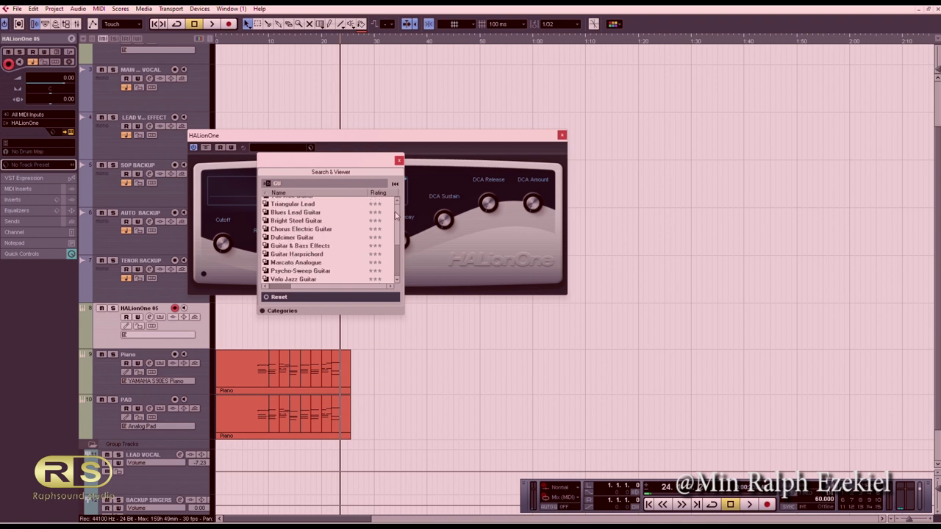
text(ITAR)
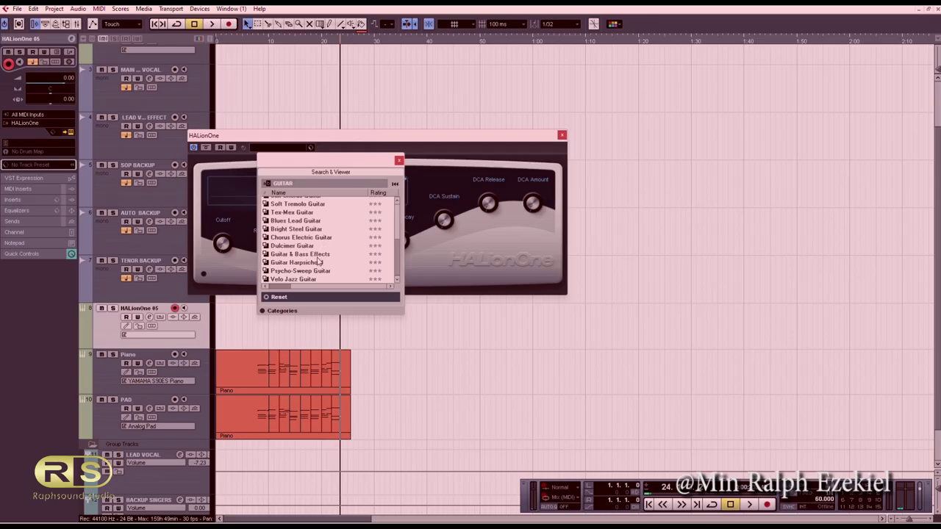
scroll(331, 235, up, 3)
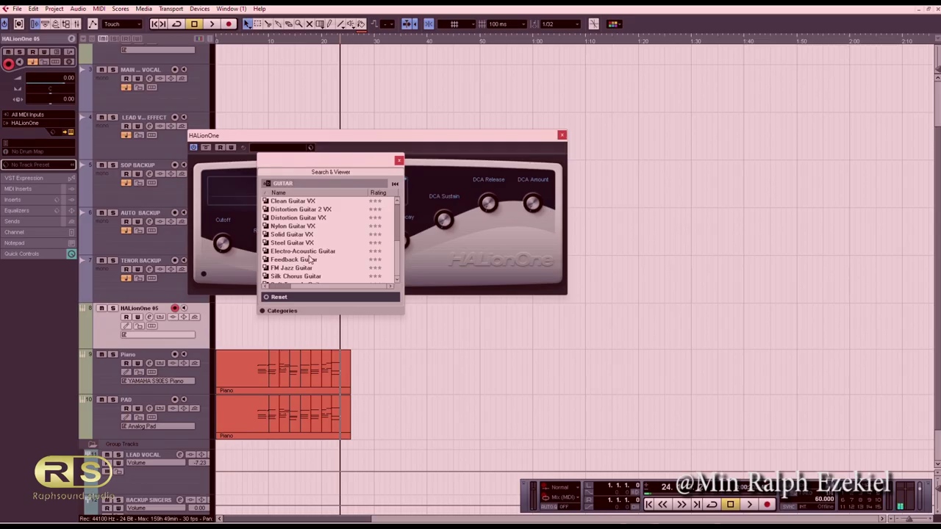
click(313, 209)
- Browse the guitar presets, search for "BASS", load Electric Bass VX, and close the preset browser and instrument window
scroll(318, 226, down, 1)
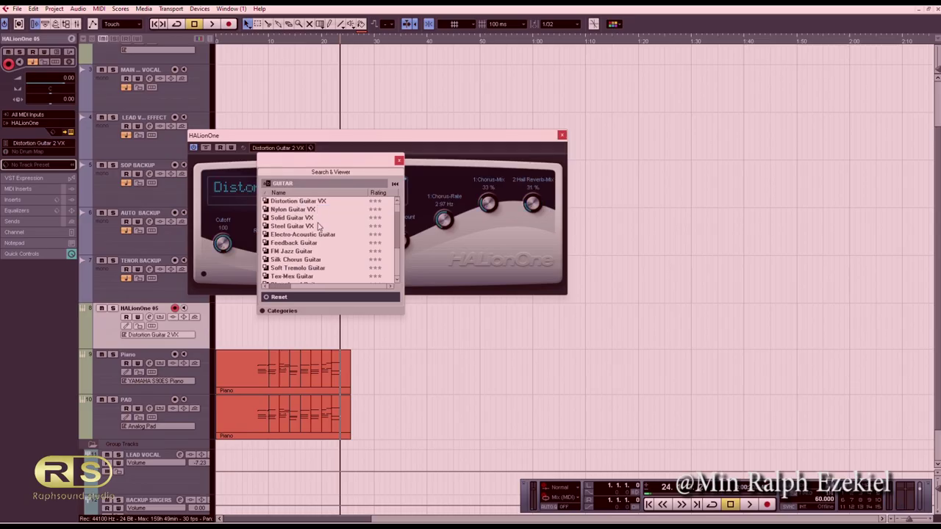
scroll(316, 230, down, 1)
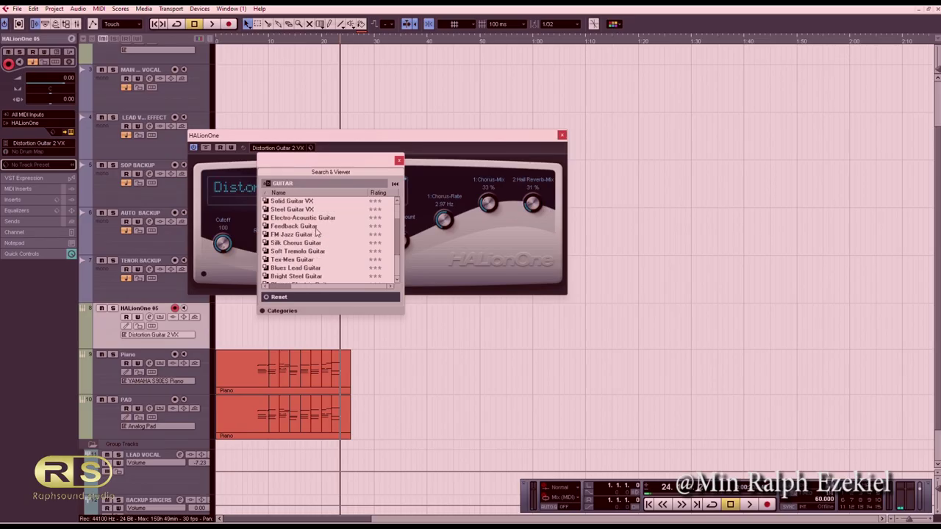
scroll(315, 234, down, 2)
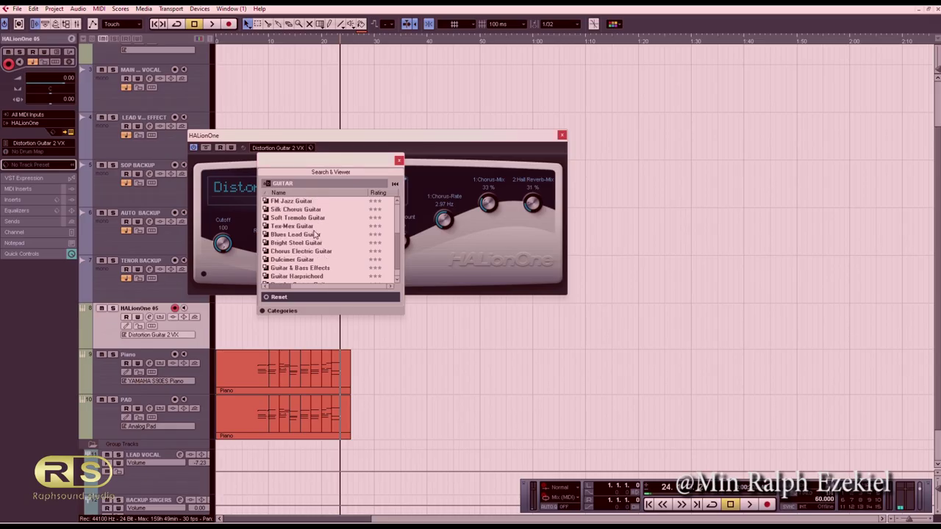
scroll(316, 235, down, 1)
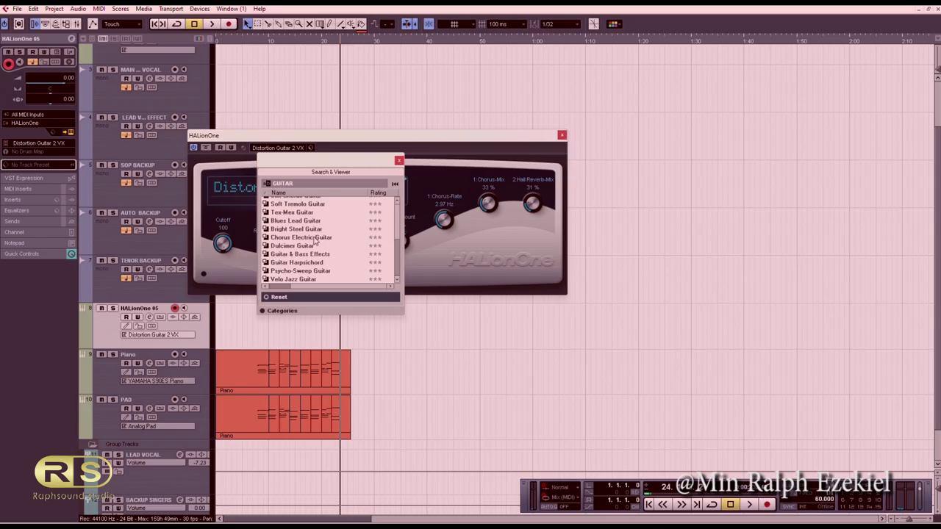
click(301, 280)
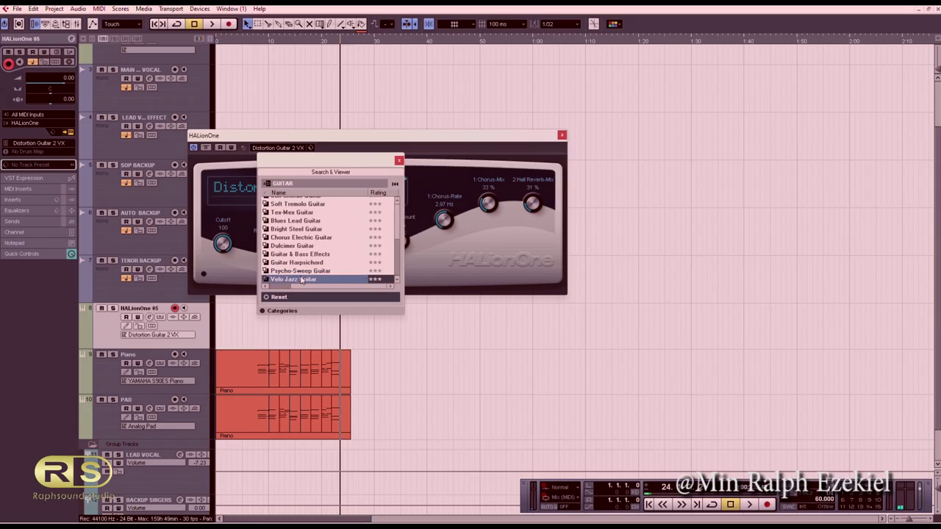
key(Up)
key(Up)
key(Up)
key(Up)
key(Up)
key(Up)
key(Up)
key(Up)
key(Up)
key(Up)
key(Up)
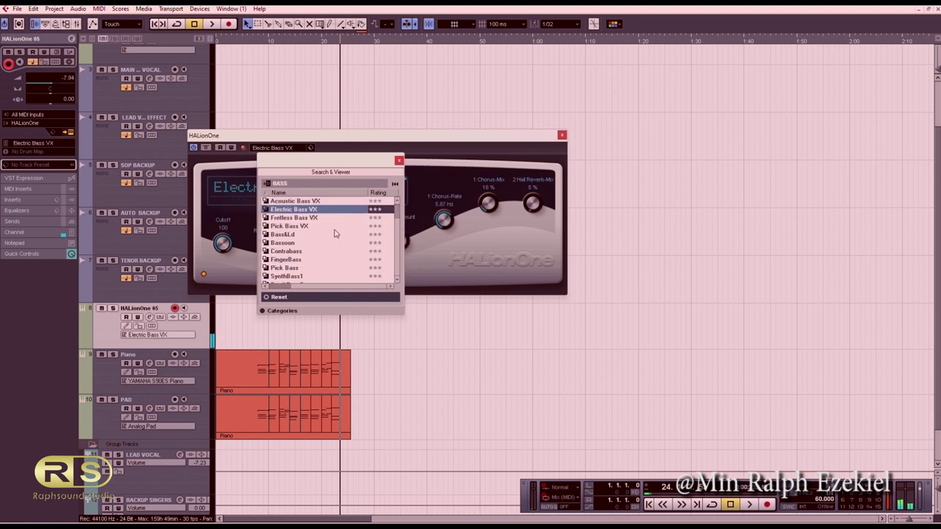
click(398, 161)
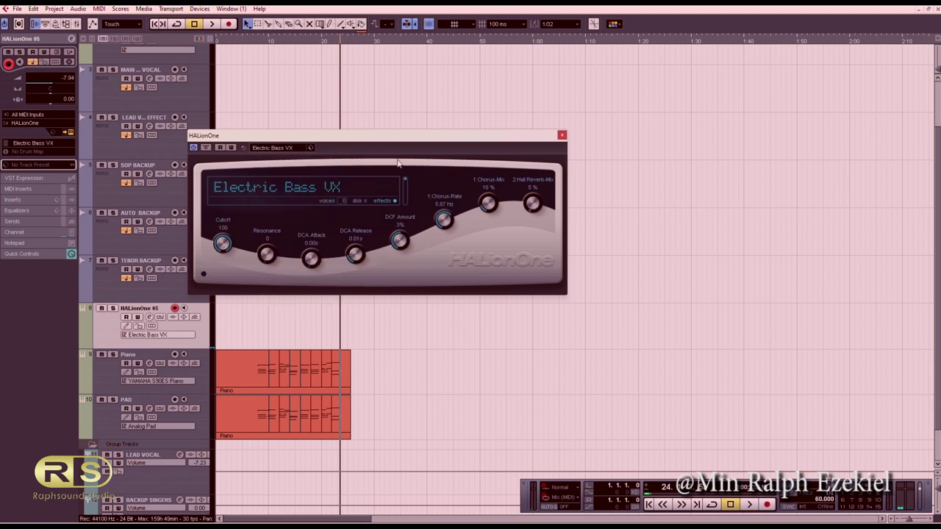
click(562, 135)
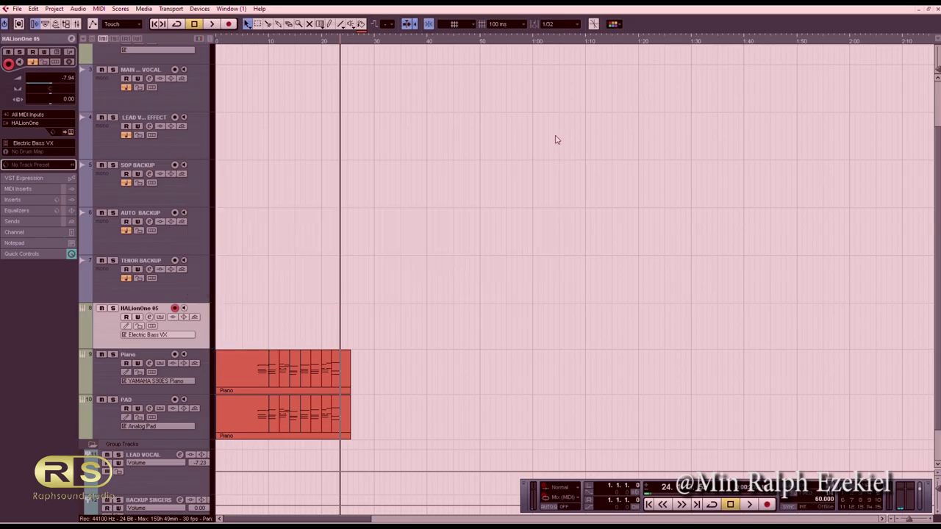
- Play the Piano and PAD parts from about bar 8 to try out the bass sound along with them
click(253, 43)
key(space)
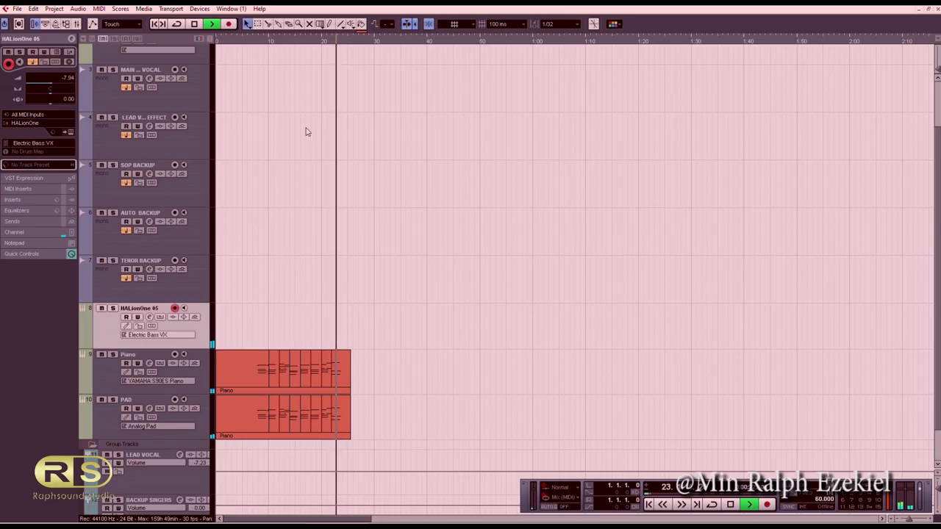
key(space)
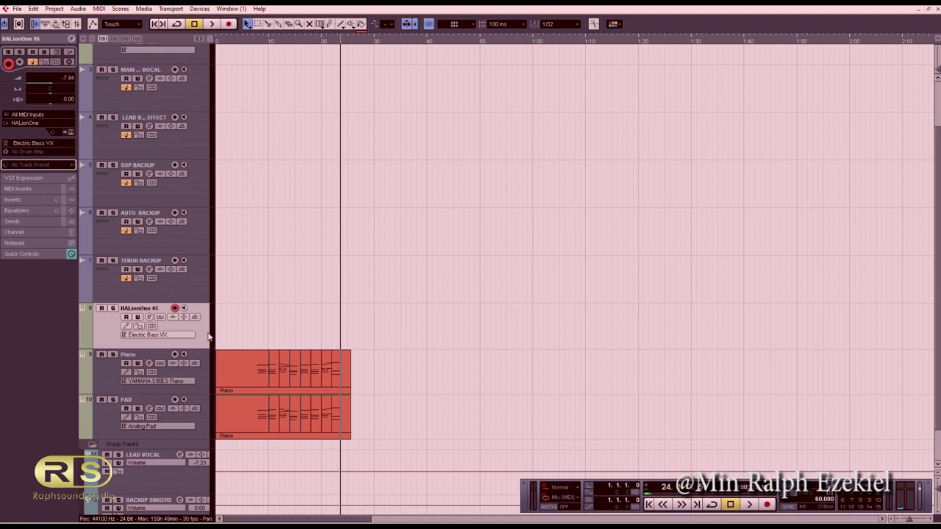
- Rename the new HALionOne track BASS GUITAR and rehearse the bass with playback from bar 8 to bar 24
double_click(153, 310)
key(Return)
click(255, 43)
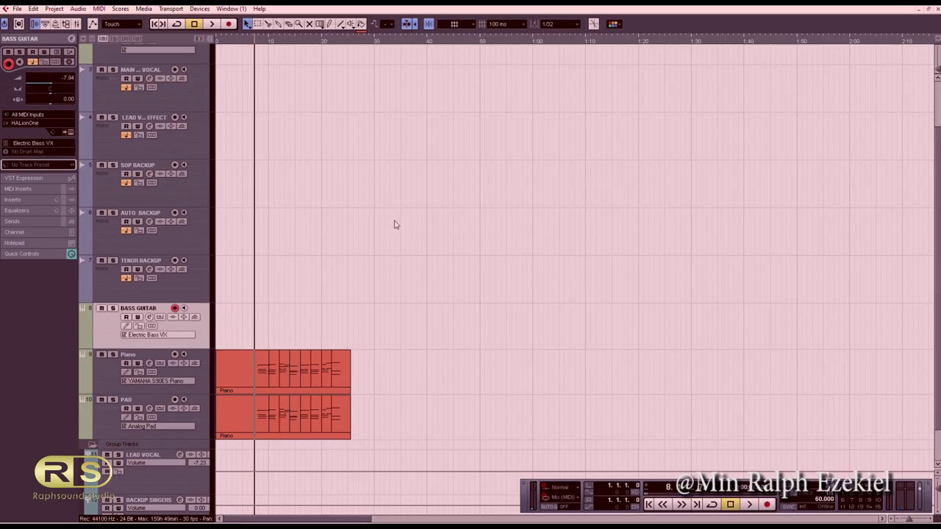
key(space)
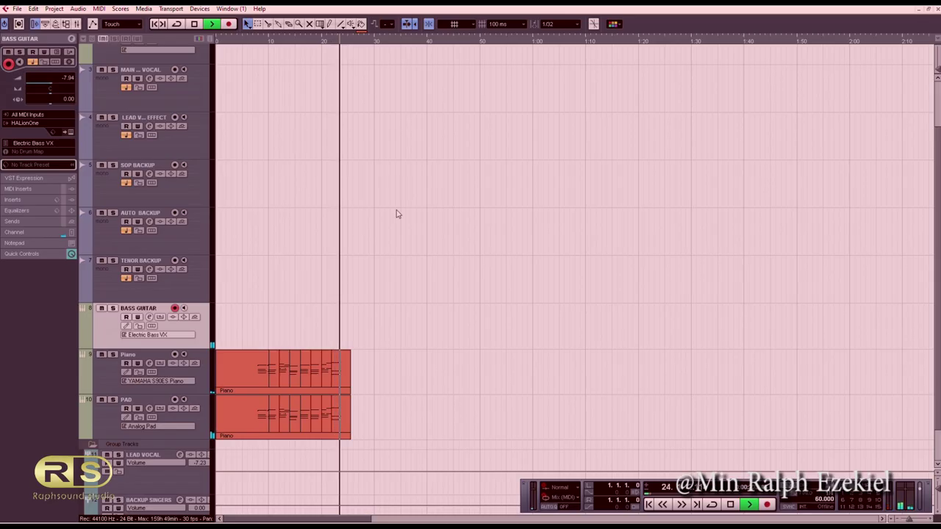
key(space)
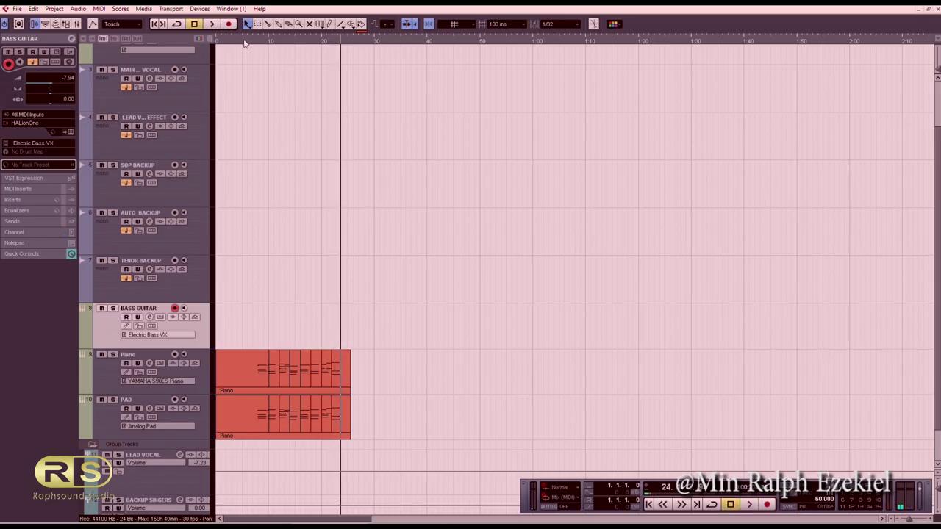
- Record a bass part on the BASS GUITAR track from bar 7 to bar 24 and play it back from bar 12
click(249, 43)
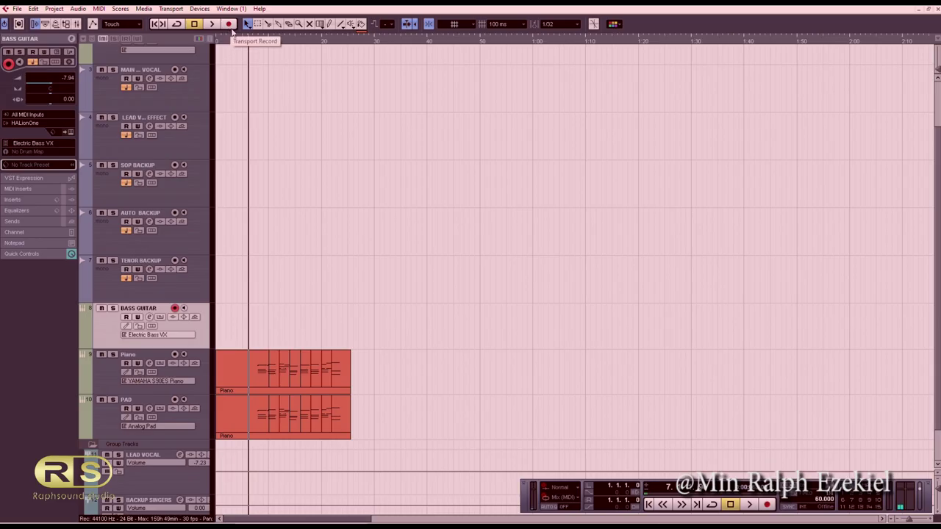
click(230, 26)
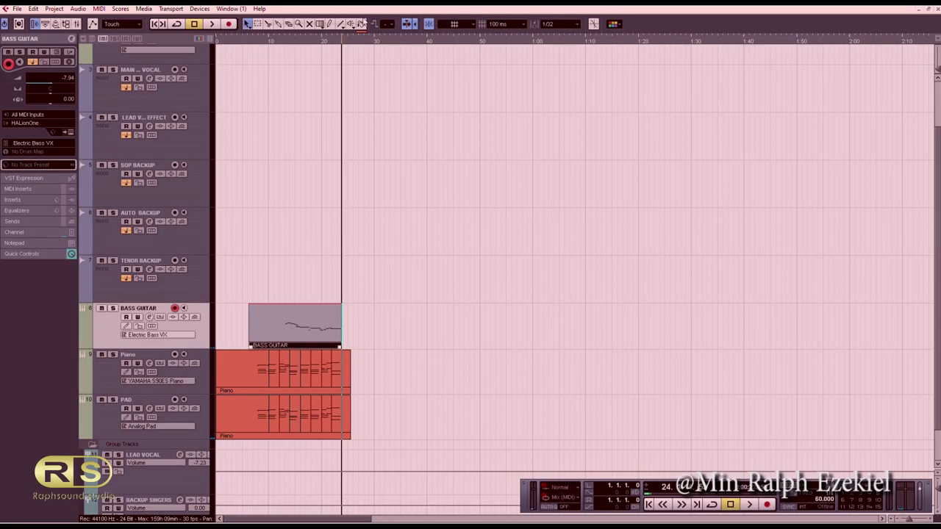
click(279, 41)
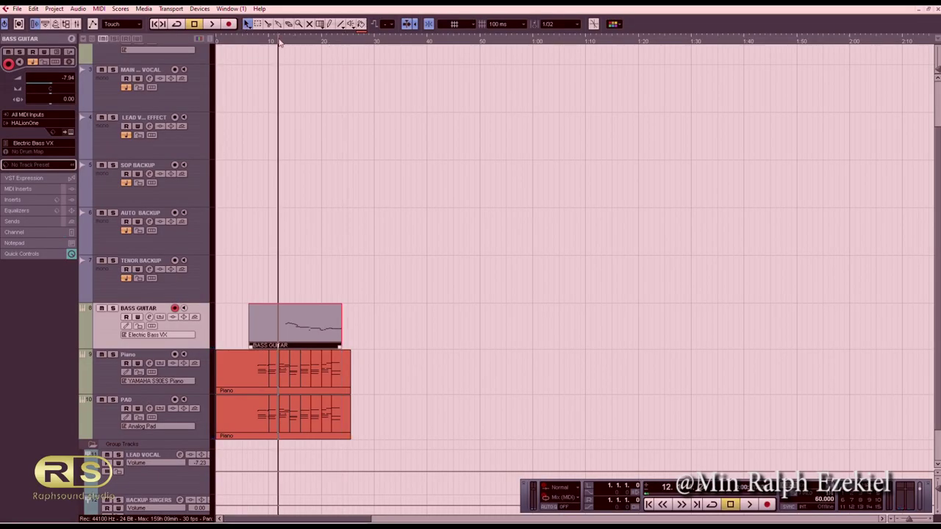
key(space)
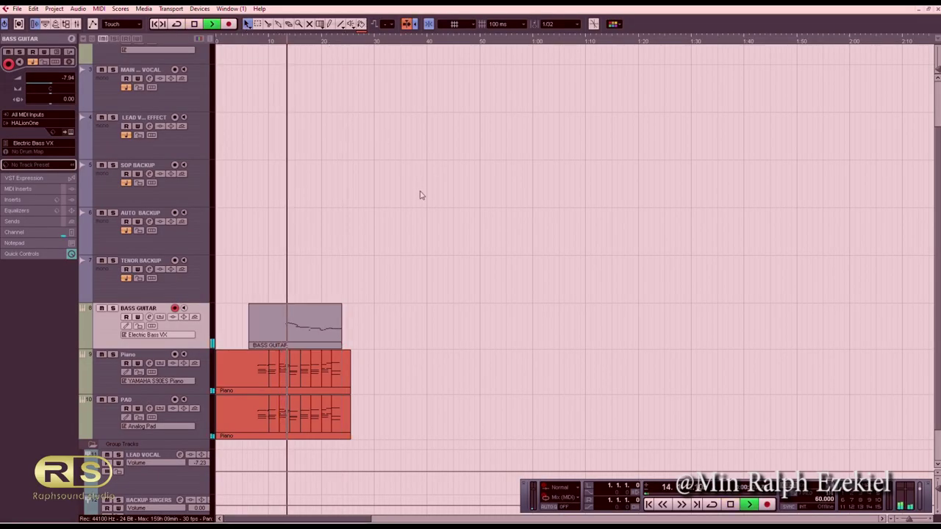
- Open the BASS GUITAR part in the note editor, select all its notes and quantize them to 1/32
double_click(319, 325)
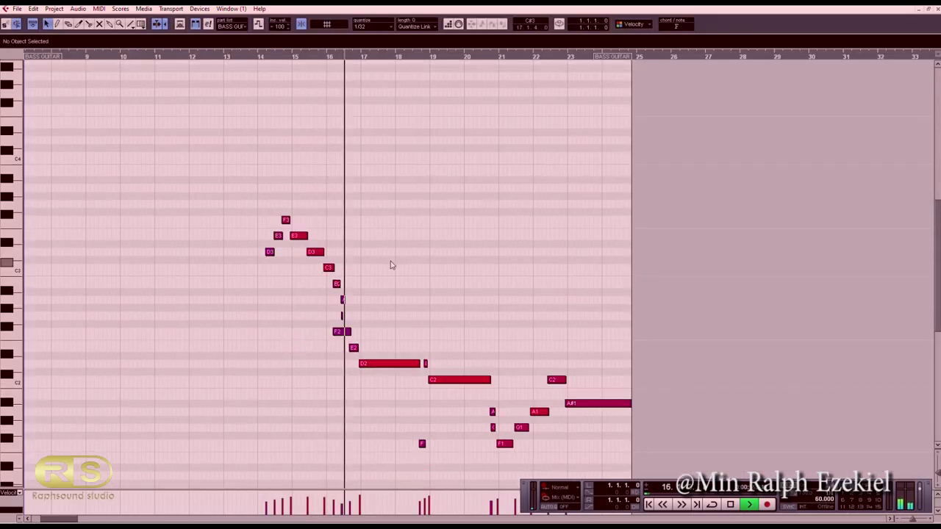
scroll(399, 203, down, 3)
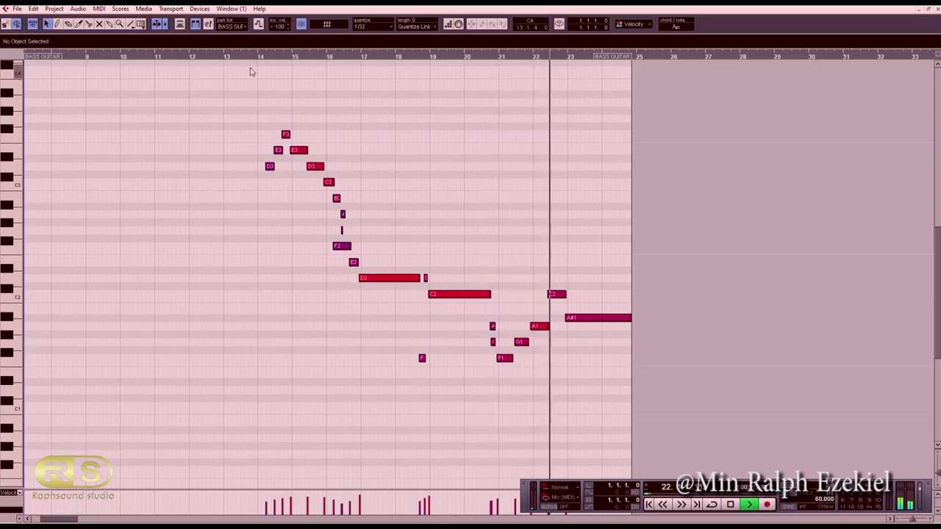
drag(254, 114, 638, 394)
click(637, 392)
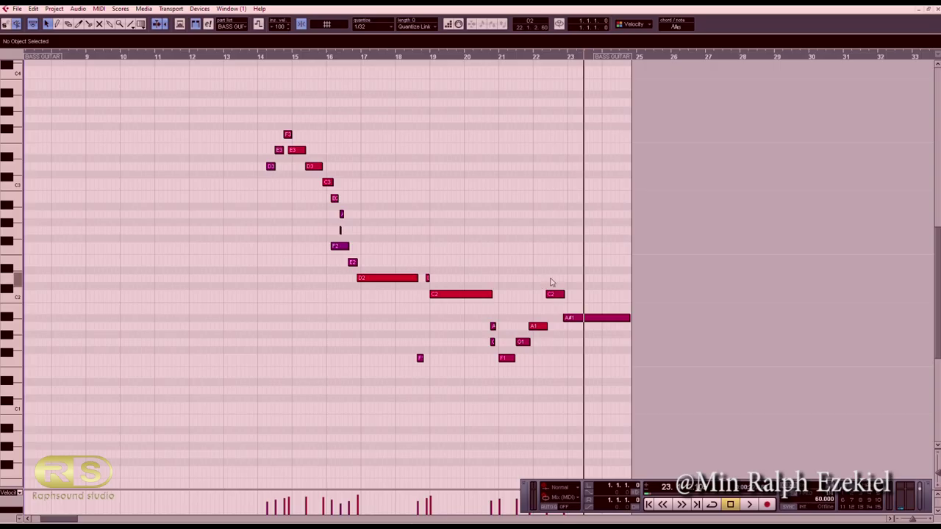
- Move the last three bass notes (A1, C2 and A#1) later so the A1 starts on bar 22, enlarging the part
drag(538, 268, 614, 316)
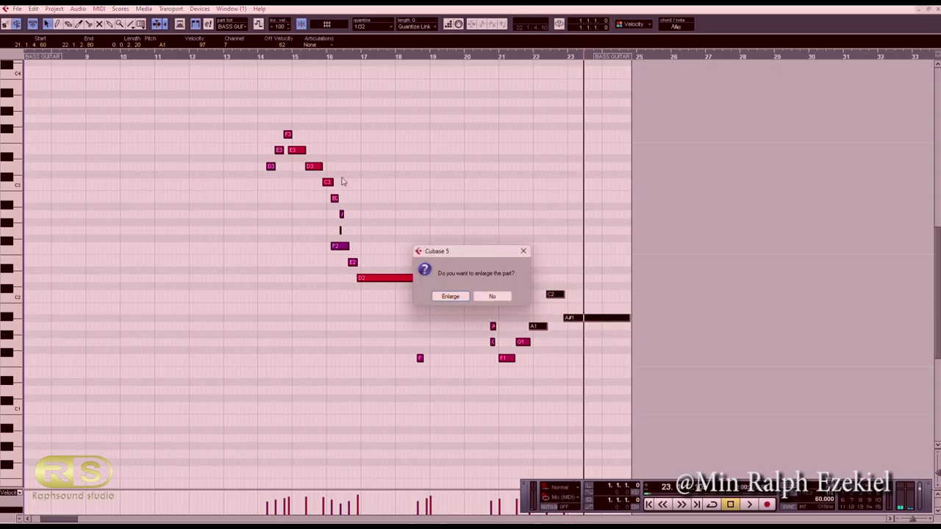
click(450, 296)
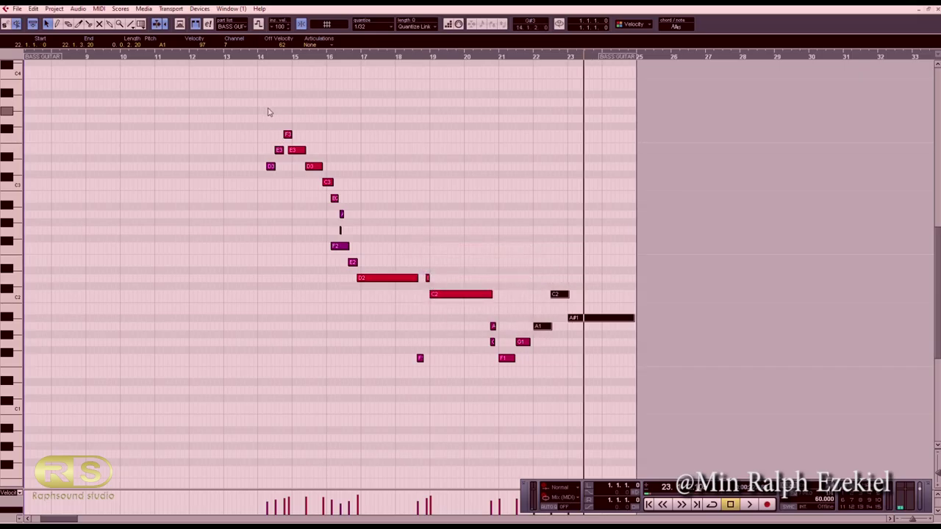
- Try shifting the opening run from the first D3 to the long D2 so the D2 starts on bar 17, and listen to it
drag(268, 108, 372, 280)
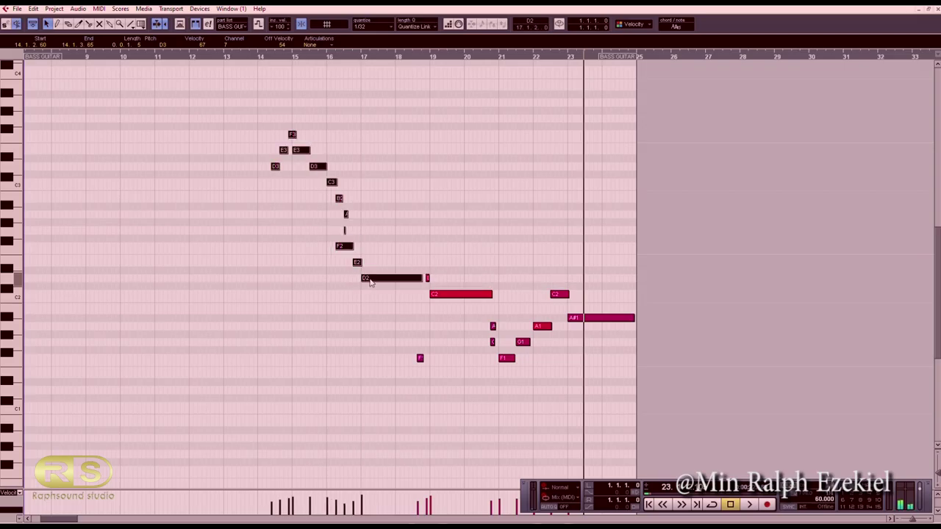
click(175, 64)
key(space)
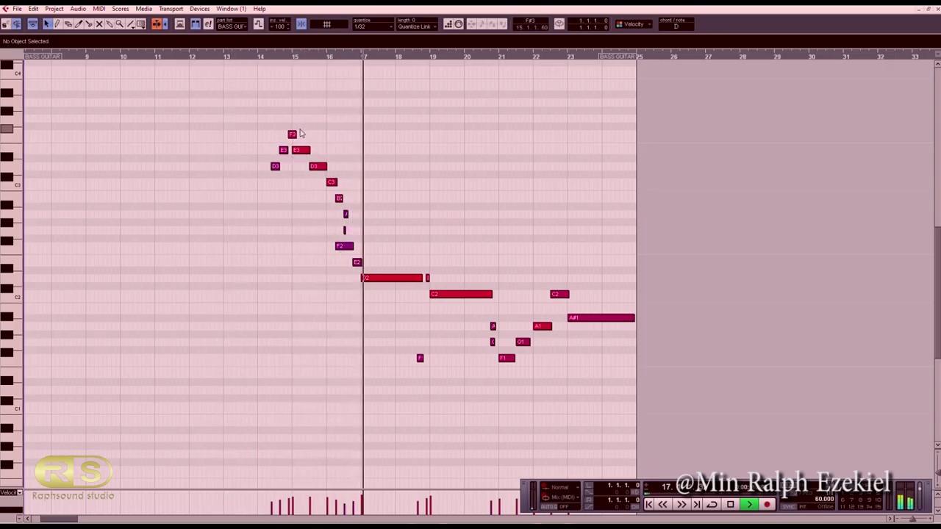
key(ctrl+Left)
- Move the longer E3 note to start on bar 15 and play the bass part from about bar 13
click(189, 62)
key(space)
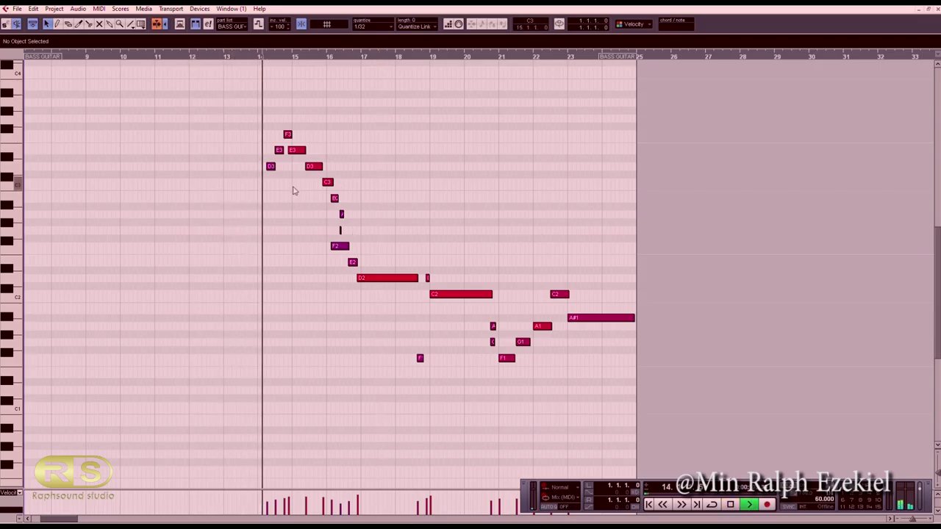
key(space)
drag(297, 152, 309, 149)
click(235, 58)
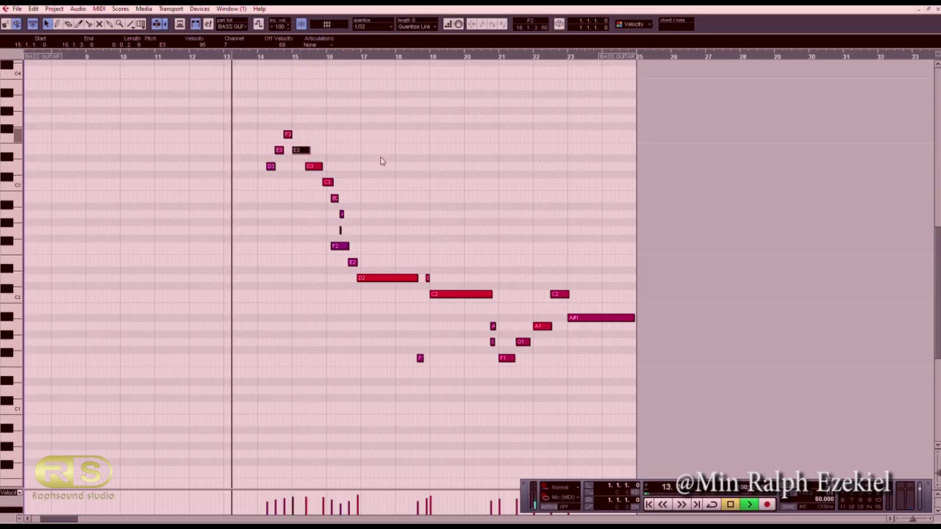
key(space)
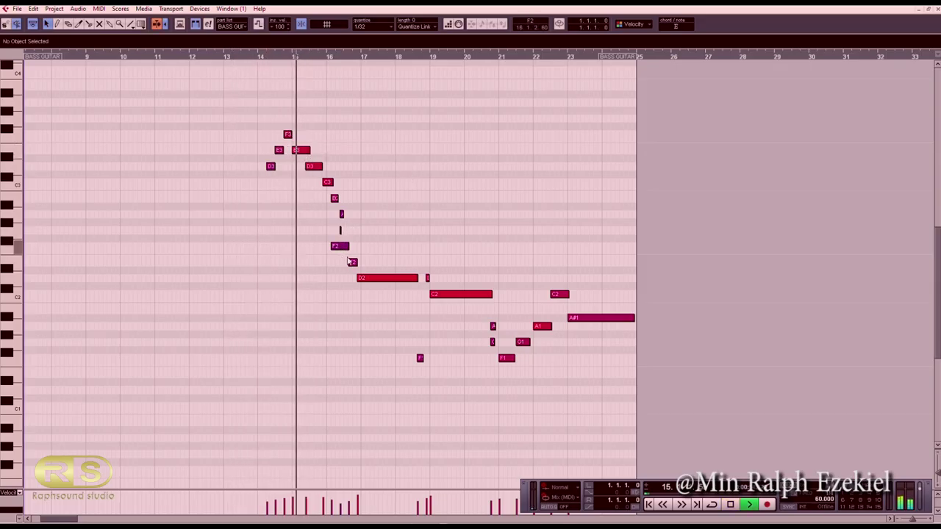
- Move the F2, E2 and long D2 notes later so the D2 starts on bar 17, and delete the F2 during playback
drag(374, 295, 343, 247)
key(space)
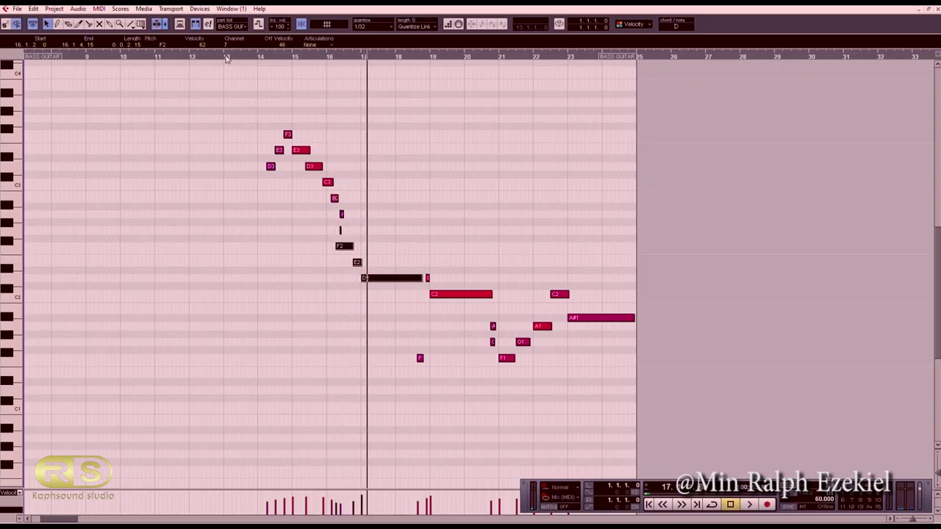
click(226, 58)
key(space)
click(349, 248)
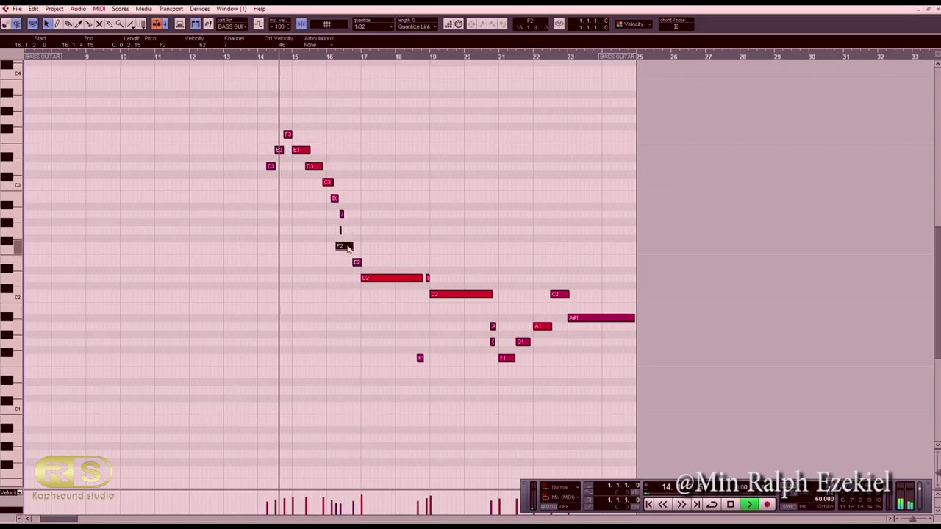
key(Delete)
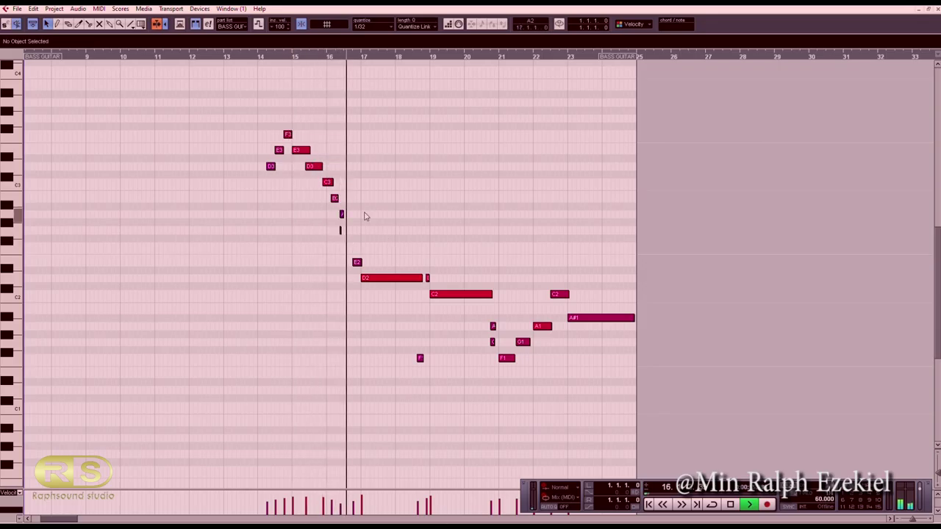
key(space)
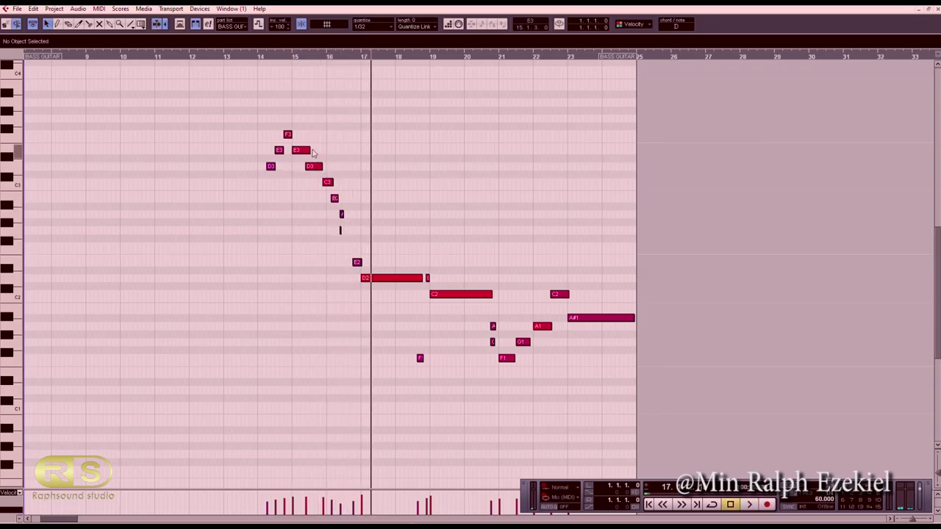
- Shift the descending notes from the second D3 to the short A2 slightly later, play the part through and close the note editor
drag(318, 159, 344, 210)
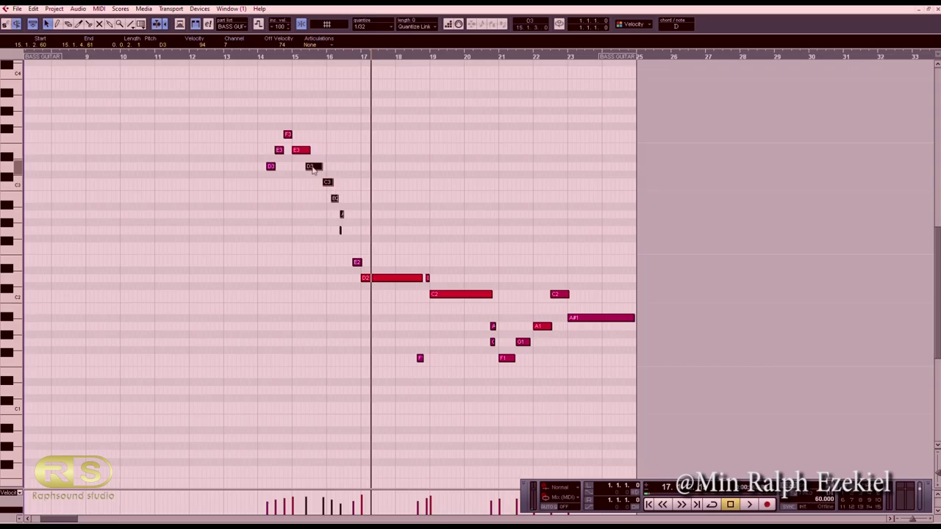
drag(314, 168, 319, 167)
click(247, 59)
click(416, 175)
key(space)
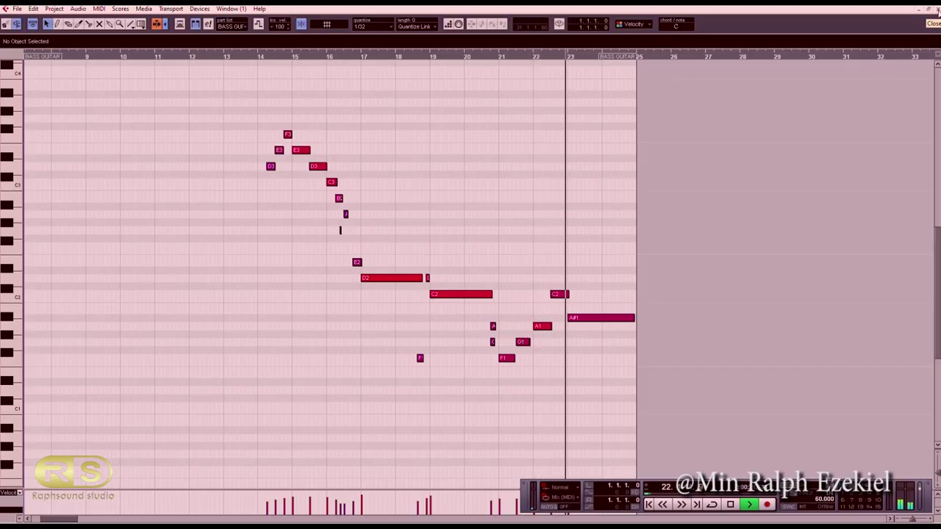
click(936, 9)
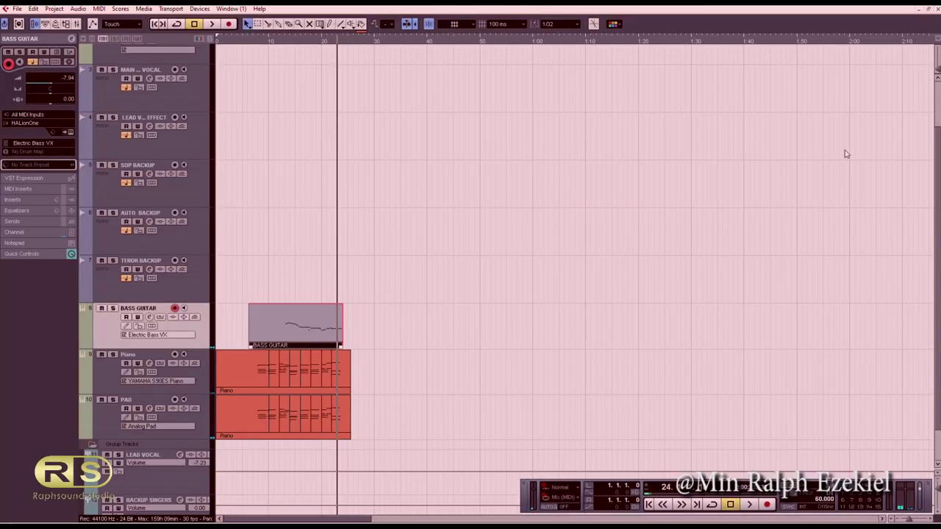
- Extend the end of the BASS GUITAR part to the Piano part's end and trim its start to just before the first note
click(374, 293)
drag(342, 346, 348, 346)
drag(348, 345, 351, 346)
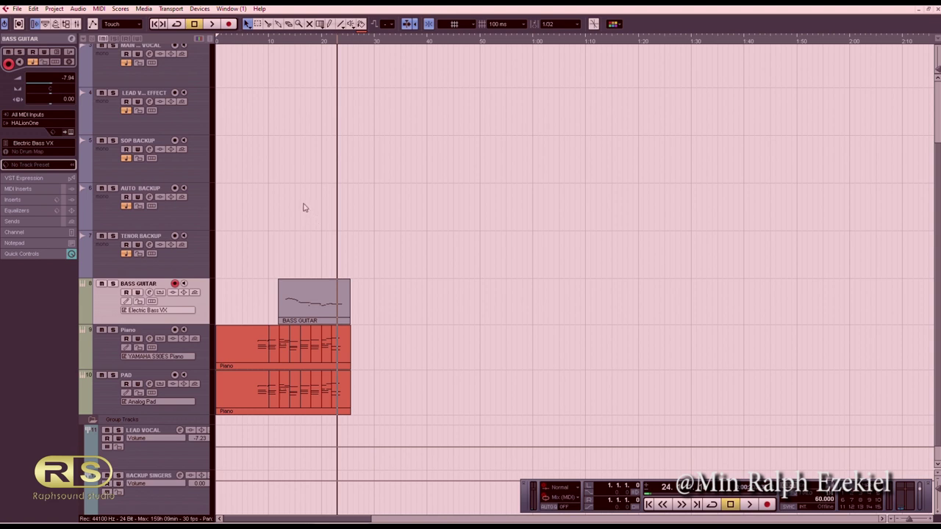
right_click(207, 338)
mouse_move(257, 342)
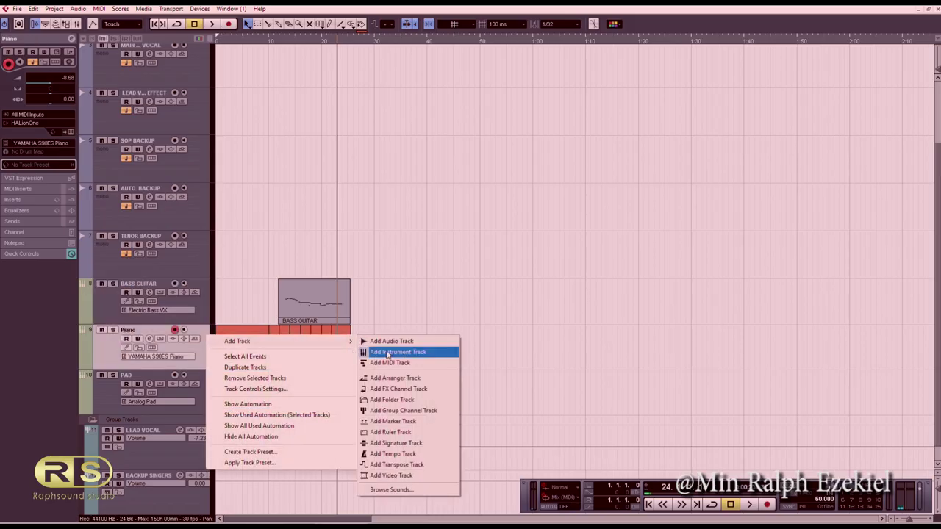
click(233, 330)
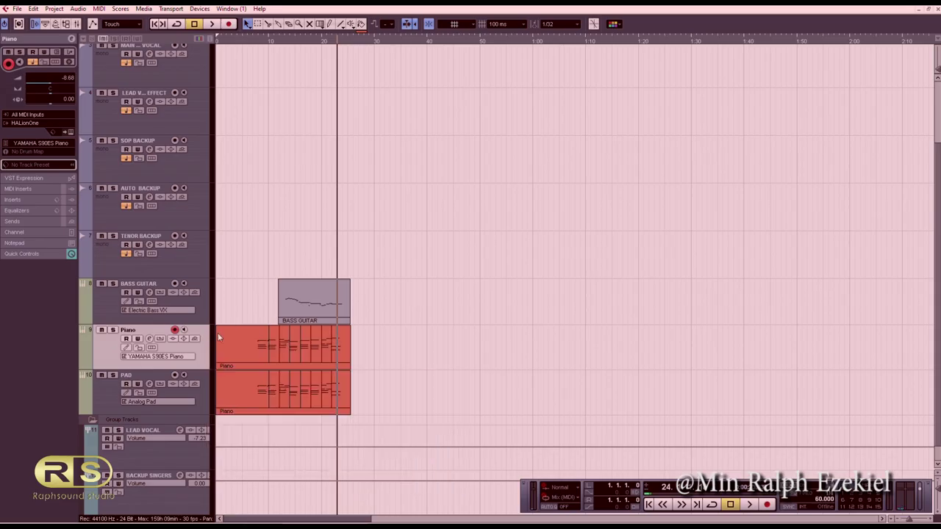
- Duplicate the Piano track and delete the copied part from the duplicate
right_click(207, 336)
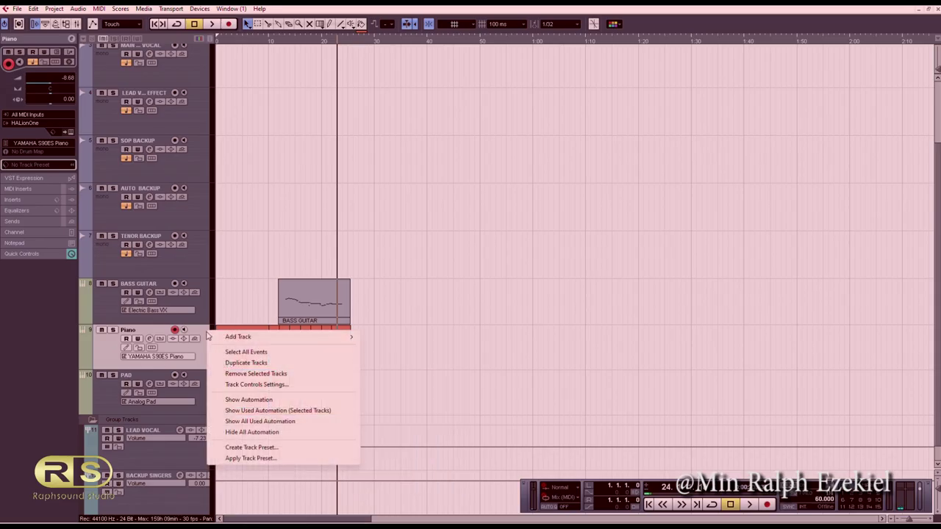
click(245, 363)
click(254, 388)
key(Delete)
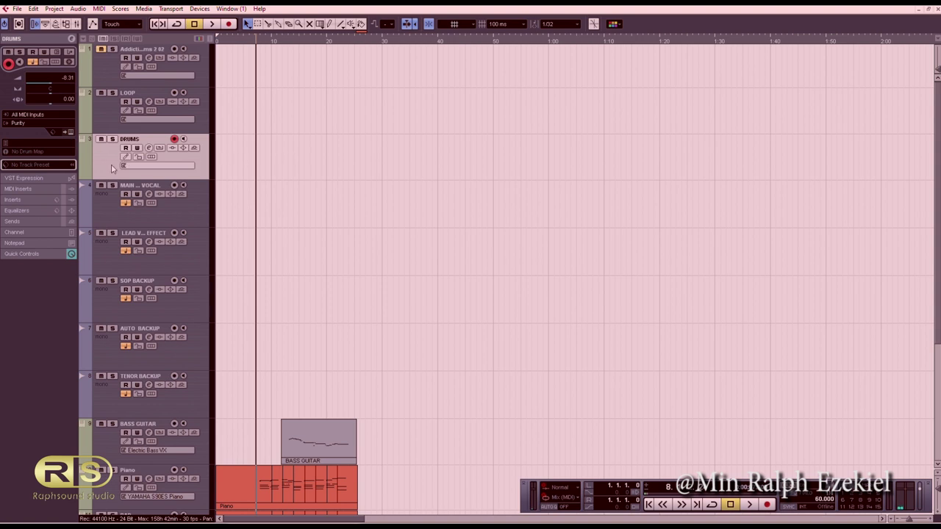
- Load the Tommy & Jina drum preset in the Purity instrument of the DRUMS track and close the instrument window
click(70, 132)
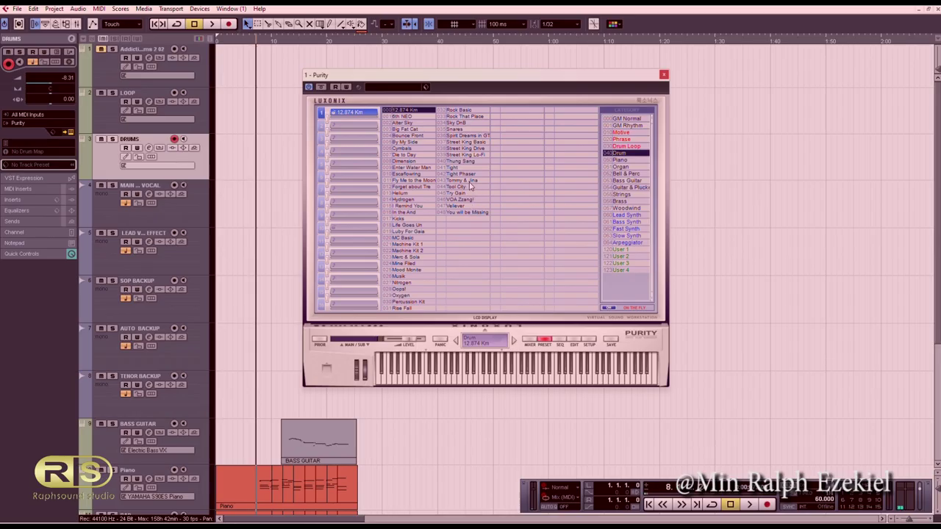
click(468, 180)
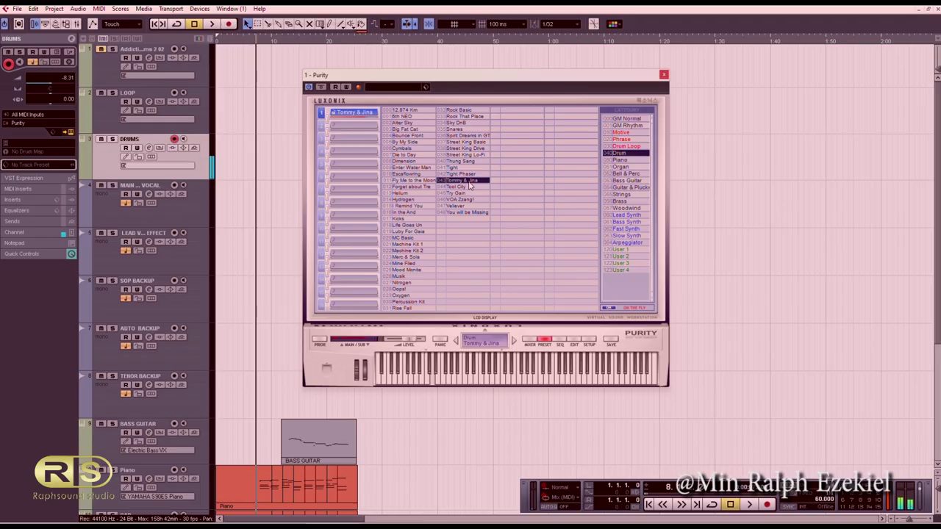
click(664, 75)
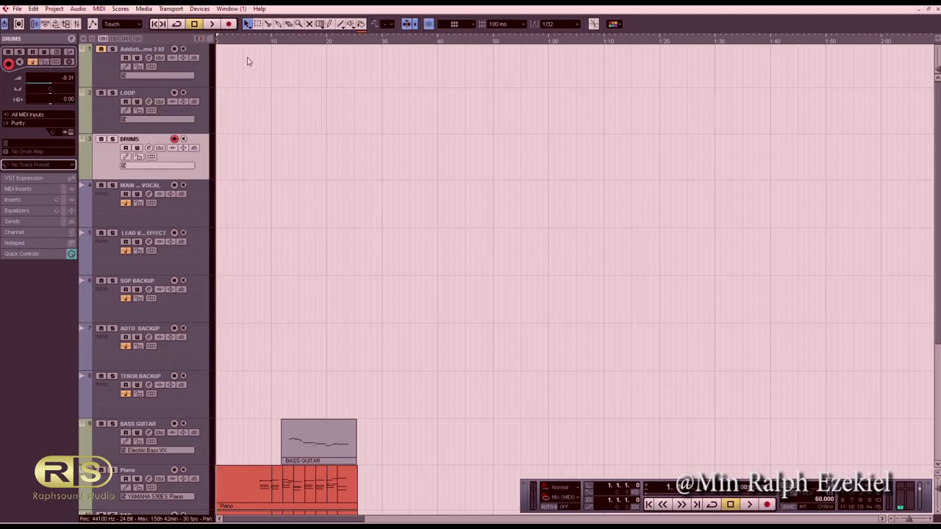
- Record a drum part on the DRUMS track from about bar 6 to bar 25 and play it back from bar 6
key(space)
click(229, 25)
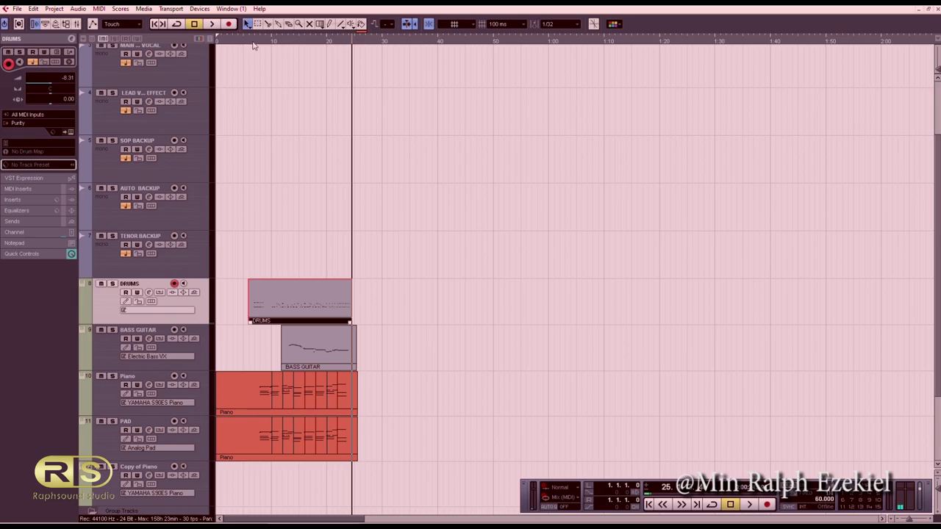
click(250, 41)
click(353, 141)
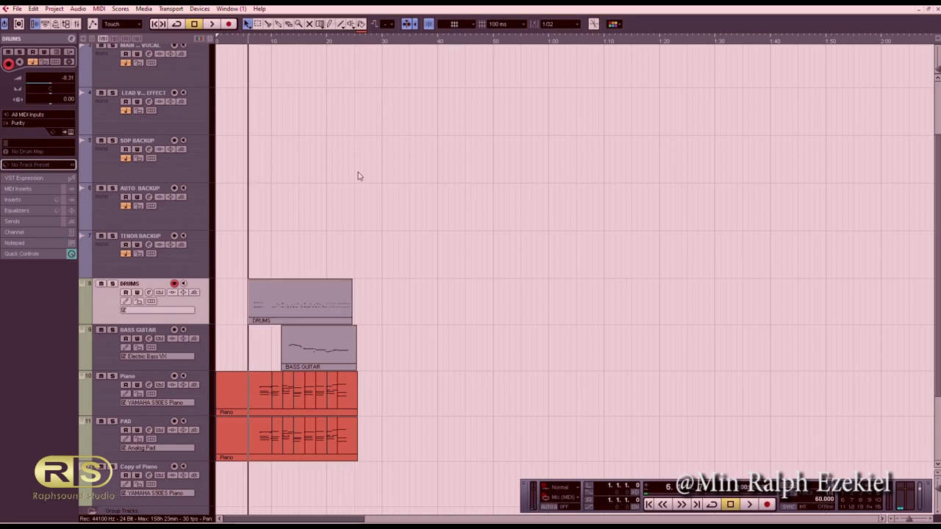
key(space)
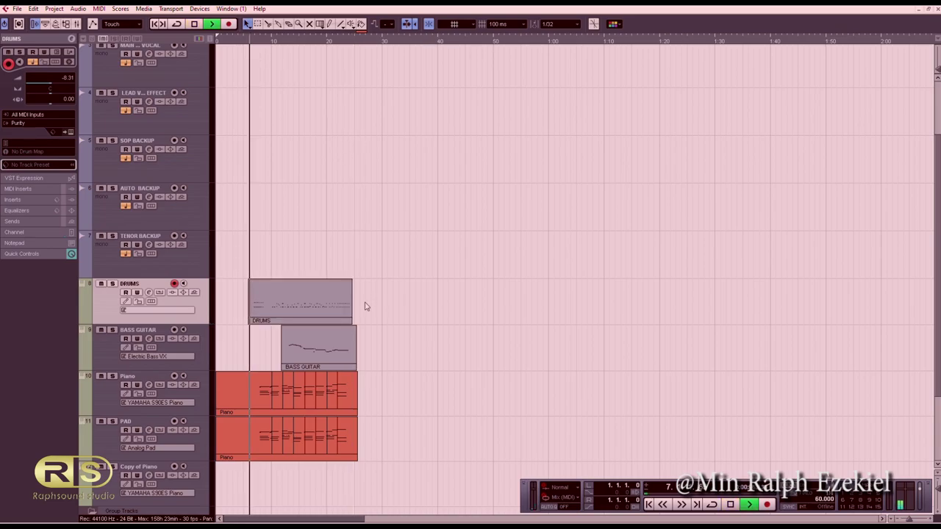
- Open the DRUMS part in the note editor, quantize all its notes to 1/32 and listen to the end of the part
double_click(289, 309)
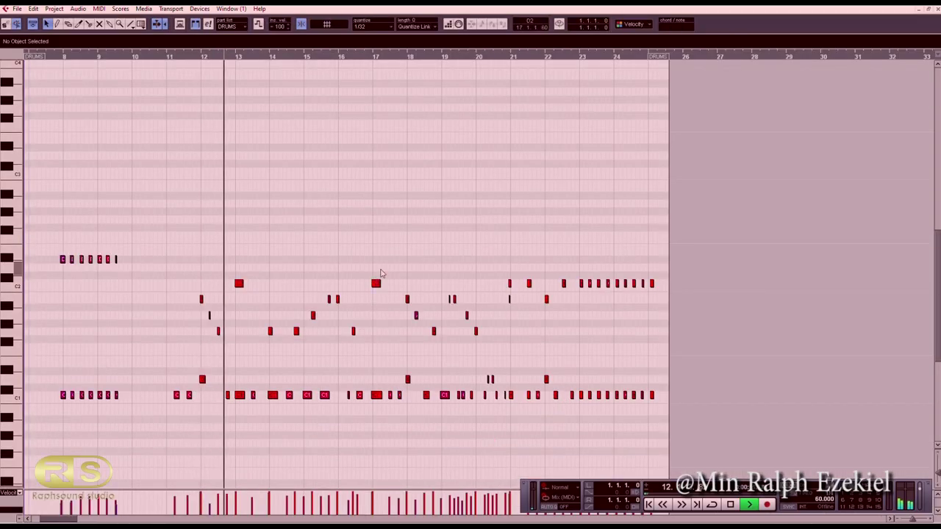
key(ctrl+a)
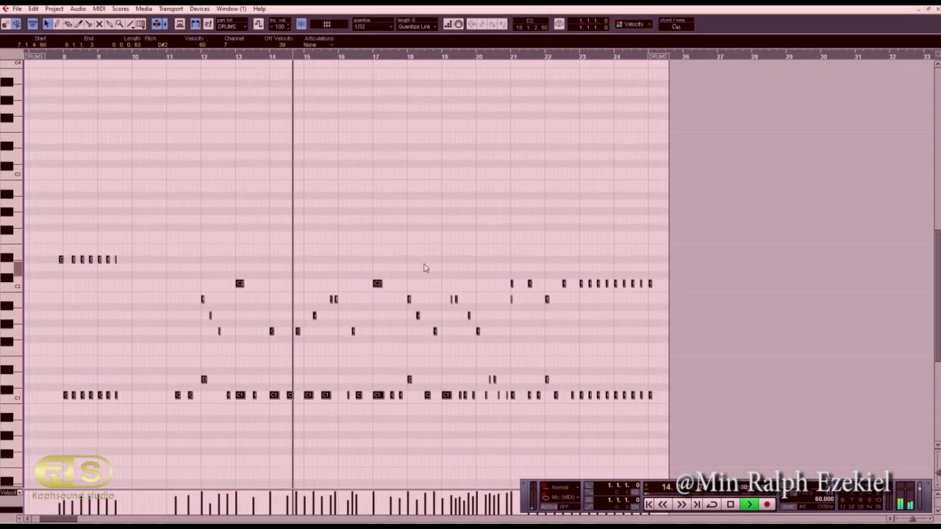
click(428, 233)
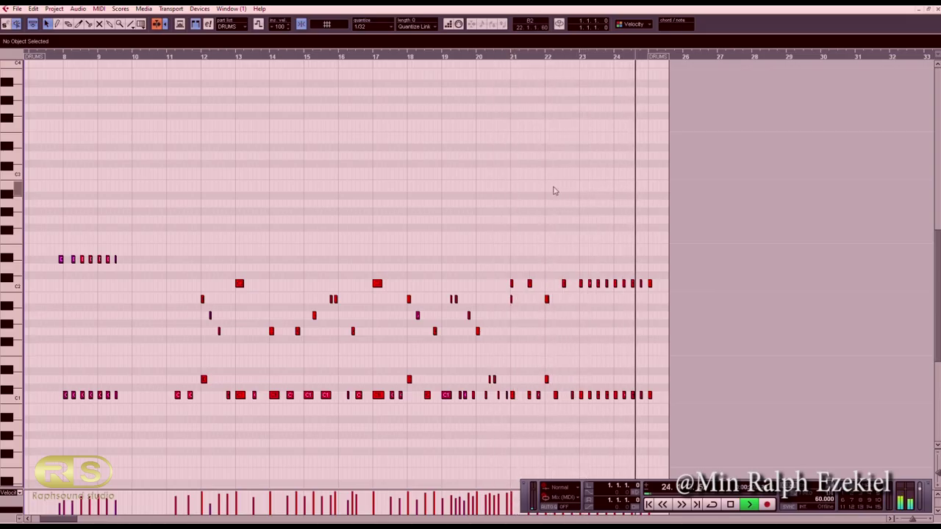
key(space)
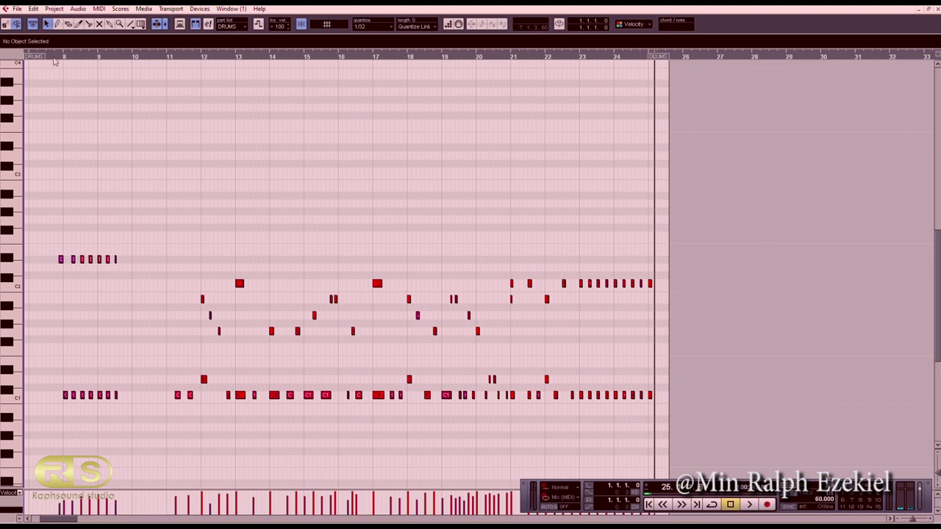
- Delete the row of D#2 notes around bars 8 and 9 of the DRUMS part
drag(43, 261, 66, 285)
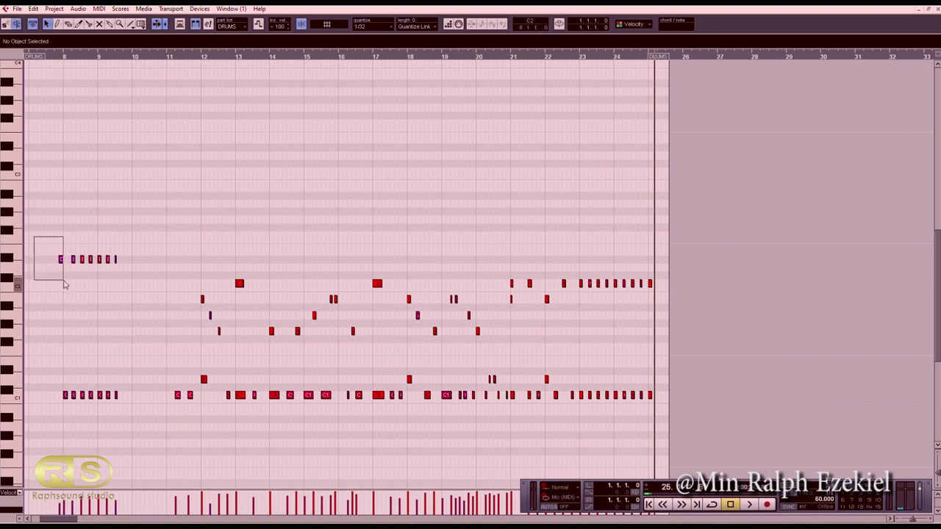
drag(64, 284, 120, 279)
key(Delete)
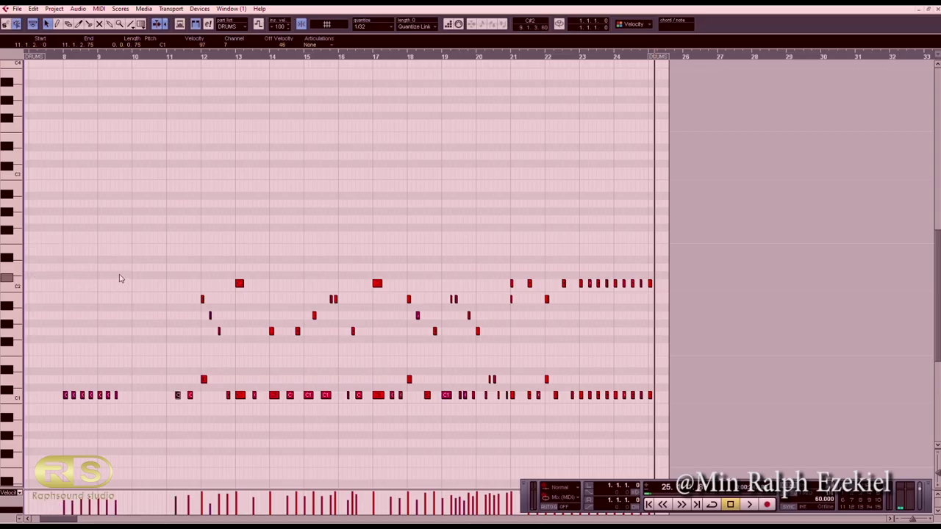
- Copy the row of C1 notes at bars 8 and 9 to start at 7.1.4.60, filling the gaps between them, and play it back
drag(128, 414, 57, 381)
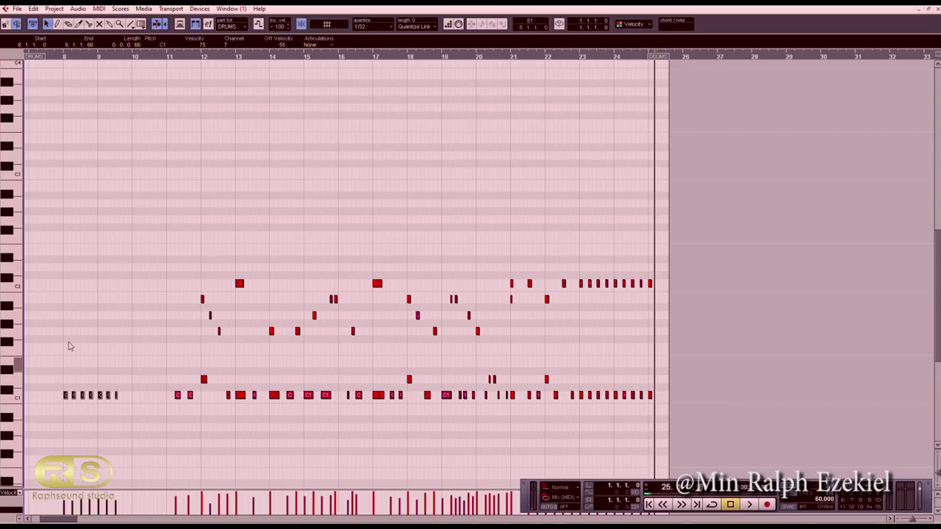
mouse_move(57, 59)
mouse_down()
mouse_move(27, 57)
mouse_move(53, 58)
mouse_up()
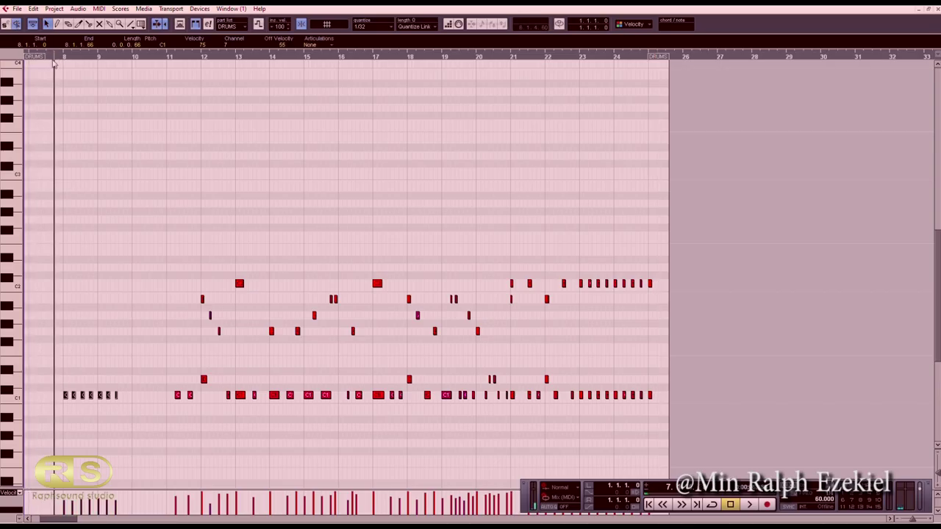
key(space)
key(space)
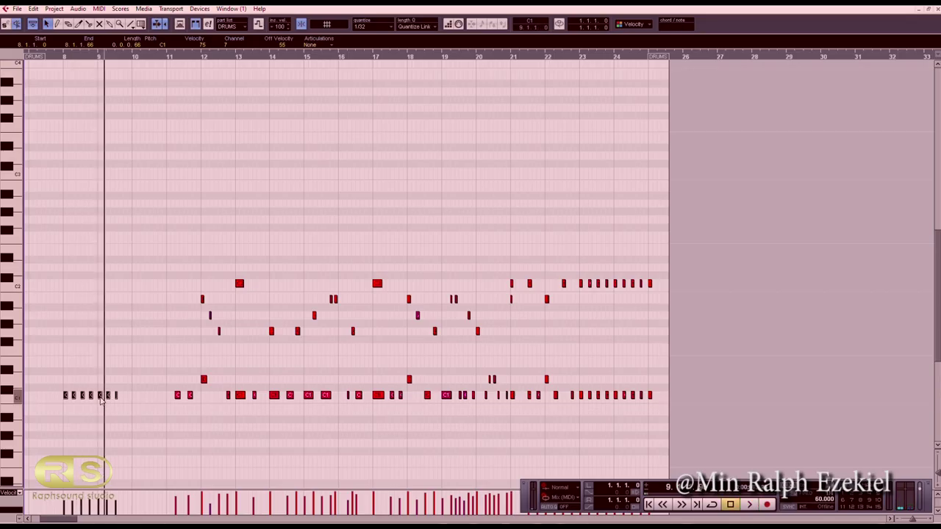
key(h)
key(h)
key(h)
key(h)
key(h)
key(h)
key(h)
key(h)
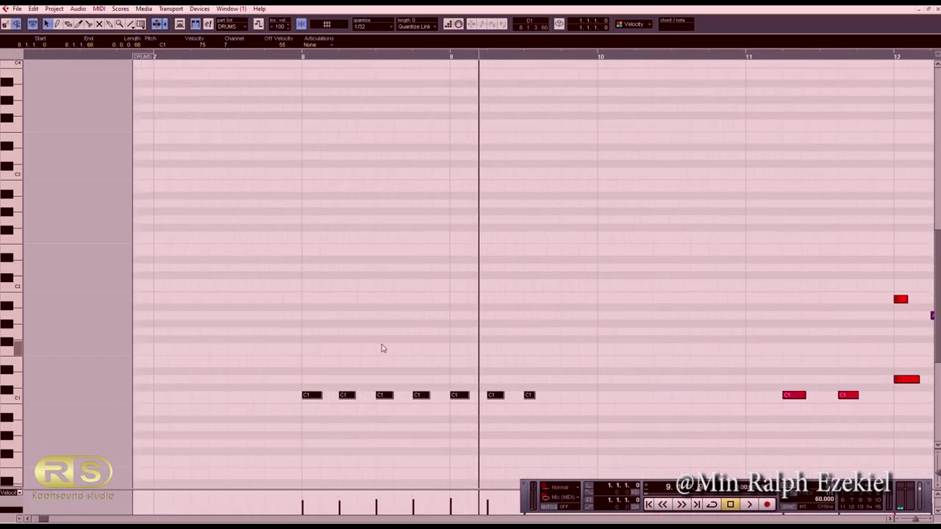
click(278, 56)
key(space)
key(space)
drag(461, 399, 446, 397)
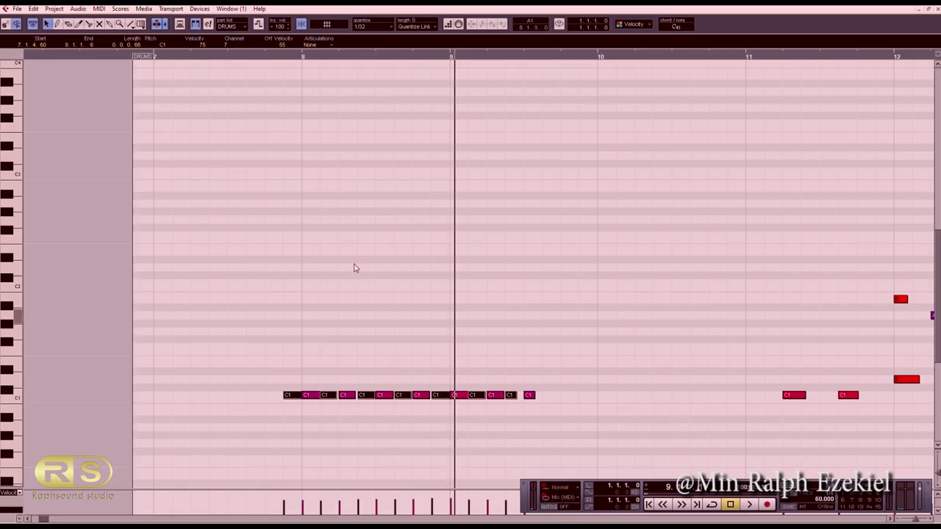
click(247, 57)
key(space)
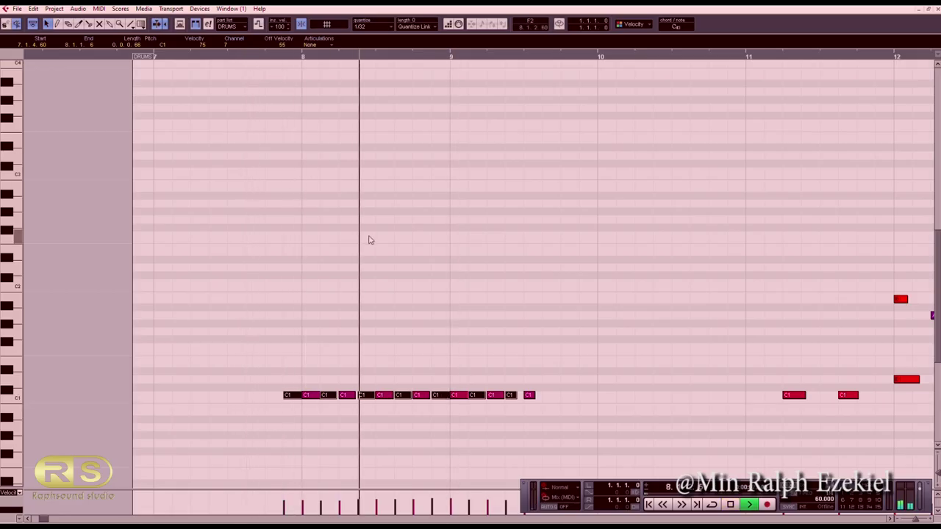
key(space)
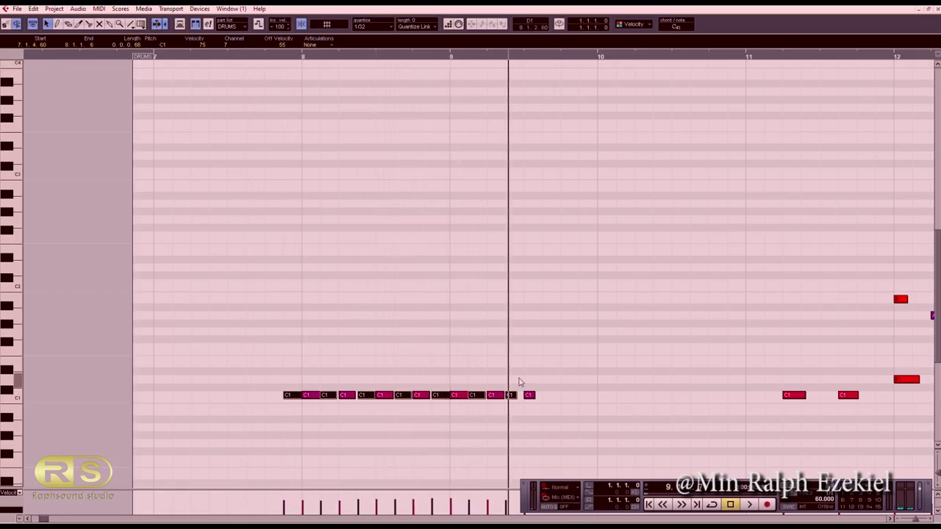
- Delete the C1 notes from bar 9 to the end of the row and listen to the shortened pattern
click(550, 390)
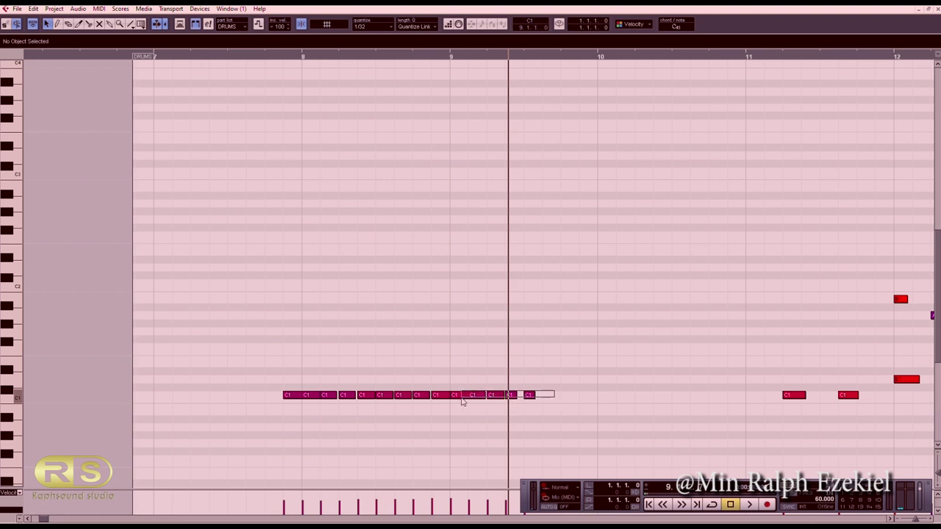
drag(462, 402, 460, 397)
key(Delete)
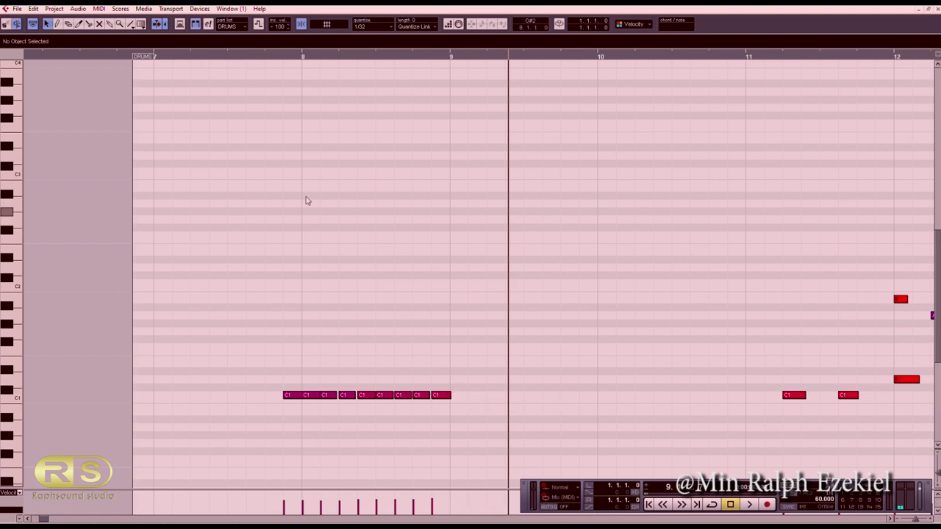
click(187, 59)
key(space)
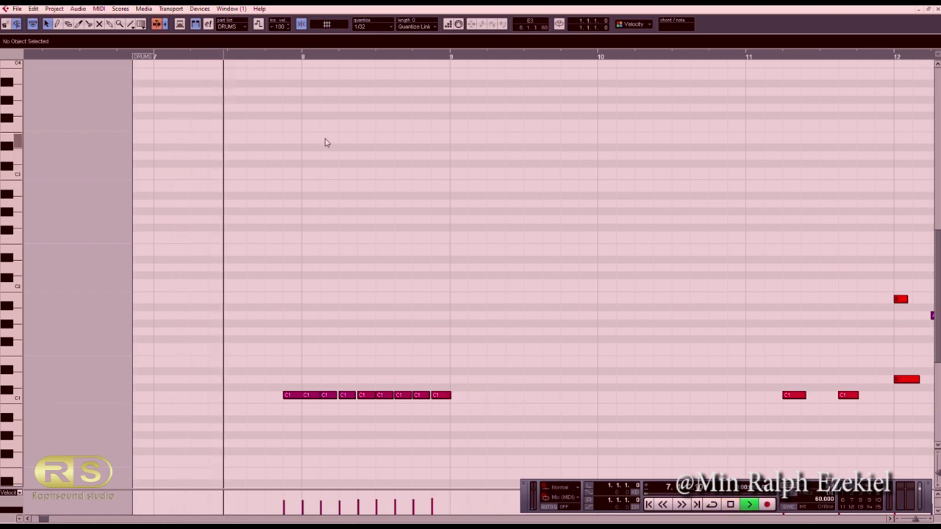
key(space)
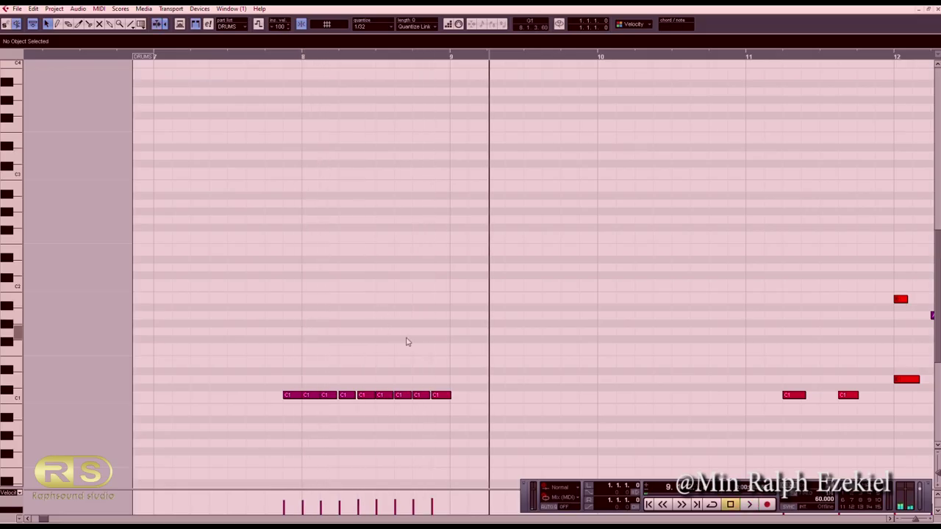
- Delete the first C1 note just before bar 8 and play the remaining row from before bar 7
click(439, 395)
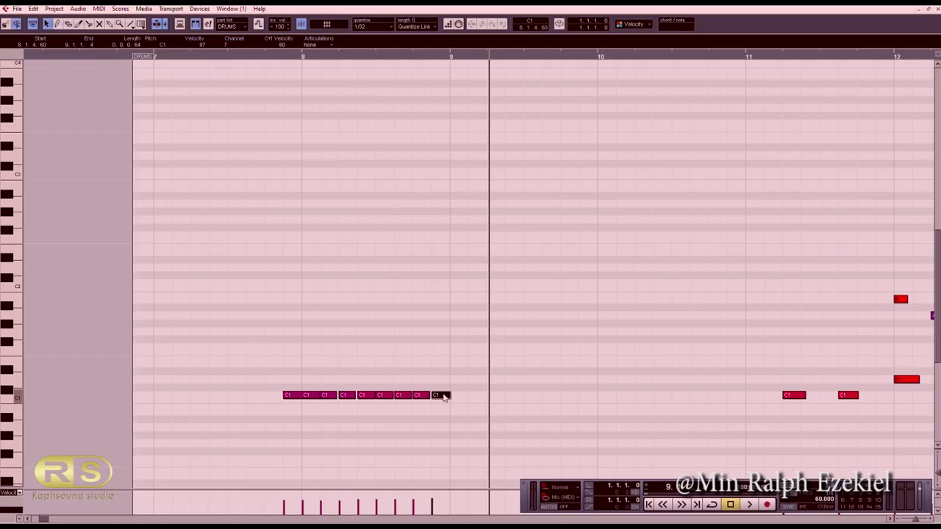
key(space)
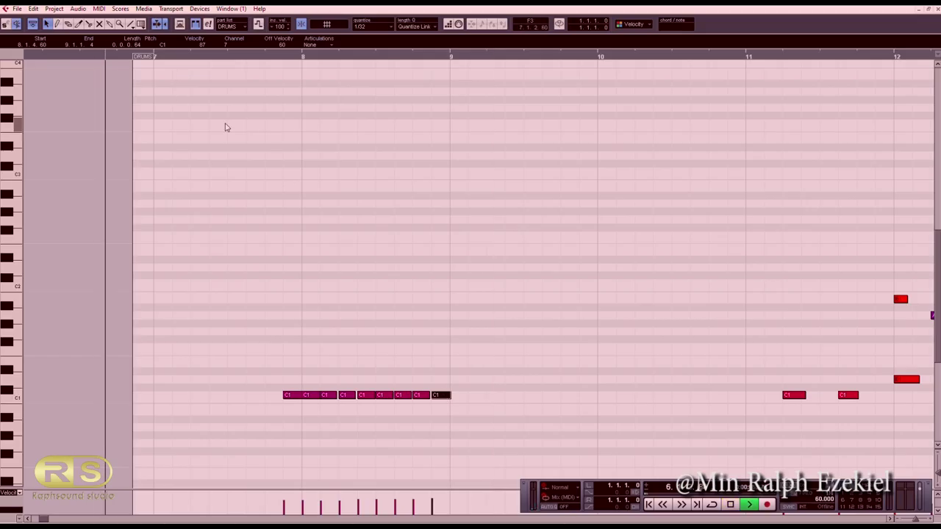
scroll(346, 161, down, 3)
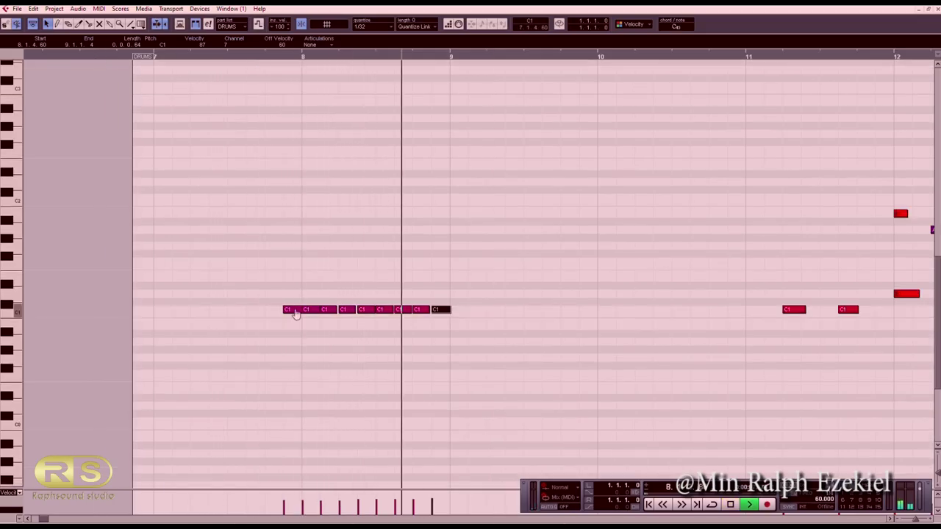
key(space)
click(298, 279)
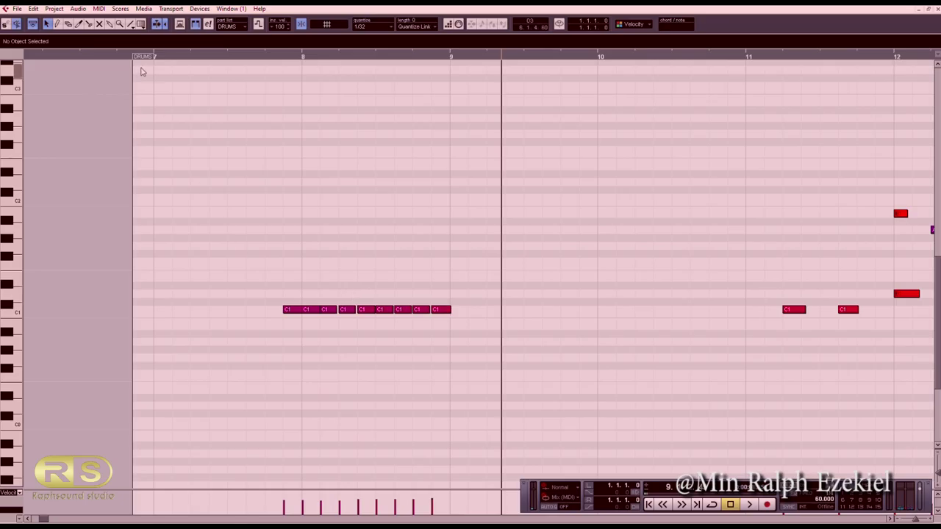
click(292, 310)
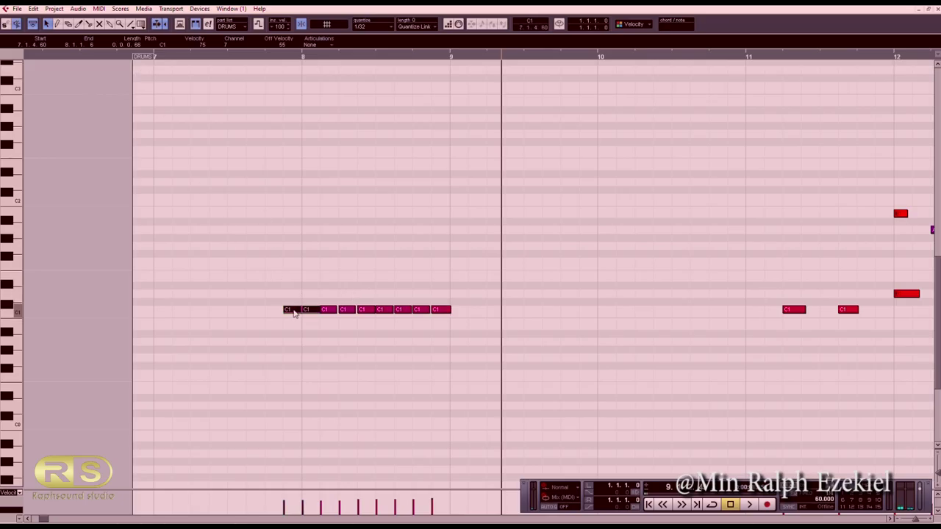
click(116, 57)
key(space)
click(168, 138)
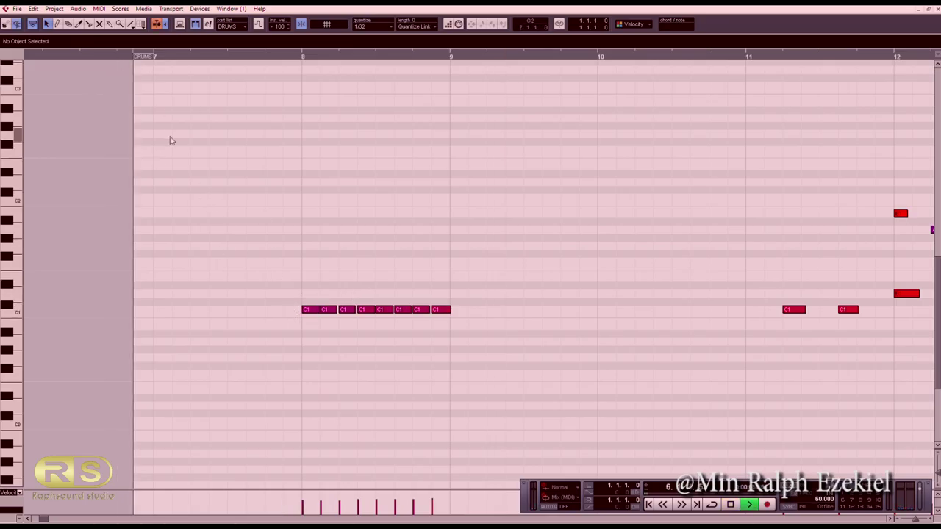
key(space)
- Copy the last C1 note of the row to bar 9 on both C1 and C2, and play from bar 7
drag(443, 313, 458, 202)
click(166, 56)
key(space)
click(243, 146)
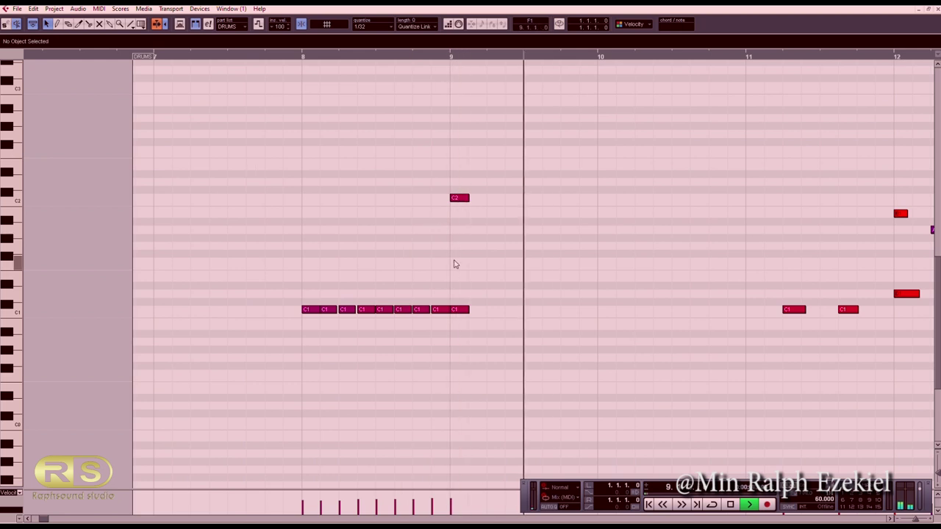
key(space)
- Copy the C1 note at bar 9 to create two adjacent C1 notes at 9.1.4.60 and bar 10, and play them back
drag(466, 311, 608, 313)
click(268, 63)
key(space)
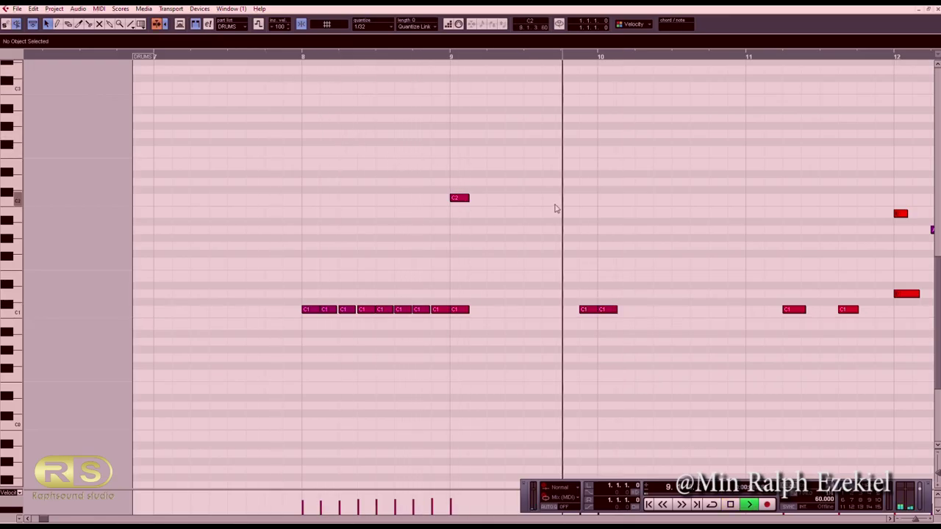
key(space)
- Shift the two new C1 notes to 9.1.4.0 and 9.1.4.60, add a D1 note at bar 10, and play from bar 8
drag(604, 310, 588, 311)
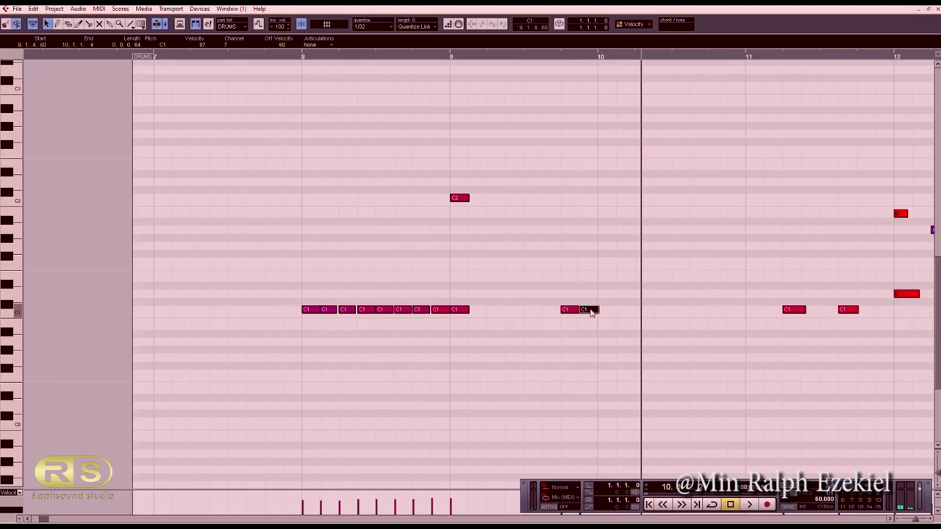
mouse_move(590, 311)
mouse_down()
mouse_move(602, 287)
mouse_move(604, 302)
mouse_move(589, 312)
mouse_up()
click(584, 325)
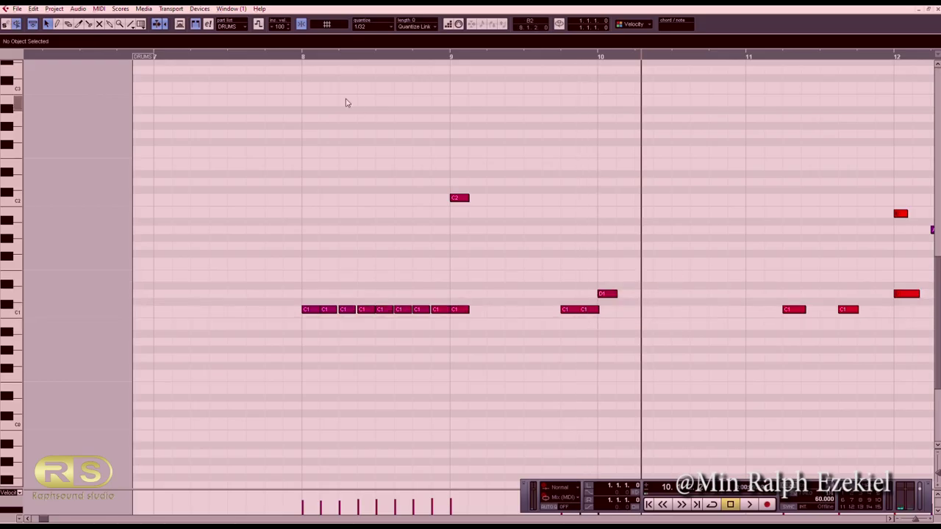
click(291, 57)
key(space)
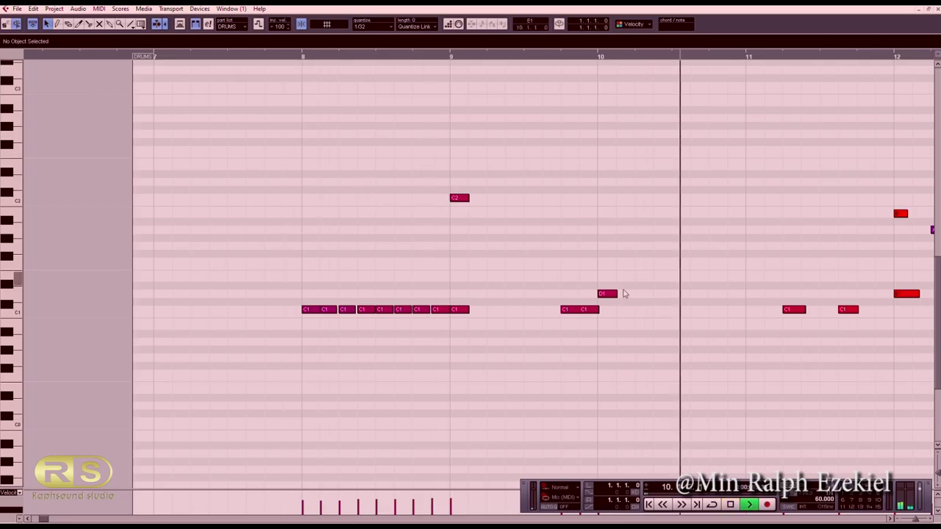
key(space)
- Copy the D1 note at bar 10 up to A2, trying C2 first, and play the pattern from bar 7
drag(605, 294, 603, 207)
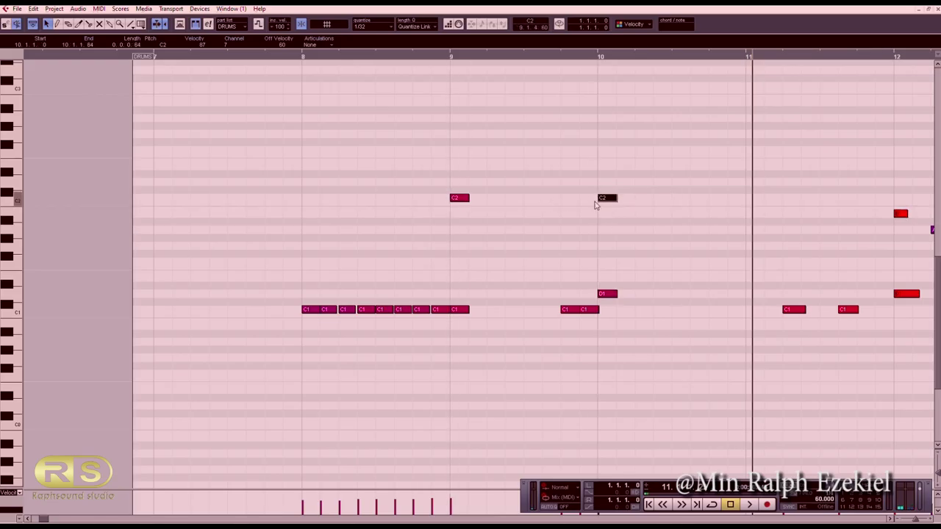
drag(611, 203, 614, 119)
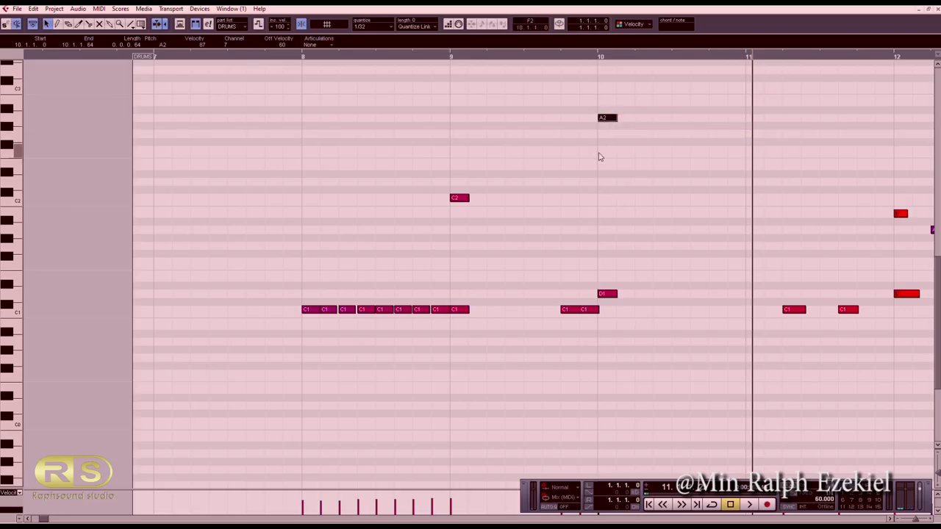
click(204, 58)
key(space)
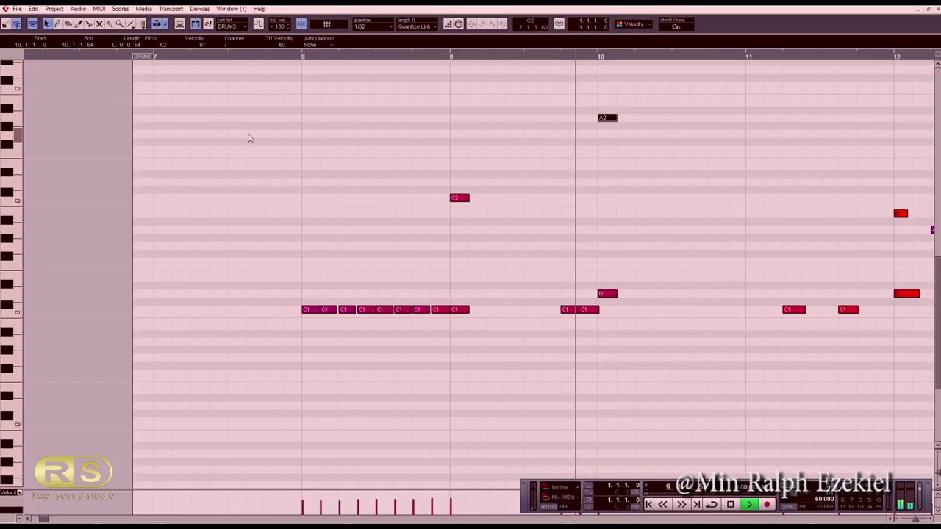
key(space)
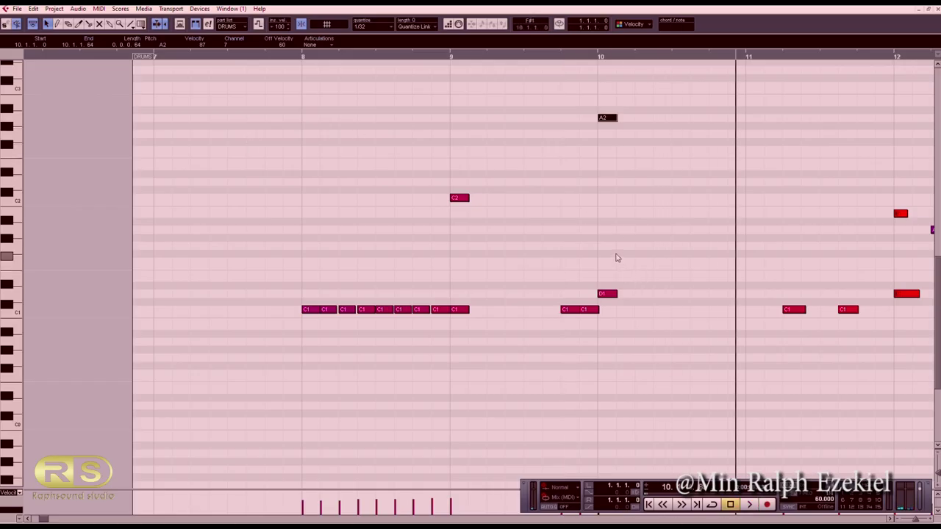
click(237, 63)
key(space)
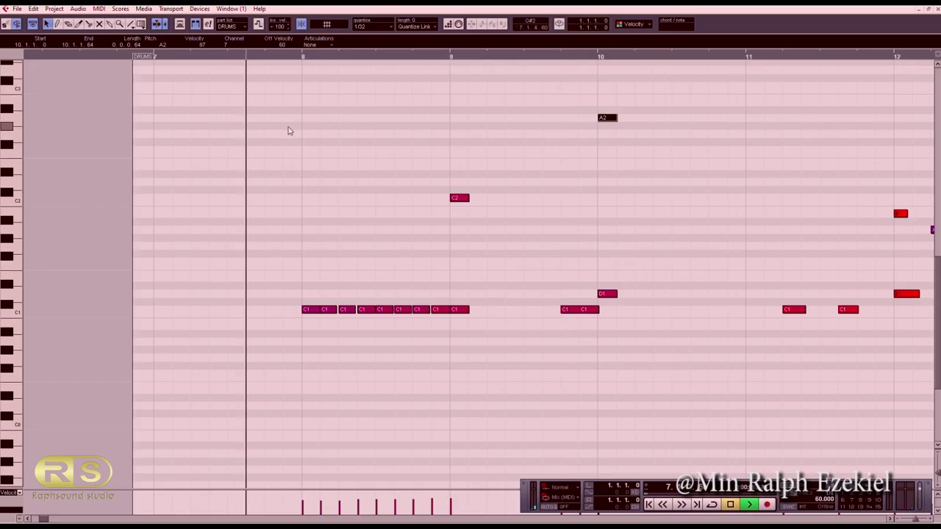
key(space)
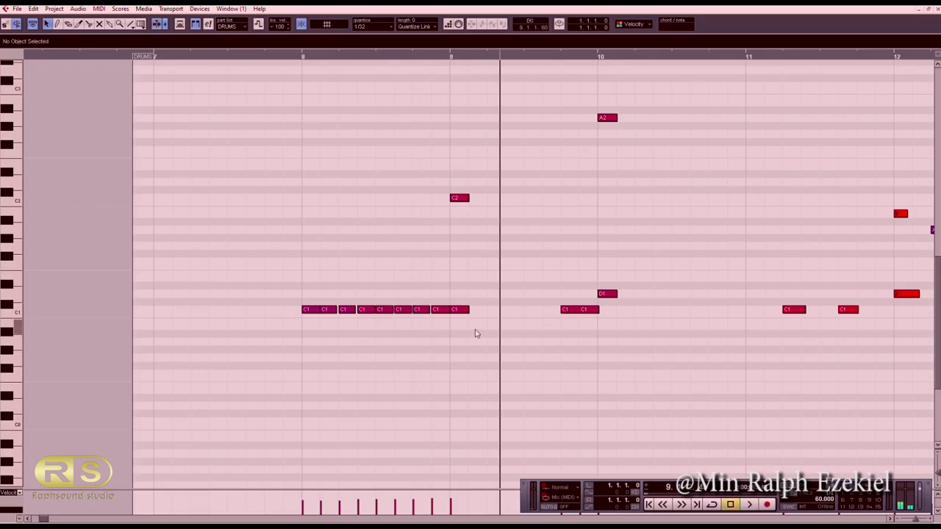
- Copy the row of C1 notes from bar 8 to bar 9 up to F#1 and play it back
drag(312, 301, 312, 301)
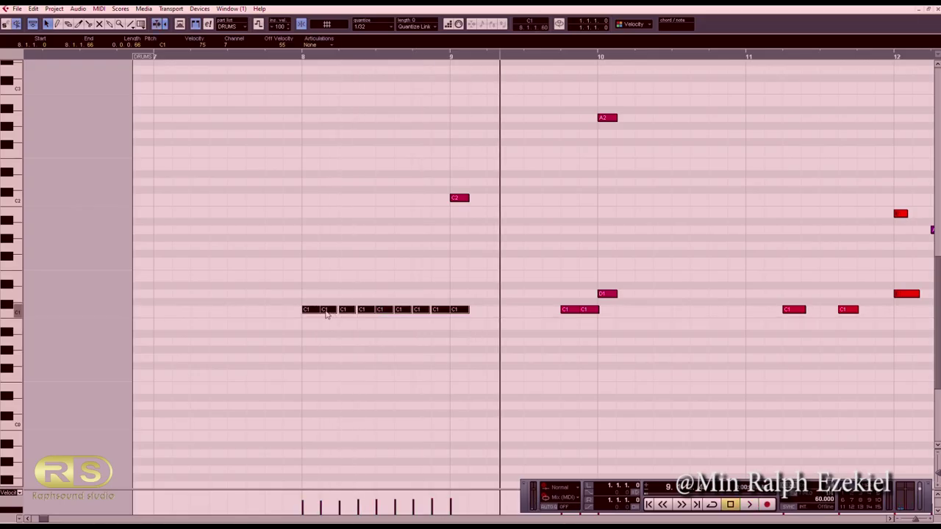
drag(327, 314, 330, 260)
click(270, 58)
key(space)
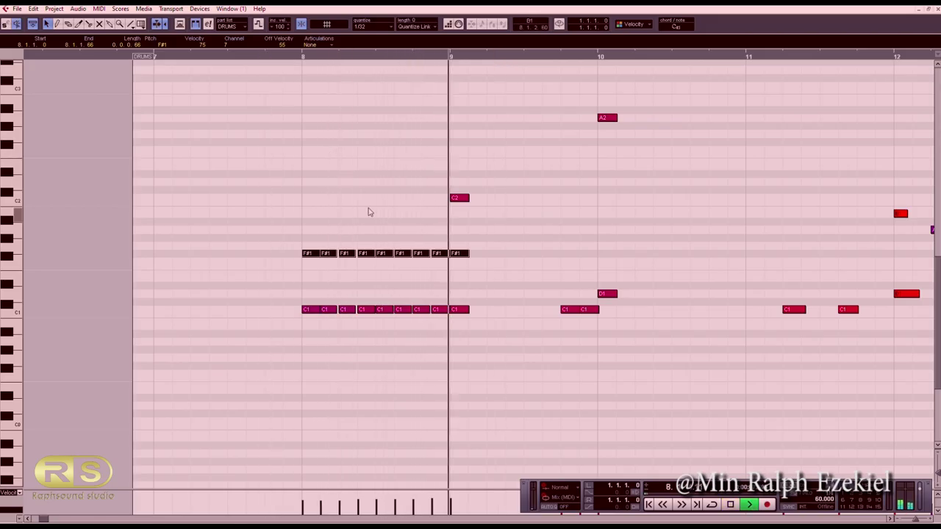
key(space)
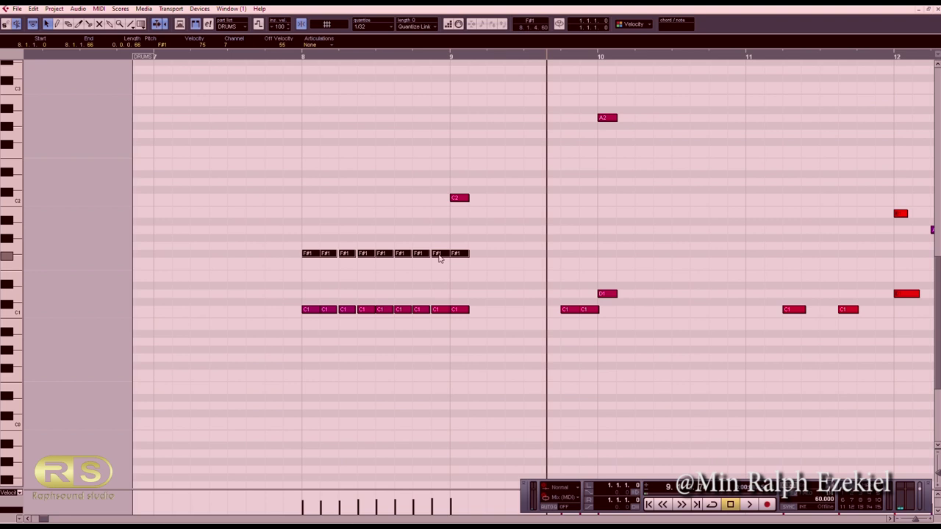
- Move the copied row of F#1 notes up to C#2 and play it from bar 8
drag(438, 255, 435, 200)
click(289, 56)
key(space)
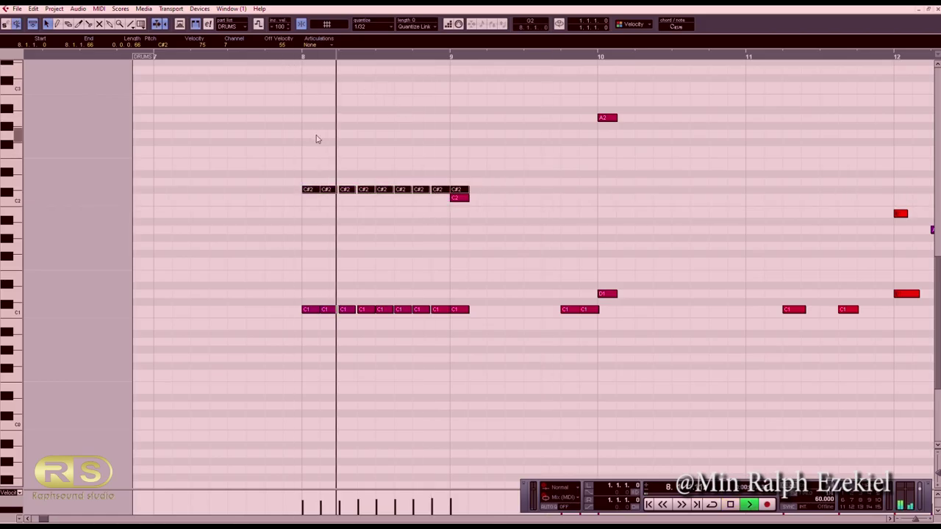
key(space)
- Delete the last C#2 note at bar 9 and listen to the pattern from just before bar 8
click(462, 190)
click(282, 57)
key(space)
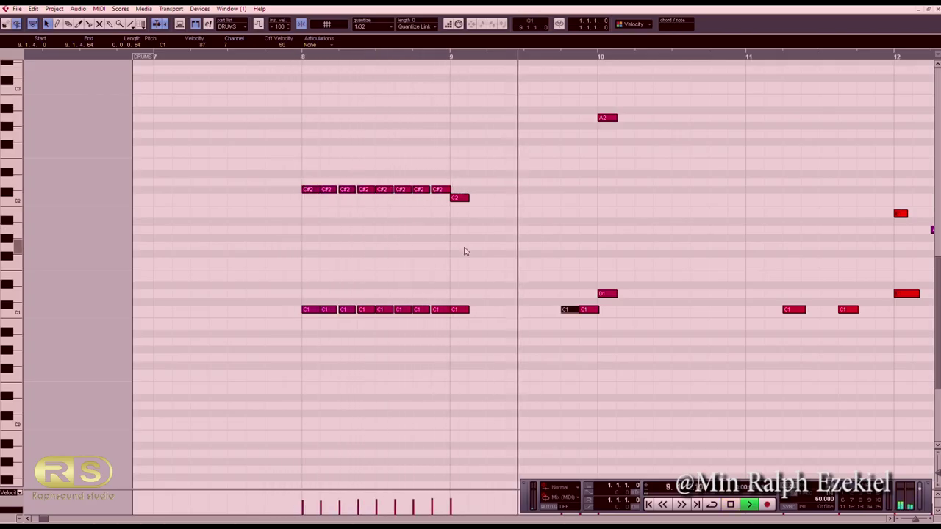
key(space)
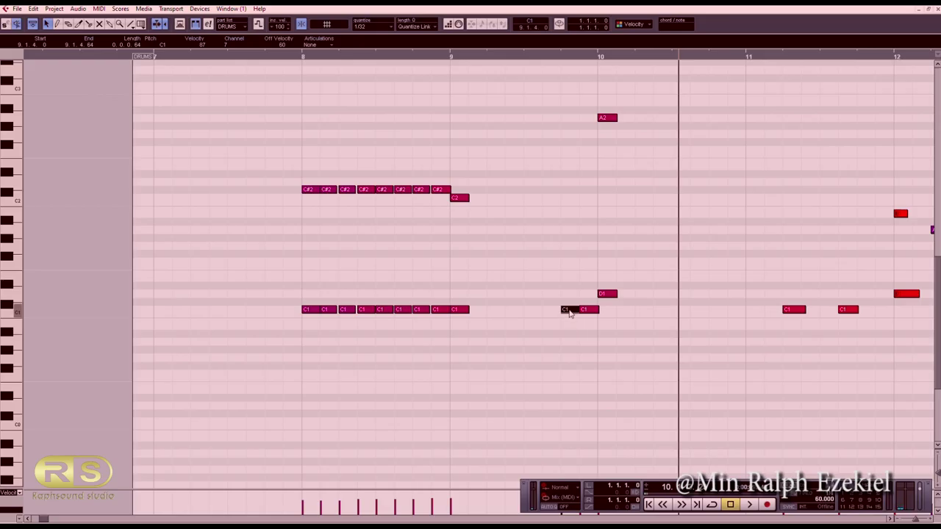
- Copy the C1 note at 9.1.4.0 to 9.1.3.60 and play the pattern from before bar 8
drag(568, 312, 557, 313)
click(246, 56)
key(space)
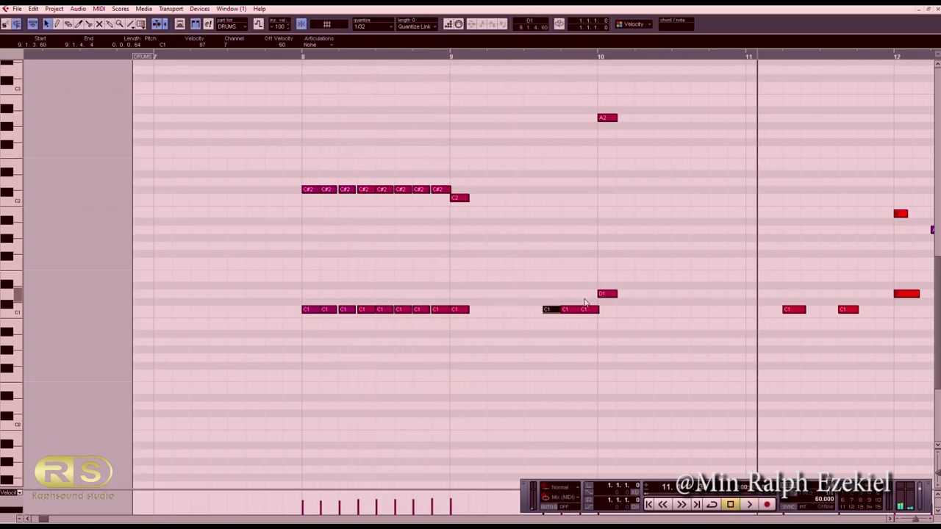
- Copy the last C1 note before bar 10 to 10.1.2.60 and play the pattern from before bar 8
drag(593, 310, 672, 317)
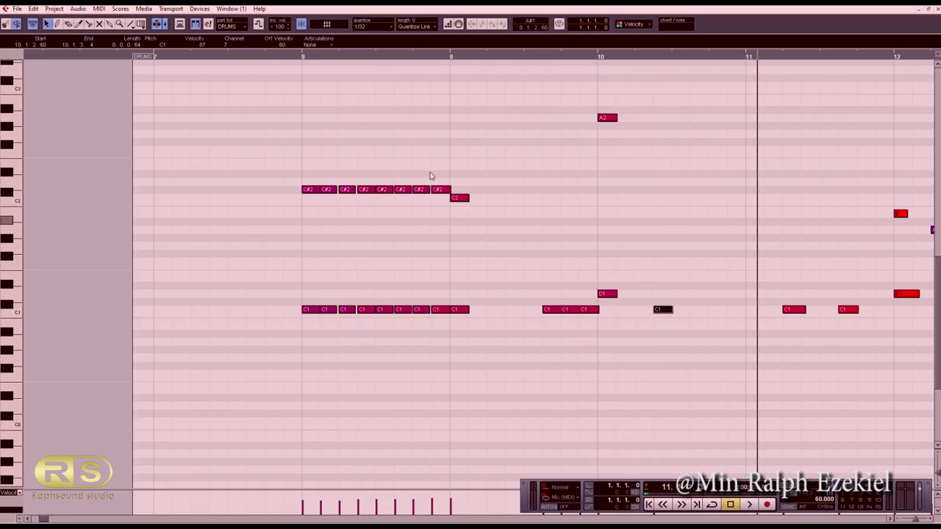
click(266, 57)
key(space)
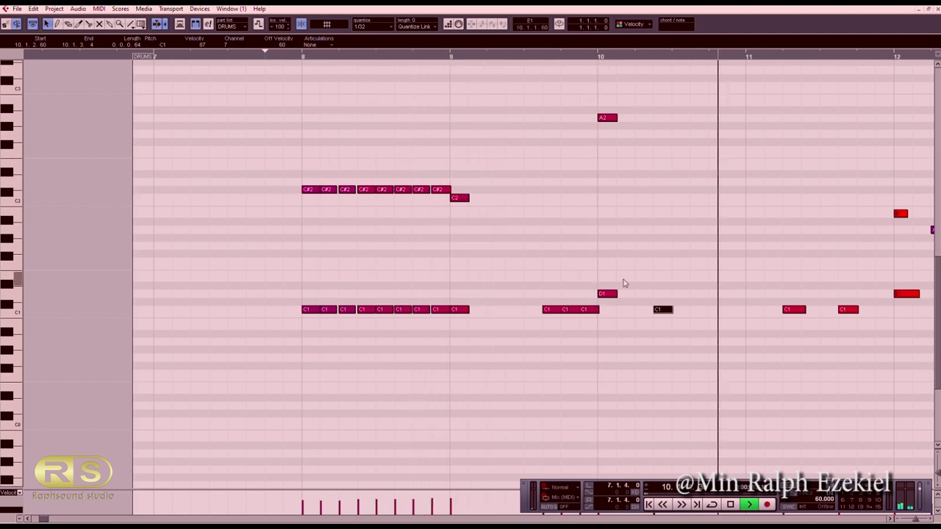
key(space)
- Copy the C1 note at 10.1.2.60 to 10.1.3.60 and play the pattern from before bar 8
drag(660, 311, 698, 311)
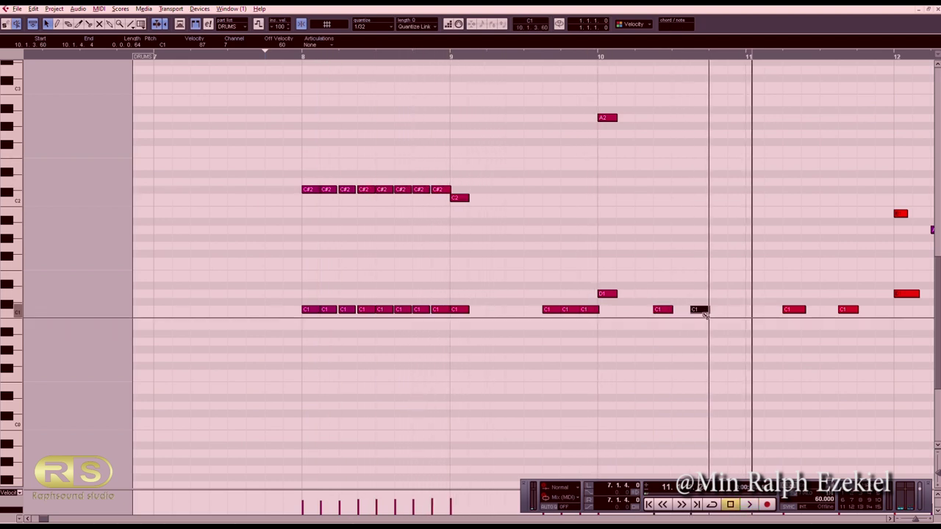
click(296, 58)
key(space)
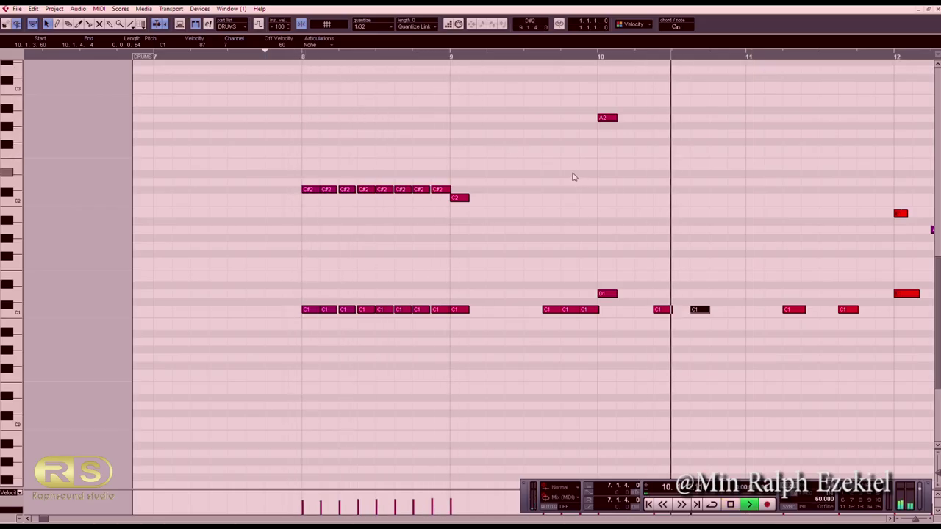
key(space)
- Copy the C1 note at 10.1.3.60 to 10.1.4.60 and play the result
drag(700, 312, 725, 312)
click(299, 60)
key(space)
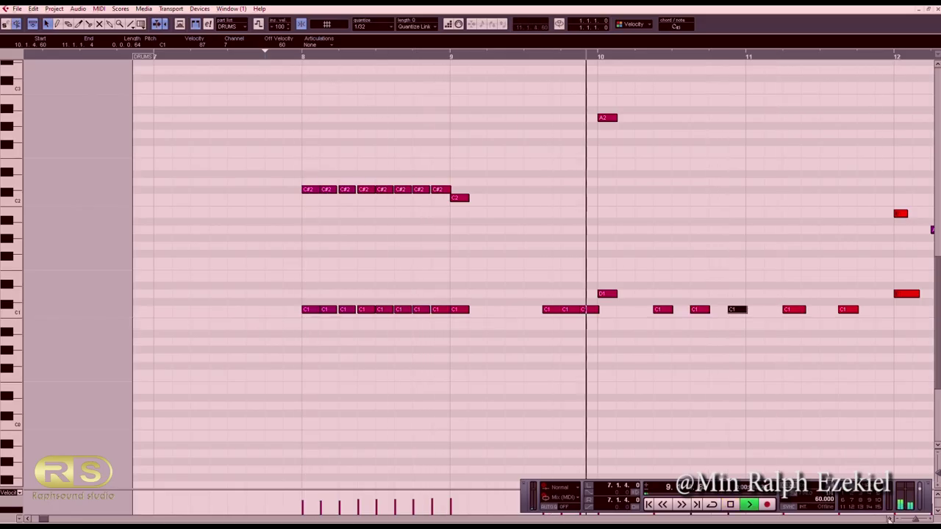
- Copy the C1 note at 10.1.4.60 to 11.1.1.0 and listen through bar 11
click(371, 315)
drag(371, 314, 390, 314)
click(160, 57)
key(space)
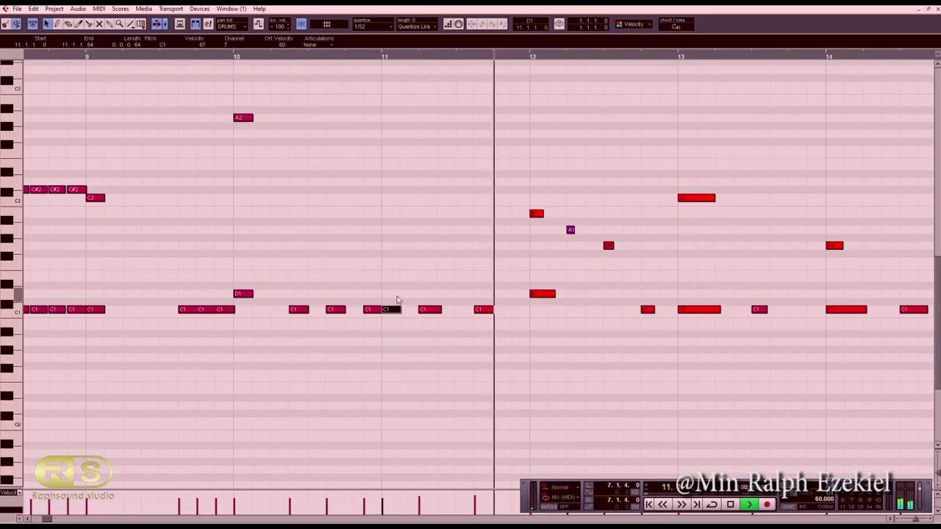
key(space)
- Move the upper note at 12.1.1.0 up to A2 and shift the transport panel clear of the velocity lane
drag(535, 213, 541, 125)
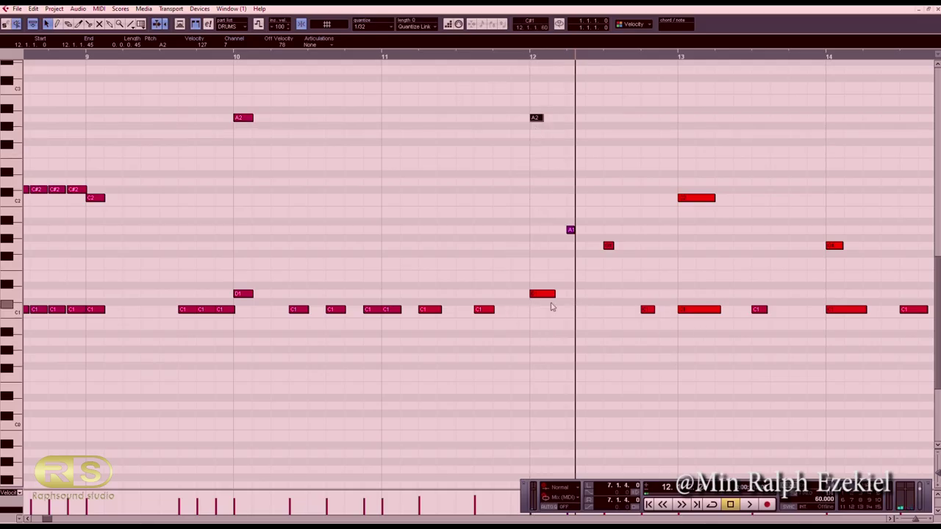
drag(549, 295, 549, 294)
drag(526, 491, 517, 442)
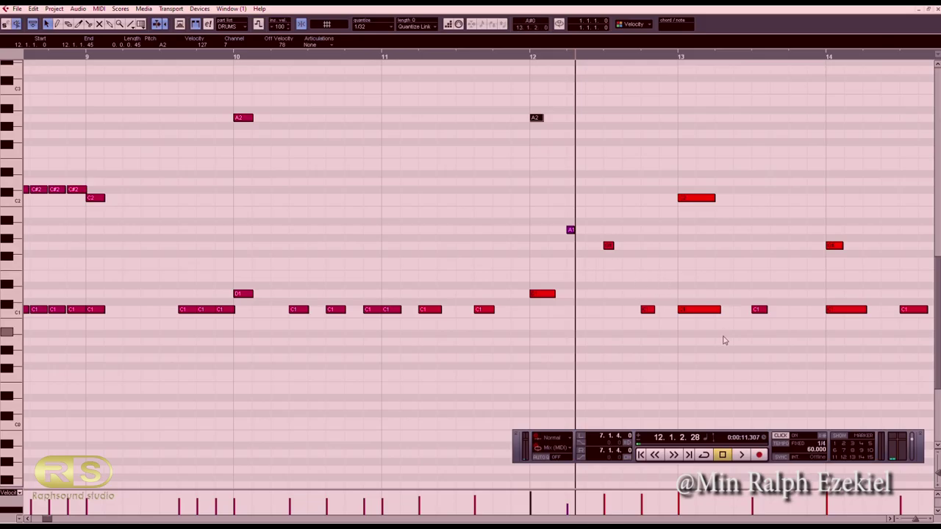
- Deselect the notes and play the drum pattern from just before bar 9 to bar 12
key(g)
key(g)
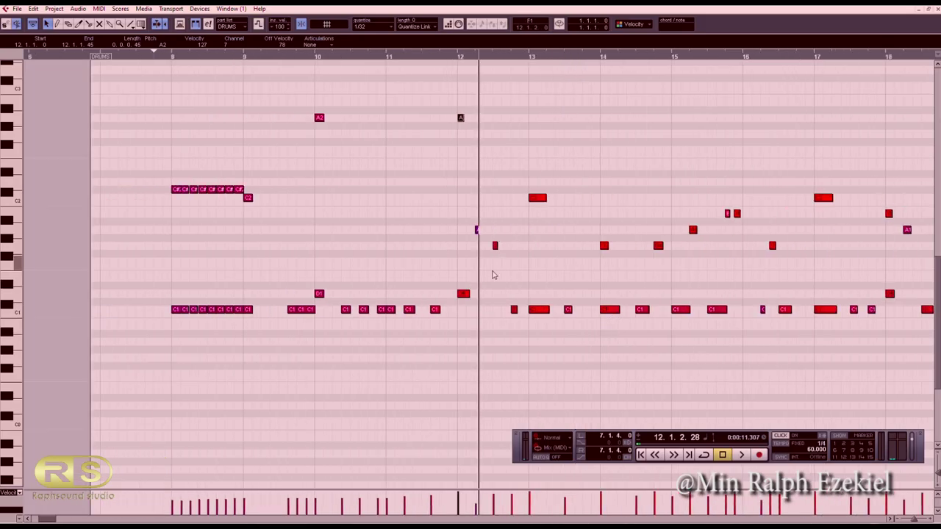
key(h)
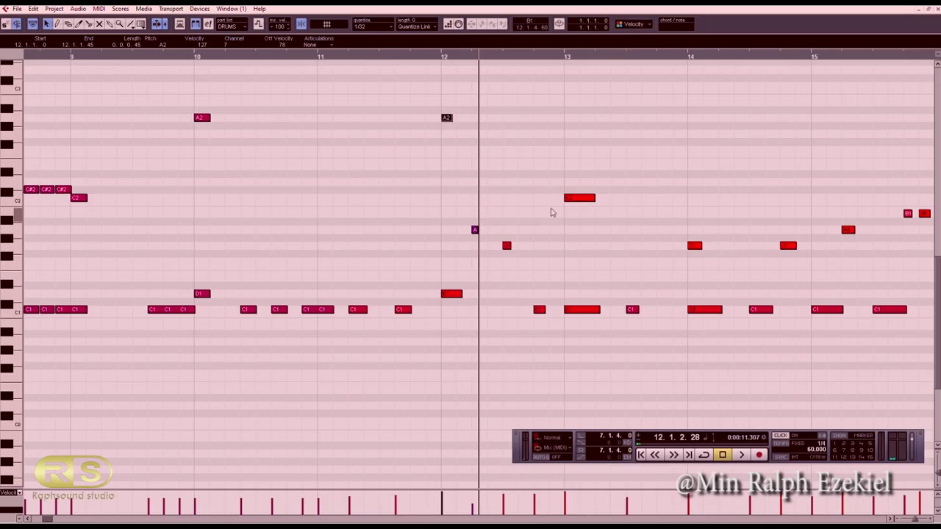
click(484, 188)
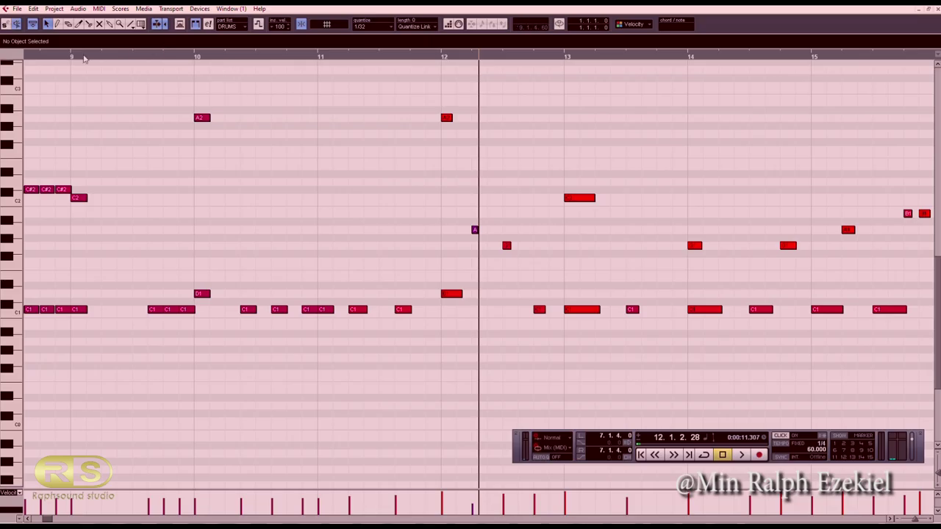
click(58, 55)
key(space)
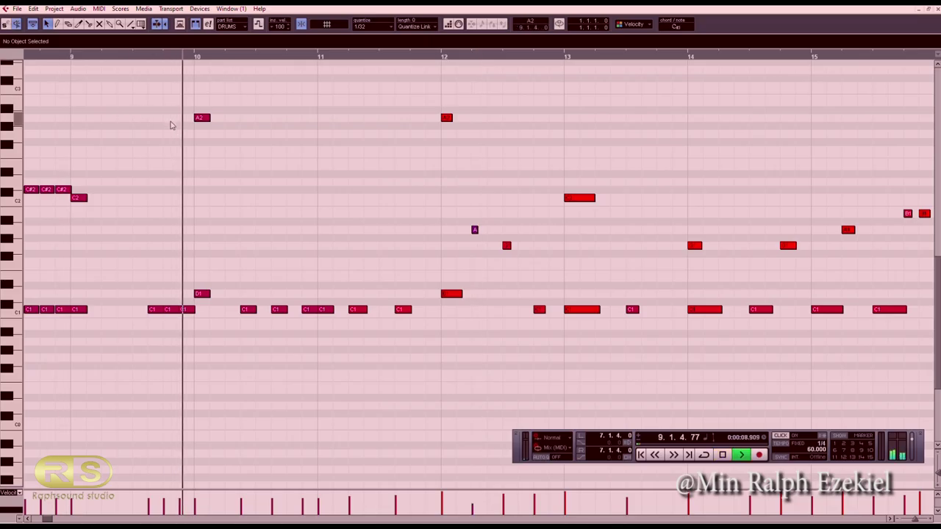
key(space)
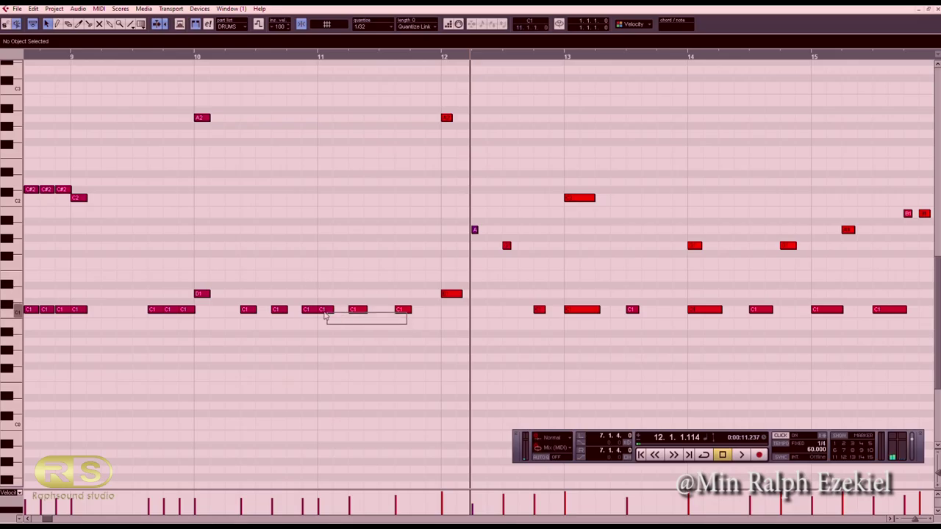
- Copy the six C1 notes between 10.1.2.60 and bar 12 up to G#1 and play them back
drag(251, 298, 253, 241)
click(91, 58)
key(space)
click(155, 148)
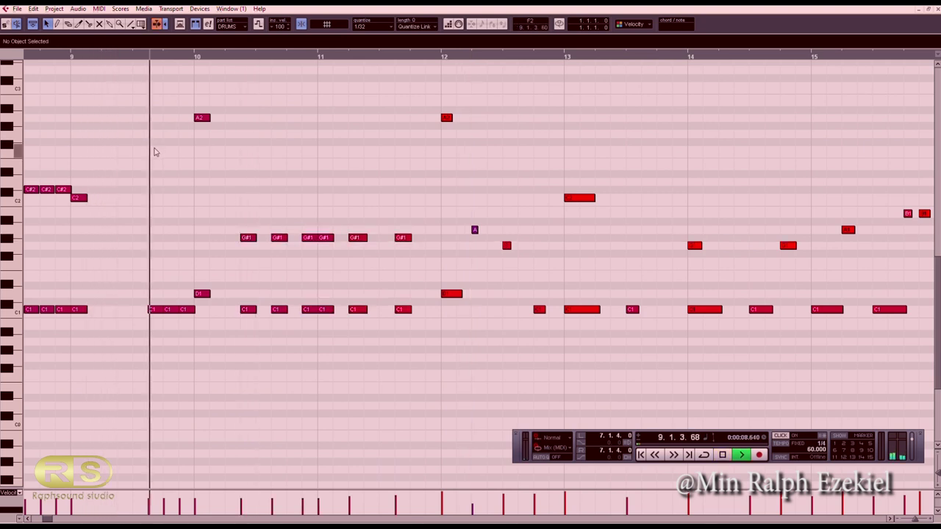
key(g)
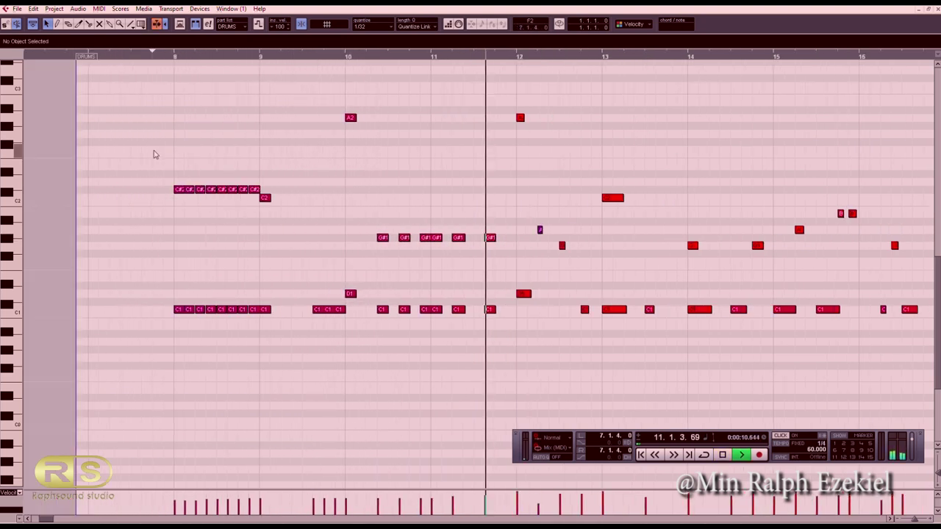
key(g)
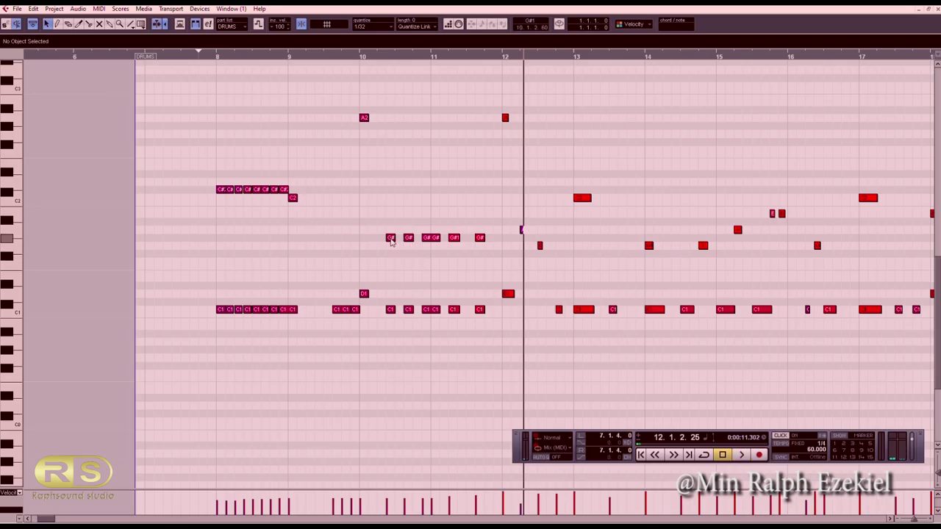
- Move the row of six G#1 notes up to A#1 and play the pattern through bar 12
drag(484, 257, 480, 229)
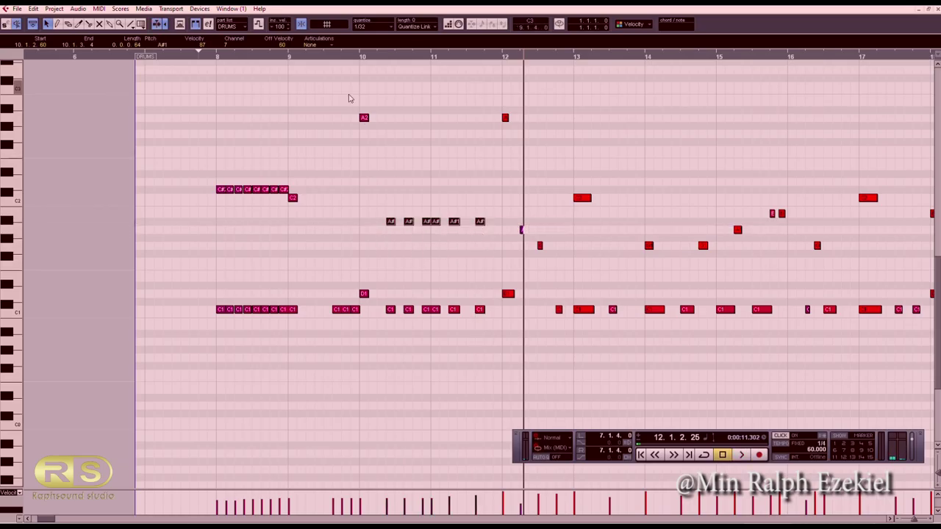
double_click(296, 58)
click(319, 150)
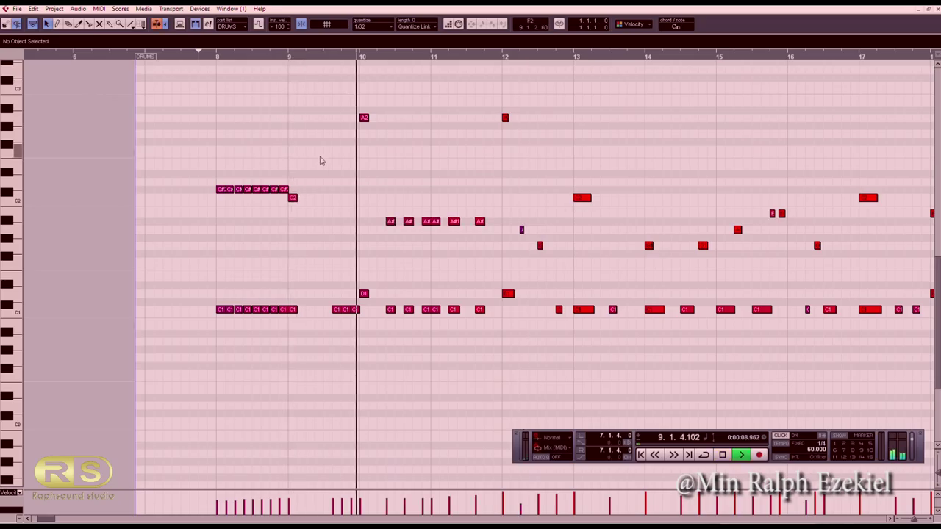
click(178, 59)
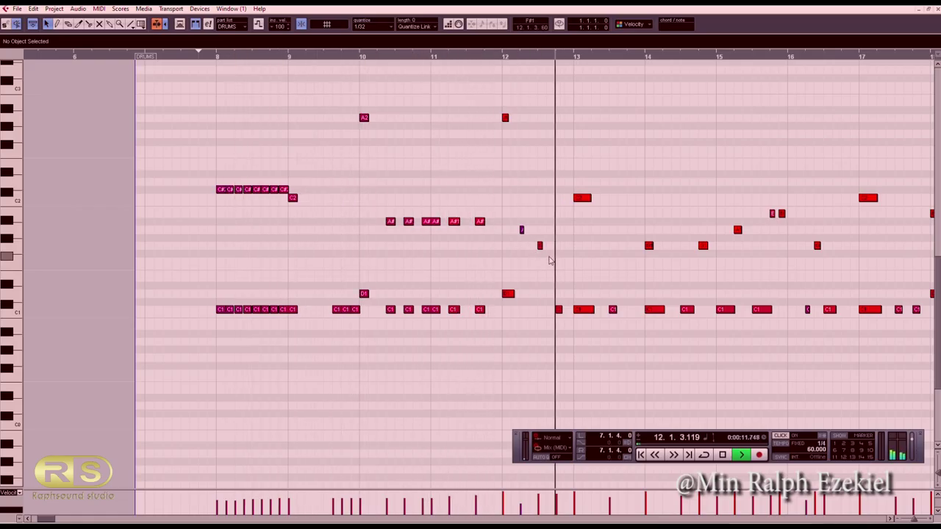
key(space)
- Listen to the passage from bar 11 and raise the velocity of the A1 note at 12.1.2.0 to 77
key(h)
key(h)
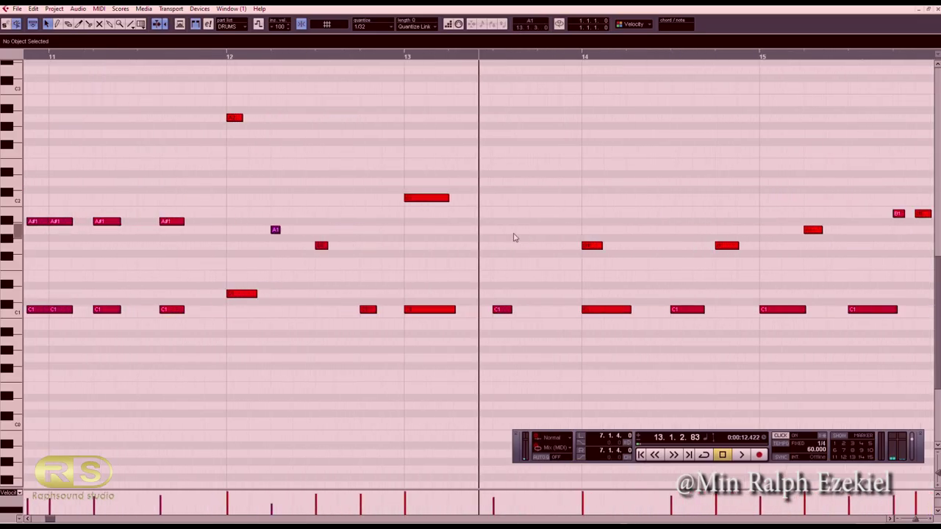
click(93, 58)
key(space)
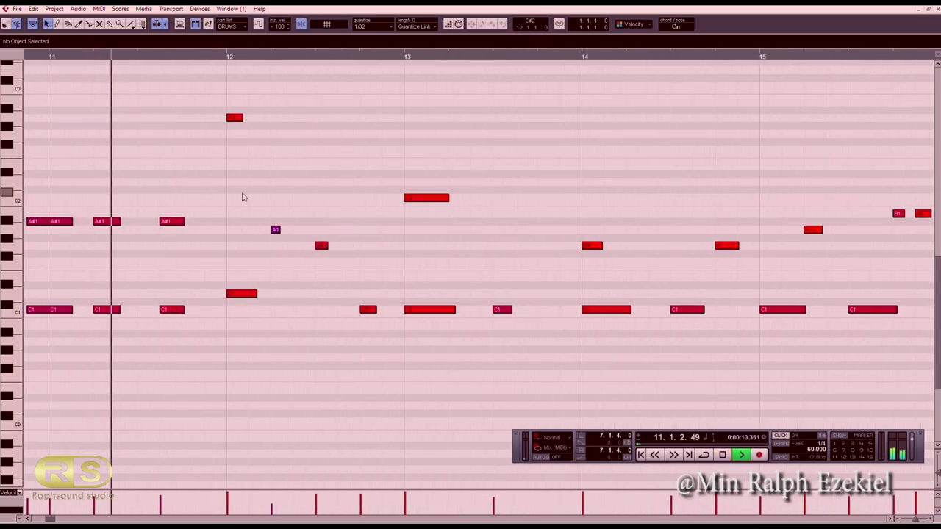
key(space)
click(275, 230)
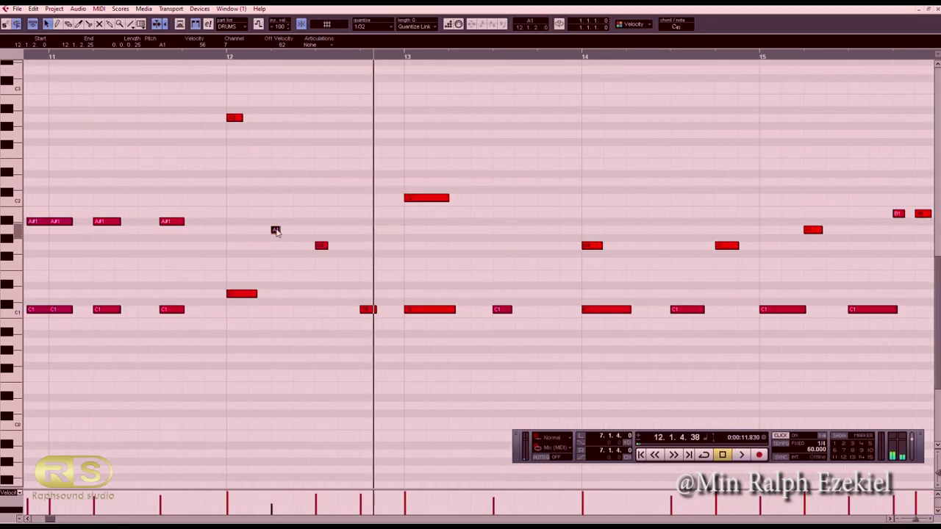
drag(272, 504, 272, 501)
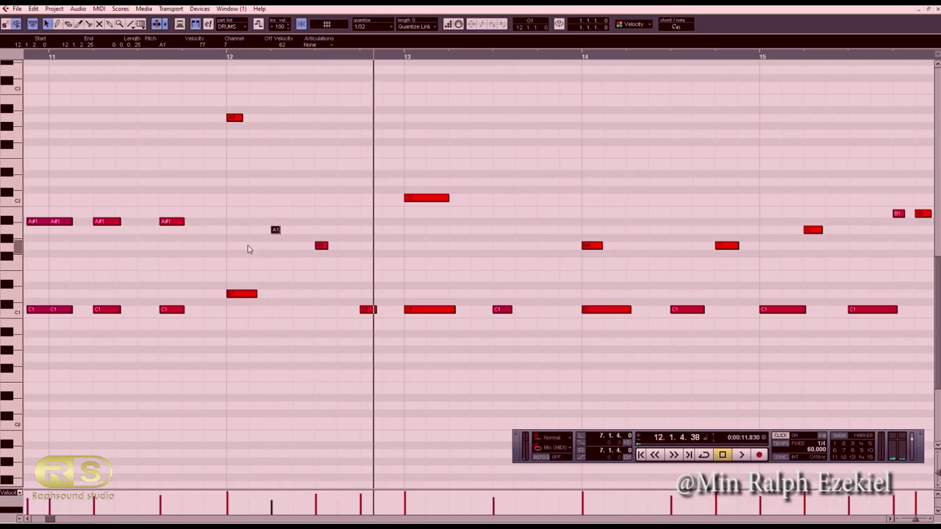
- Play the passage from bar 11 into bar 12 several times to check the A1 note and the fill
click(247, 248)
click(149, 58)
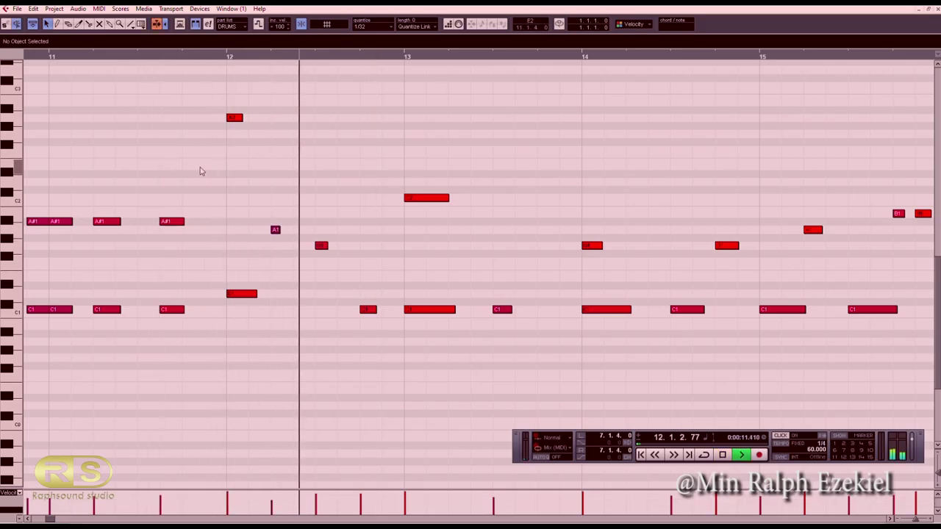
key(space)
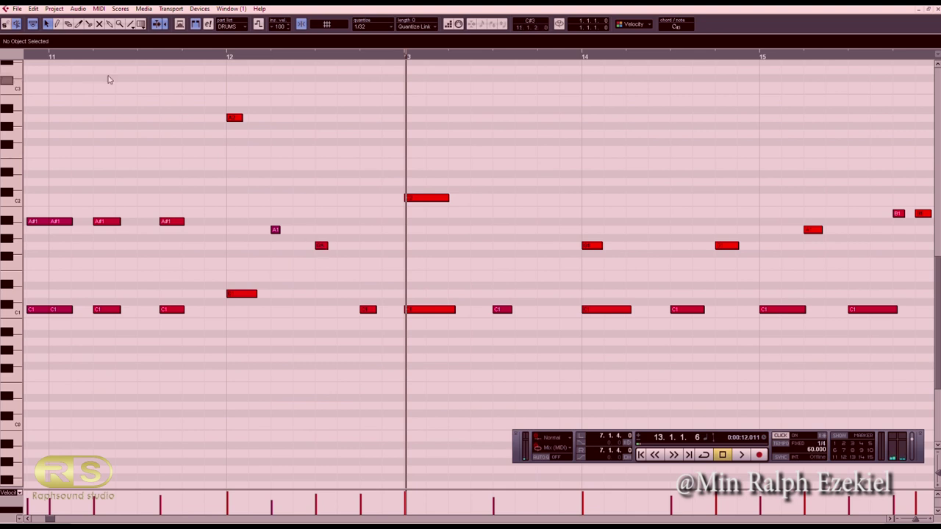
click(69, 59)
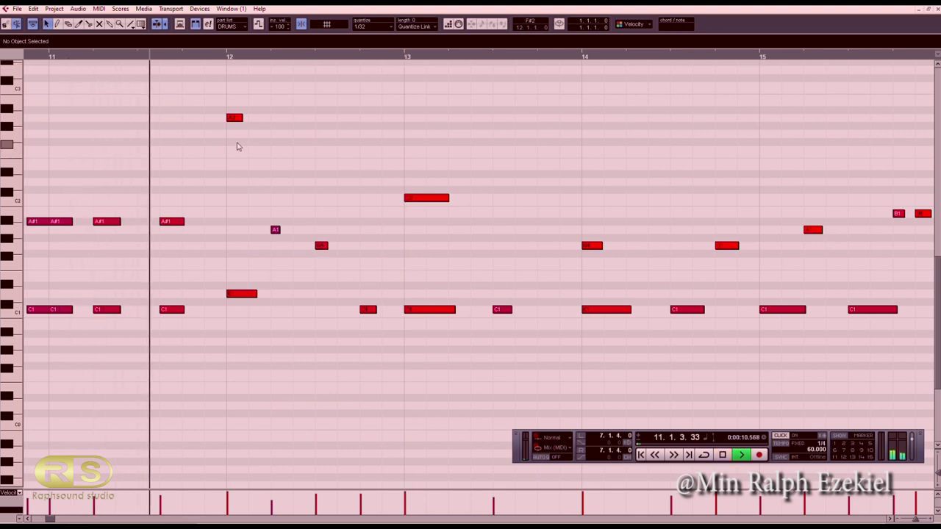
key(space)
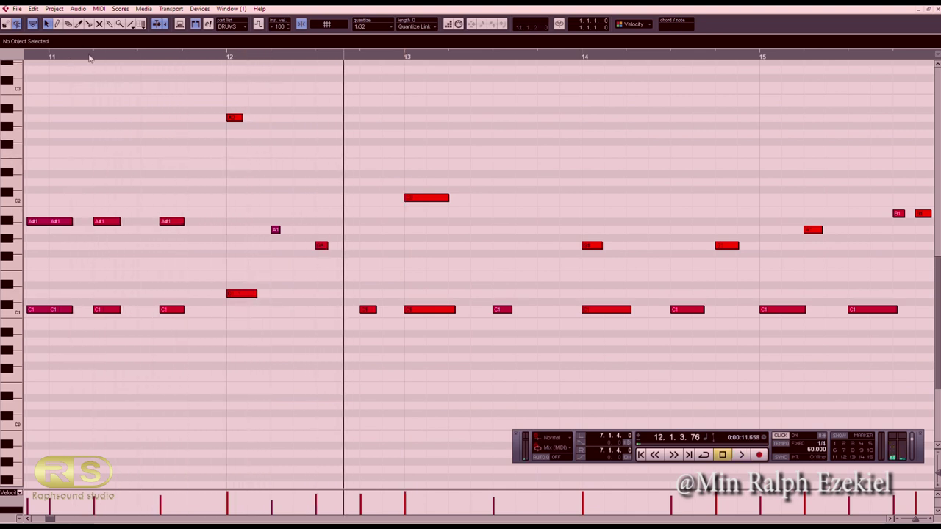
drag(37, 58, 20, 59)
key(space)
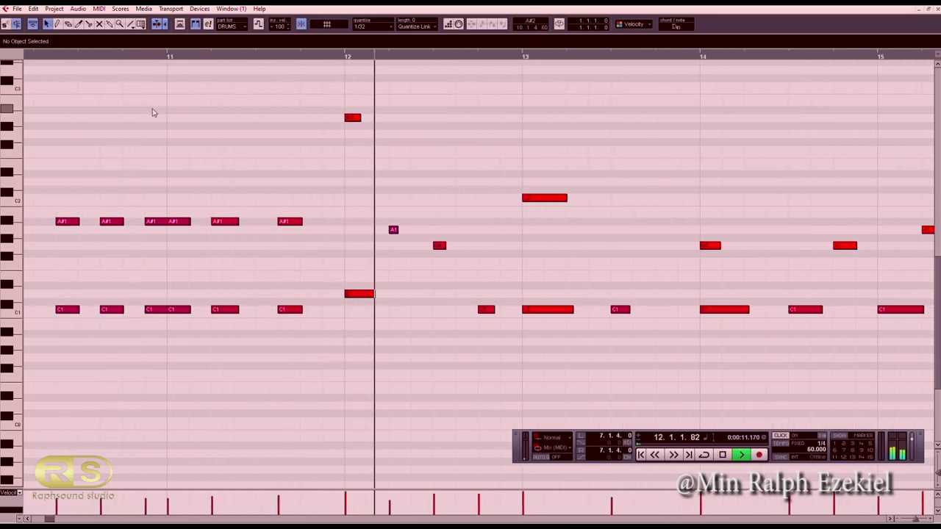
key(space)
- Copy the A1 note at 12.1.2.0 to G1 at 12.1.2.60 and play the fill from before bar 12
drag(394, 231, 415, 255)
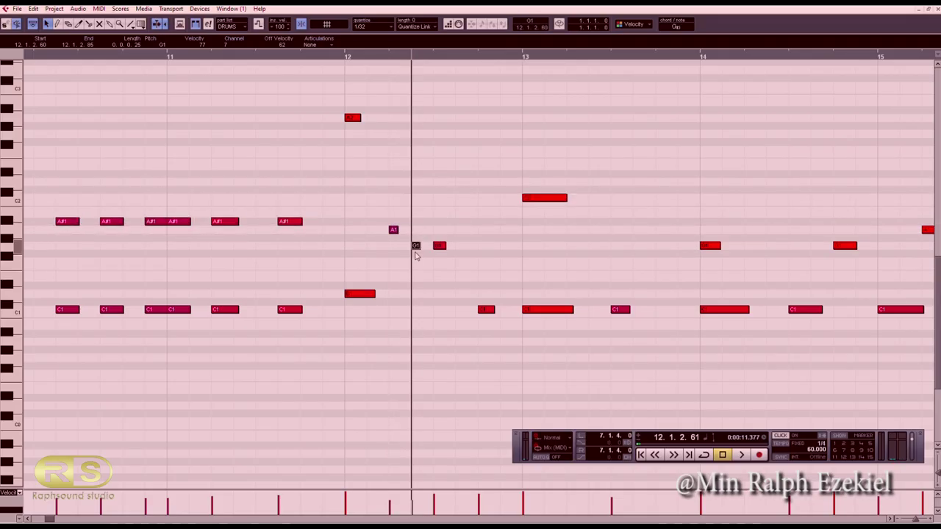
click(210, 68)
key(space)
click(49, 58)
key(space)
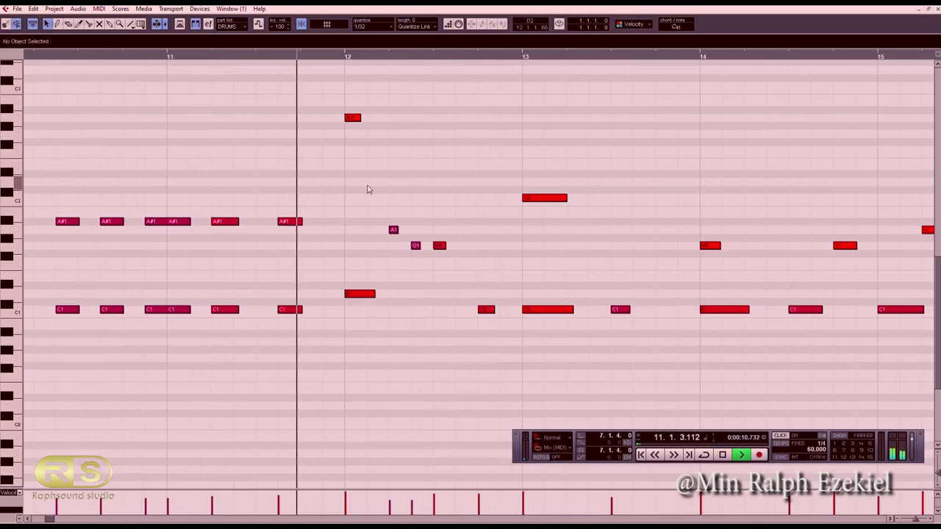
key(space)
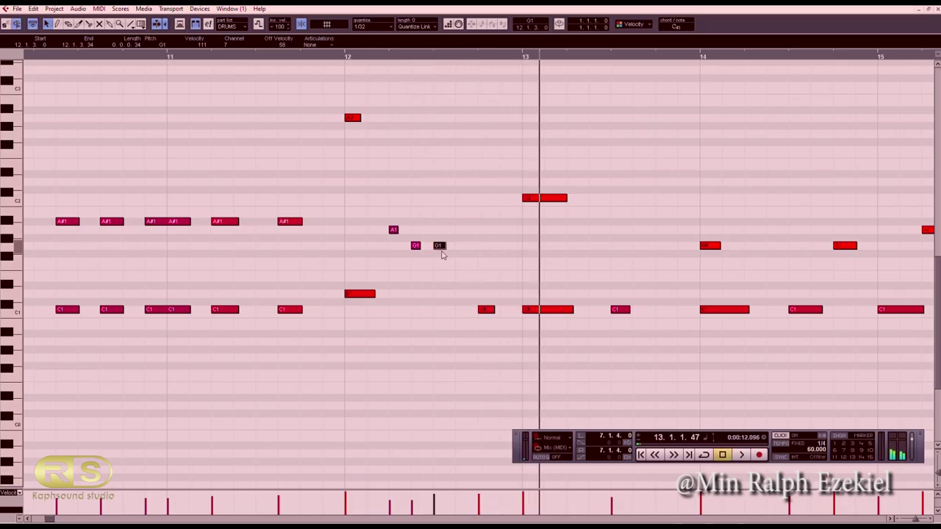
- Move the G1 note at 12.1.3.0 down to F1 and play the fill from bar 11
drag(442, 254, 441, 269)
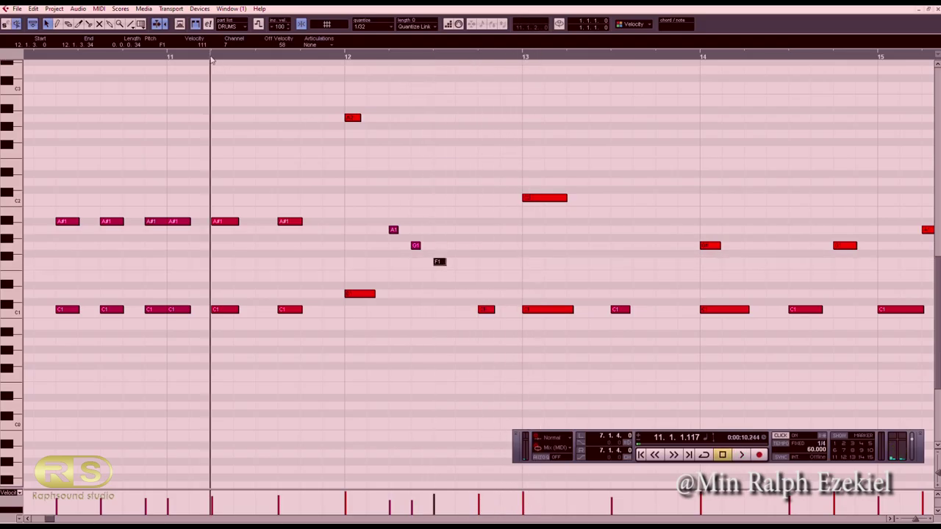
click(221, 117)
key(space)
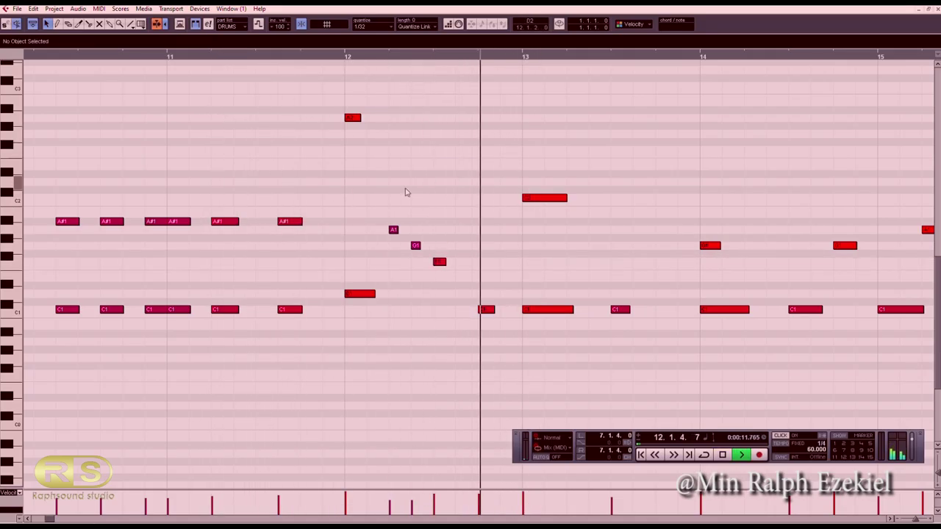
key(space)
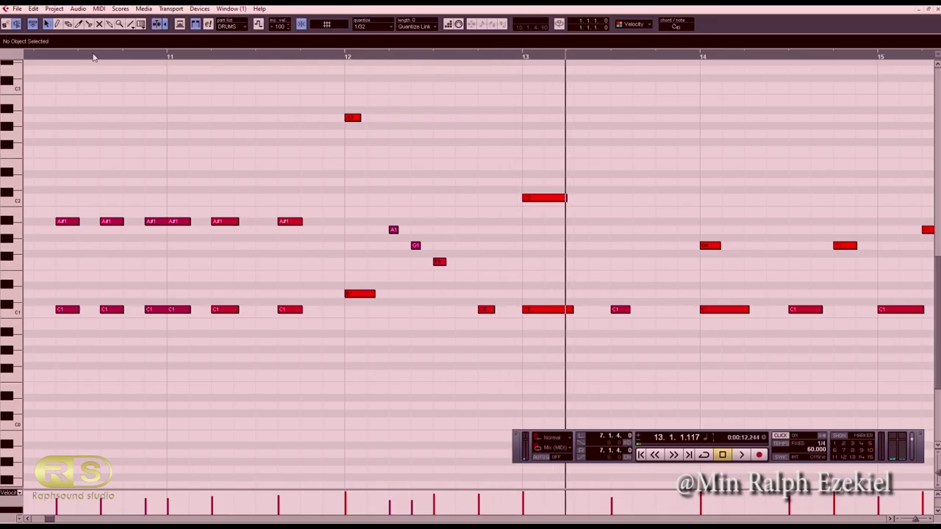
- Play the drum pattern from around bar 10 through the fill and the following bars
key(g)
drag(52, 57, 20, 57)
key(space)
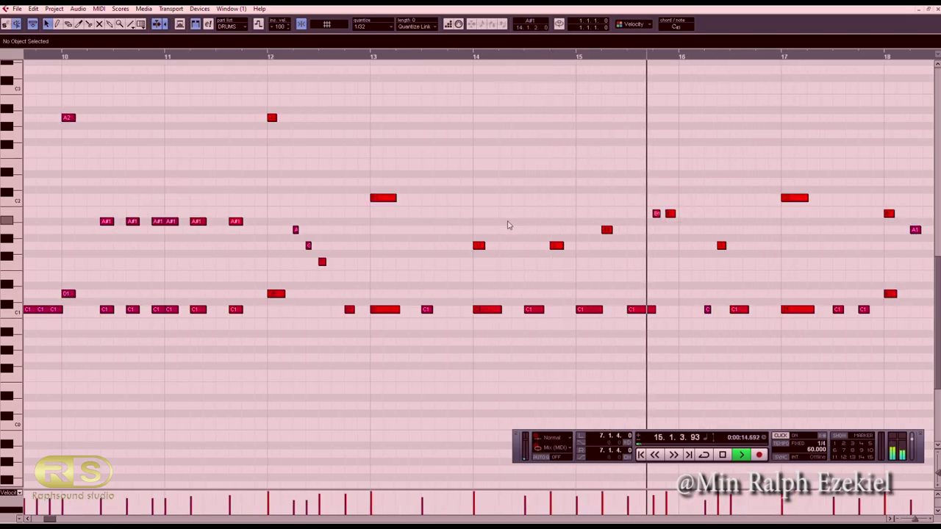
- Move the C1 note at 13.1.3.0 to 13.1.3.60 and play the passage from around bar 11
click(112, 59)
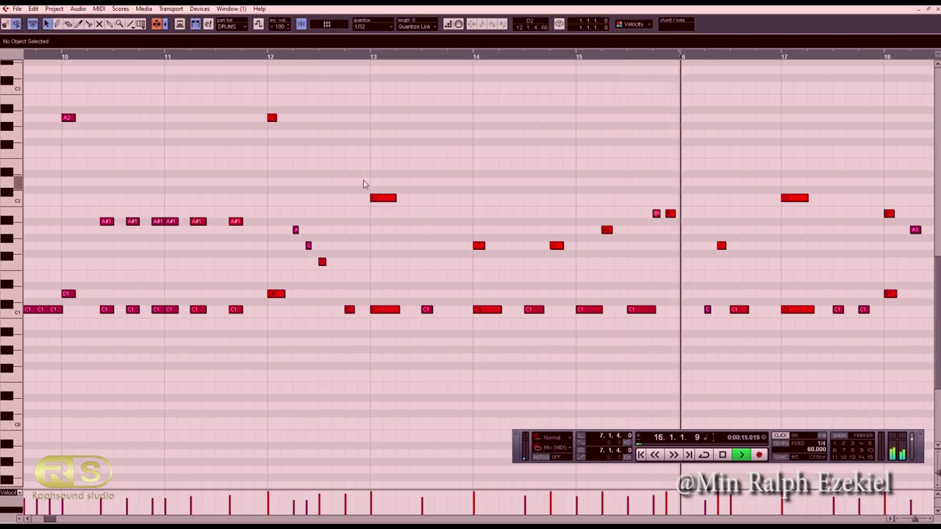
click(113, 62)
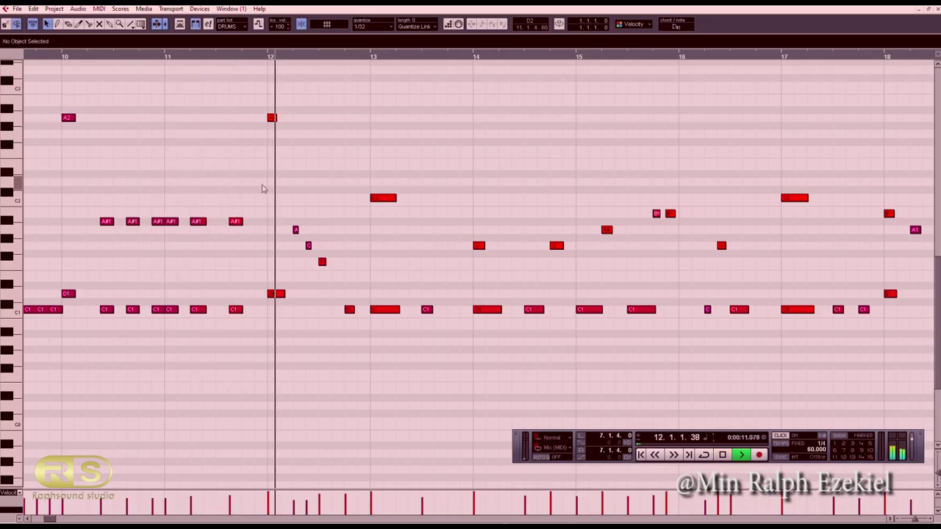
key(space)
drag(427, 309, 439, 309)
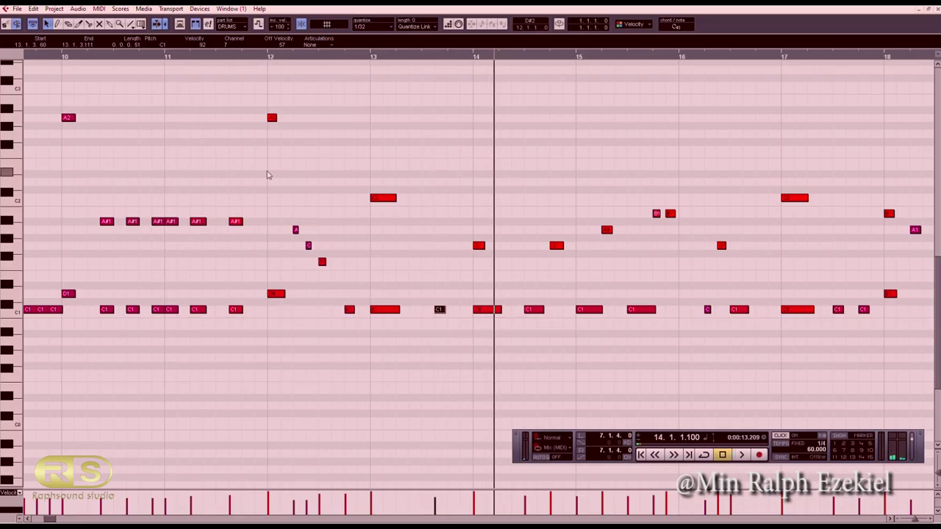
click(156, 62)
key(space)
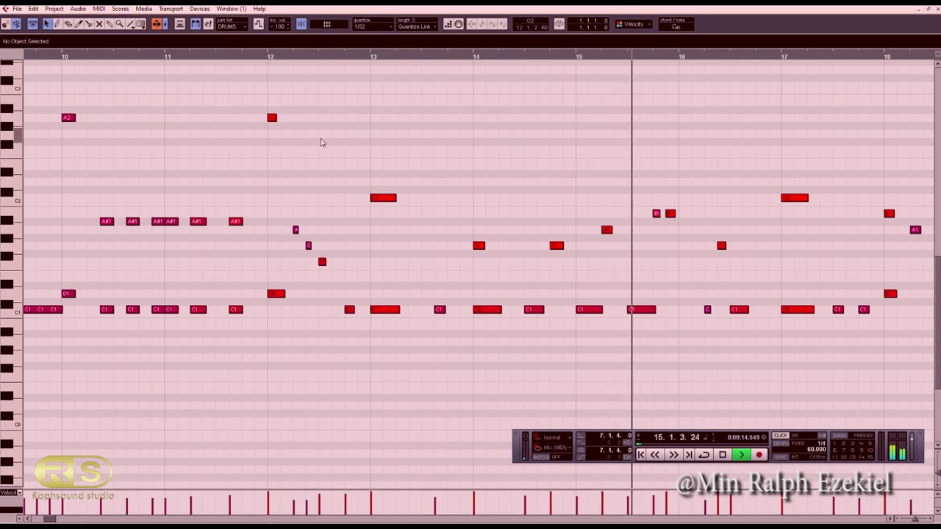
key(space)
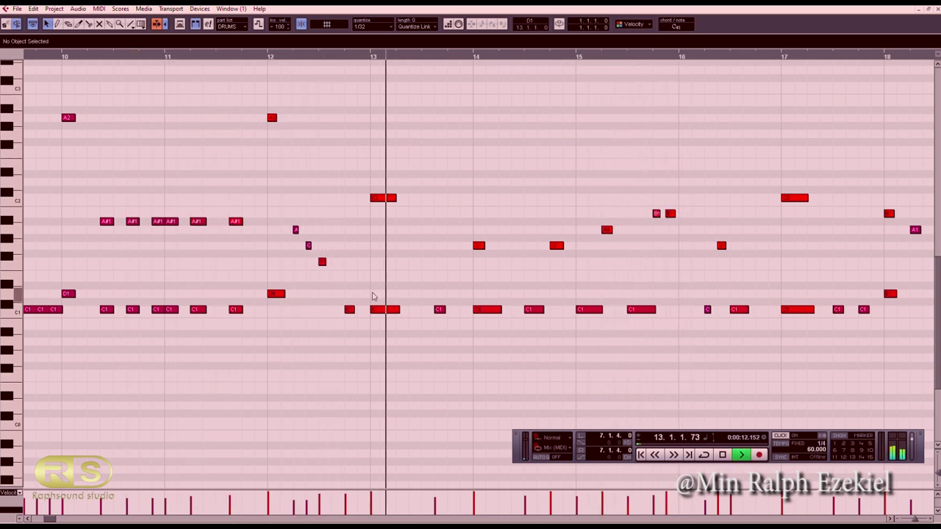
- Move the G1 note at the start of bar 14 down to D1 and play the surrounding bars
key(space)
drag(478, 248, 481, 299)
key(space)
click(326, 122)
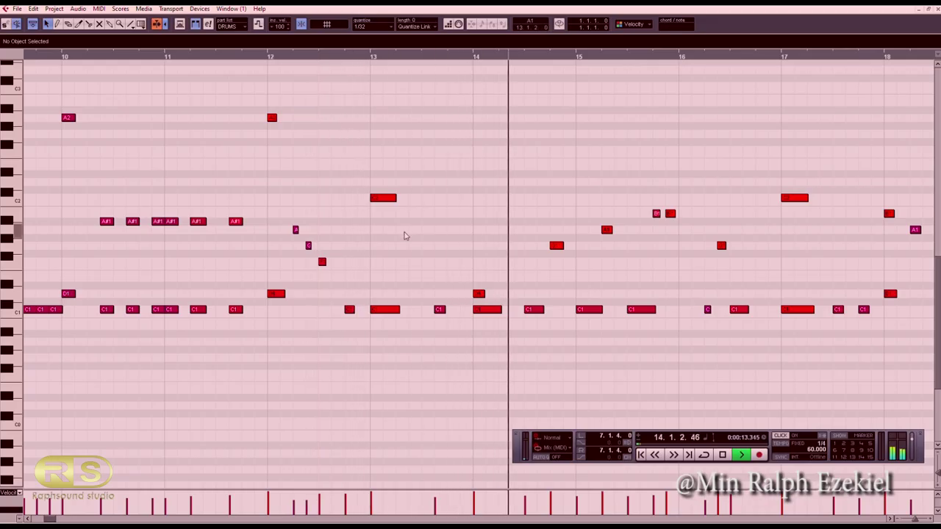
key(space)
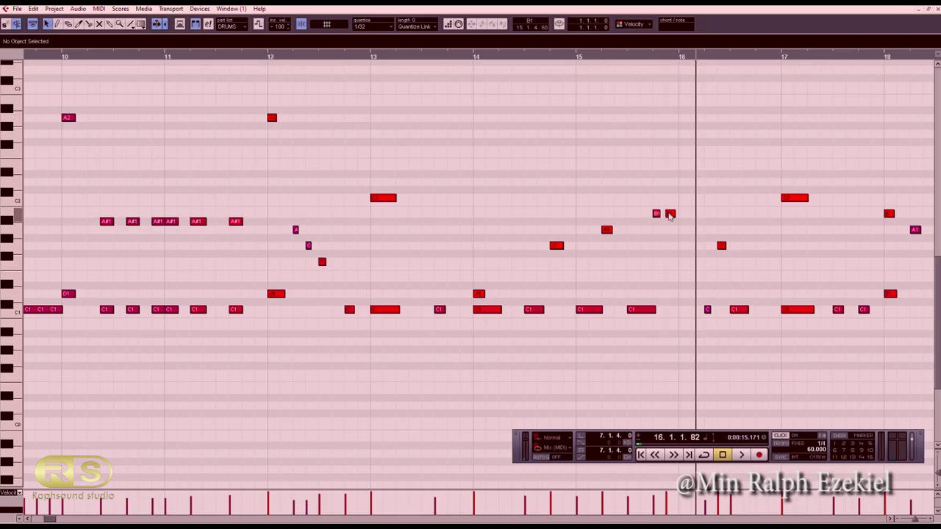
- Copy the B1 note at 15.1.4.60 to D1 at 16.1.1.0 and play the pattern into bar 16
drag(670, 214, 686, 294)
click(286, 60)
key(space)
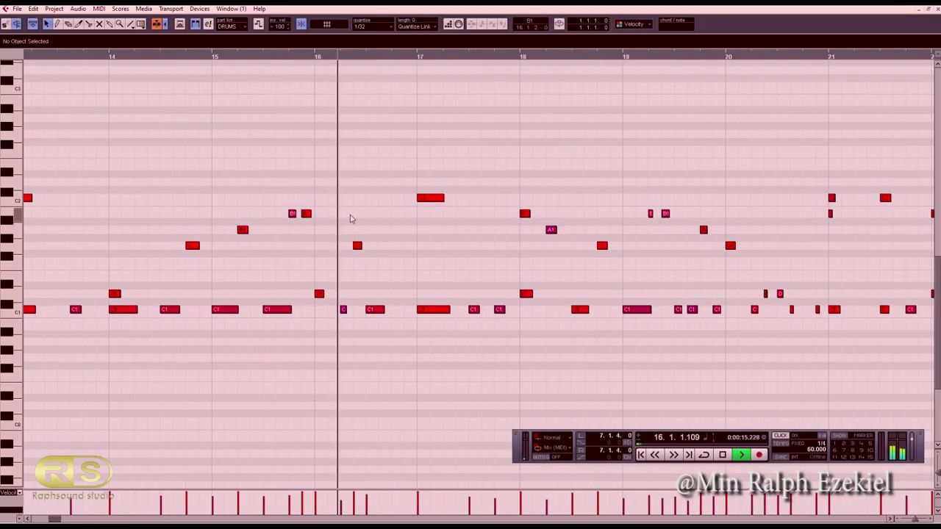
key(space)
- Copy the G1 note at 16.1.2.60 to C1 at 16.1.4.60 and play from just before bar 14
drag(359, 250, 413, 319)
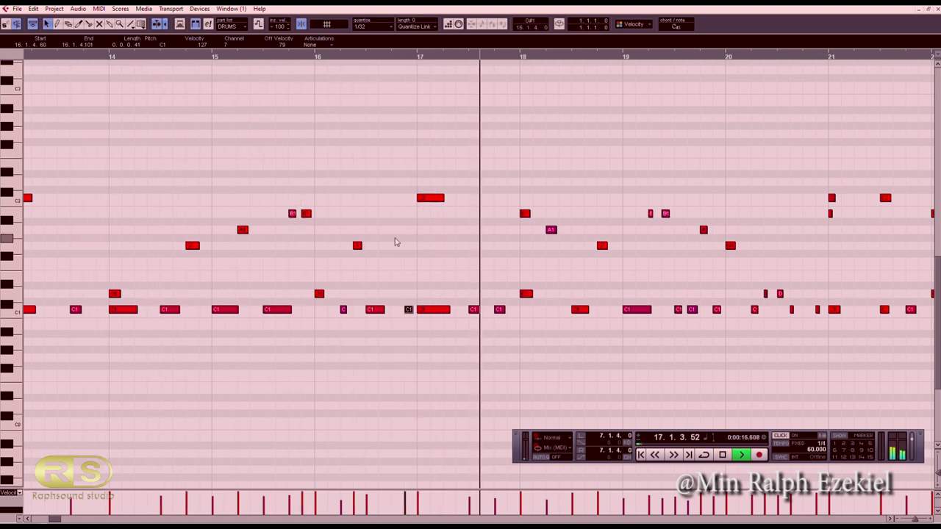
key(g)
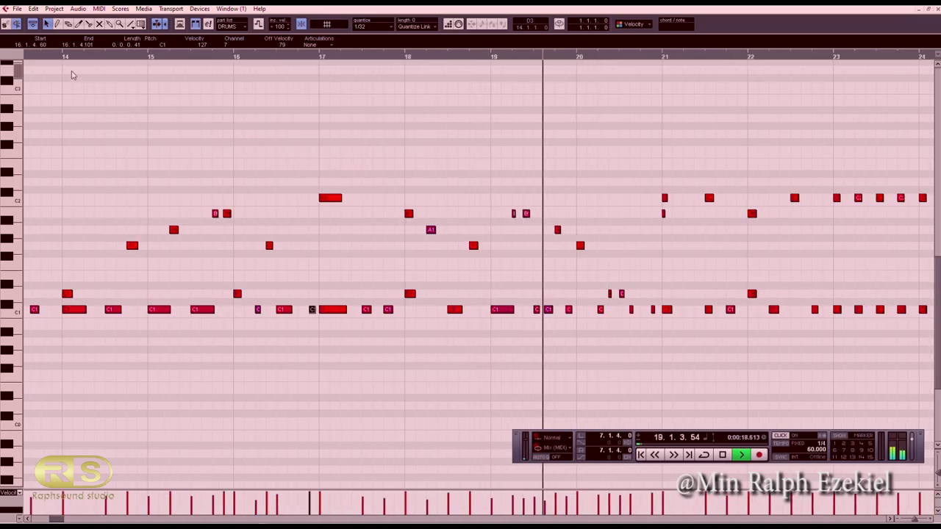
click(43, 60)
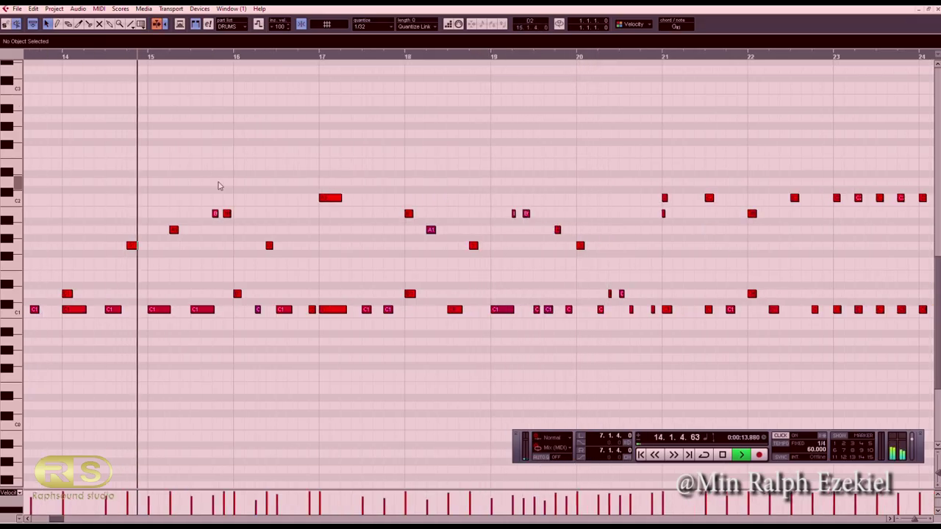
- Add copies of the bar 16 G1 note on D1 at 16.1.3.60 and 16.1.4.0, and play the passage into bar 20
drag(269, 245, 301, 293)
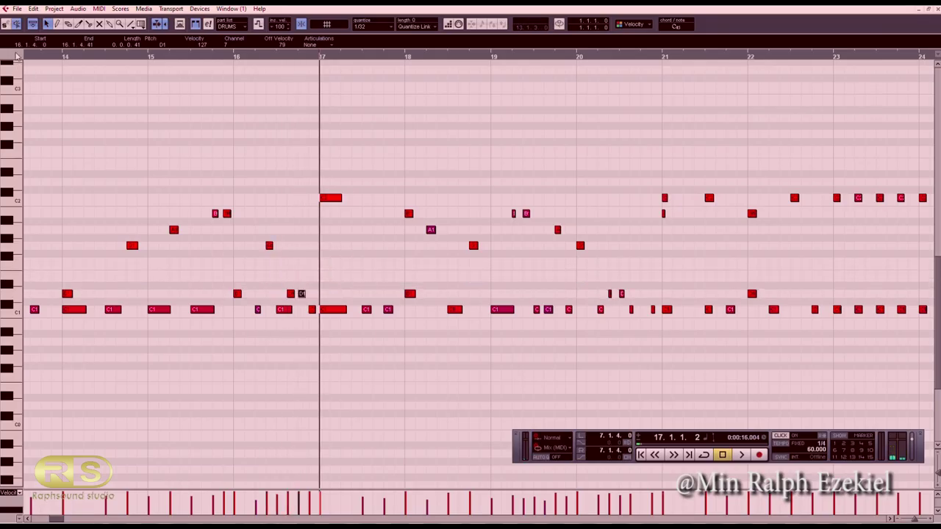
key(space)
click(120, 135)
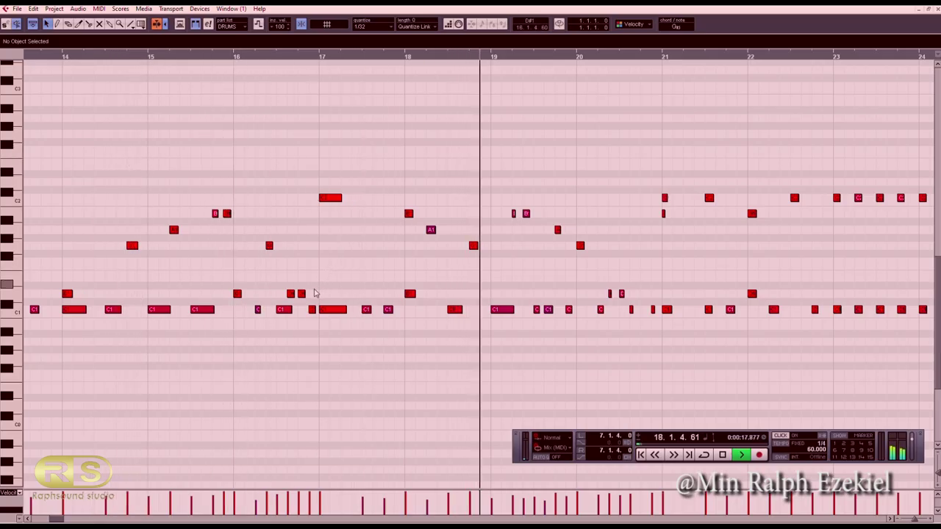
key(space)
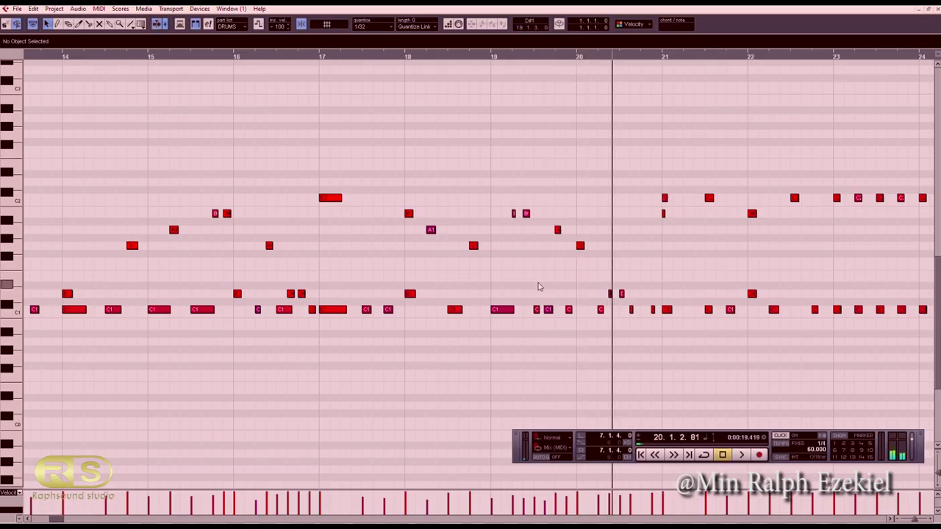
- Replace the G1 note at the start of bar 20 with D1 and A2 notes, and play from around bar 17
click(579, 245)
drag(579, 245, 581, 122)
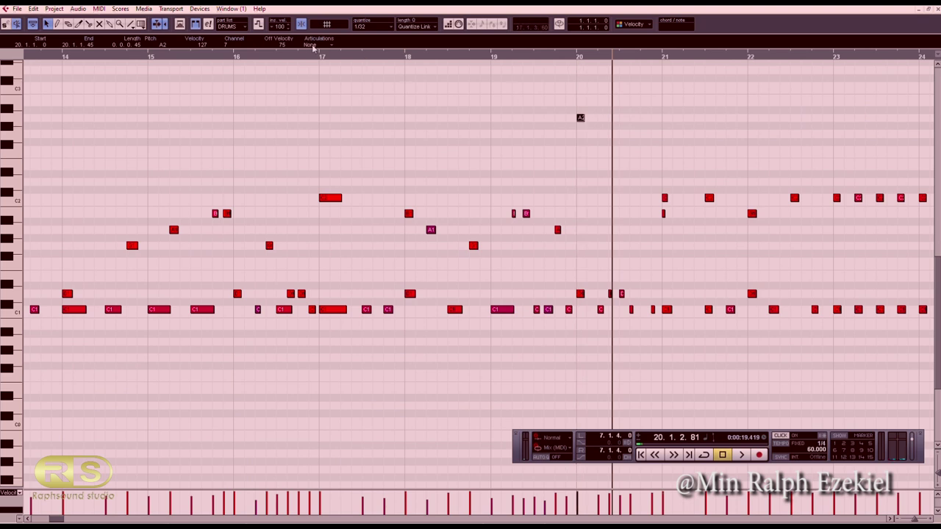
click(311, 57)
key(space)
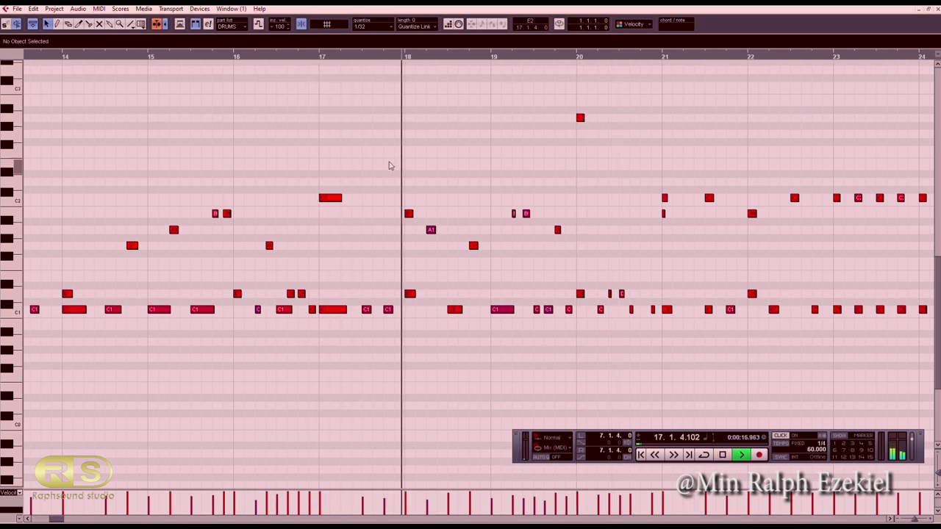
- Move the B1 note at the start of bar 18 up to A2 and play the pattern through the following bars
key(space)
drag(409, 214, 410, 122)
click(157, 57)
key(space)
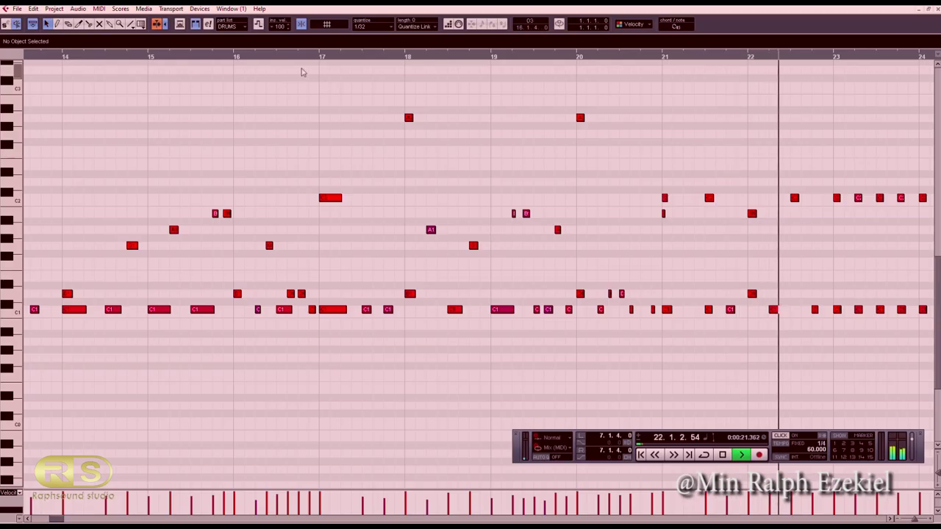
click(278, 58)
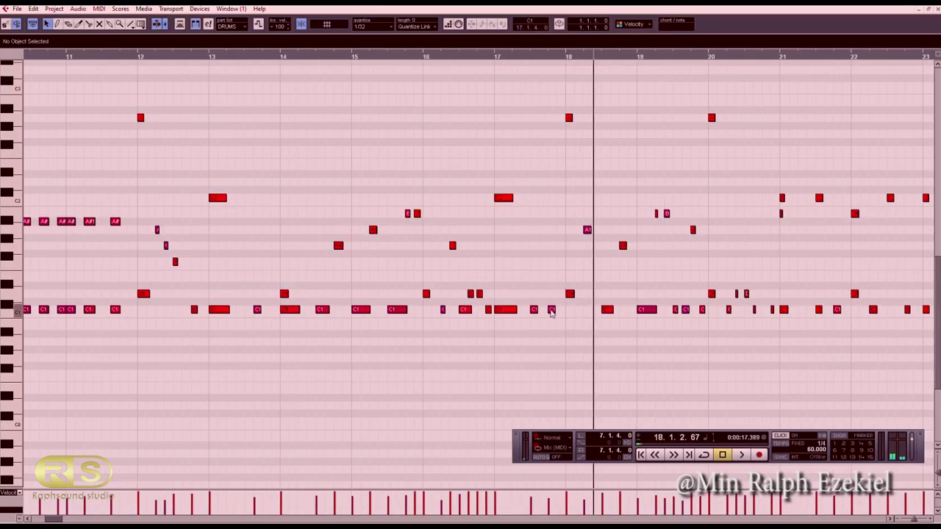
key(space)
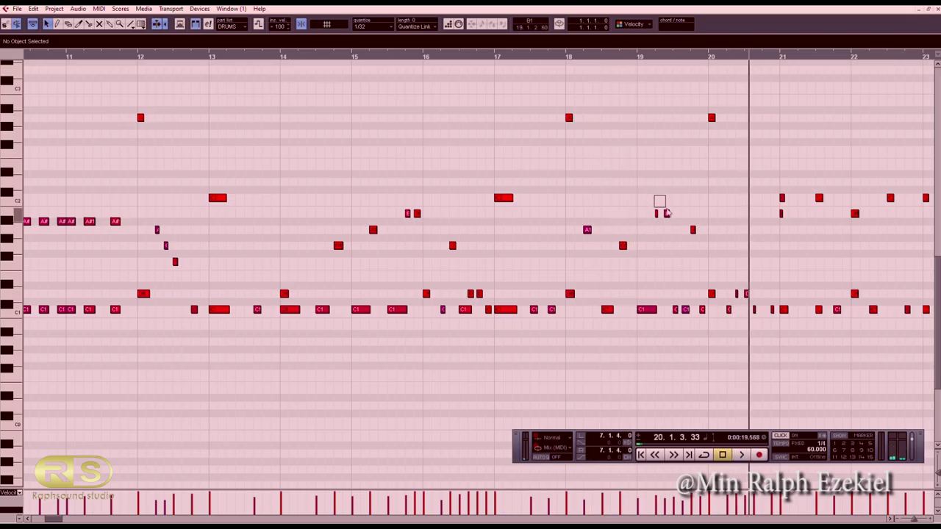
- Move the two B1 notes in bar 19 down to D1, play the ending and return the playback position to around bar 9
click(665, 213)
drag(667, 216, 661, 284)
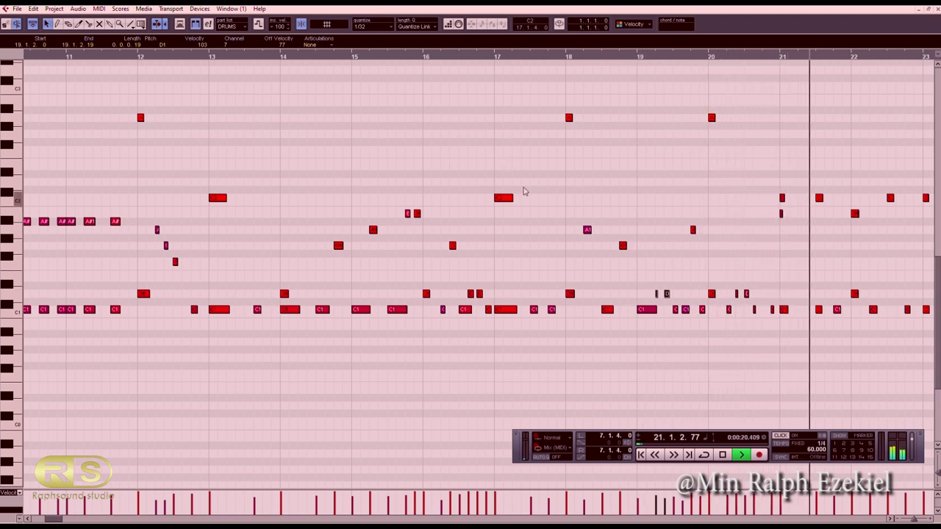
key(g)
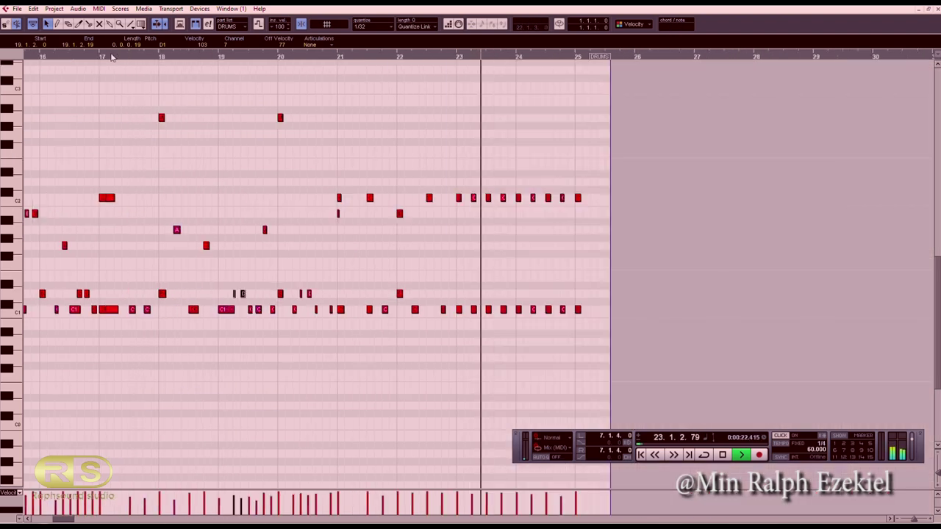
key(g)
drag(31, 57, 14, 57)
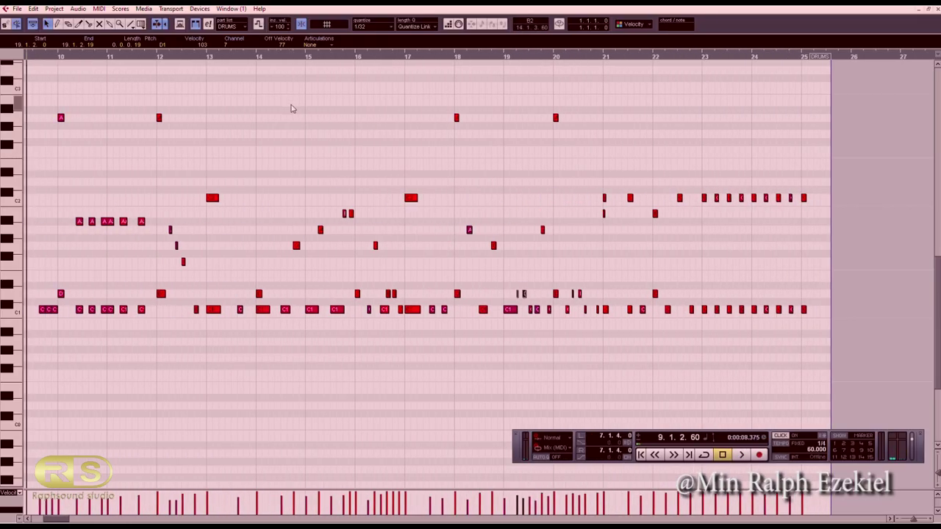
- Select all drum notes, level their velocities at 127 and lower them to 80, with playback positioned before bar 7
key(g)
key(g)
scroll(523, 182, down, 5)
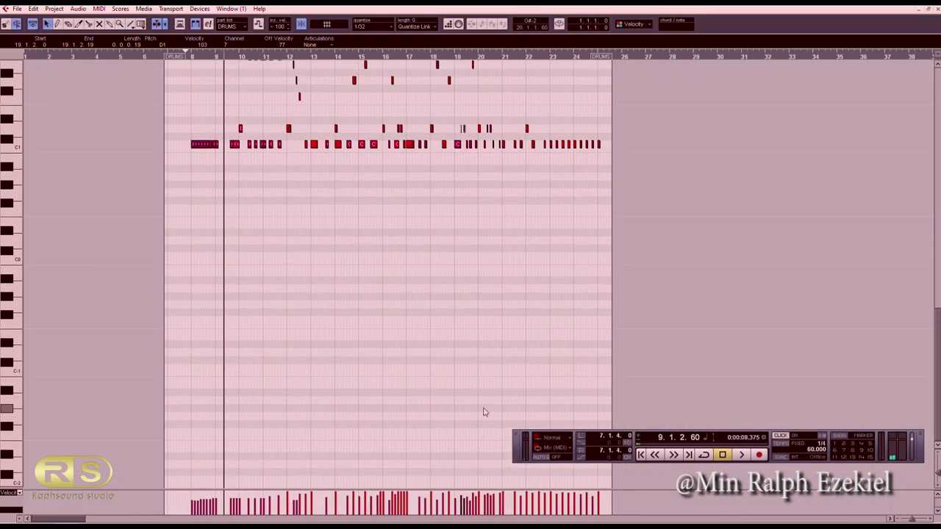
key(ctrl+a)
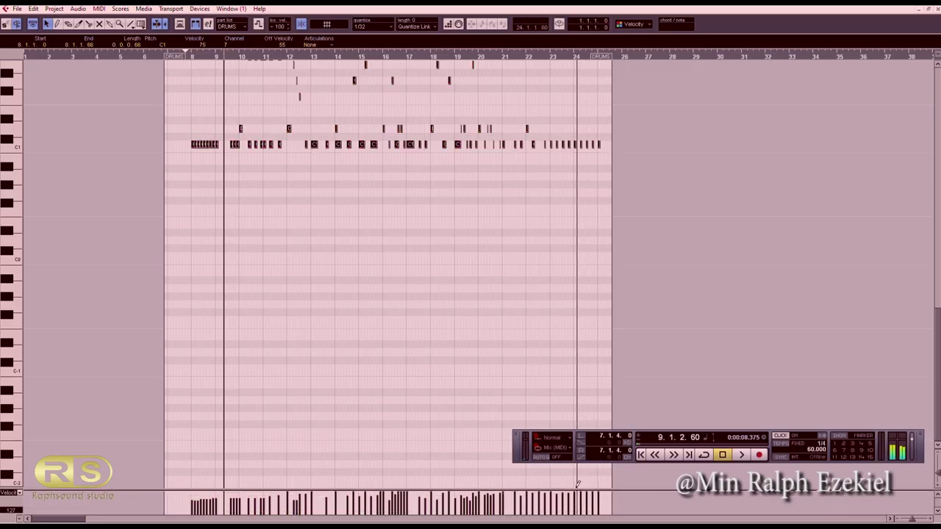
mouse_move(335, 449)
mouse_down()
mouse_move(202, 433)
mouse_move(173, 446)
mouse_up()
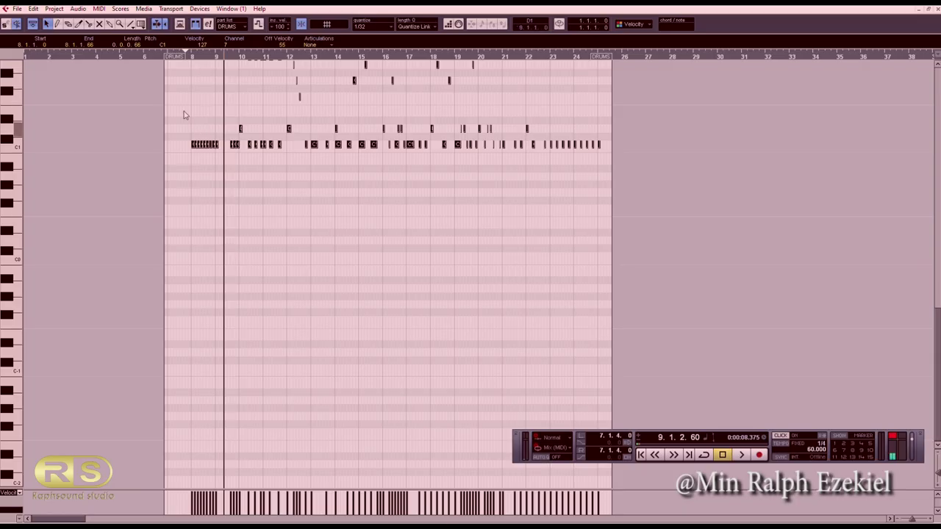
scroll(300, 177, up, 3)
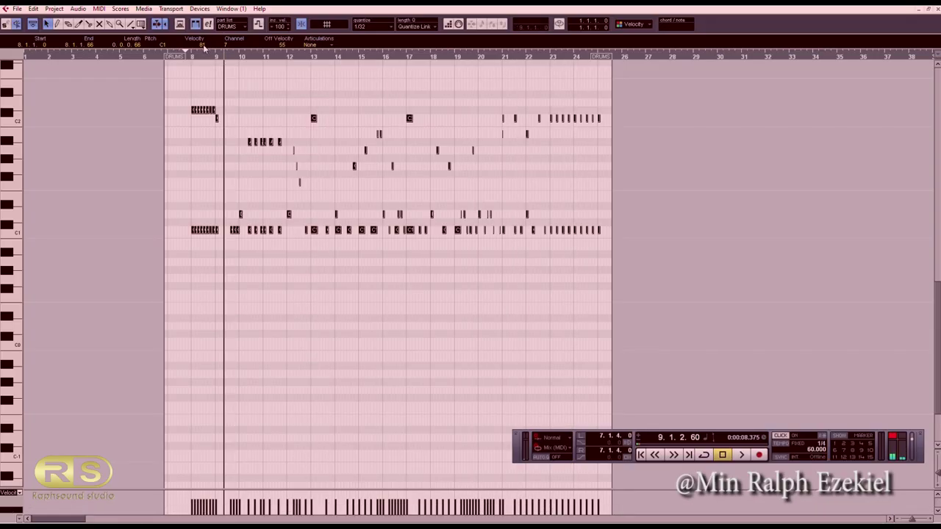
click(164, 58)
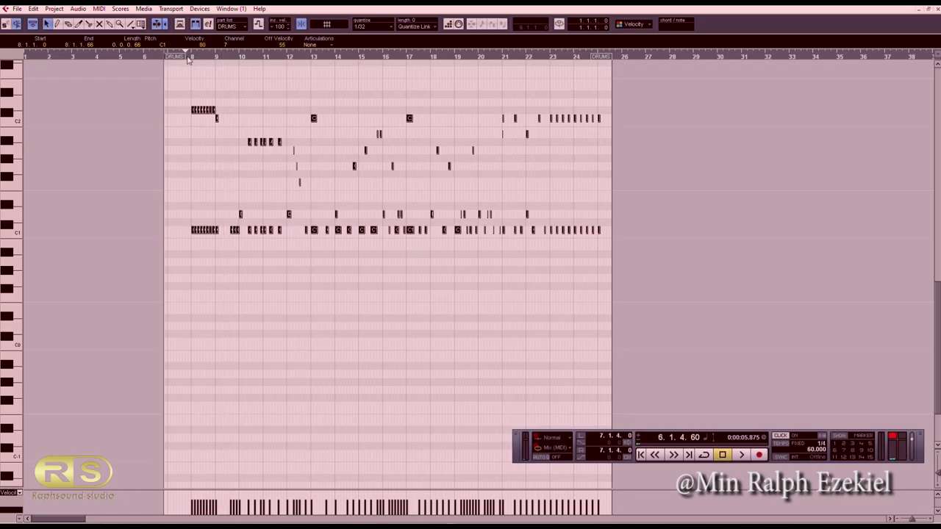
- Set the velocity of all selected drum notes to 93, play the drum part and return to the project view
key(space)
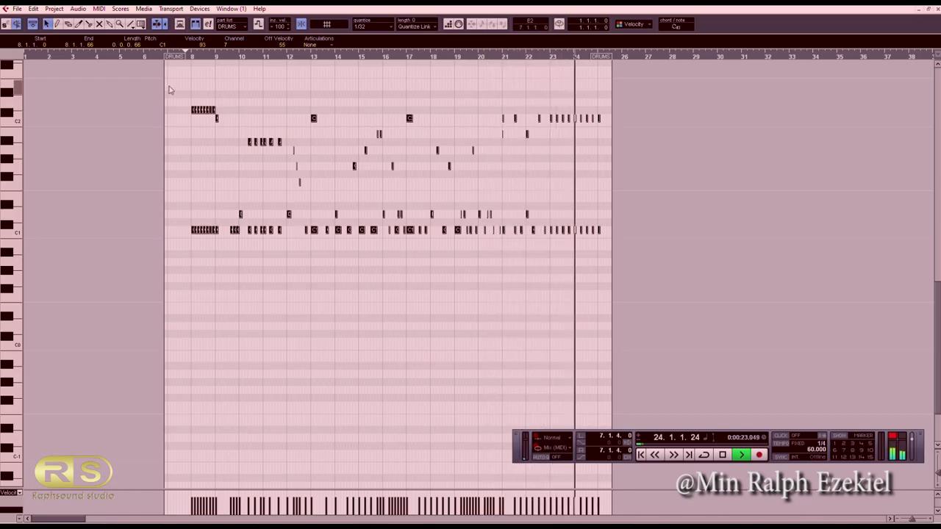
key(space)
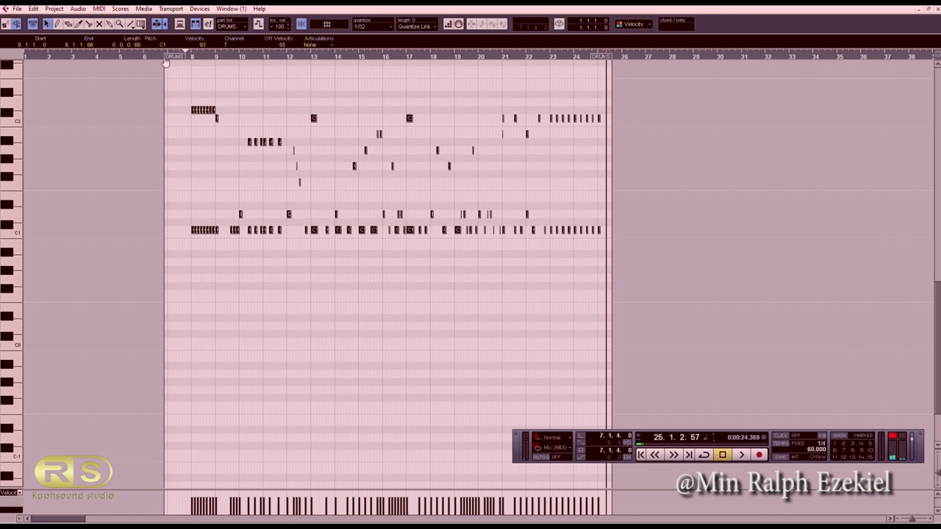
key(space)
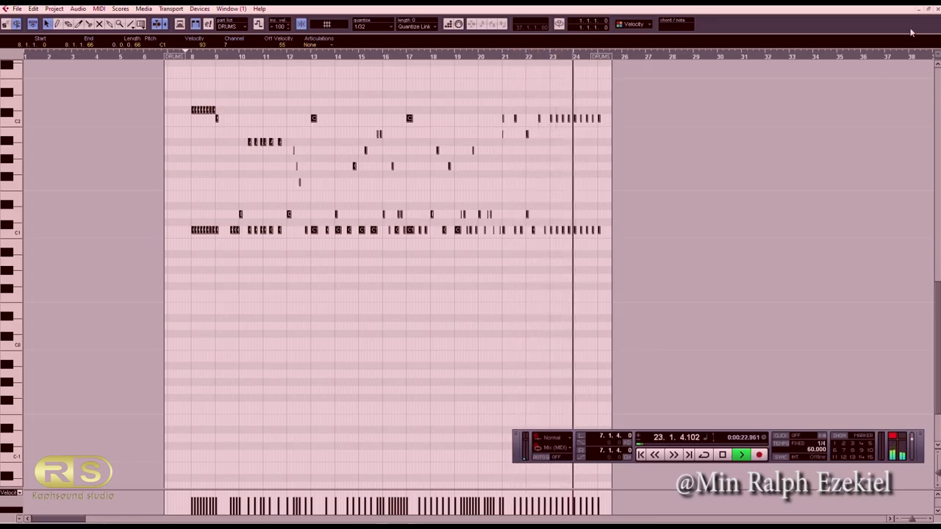
click(937, 8)
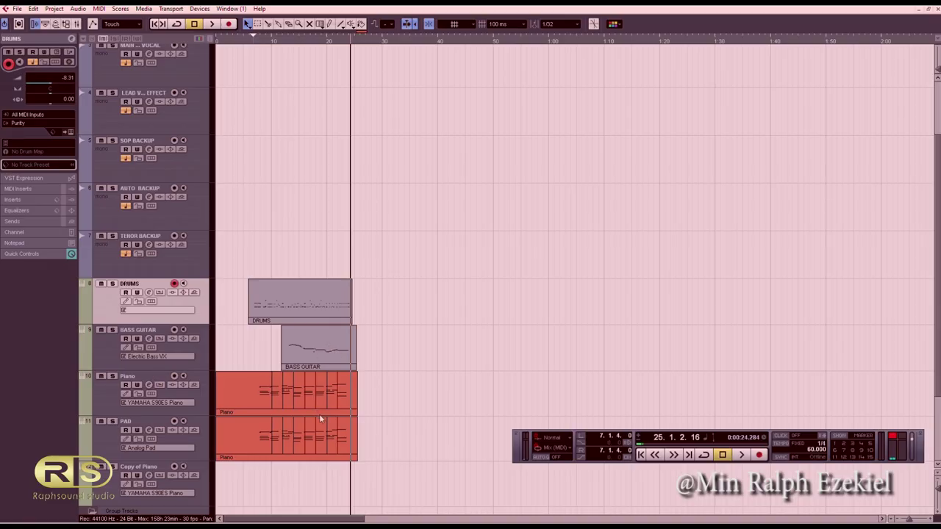
- Record a new part on the Copy of Piano track over the arrangement and play it back
scroll(389, 397, down, 2)
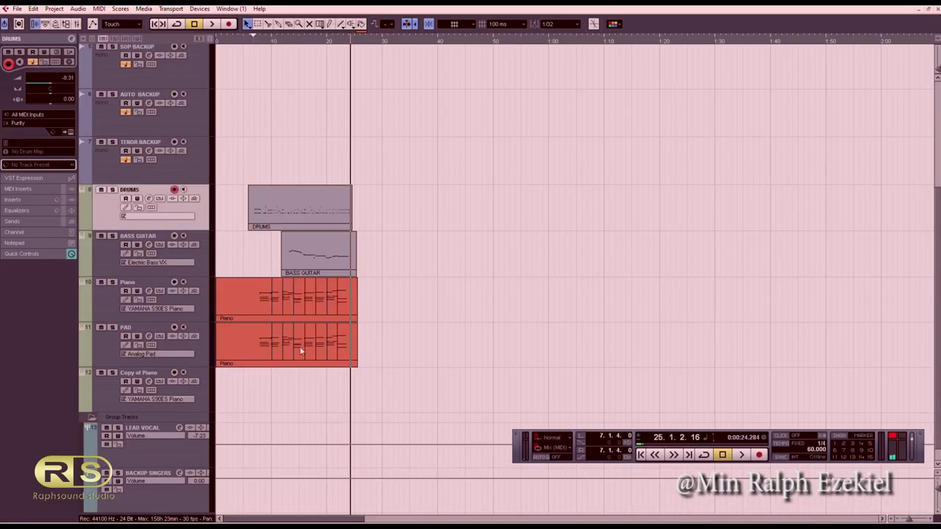
click(205, 399)
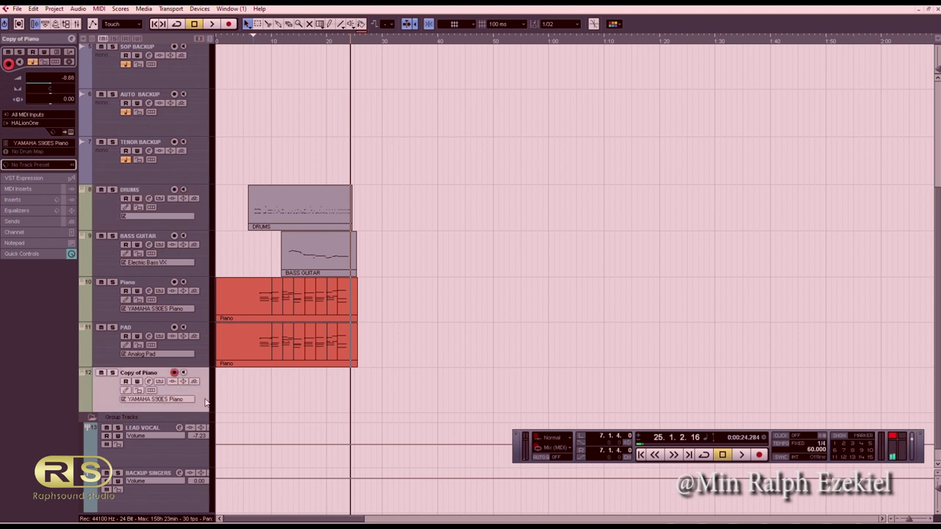
double_click(238, 42)
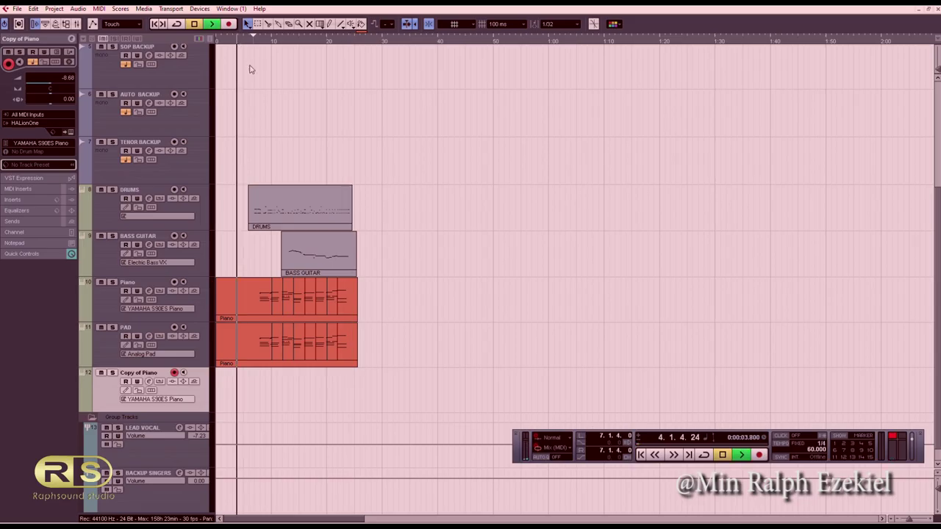
click(230, 23)
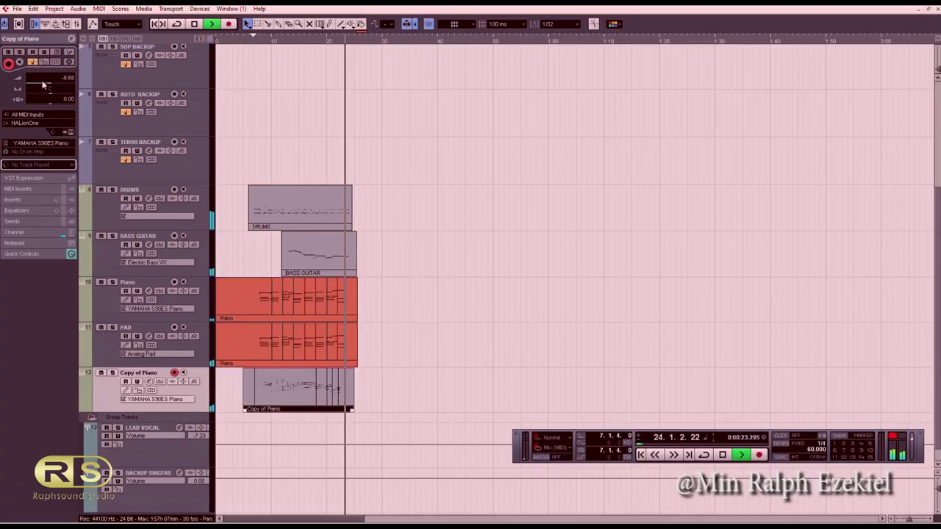
- Lower the Copy of Piano track's volume to -10.16 and play the arrangement from around bar 9
key(space)
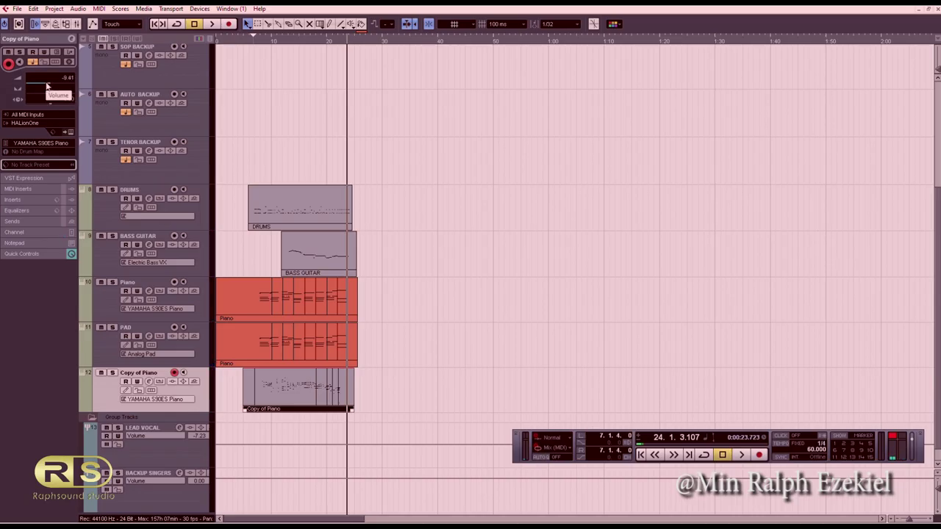
click(264, 41)
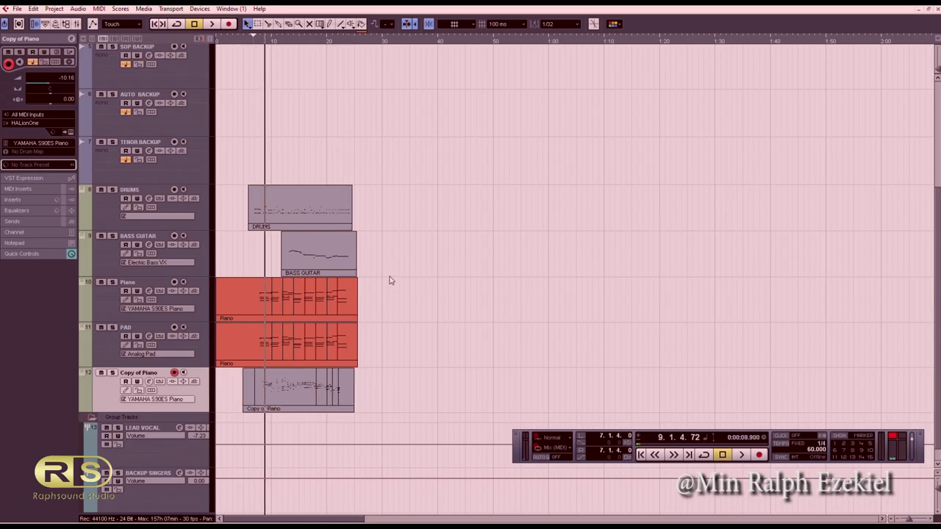
key(space)
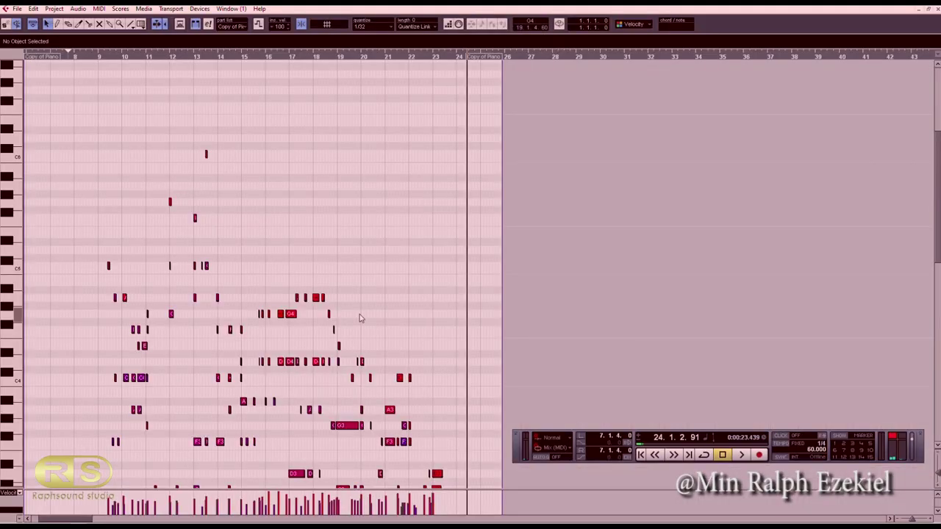
- Quantize the recorded Copy of Piano notes to the 1/32 grid in the Key Editor
scroll(360, 318, down, 3)
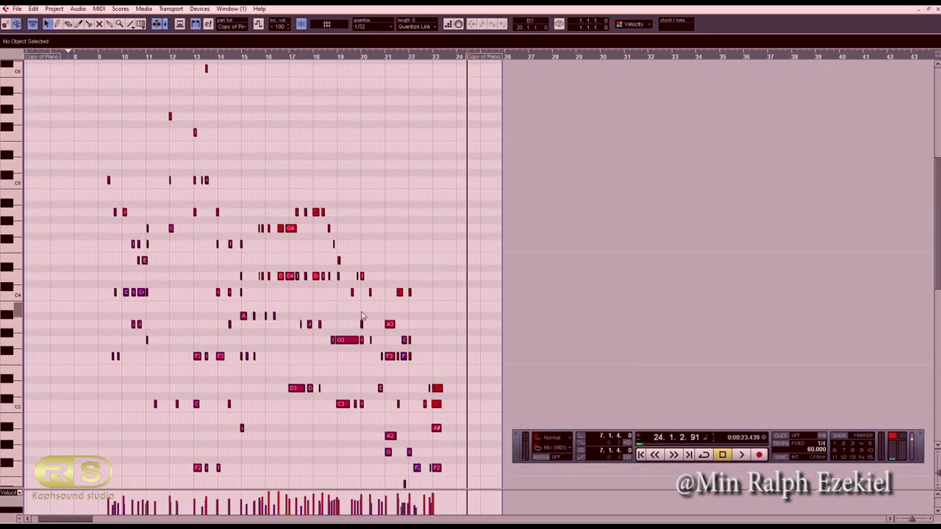
key(h)
key(h)
key(h)
key(h)
key(h)
key(h)
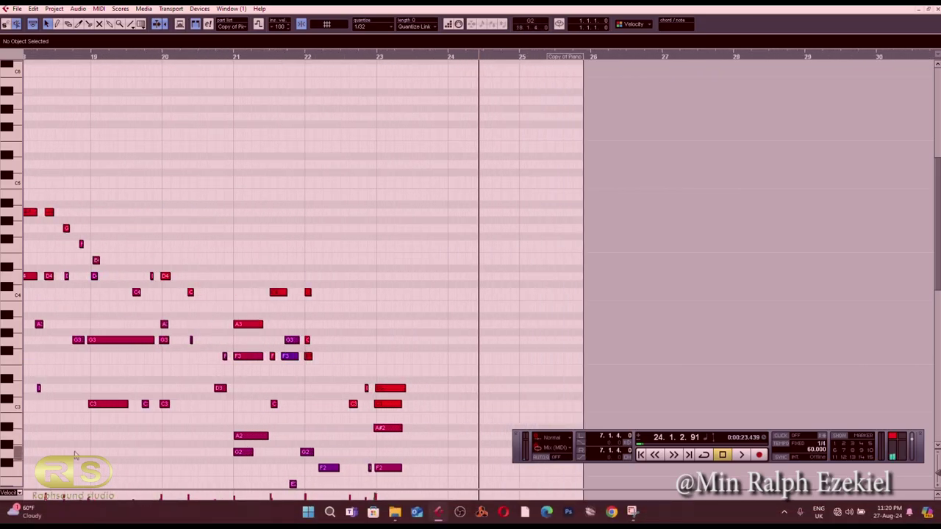
drag(65, 518, 53, 519)
key(q)
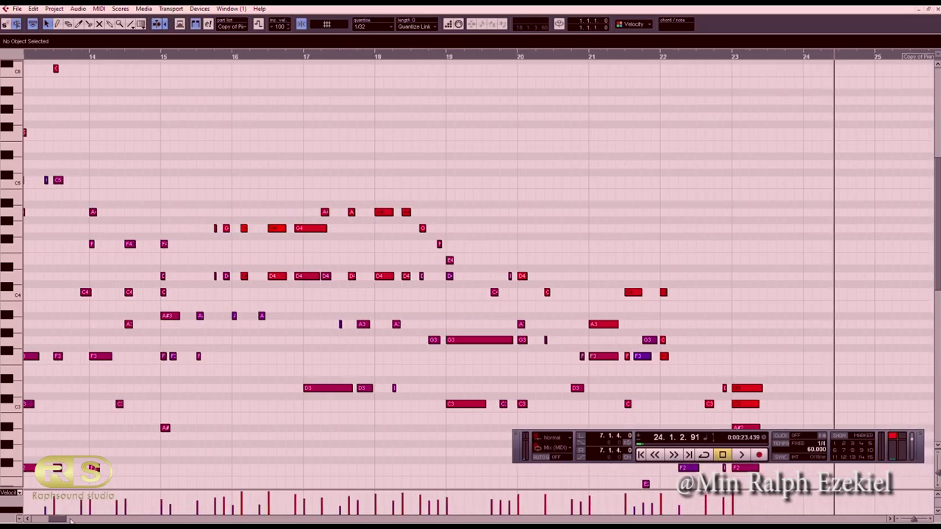
- Play the quantized piano part from bar 9 through its ending and return to the project view
drag(62, 519, 54, 518)
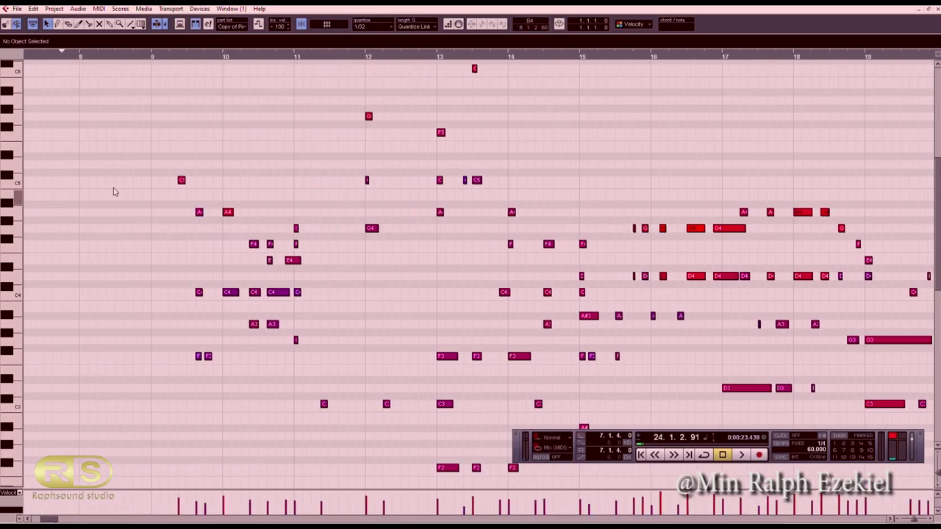
click(152, 63)
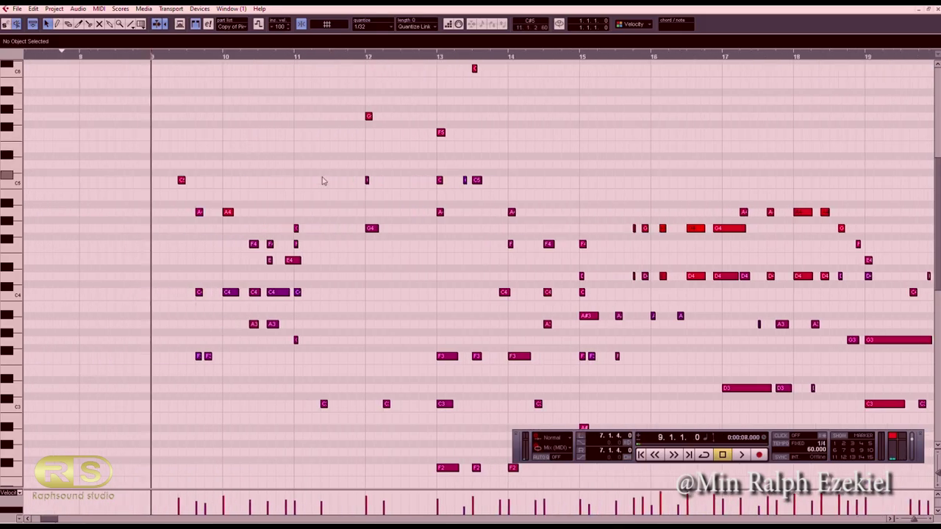
key(space)
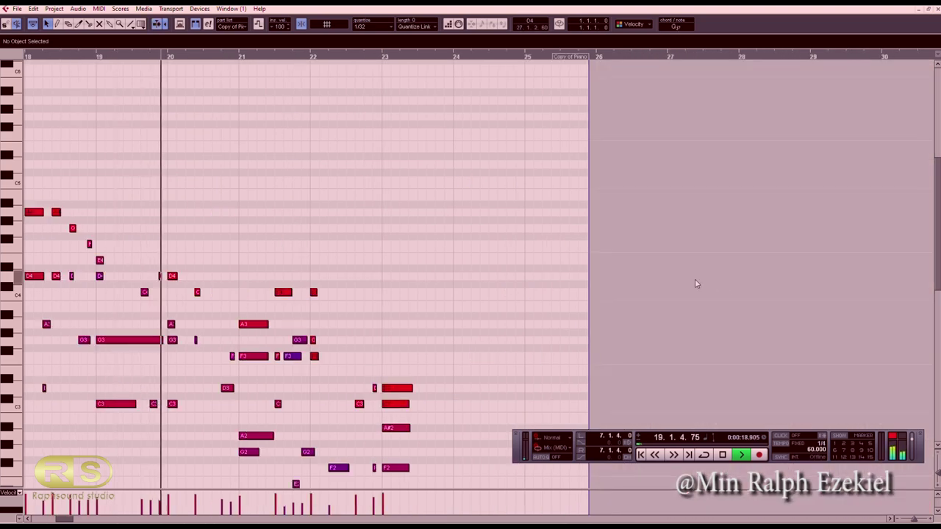
scroll(538, 230, down, 3)
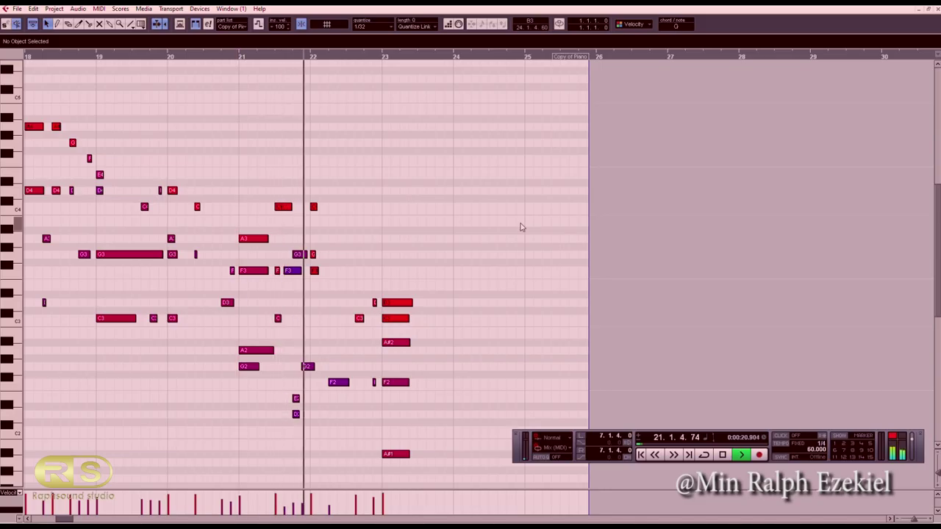
key(space)
click(936, 10)
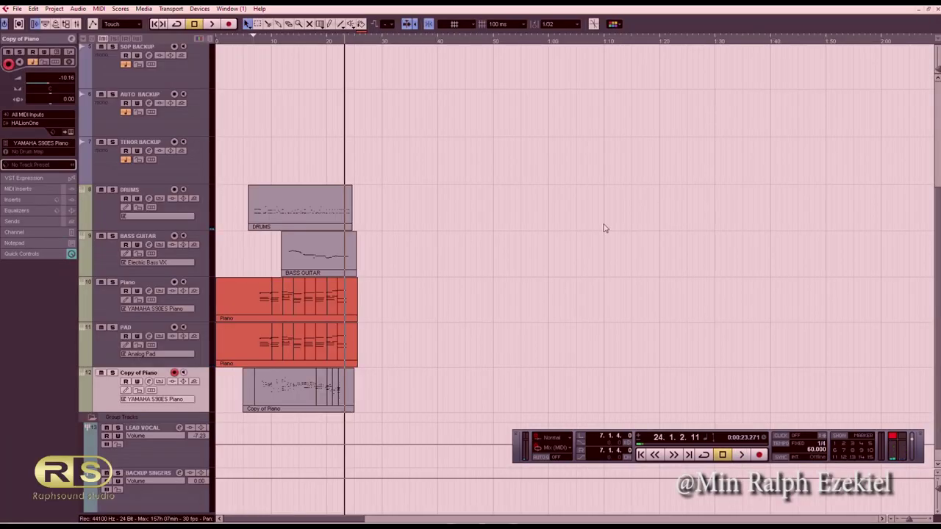